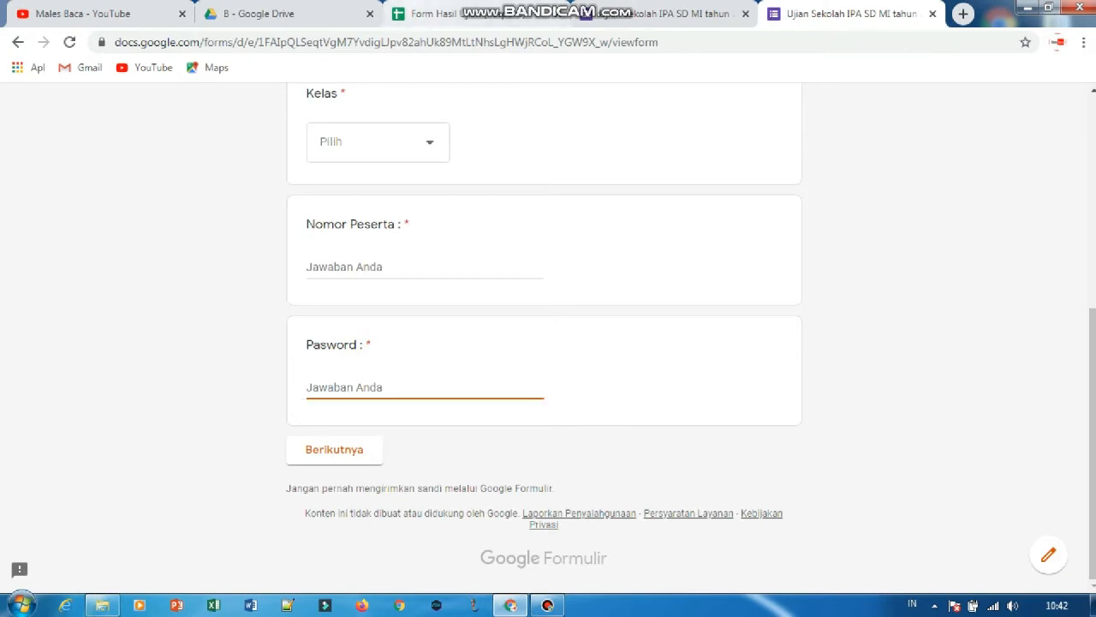
Switch to the Form Hasil Ujian response sheet and examine the Score entries in rows 2 to 4.
click(454, 14)
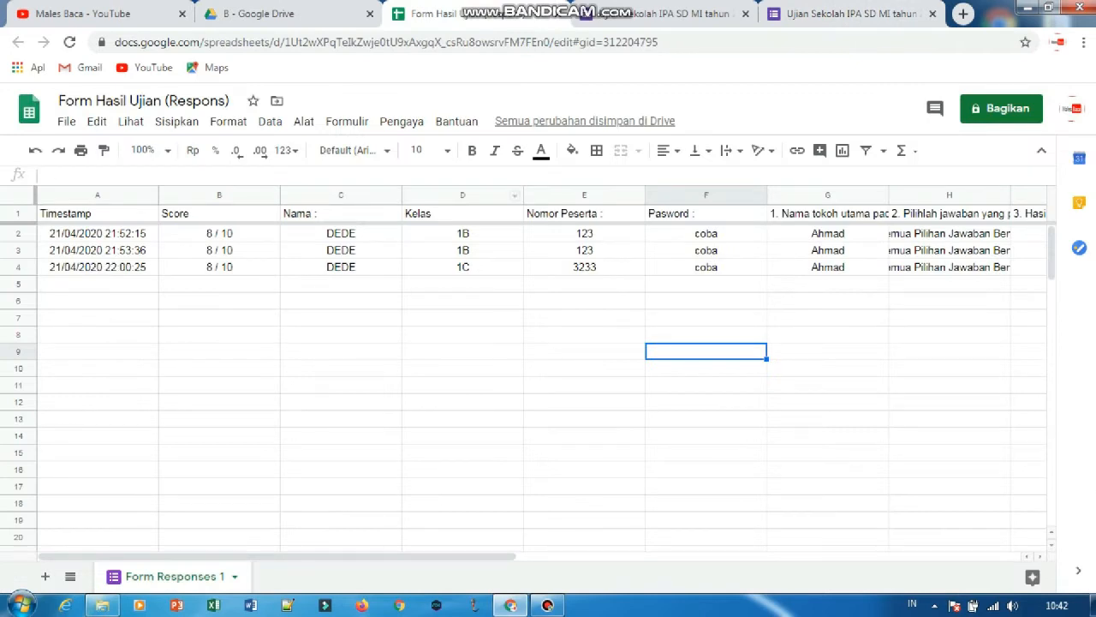
click(219, 234)
click(220, 267)
click(219, 250)
click(220, 234)
click(219, 267)
click(219, 250)
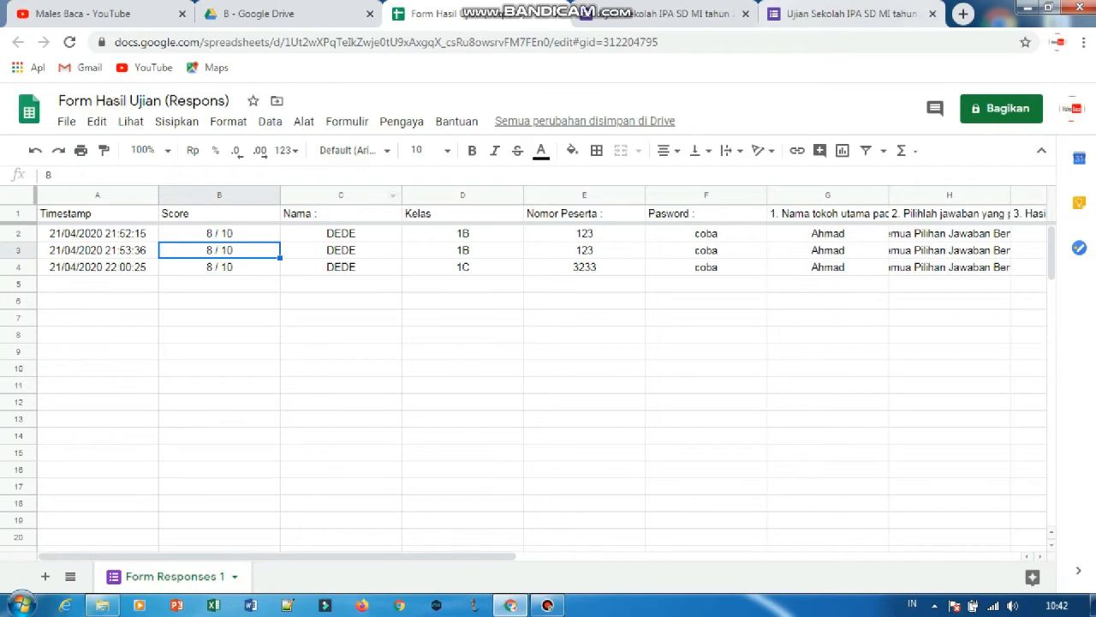
Close the Ujian Sekolah IPA exam form, discarding its unsaved answers, along with its form editor and the Drive folder B page.
click(851, 14)
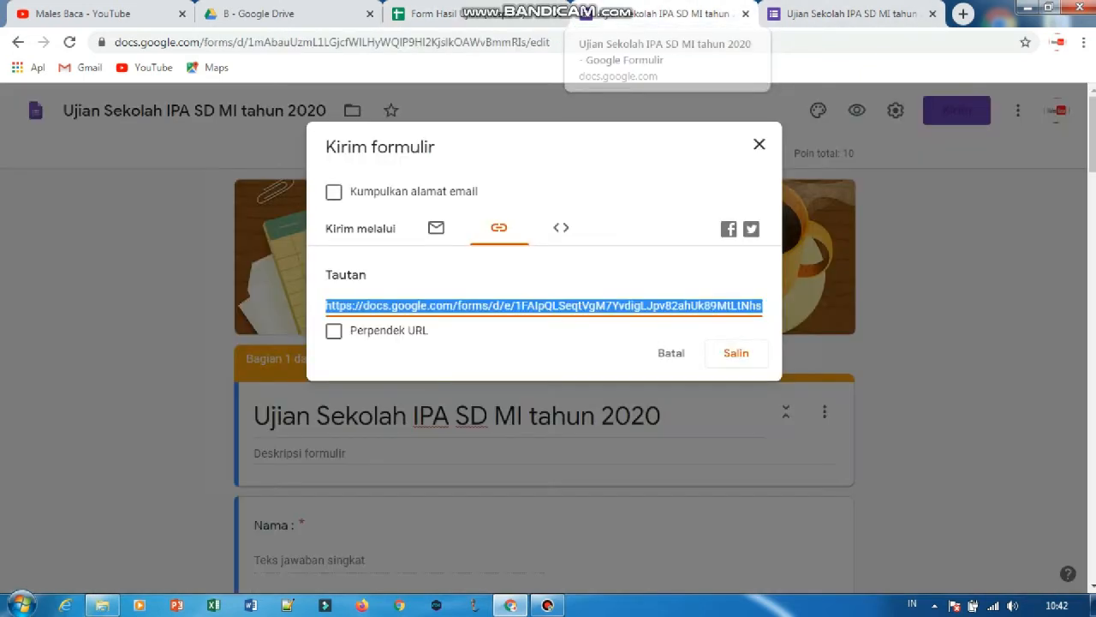
click(851, 14)
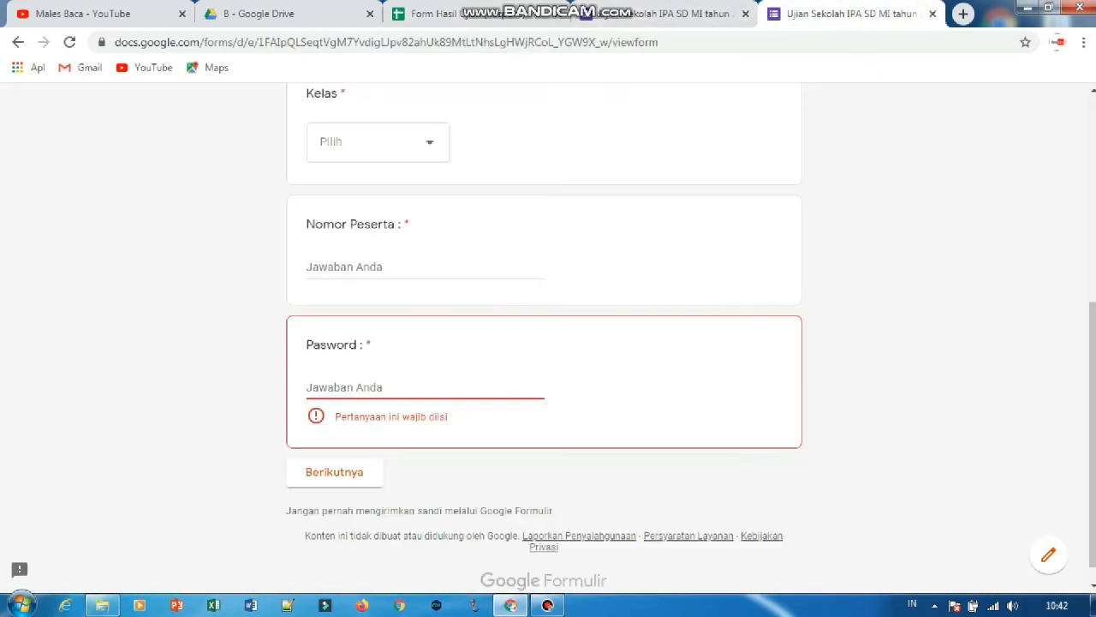
click(933, 14)
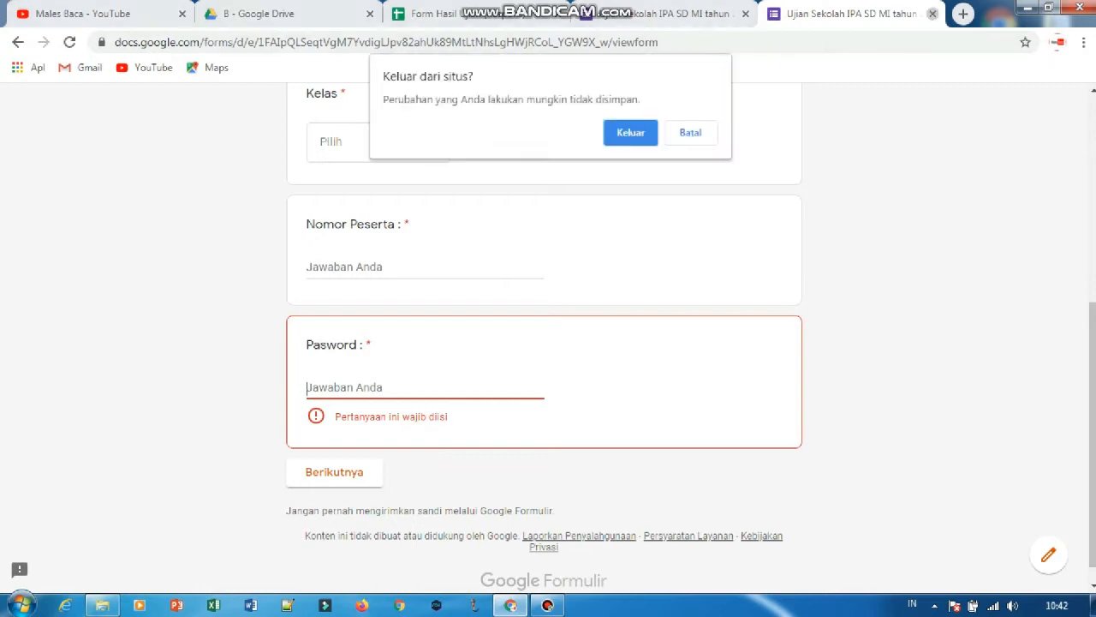
click(630, 133)
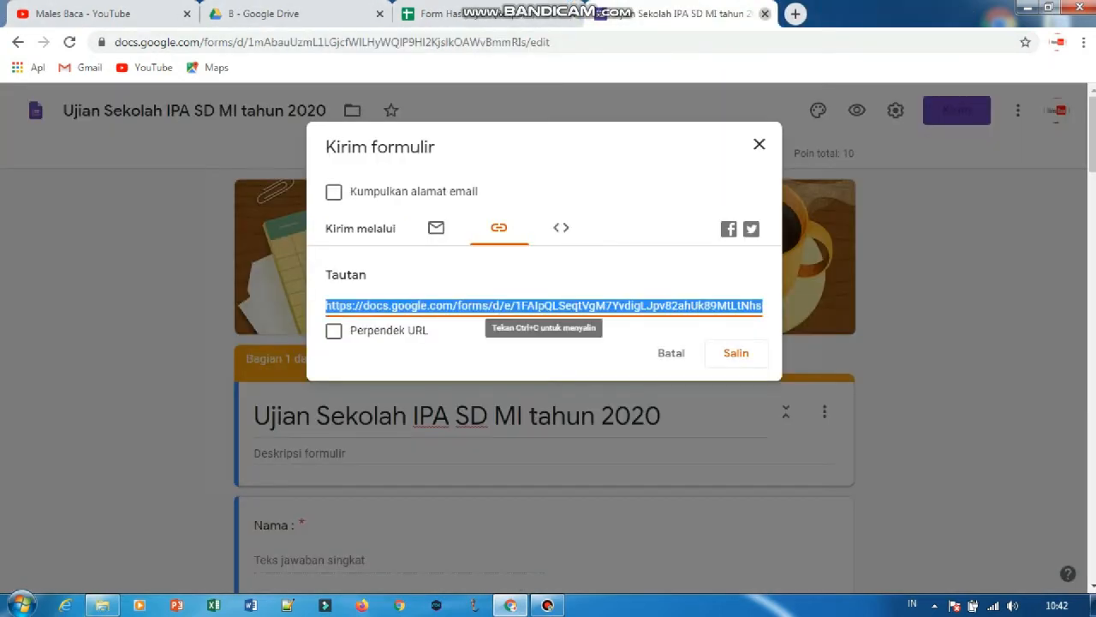
click(765, 14)
click(265, 16)
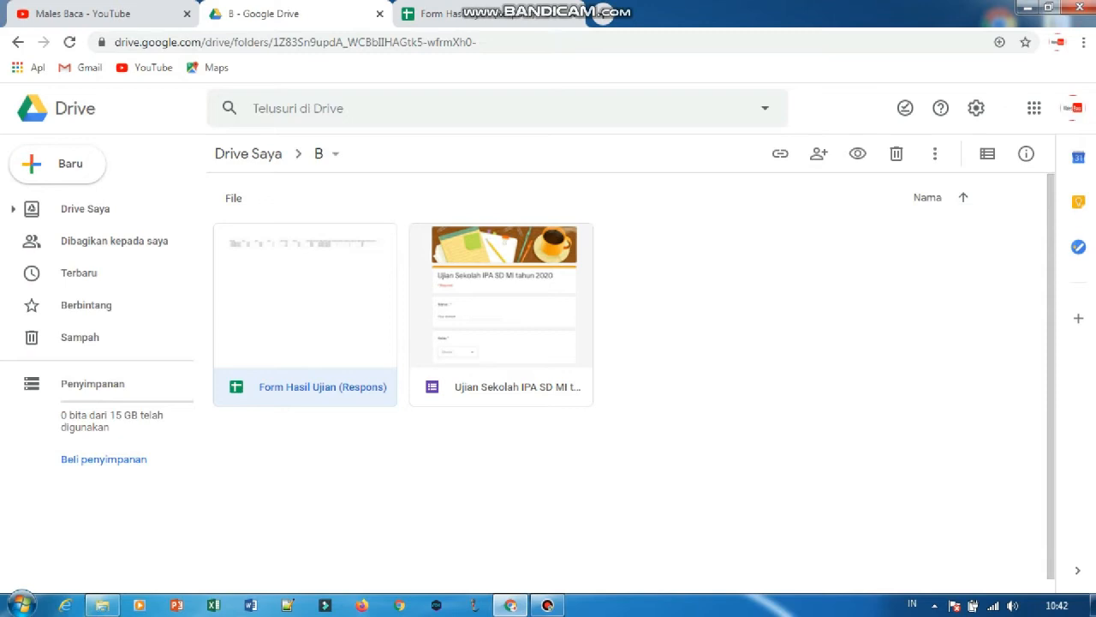
click(380, 14)
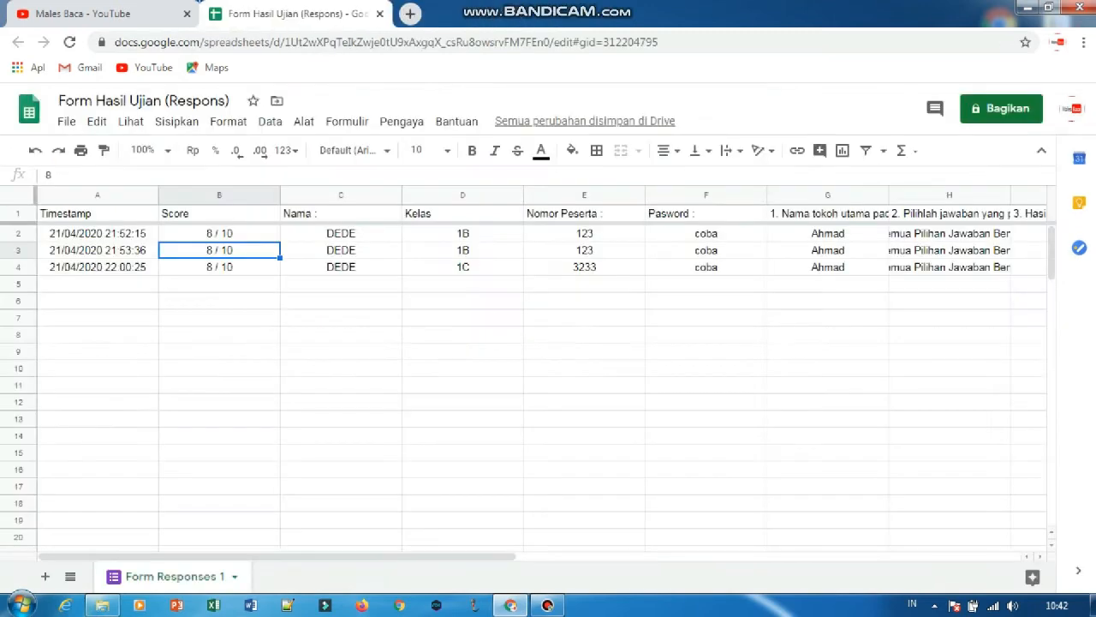
Close the response spreadsheet and open Google Drive from a new browser page.
click(410, 14)
click(380, 14)
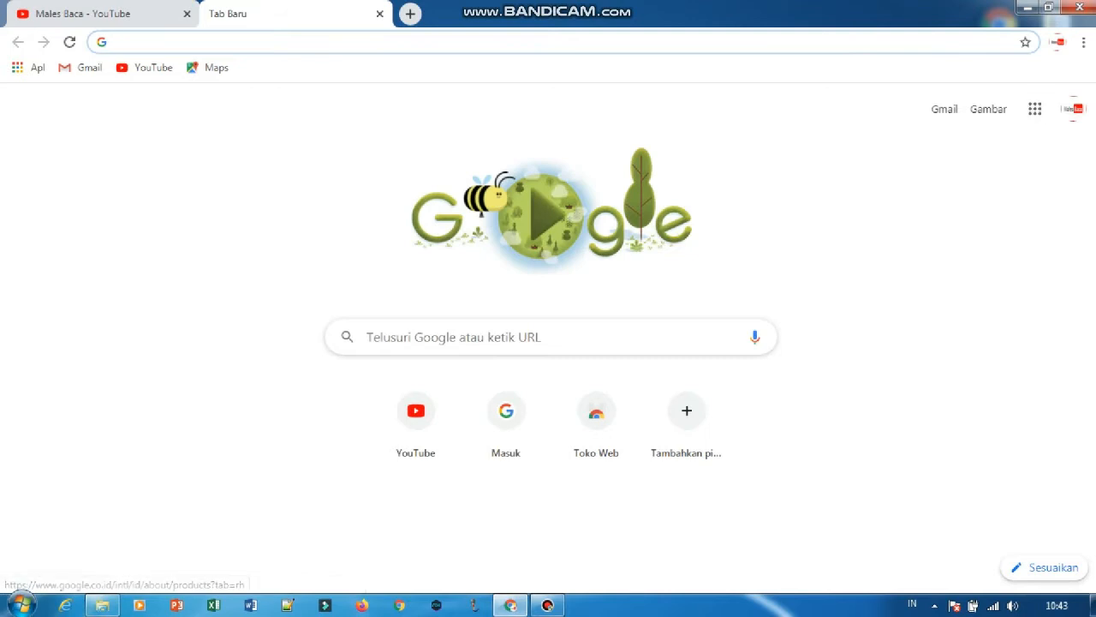
click(1035, 109)
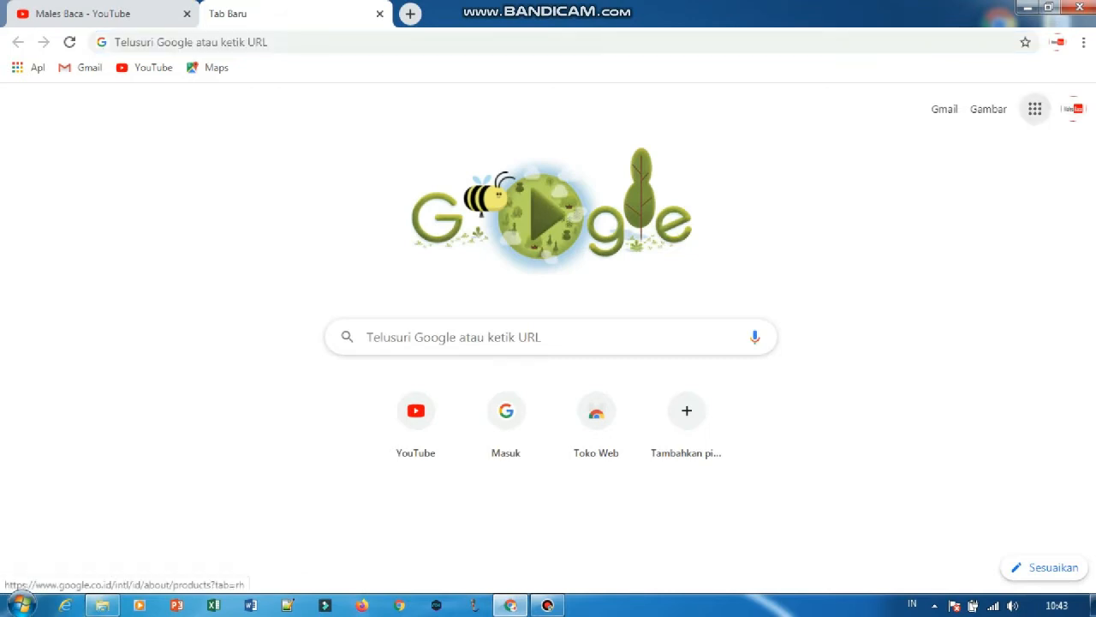
click(960, 347)
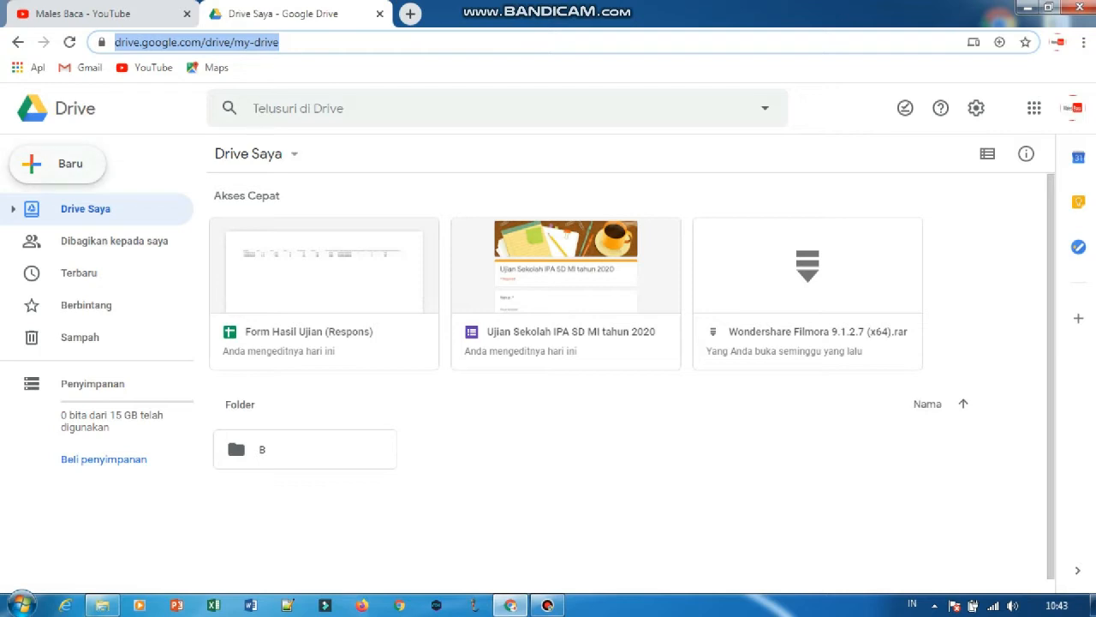
Create a new folder named "Ujian Online" in Drive Saya.
click(57, 164)
click(76, 170)
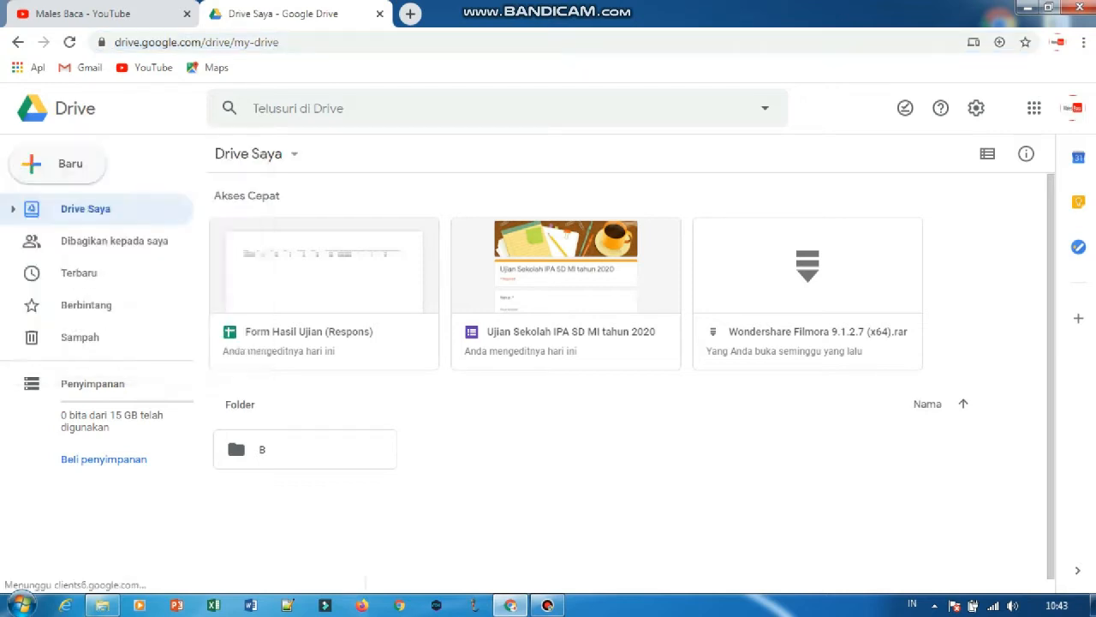
key(Caps_Lock)
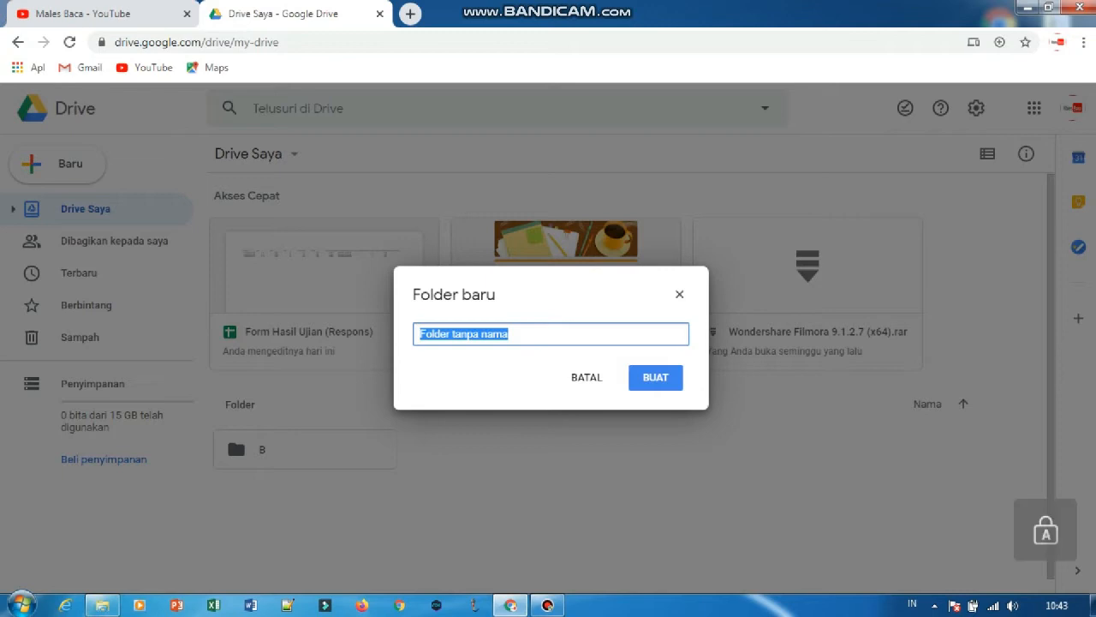
text(U)
key(Caps_Lock)
text(jian)
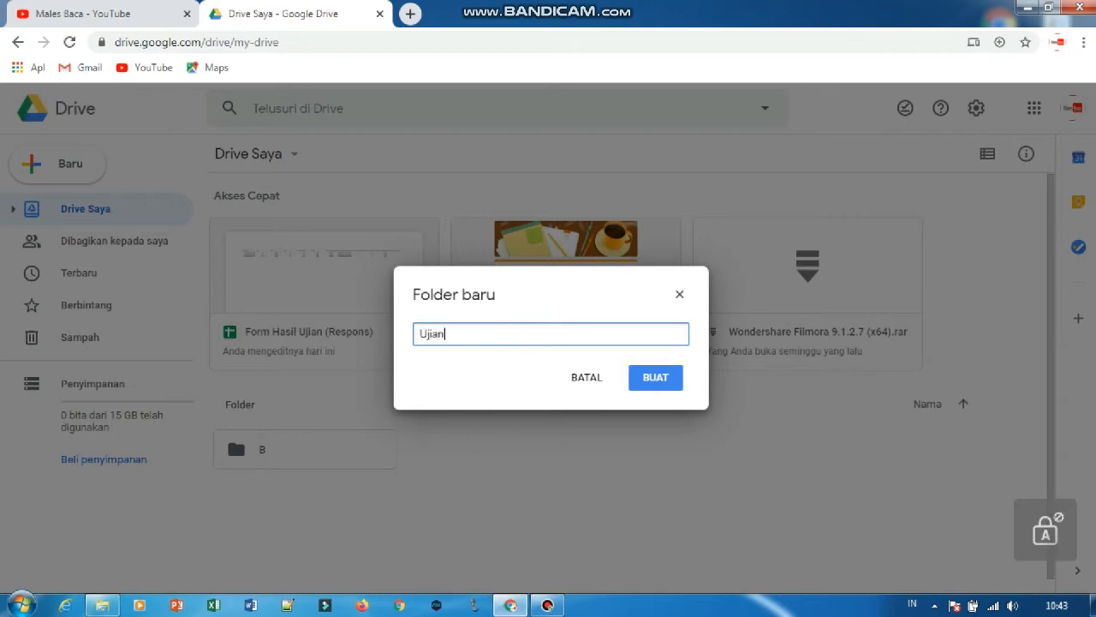
text( Online)
key(Return)
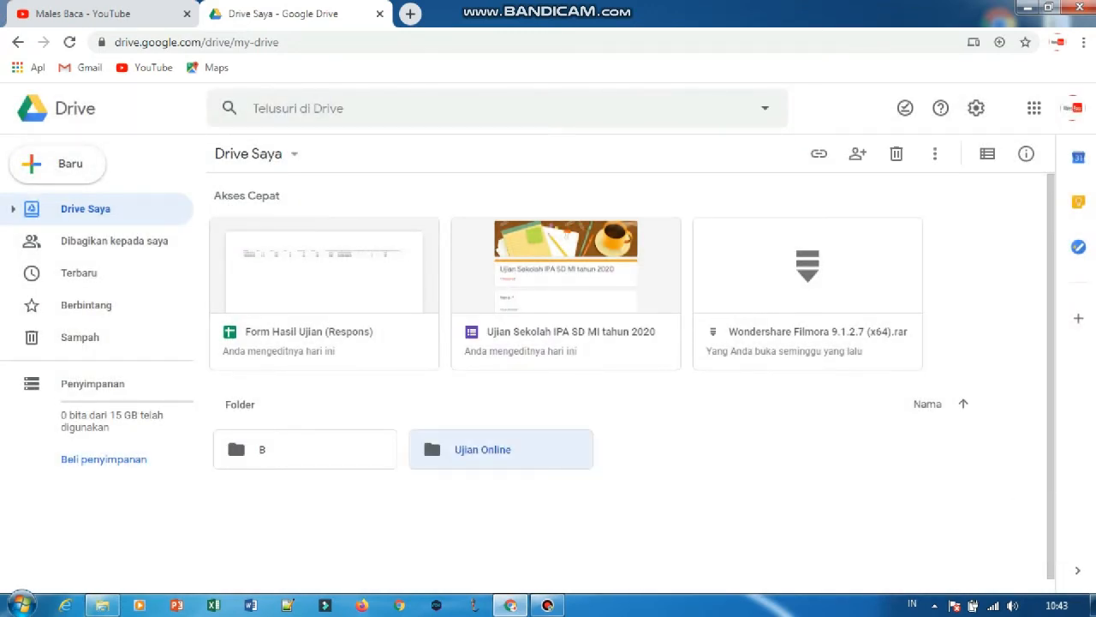
Open the Ujian Online folder and create a blank Google Form in it.
key(Return)
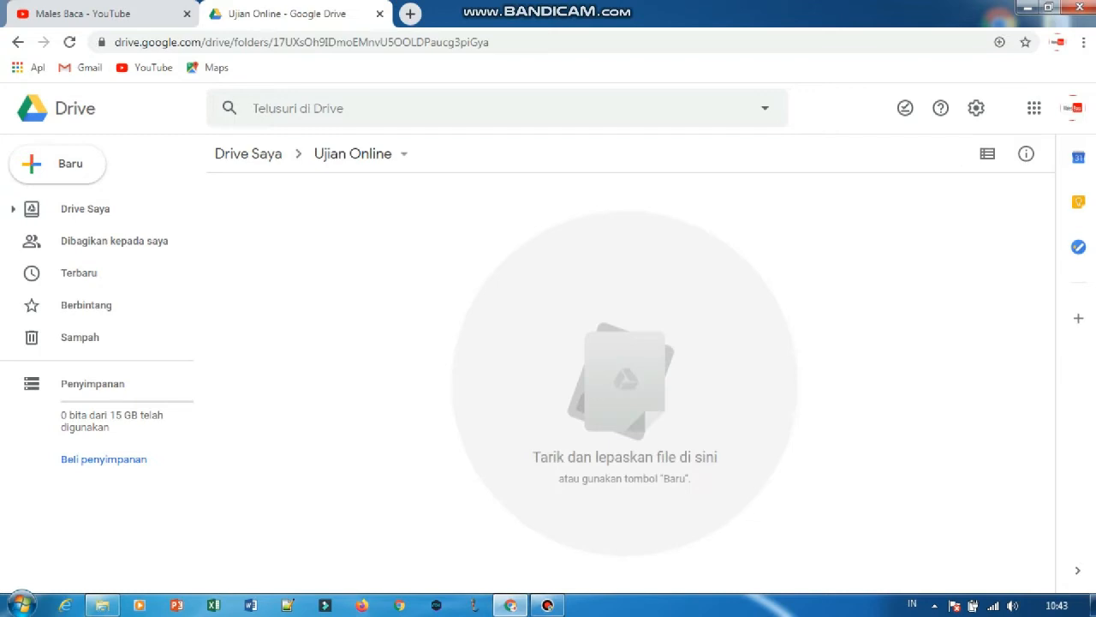
click(57, 162)
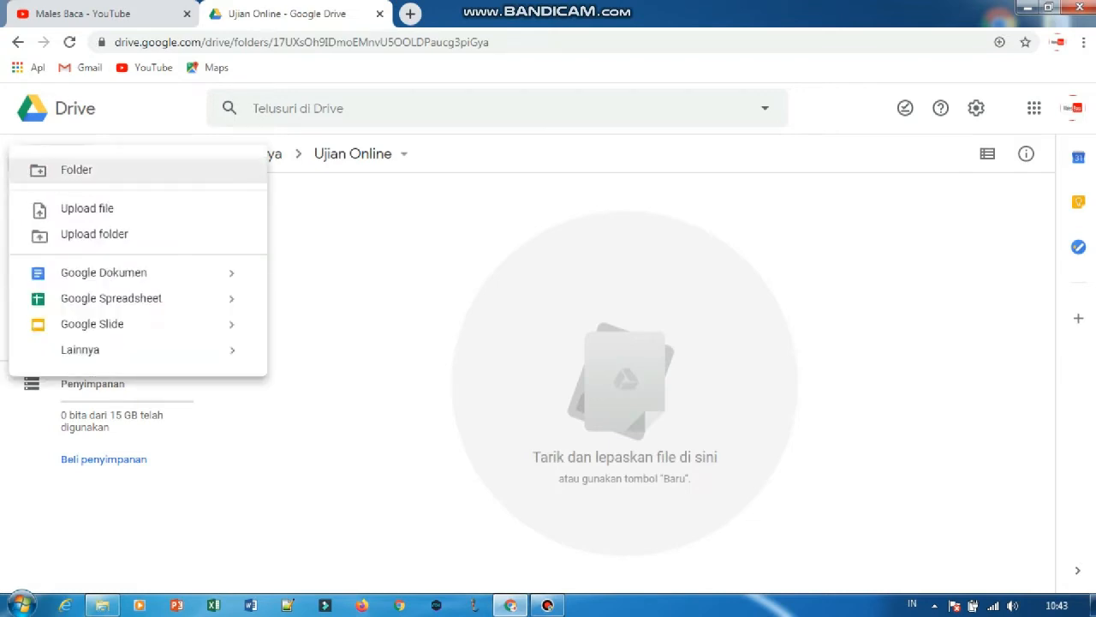
mouse_move(80, 349)
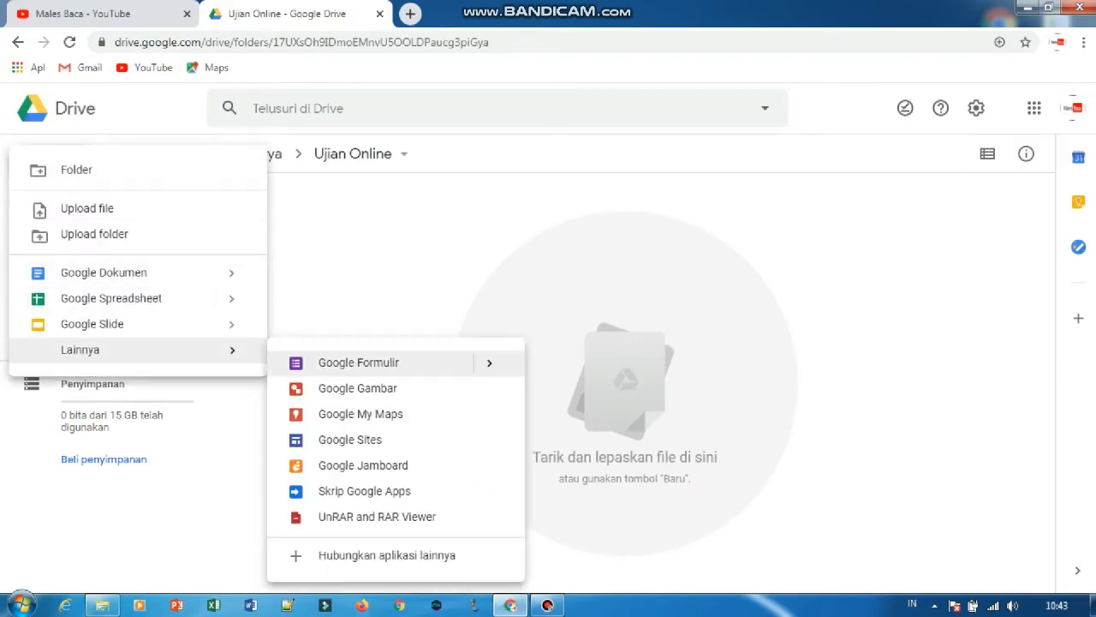
click(359, 363)
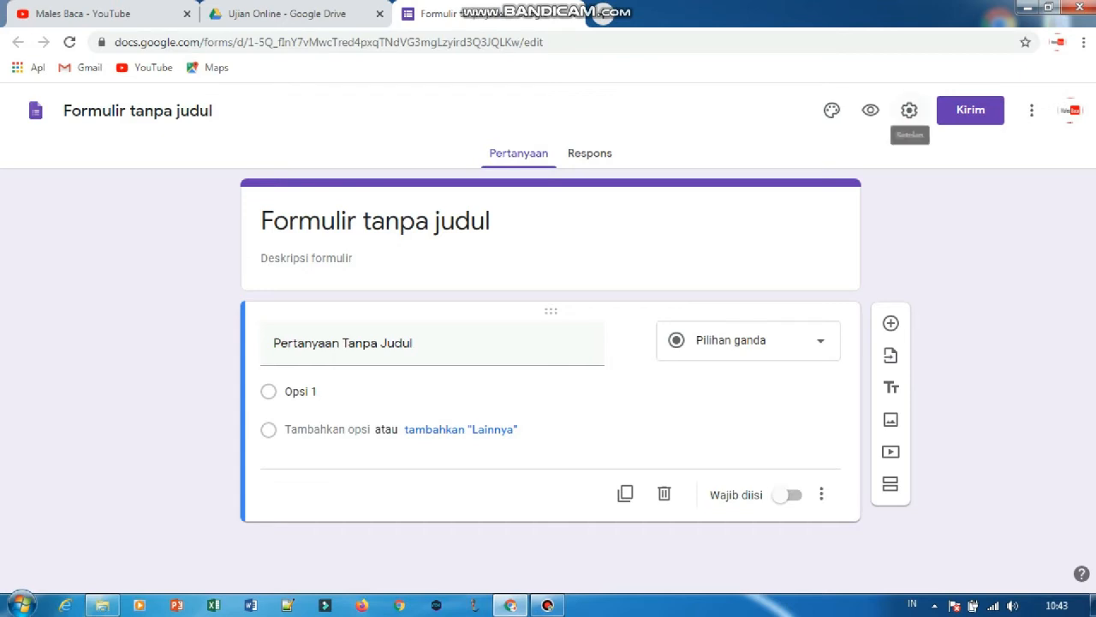
Make the form a quiz, hide Pertanyaan tak terjawab and Jawaban yang benar from respondents, and save the settings.
click(909, 110)
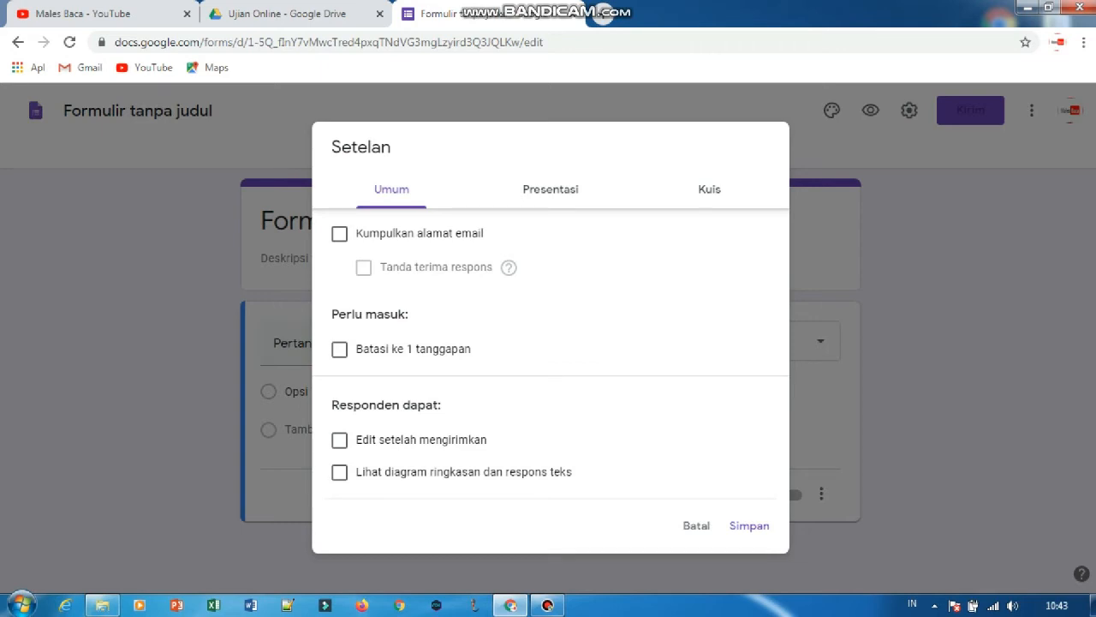
click(709, 189)
click(347, 228)
scroll(548, 342, down, 1)
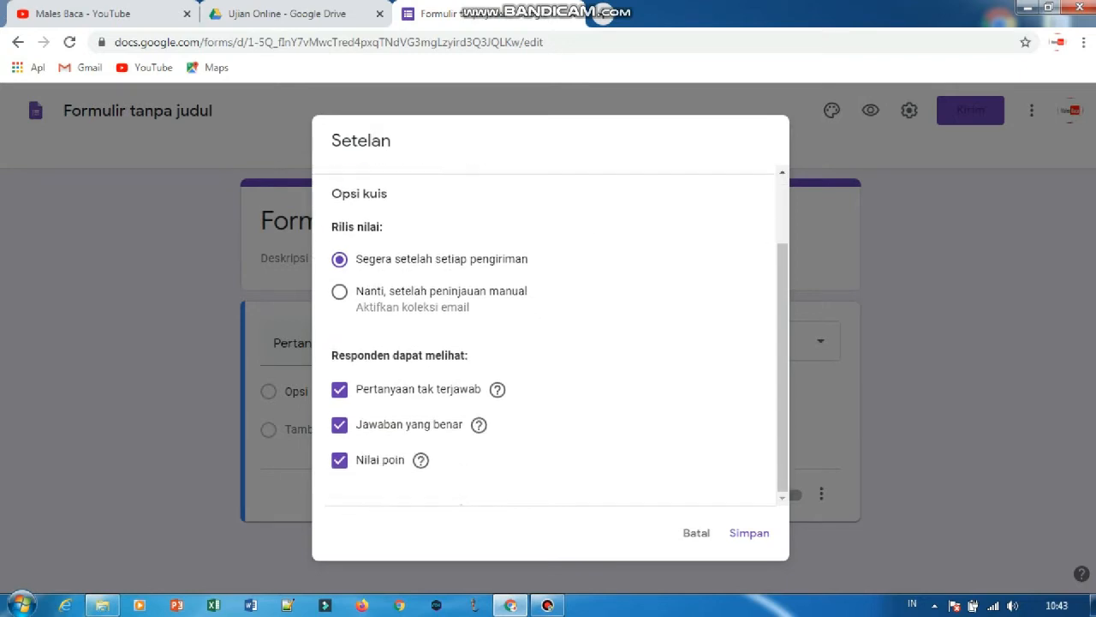
click(339, 389)
click(339, 424)
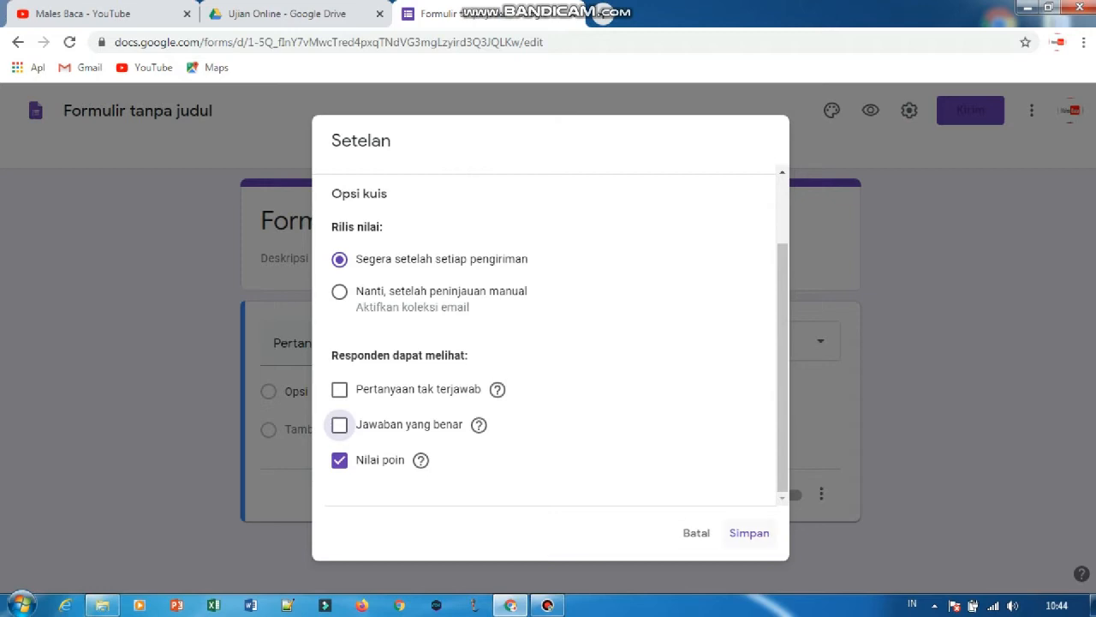
click(749, 532)
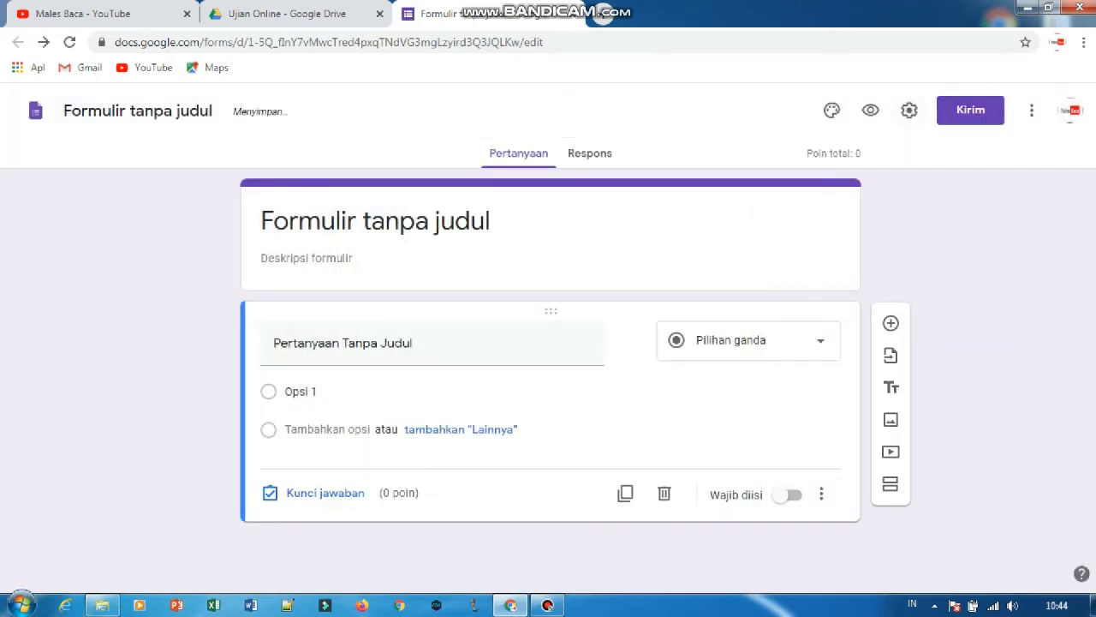
Enable Batasi ke 1 tanggapan in the form's general settings, keep both respondent permissions off, and save.
click(910, 110)
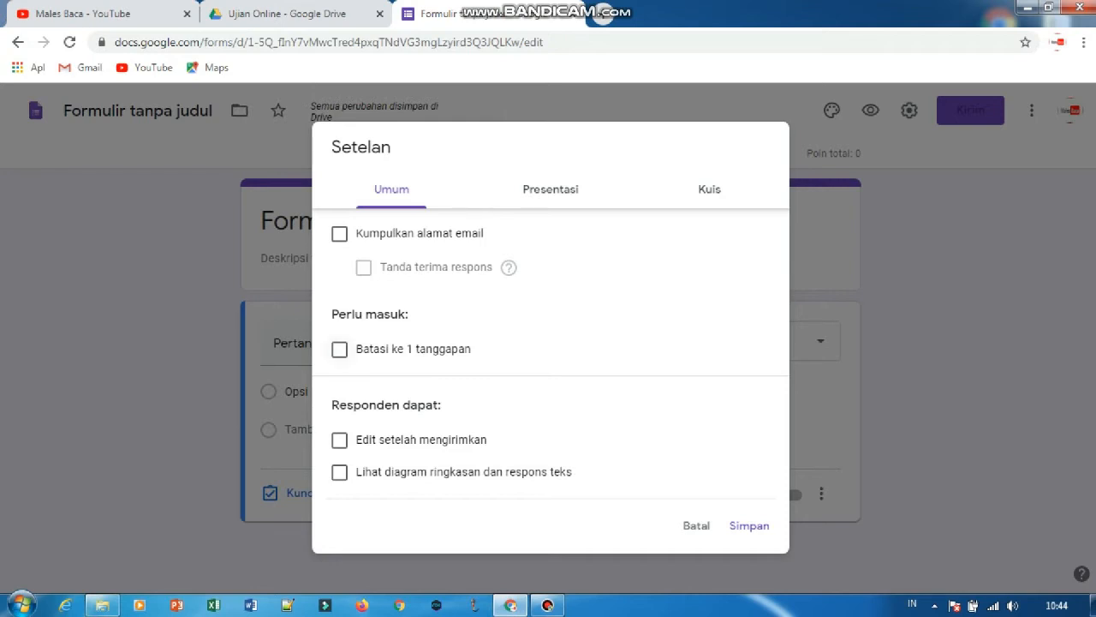
click(339, 349)
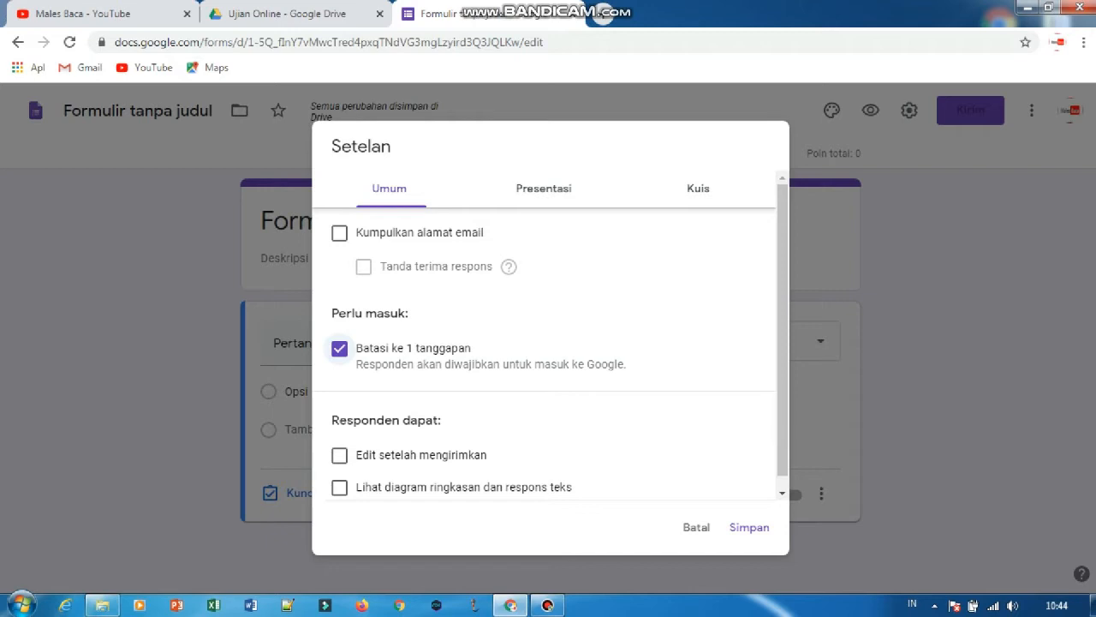
scroll(550, 334, down, 1)
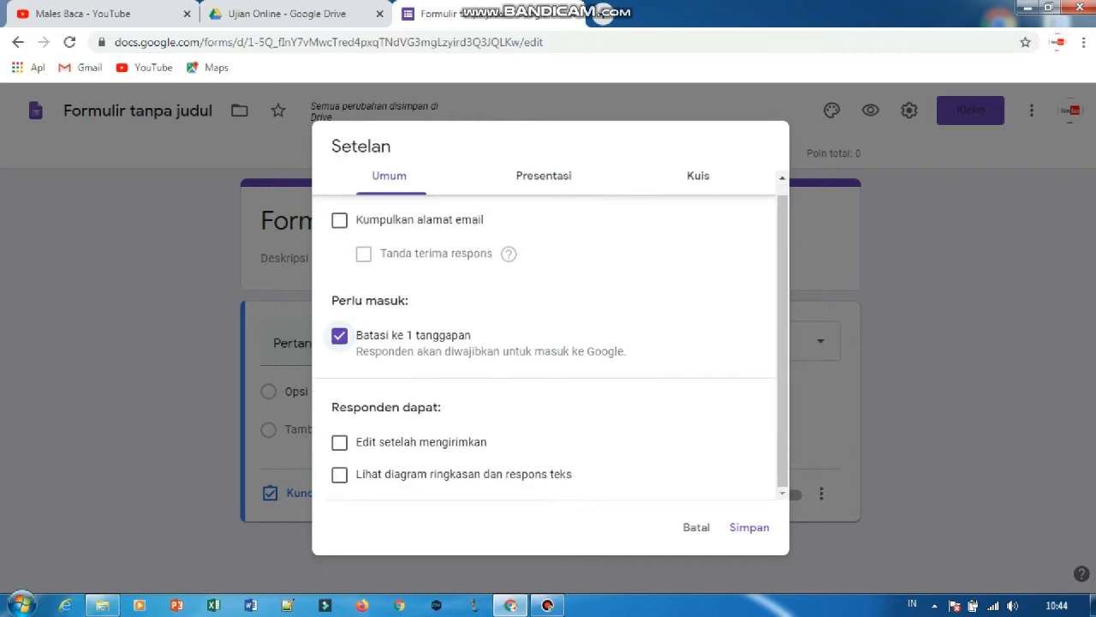
double_click(452, 442)
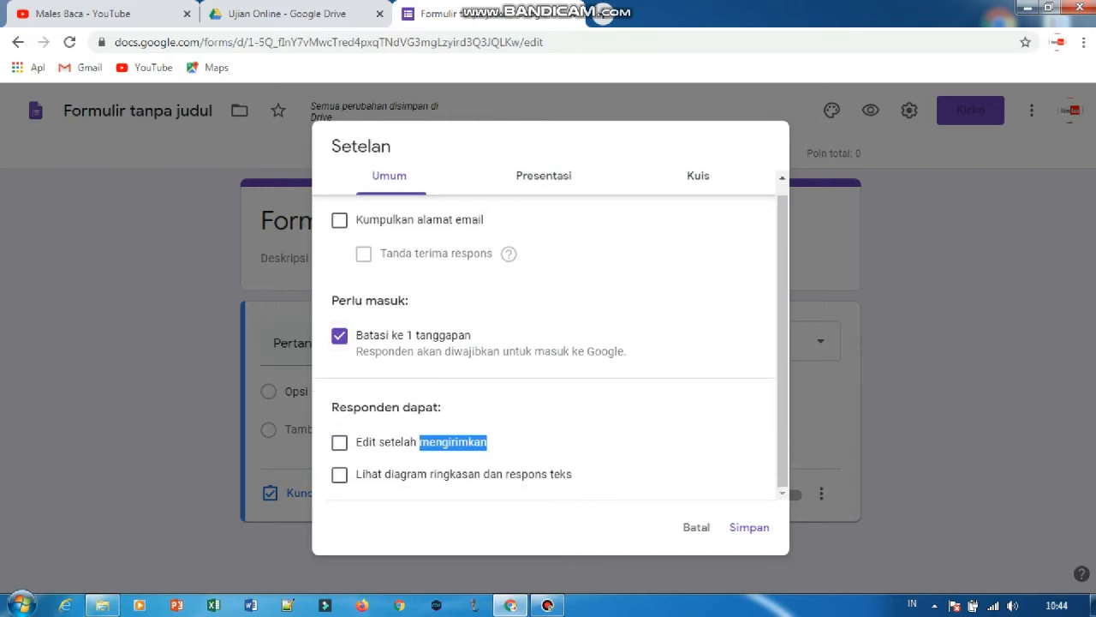
click(339, 473)
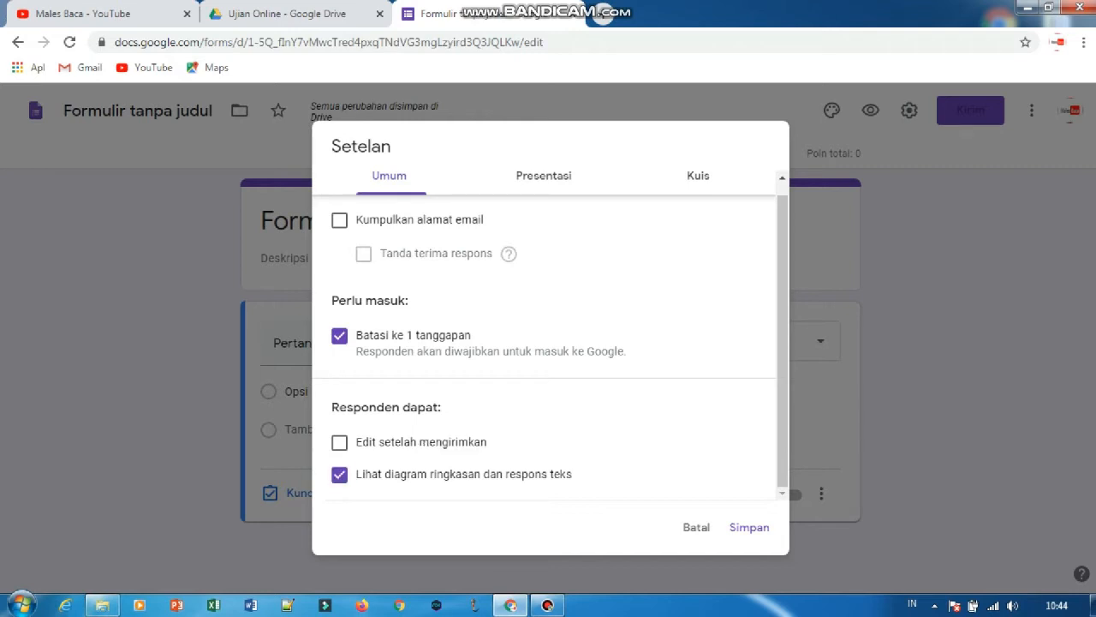
click(339, 473)
scroll(549, 331, up, 1)
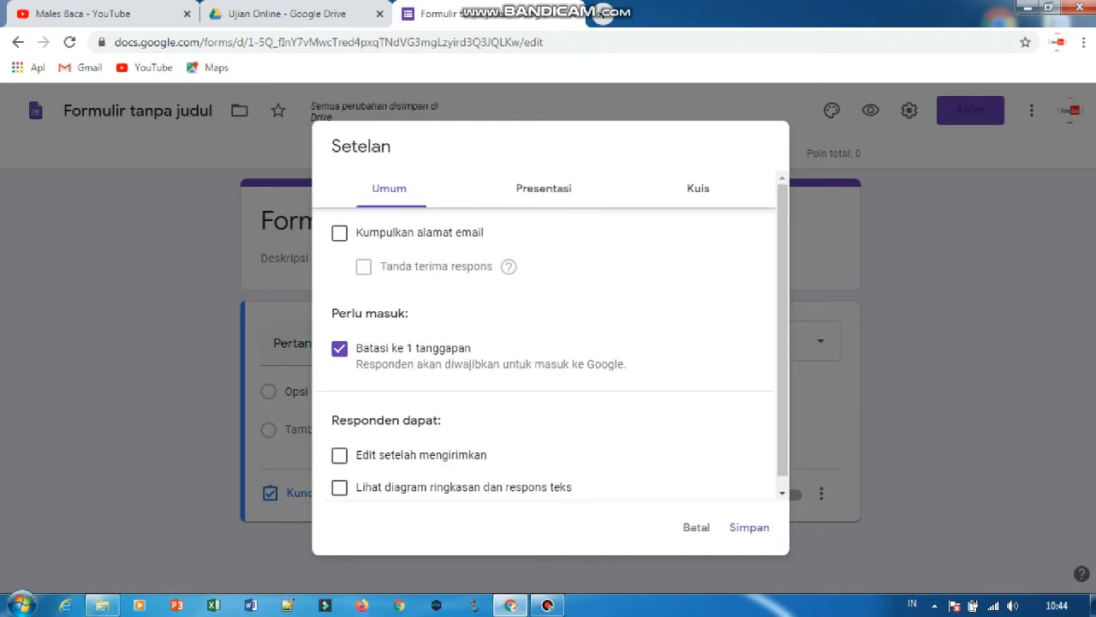
click(750, 527)
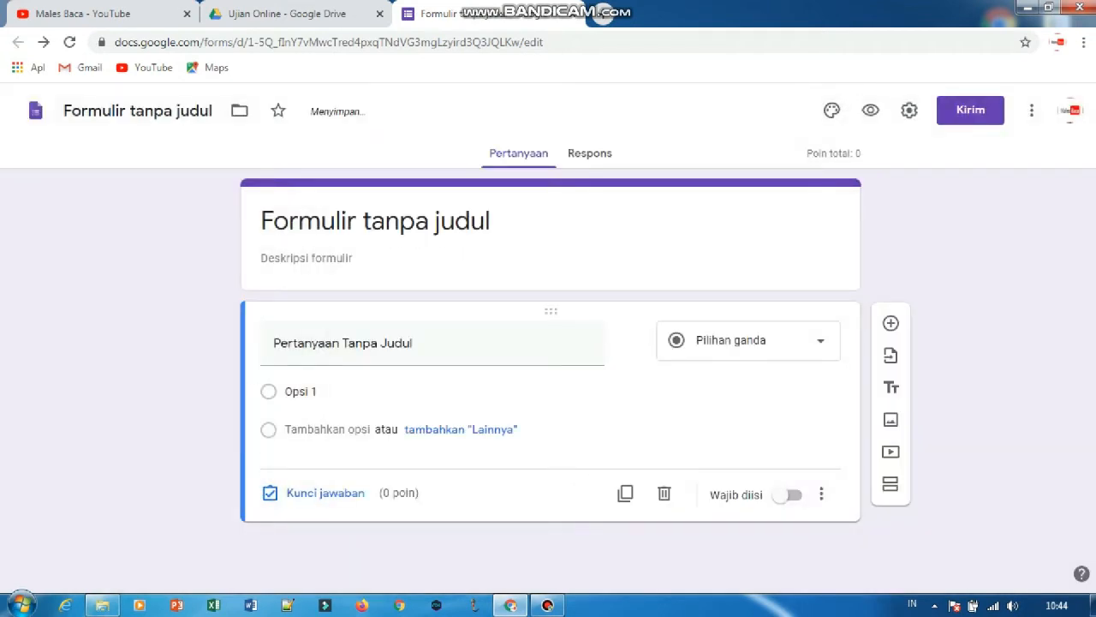
Insert the desk illustration with notepad and coffee cup from the Kantor dan Sekolah themes as the form's header image.
click(831, 109)
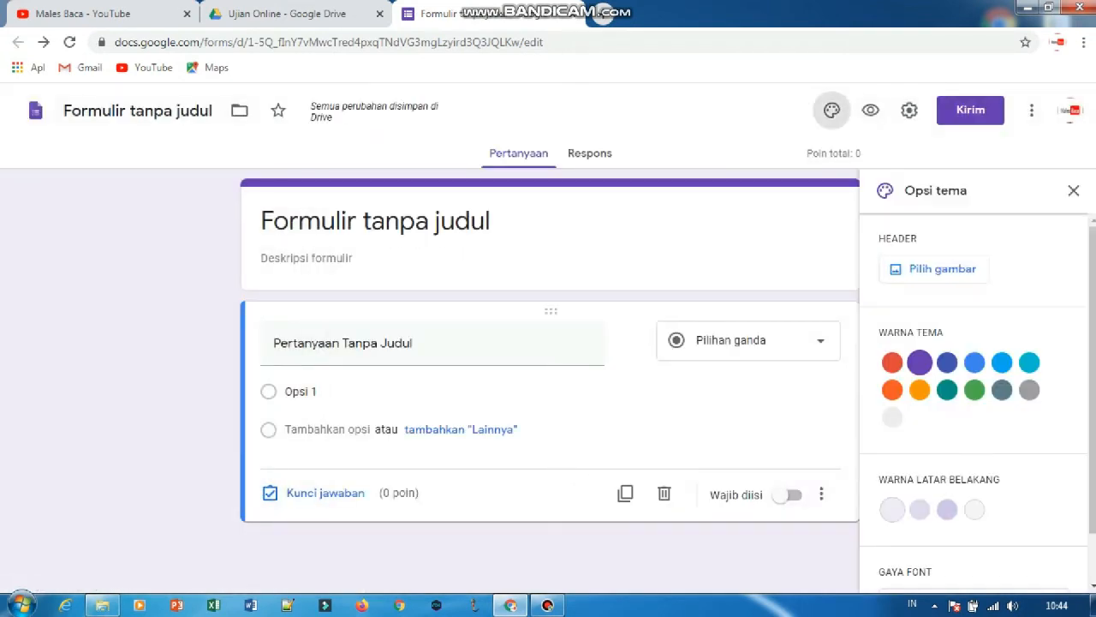
click(942, 268)
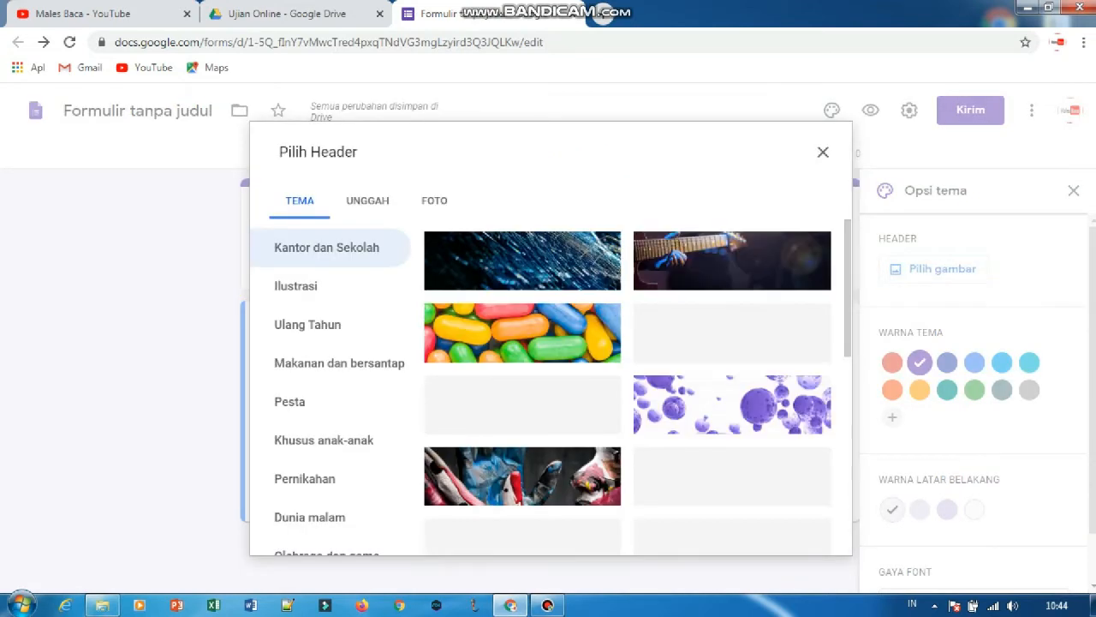
click(368, 200)
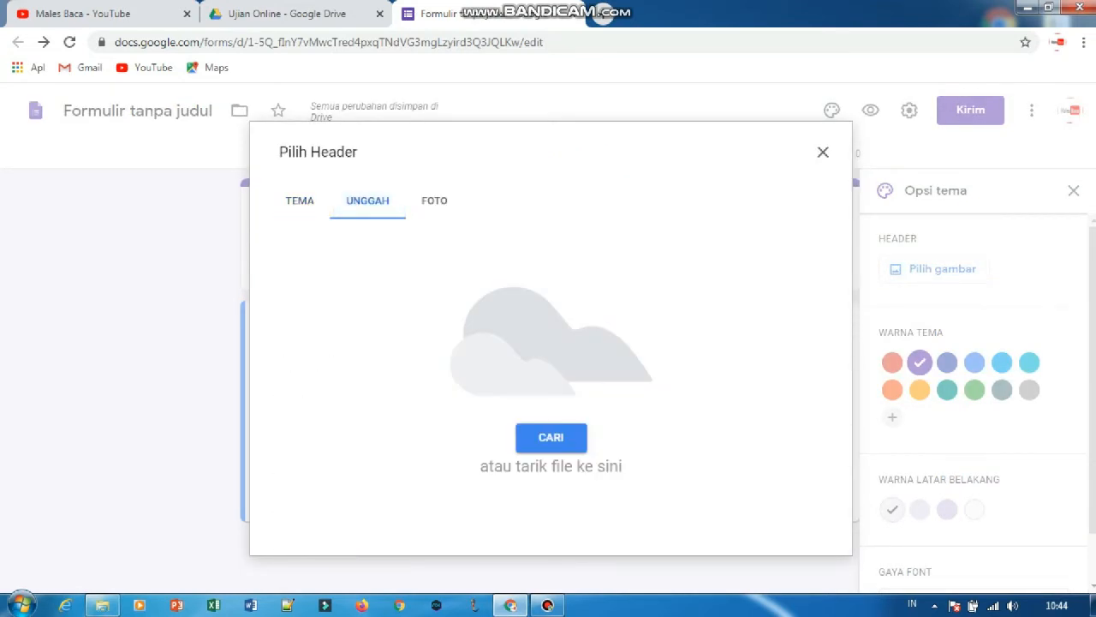
click(299, 201)
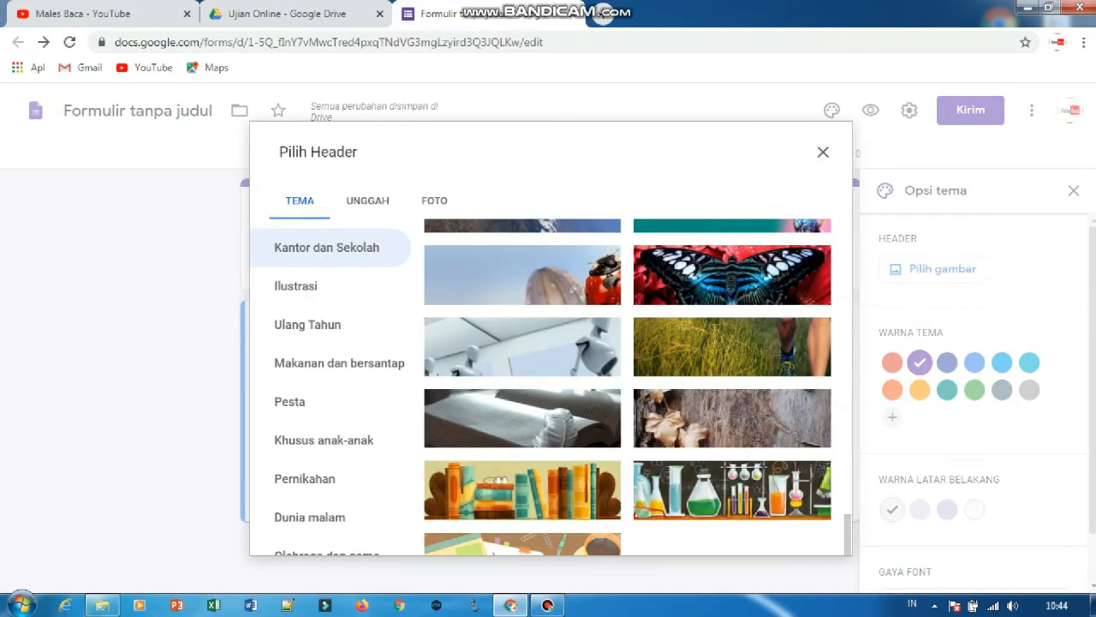
click(732, 490)
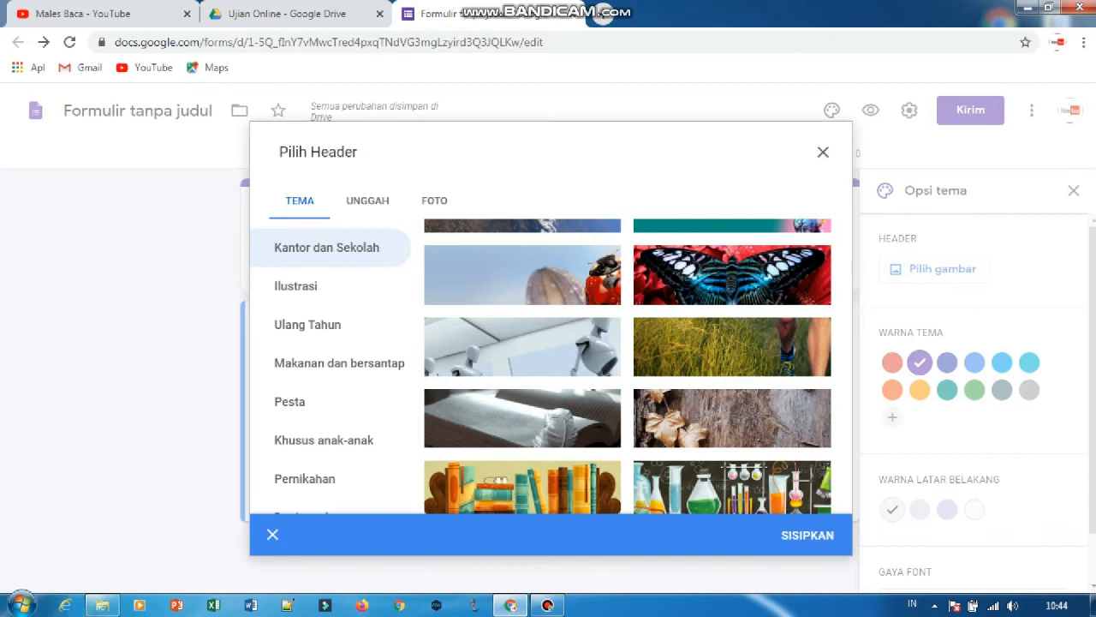
click(807, 534)
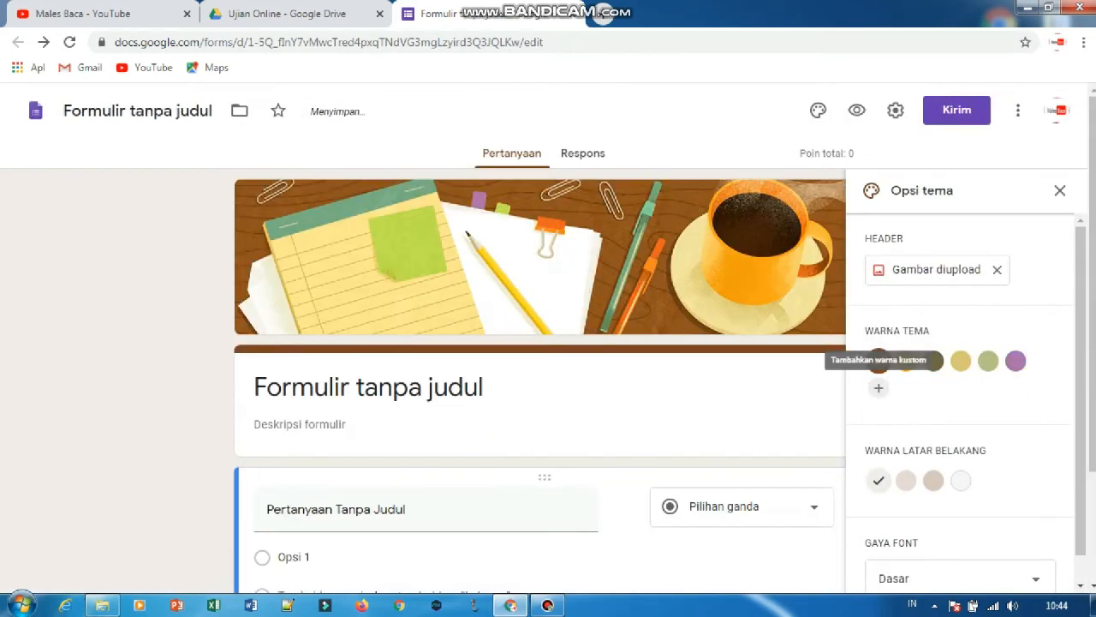
Set the theme colour to orange #f39e0f and the background to its darkest orange shade, then close the theme options.
click(906, 360)
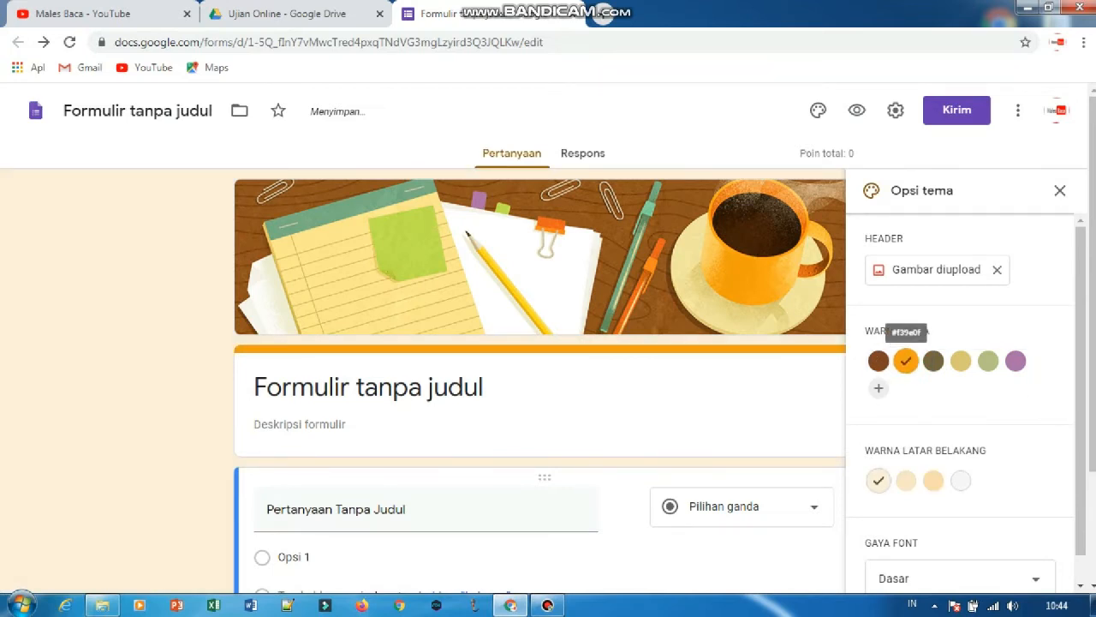
scroll(906, 360, down, 1)
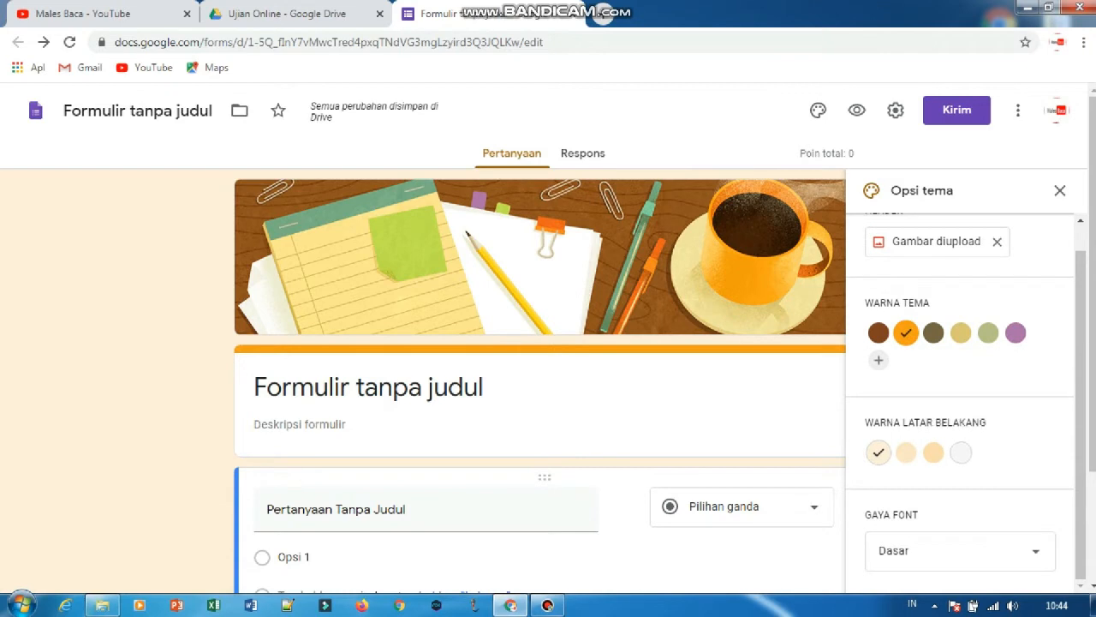
click(933, 452)
scroll(934, 334, down, 2)
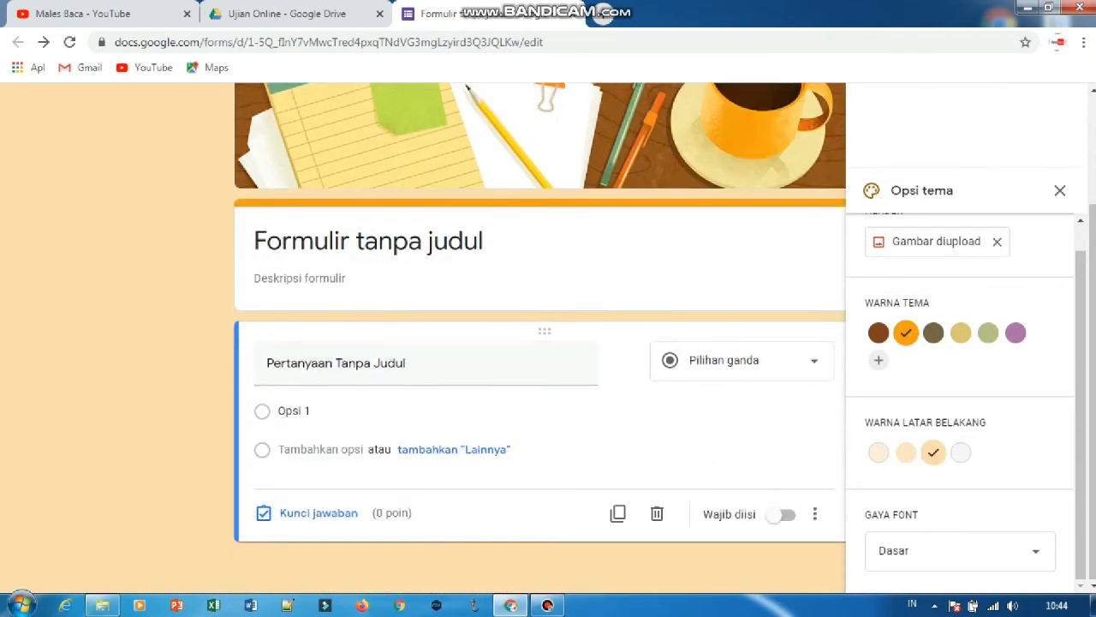
scroll(934, 334, up, 2)
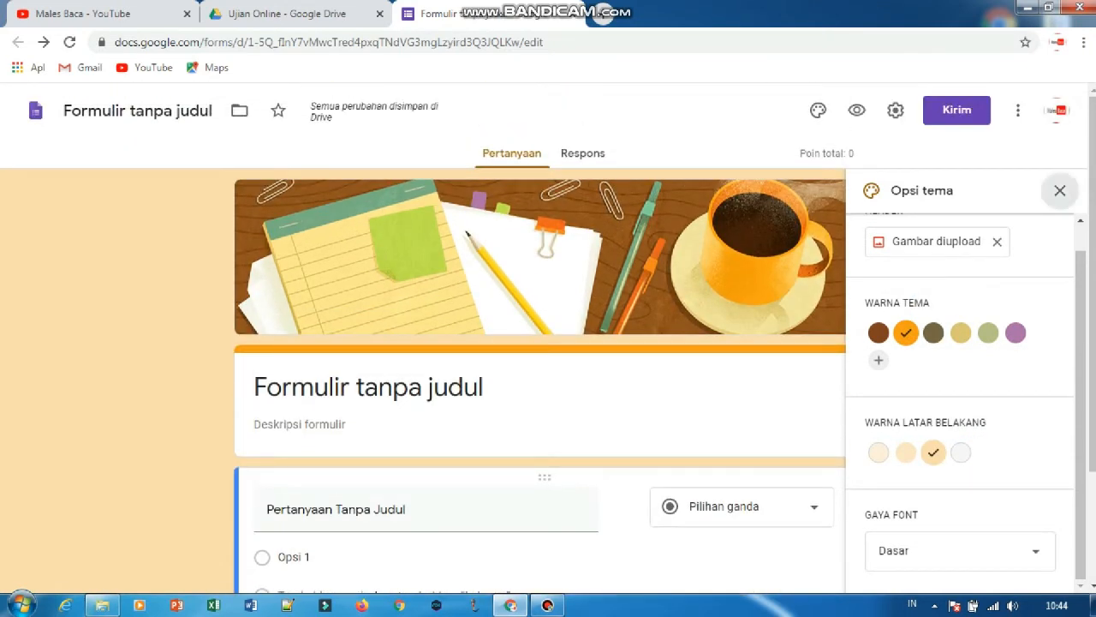
click(1060, 191)
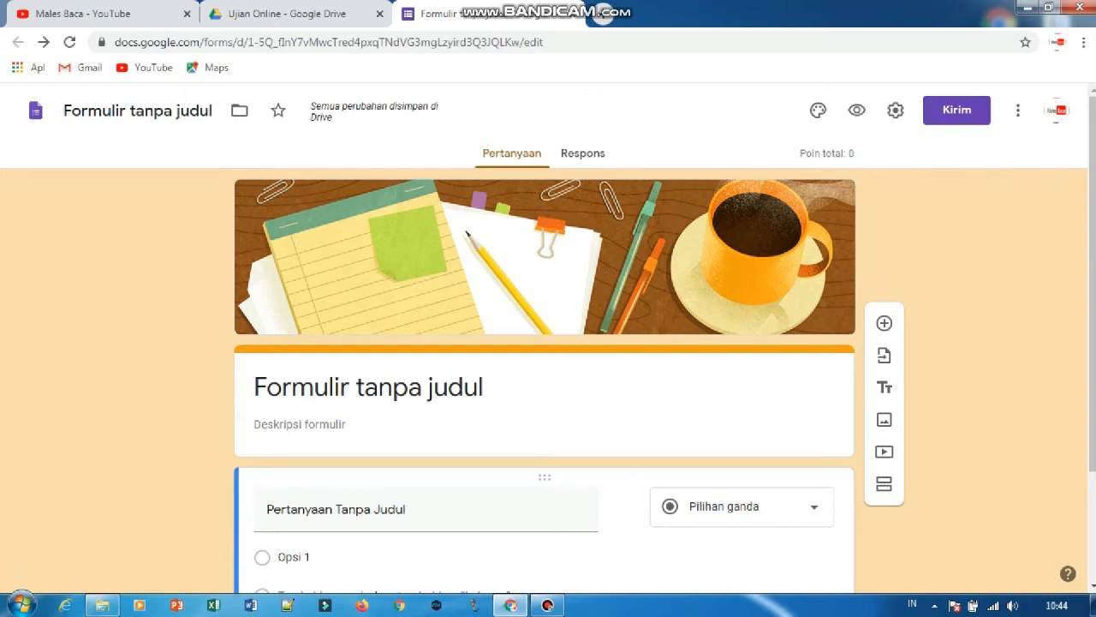
Open the Pertanyaan workbook from the Downloads folder in Excel and look through its reading text and exam questions.
click(370, 387)
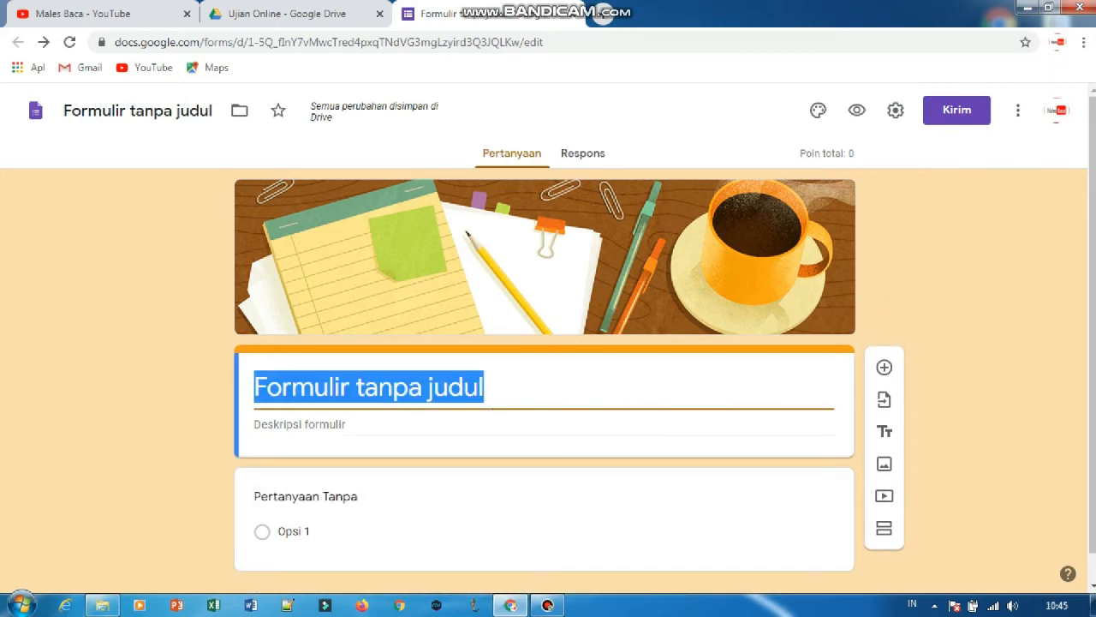
click(103, 605)
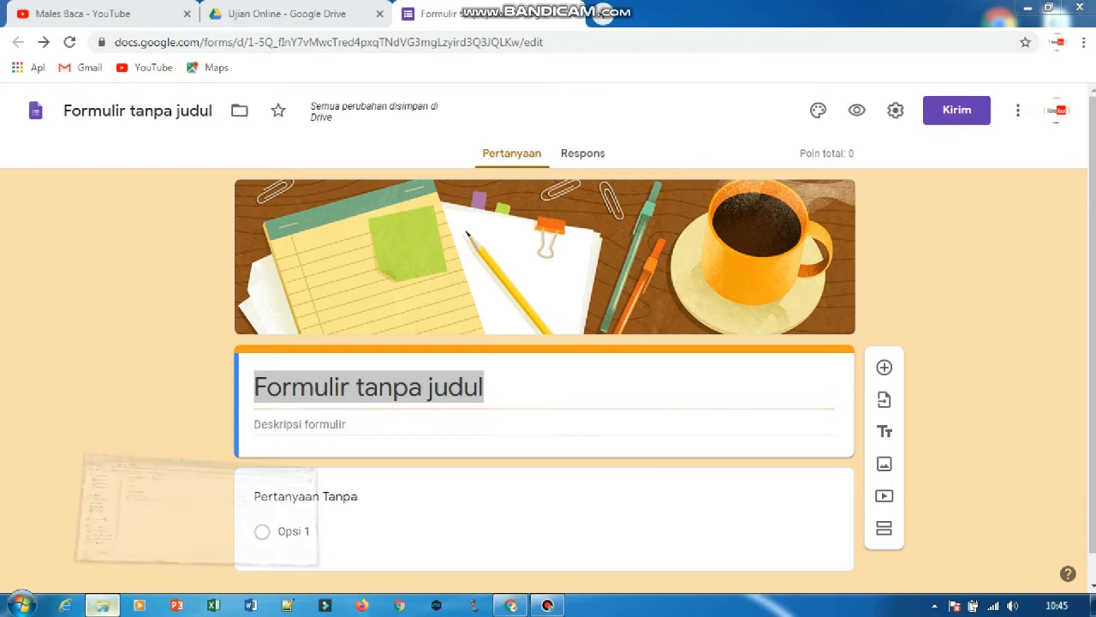
click(73, 130)
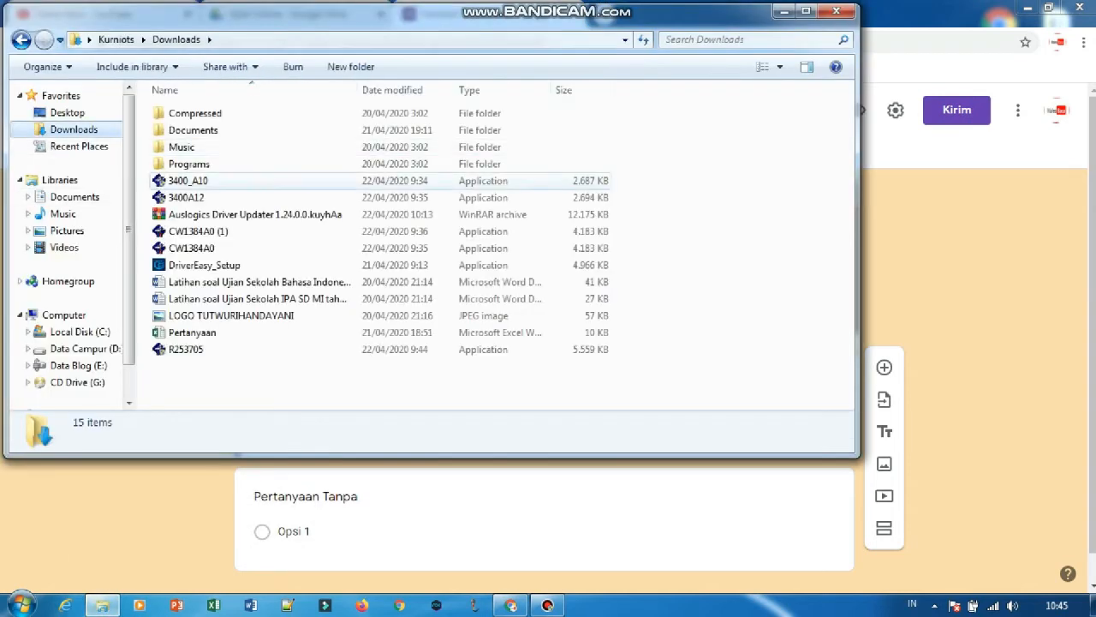
click(224, 316)
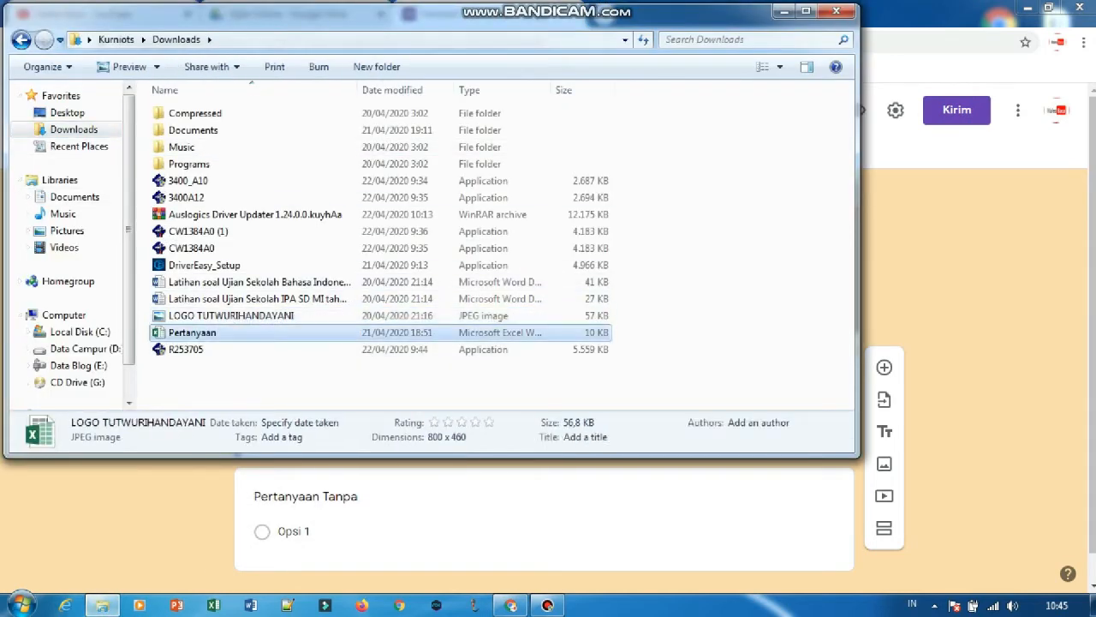
double_click(192, 332)
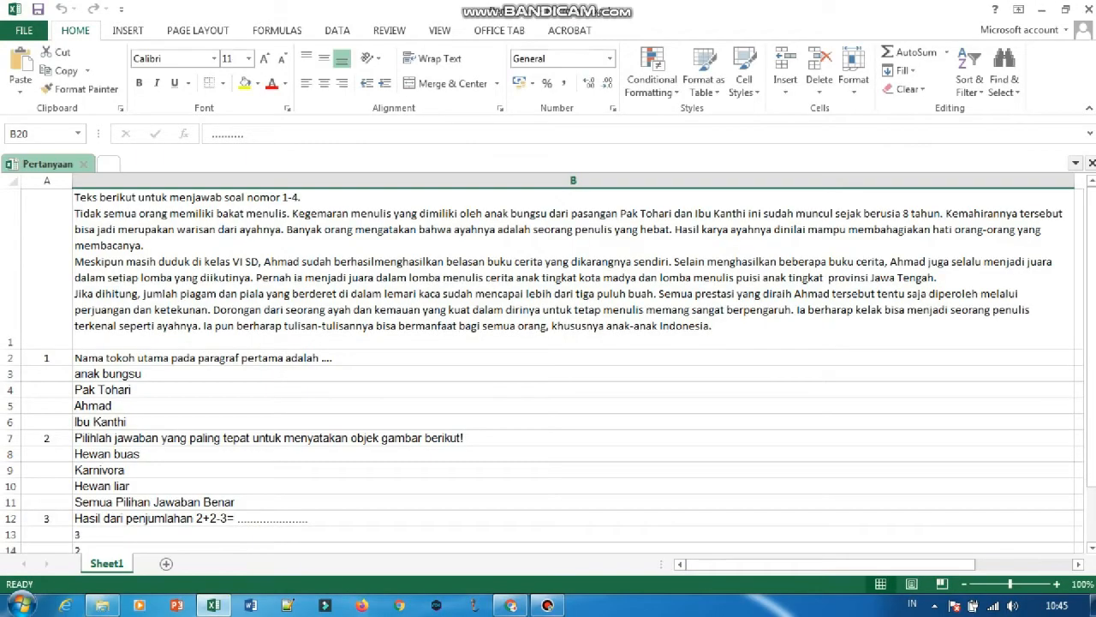
click(573, 269)
scroll(573, 269, down, 1)
scroll(573, 269, up, 1)
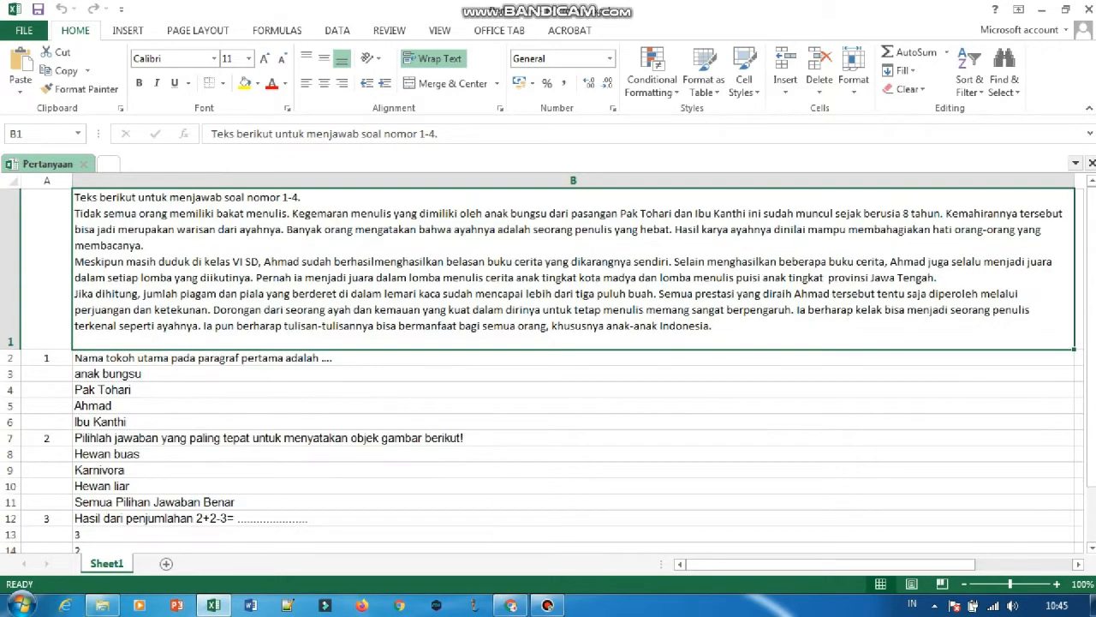
Copy "Ujian Sekolah Bahasa Indonesia SD MI tahun 2020" from the Latihan soal Ujian Sekolah Bahasa Indonesia Word document into the form's title.
click(102, 605)
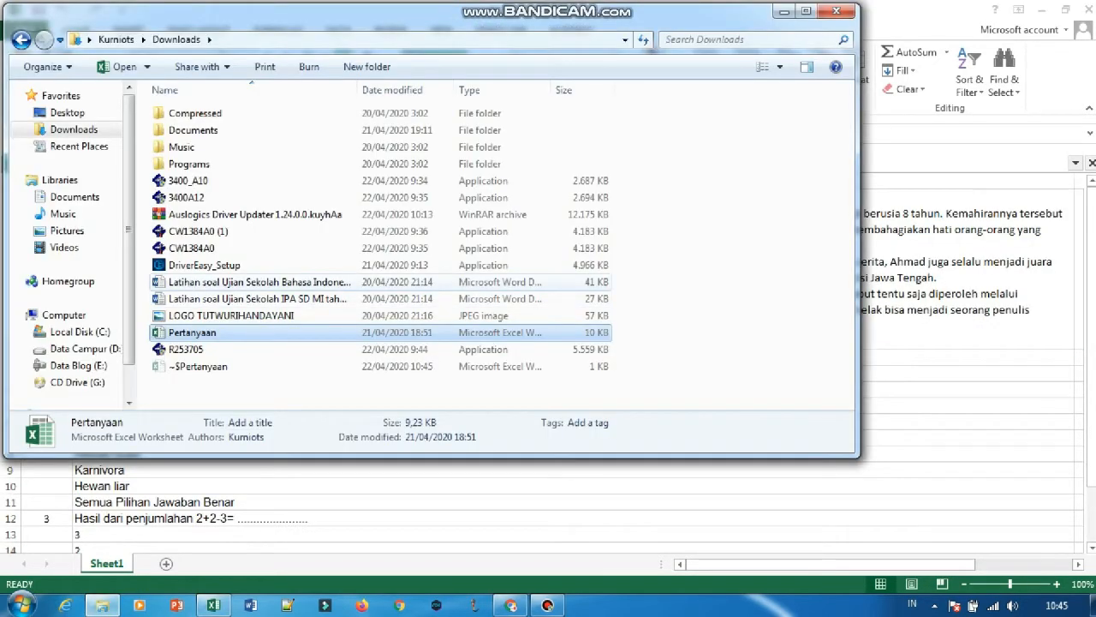
double_click(259, 282)
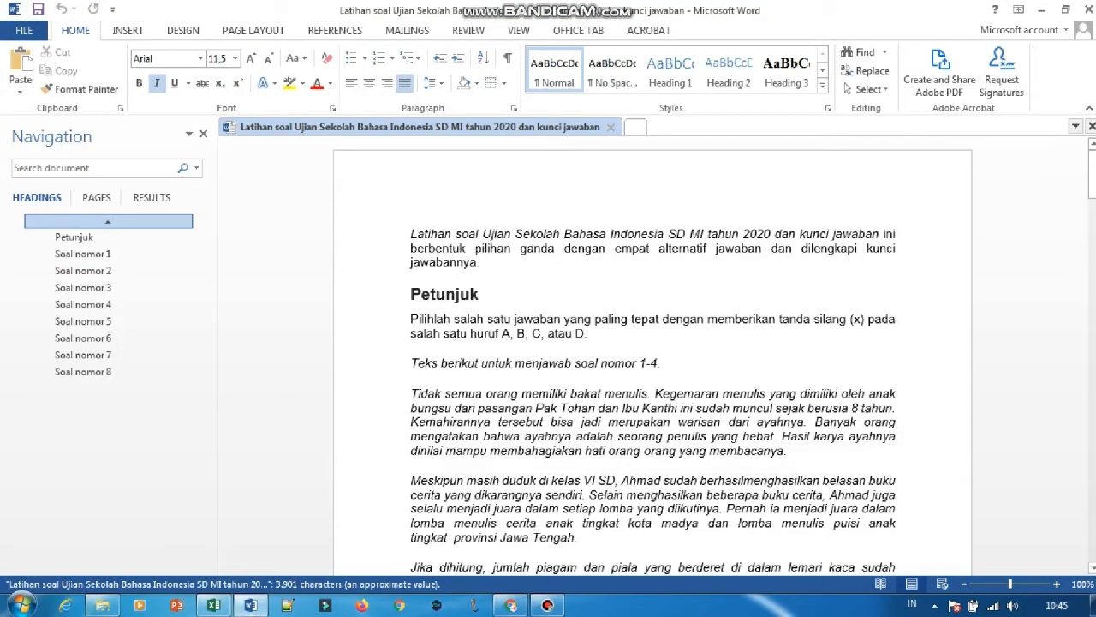
drag(482, 234, 774, 234)
key(ctrl+c)
click(511, 604)
key(ctrl+v)
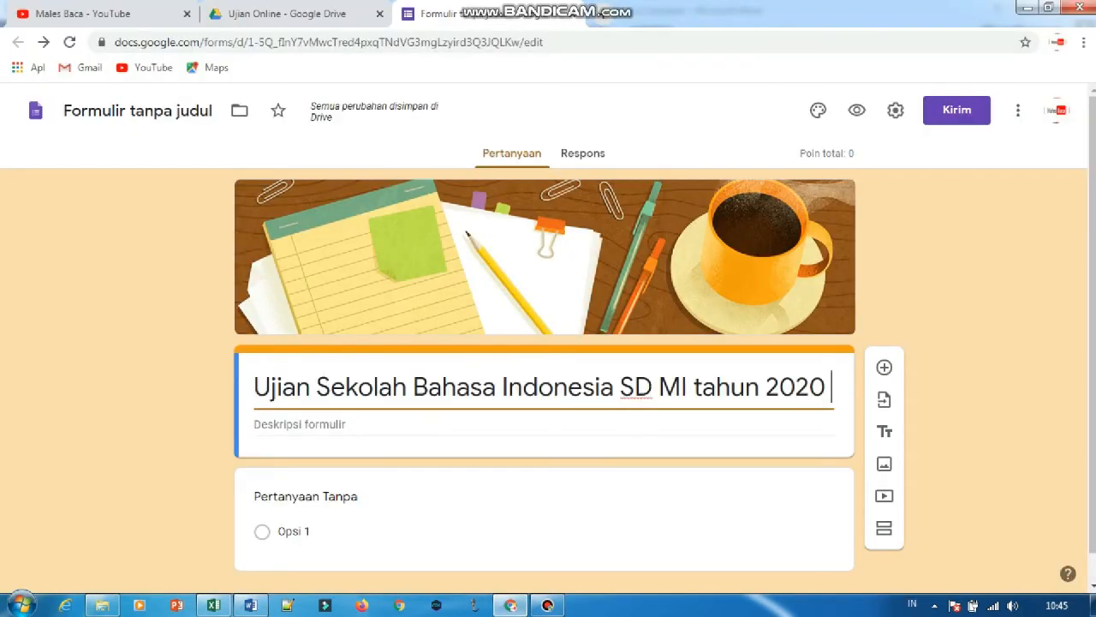
Name the form file "Ujian Sekolah Bahasa Indonesia SD MI tahun 2020" to match its title, leaving the description empty.
click(155, 111)
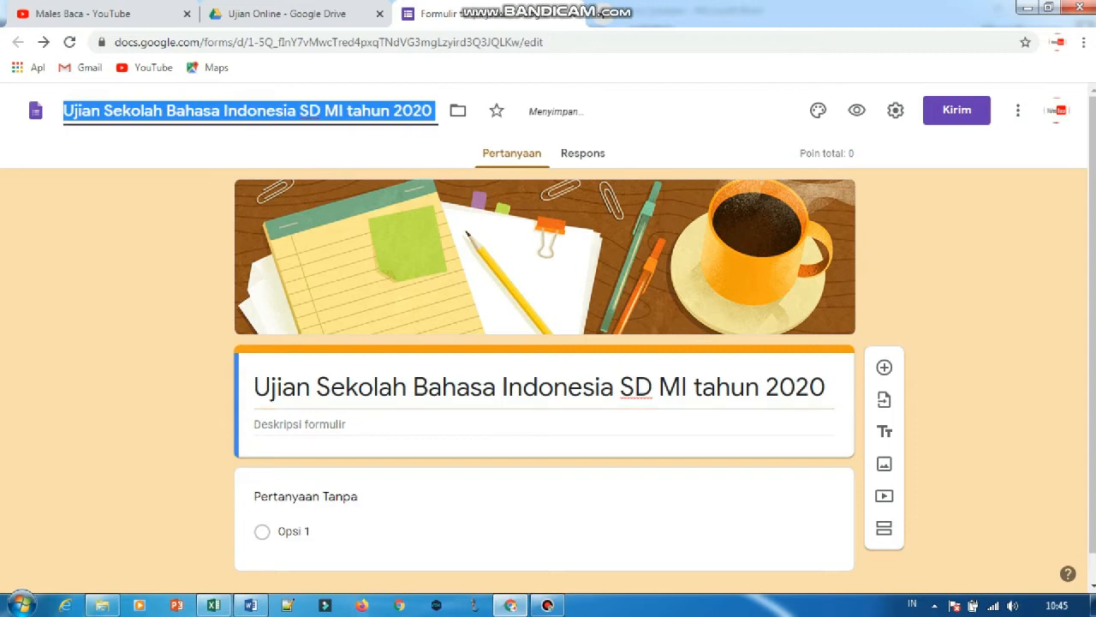
click(146, 232)
scroll(544, 514, down, 1)
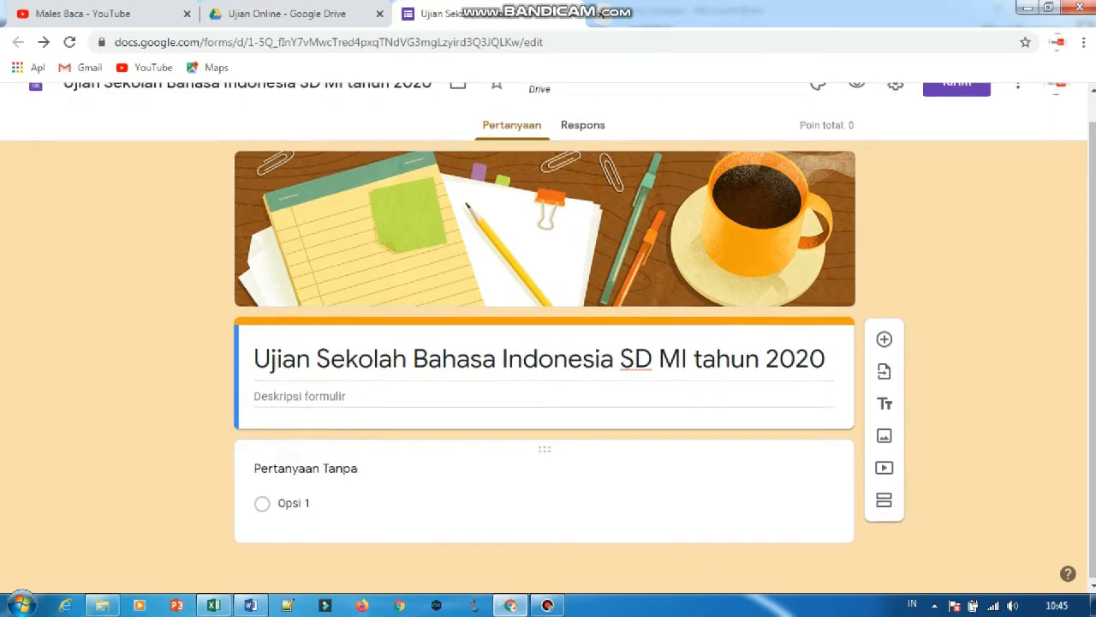
click(254, 394)
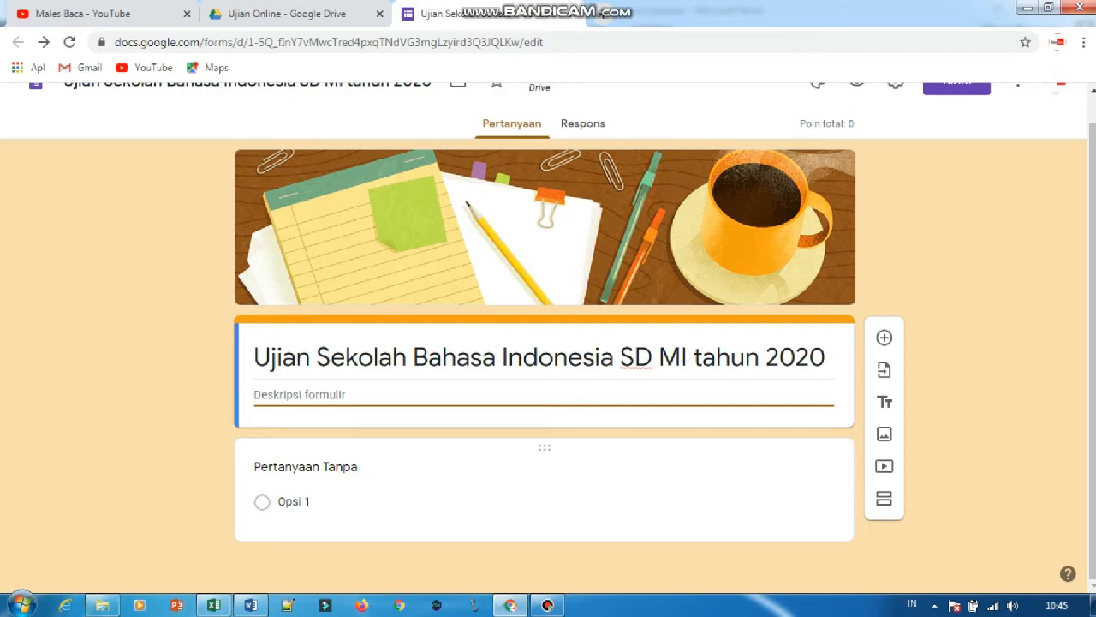
Title the first question "Nama :" with Jawaban singkat as its answer type.
click(326, 468)
text(Nama)
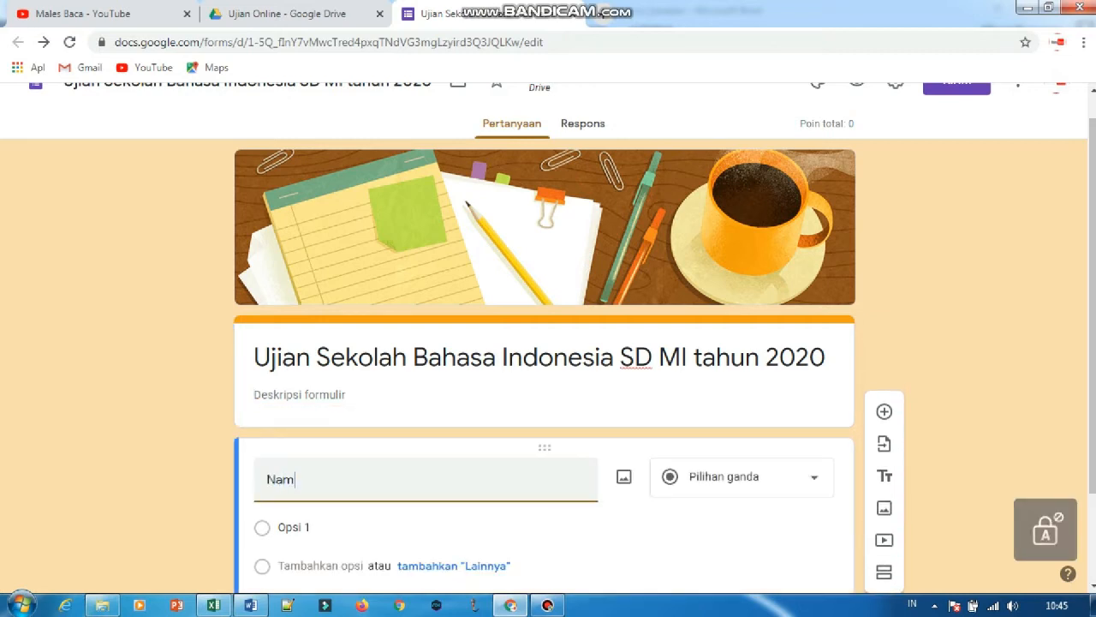
text( :)
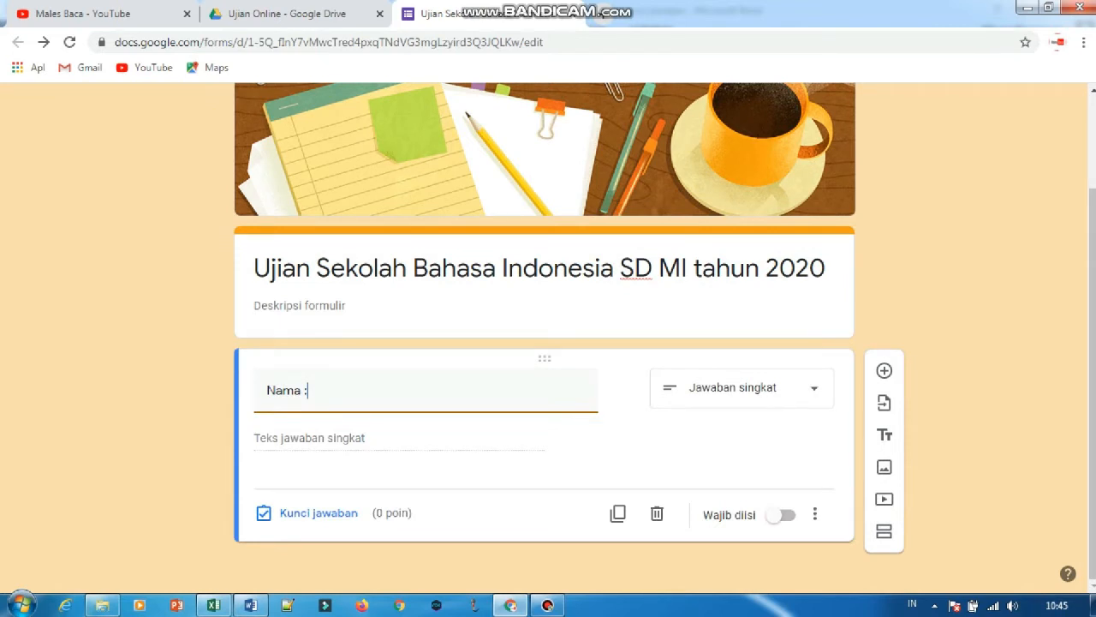
Add a second question titled "Kelas :" below the Nama question.
click(884, 370)
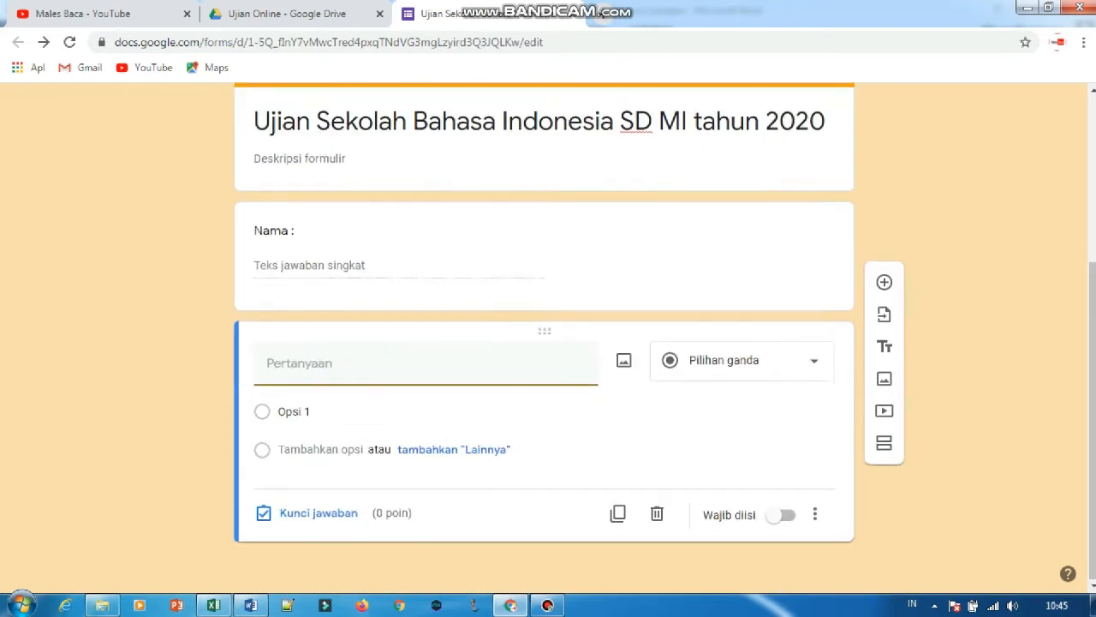
text(Kela)
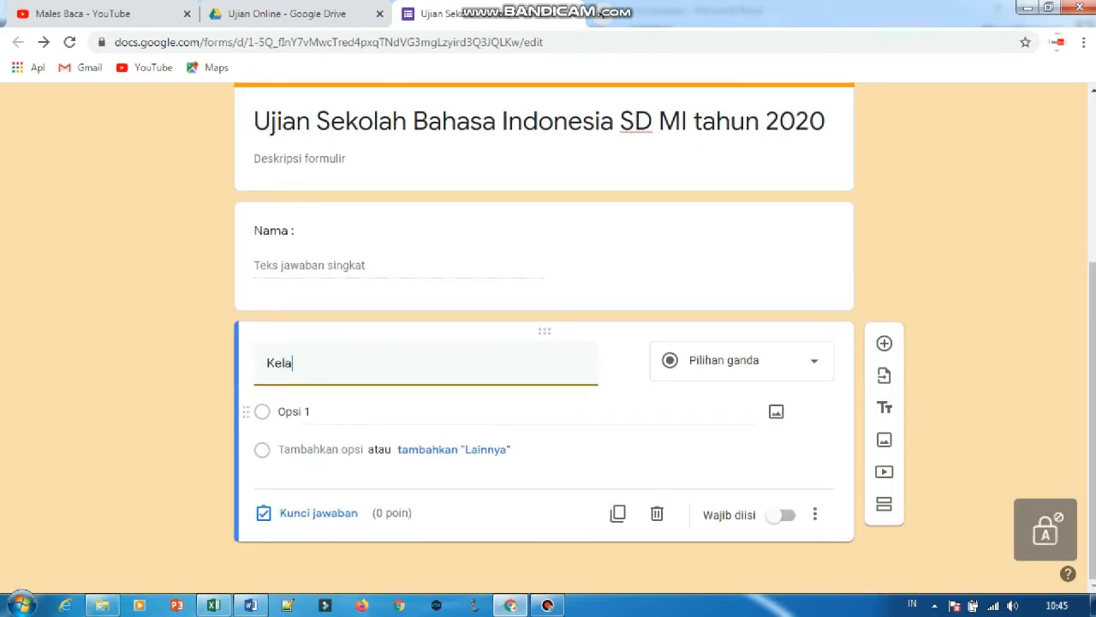
text(s :)
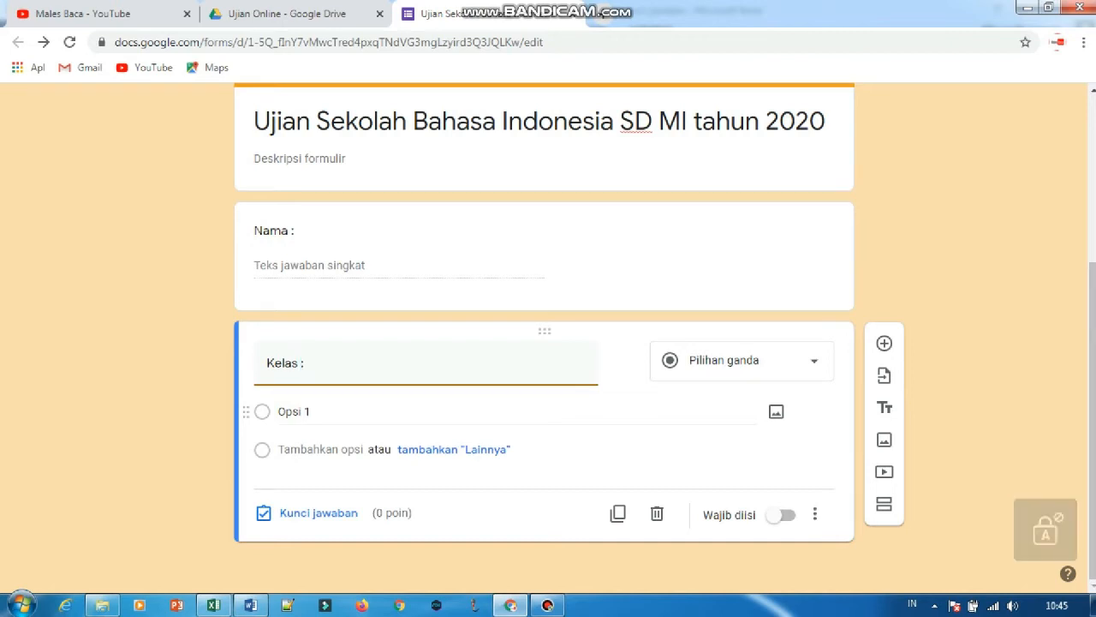
key(Return)
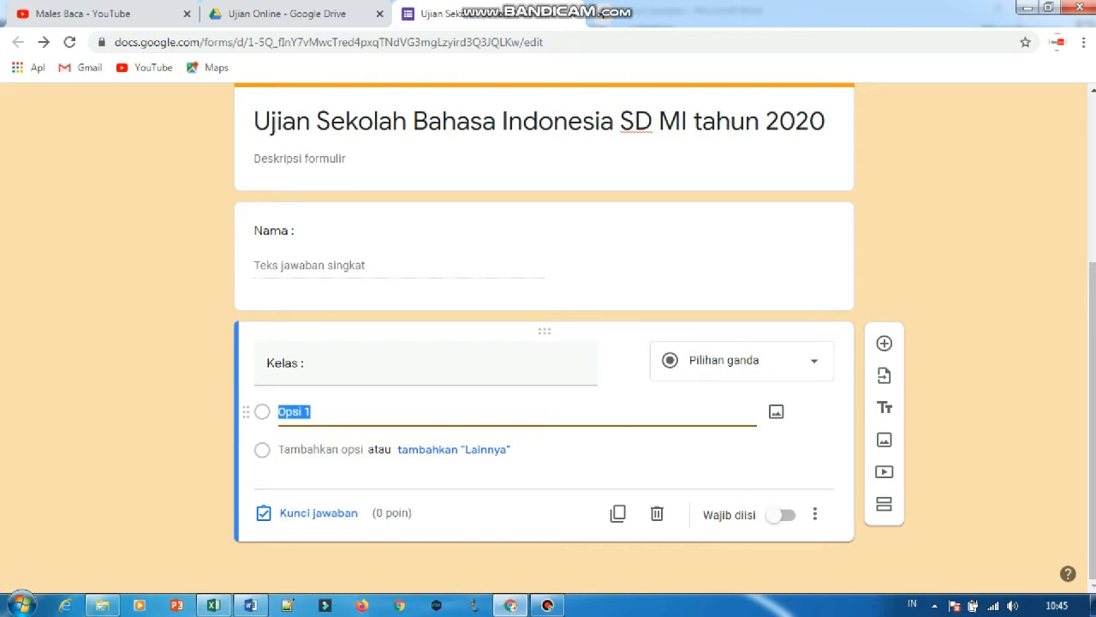
Try Jawaban singkat as the Kelas question's answer type and return it to Pilihan ganda.
click(736, 360)
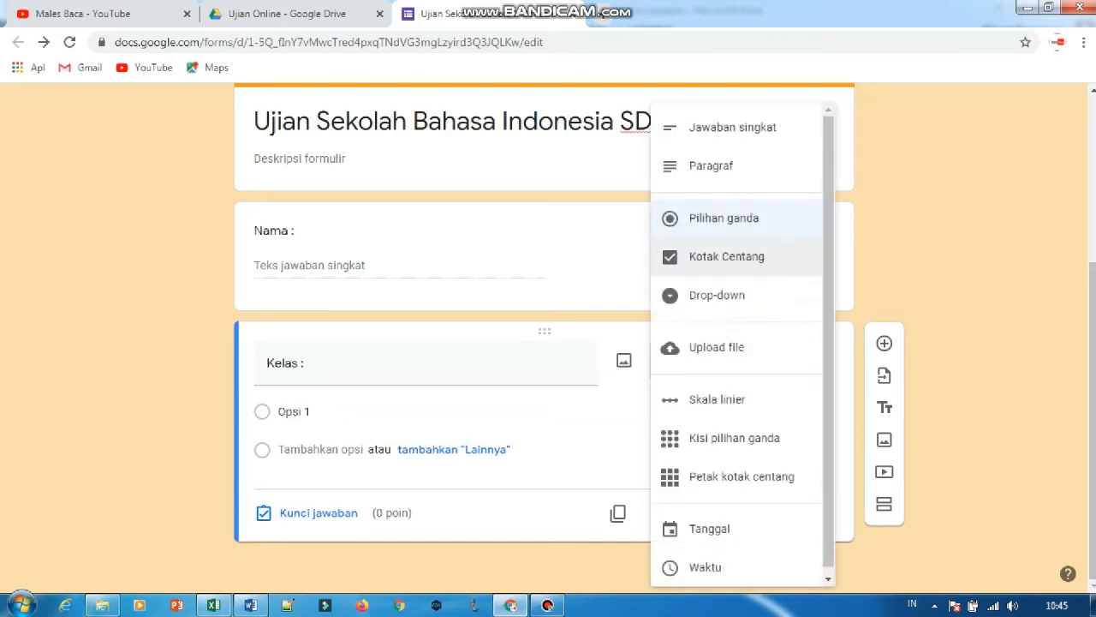
click(725, 218)
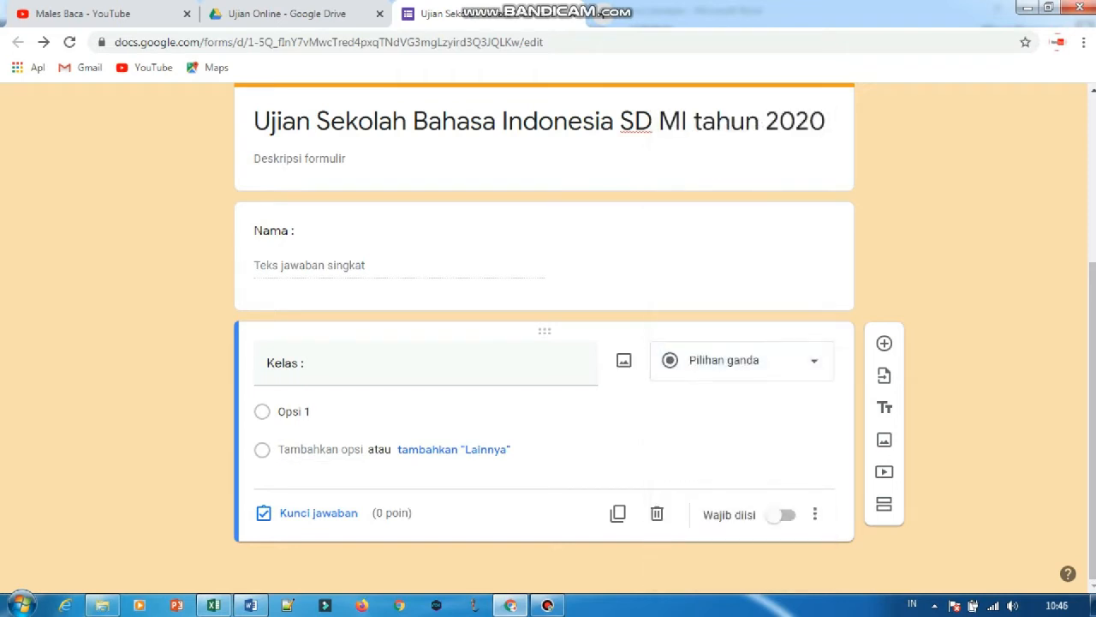
click(737, 360)
click(732, 127)
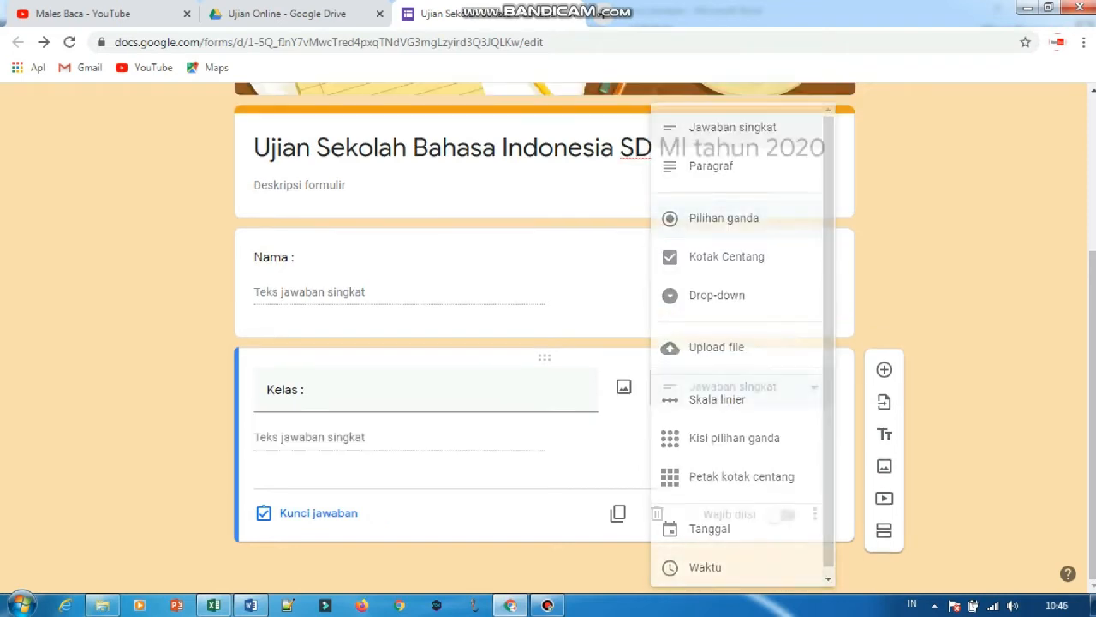
click(737, 386)
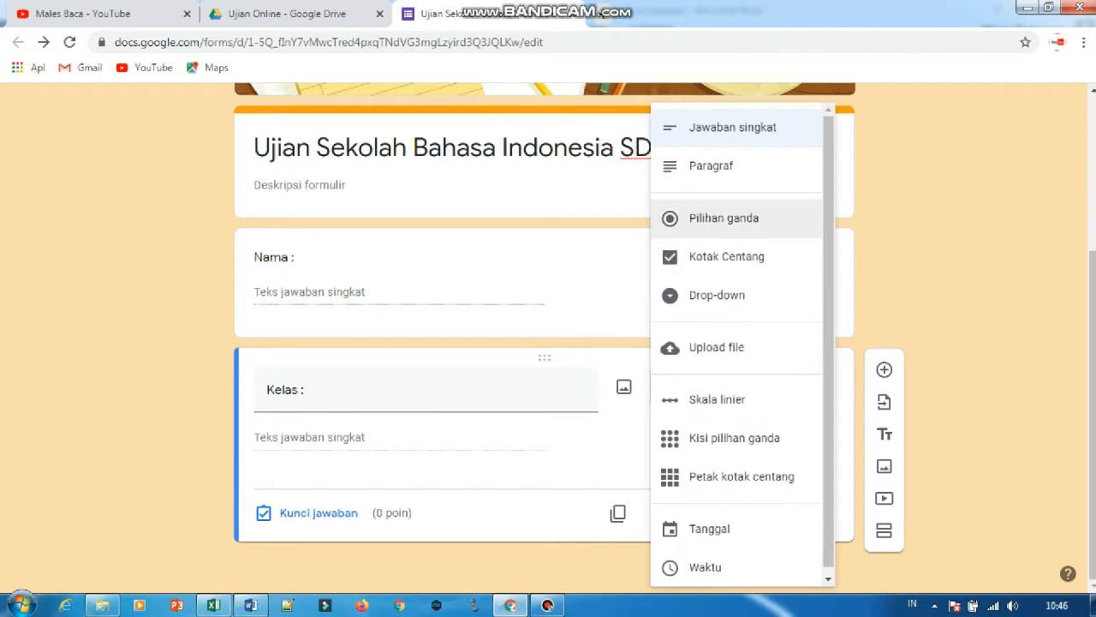
click(725, 218)
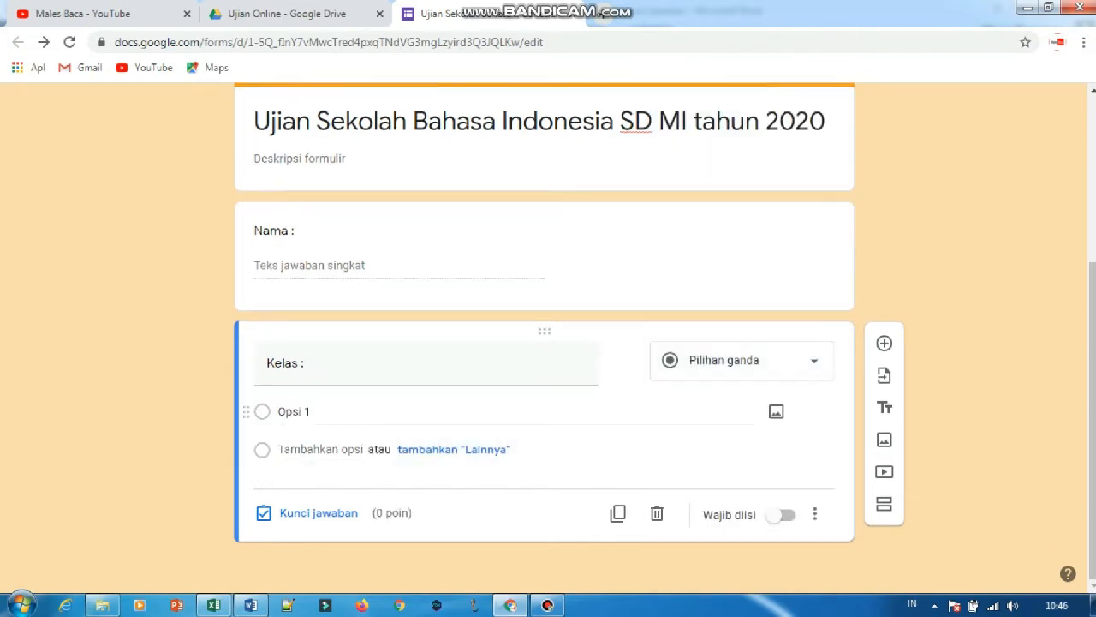
Give the Kelas question two answer options, 1A and 1B.
text(1)
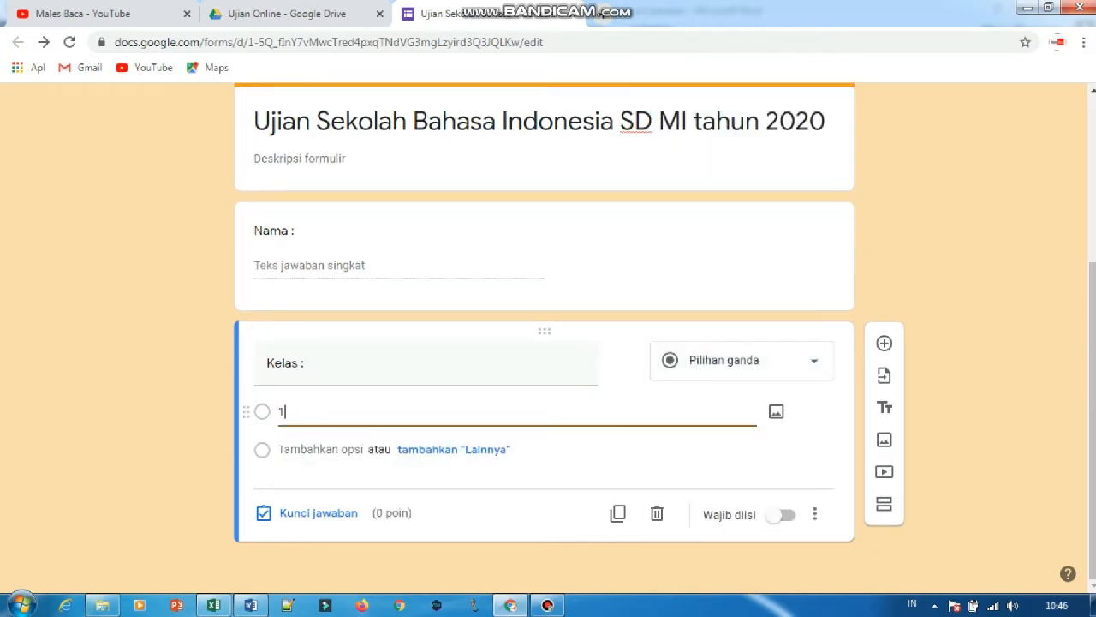
text(s)
key(BackSpace)
key(Caps_Lock)
text(A)
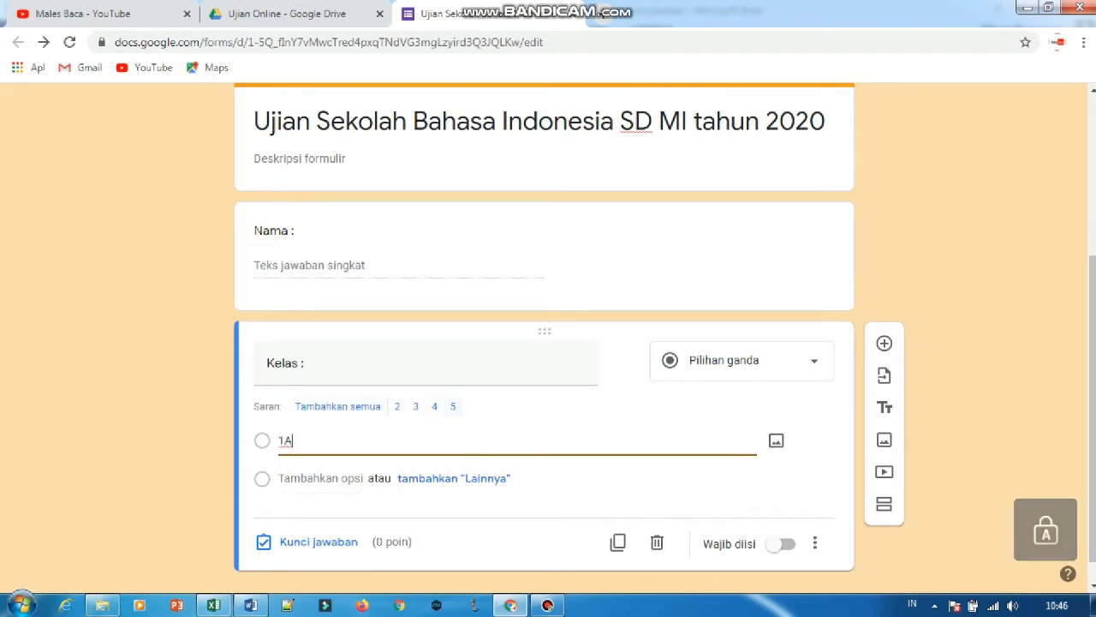
click(453, 407)
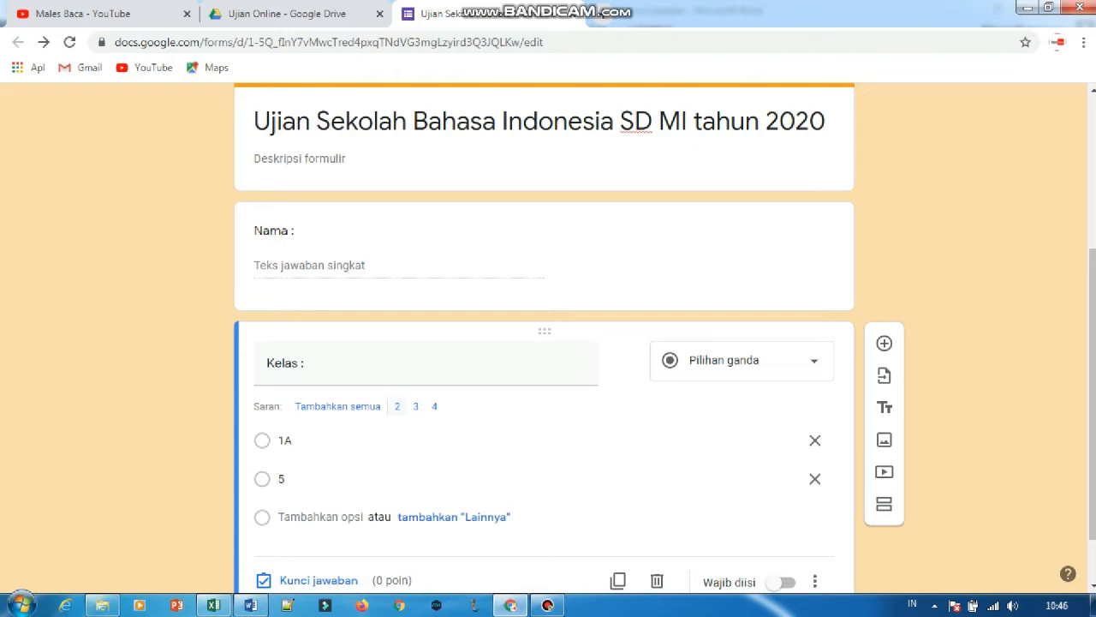
key(ctrl+a)
key(BackSpace)
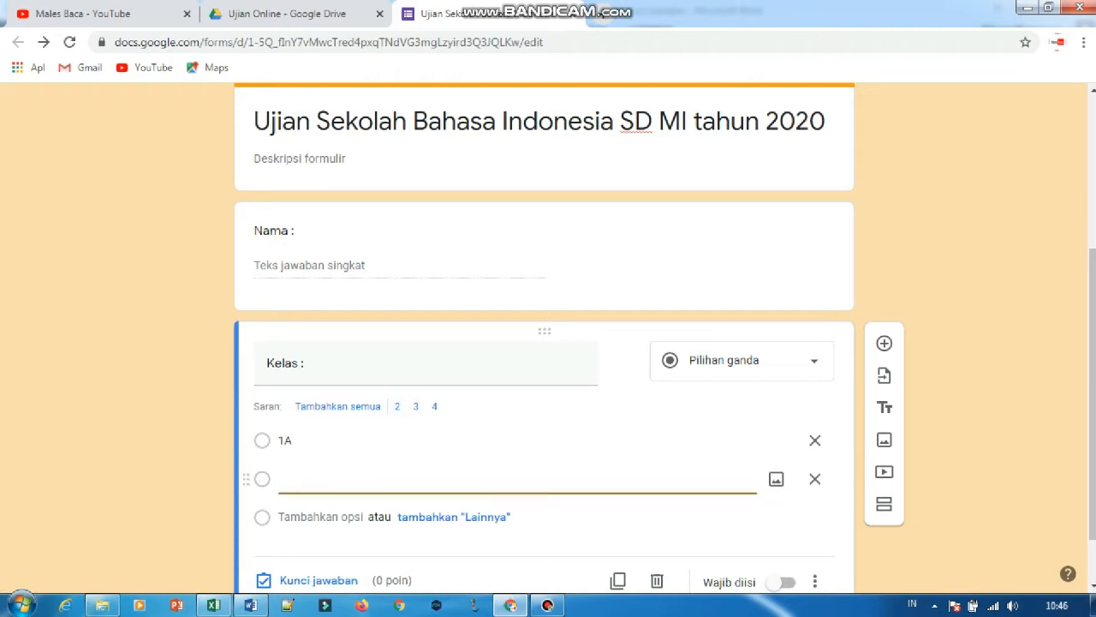
text(1B)
Make both the Kelas and Nama questions required (Wajib diisi).
scroll(544, 343, down, 1)
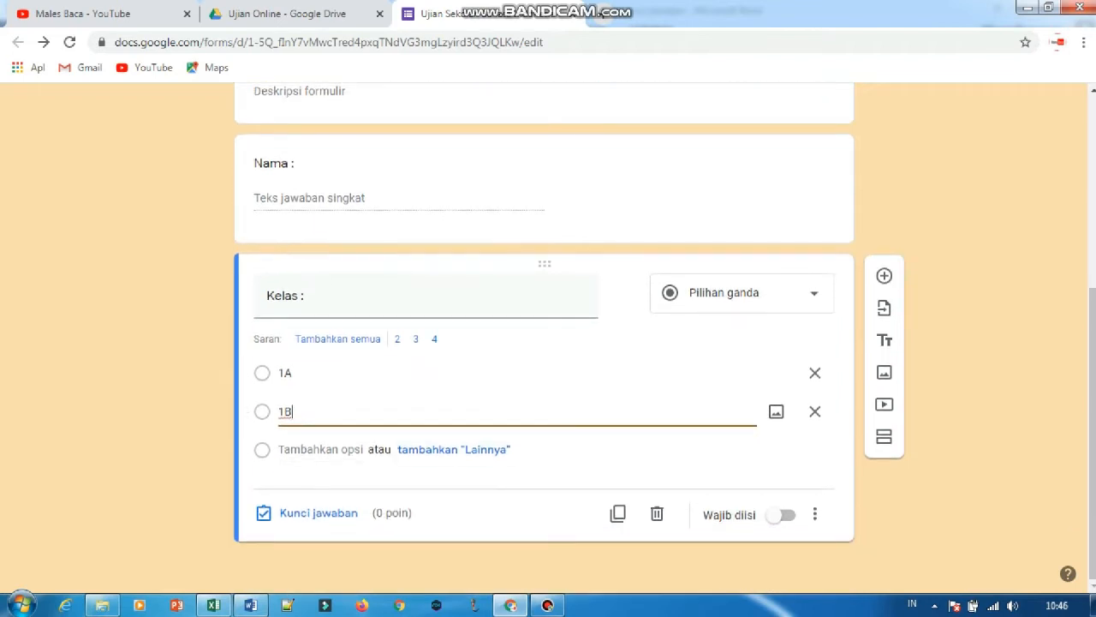
click(781, 514)
scroll(351, 428, up, 2)
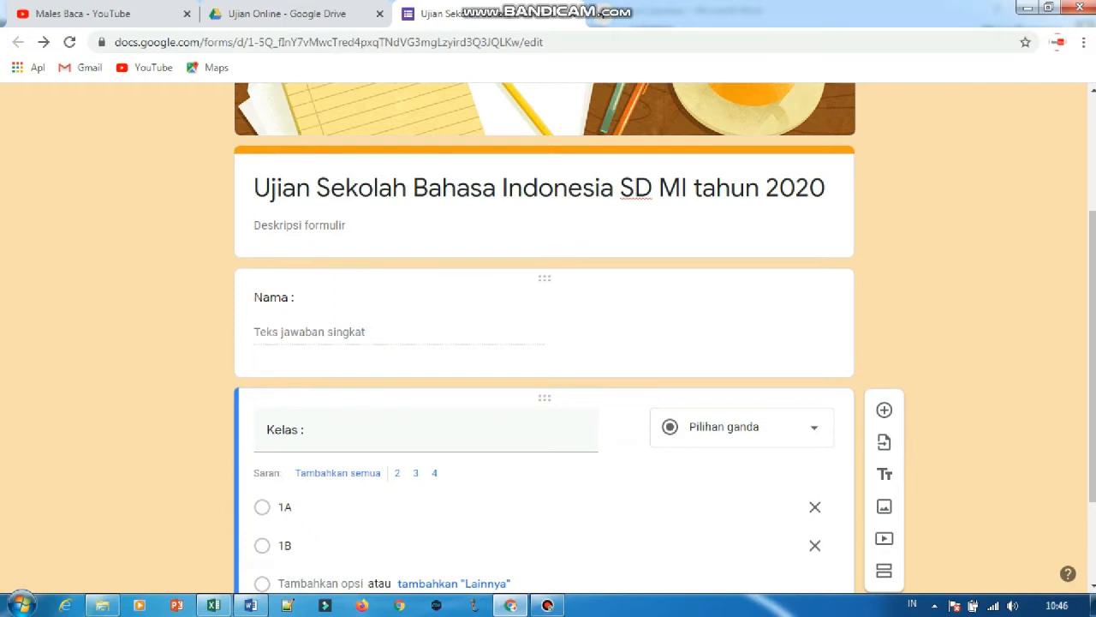
click(295, 297)
click(815, 433)
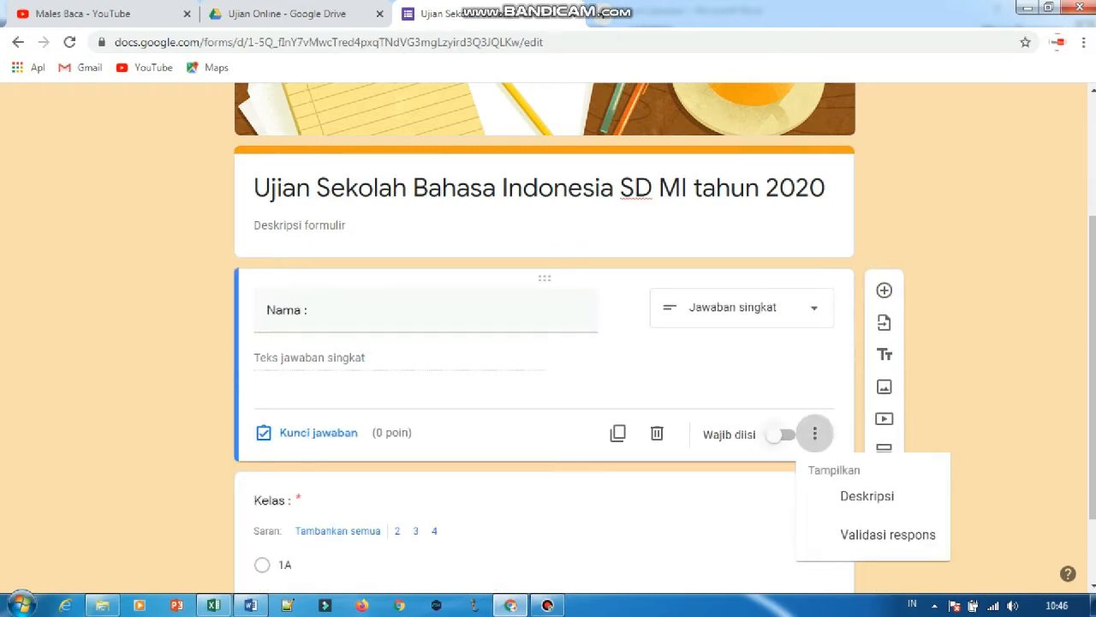
key(Escape)
click(781, 434)
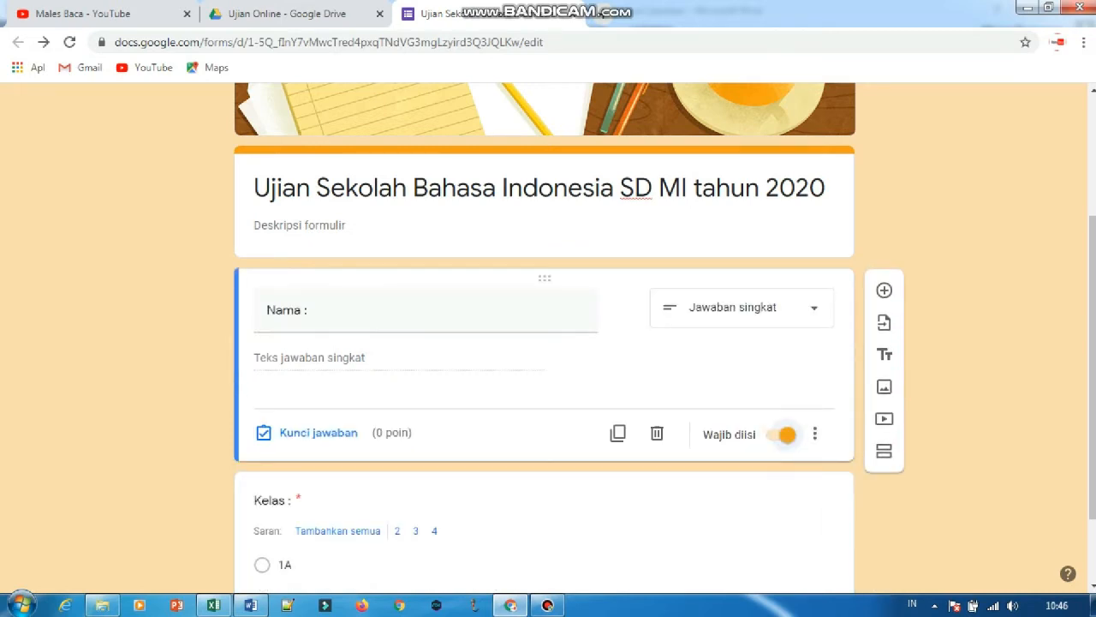
Add a question titled "Nomor Peserta :" below the Kelas question.
scroll(779, 428, down, 2)
click(777, 406)
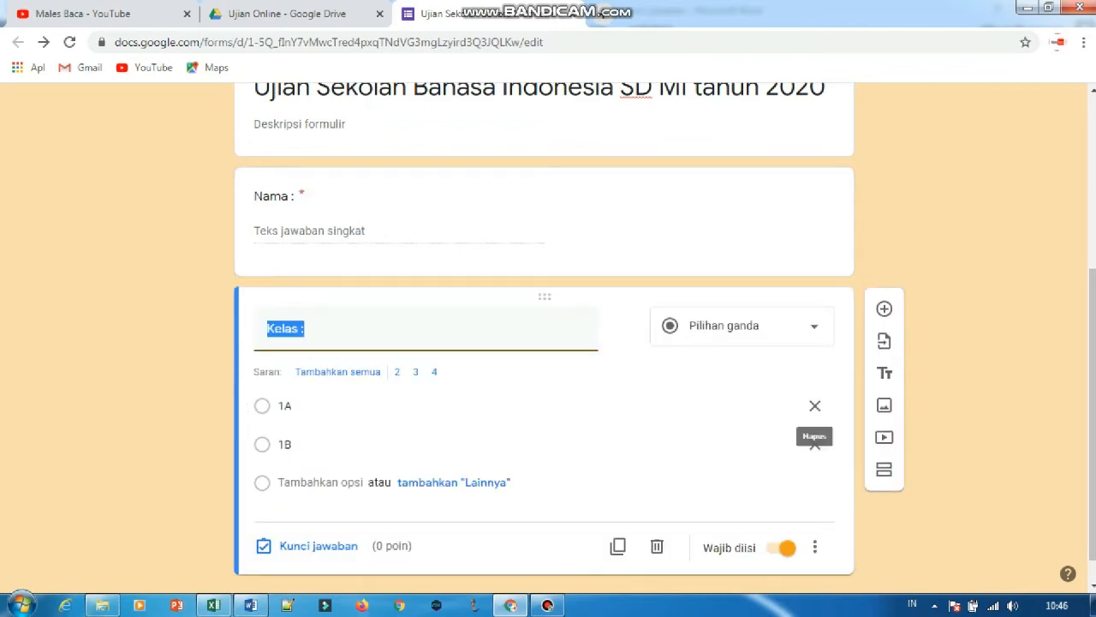
click(884, 305)
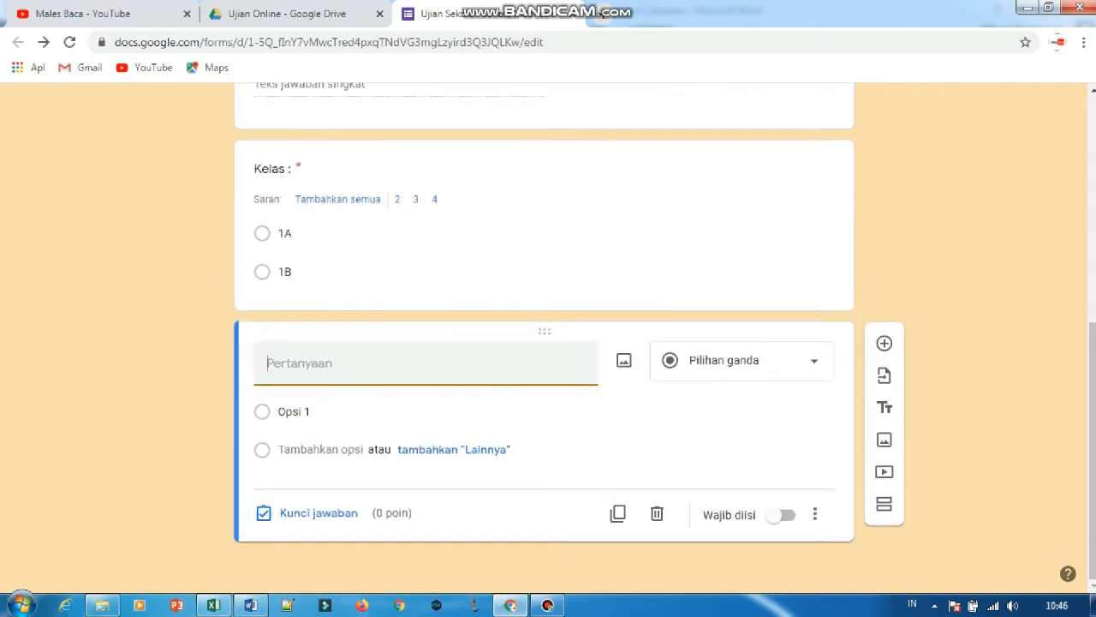
key(Caps_Lock)
text(nOMOR)
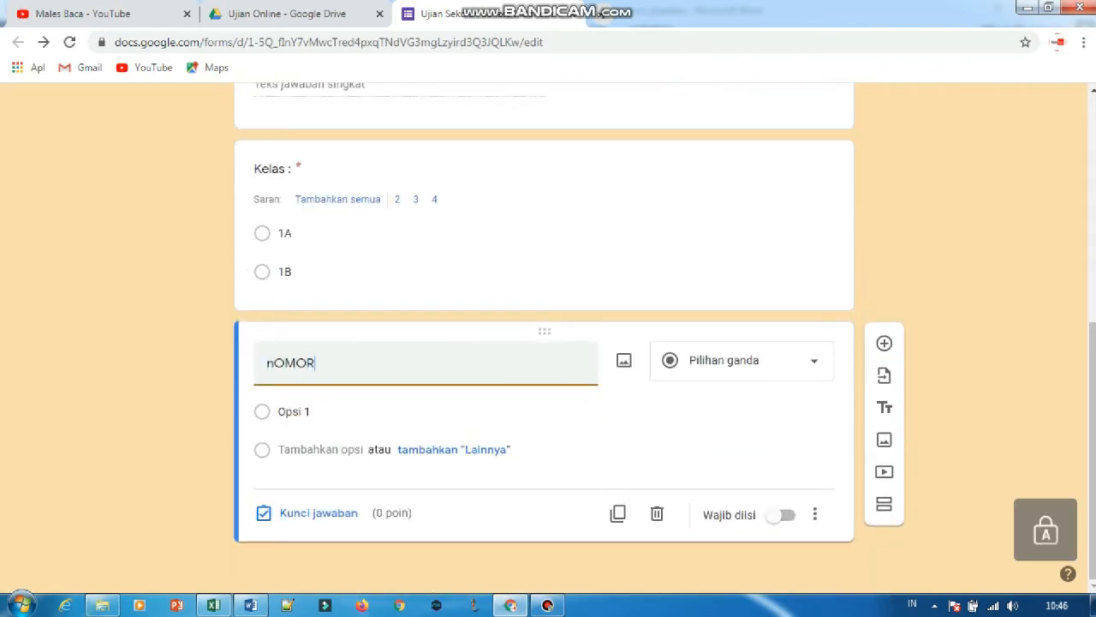
key(BackSpace)
key(BackSpace)
key(BackSpace)
key(BackSpace)
key(BackSpace)
key(BackSpace)
key(Caps_Lock)
text(Nomor P)
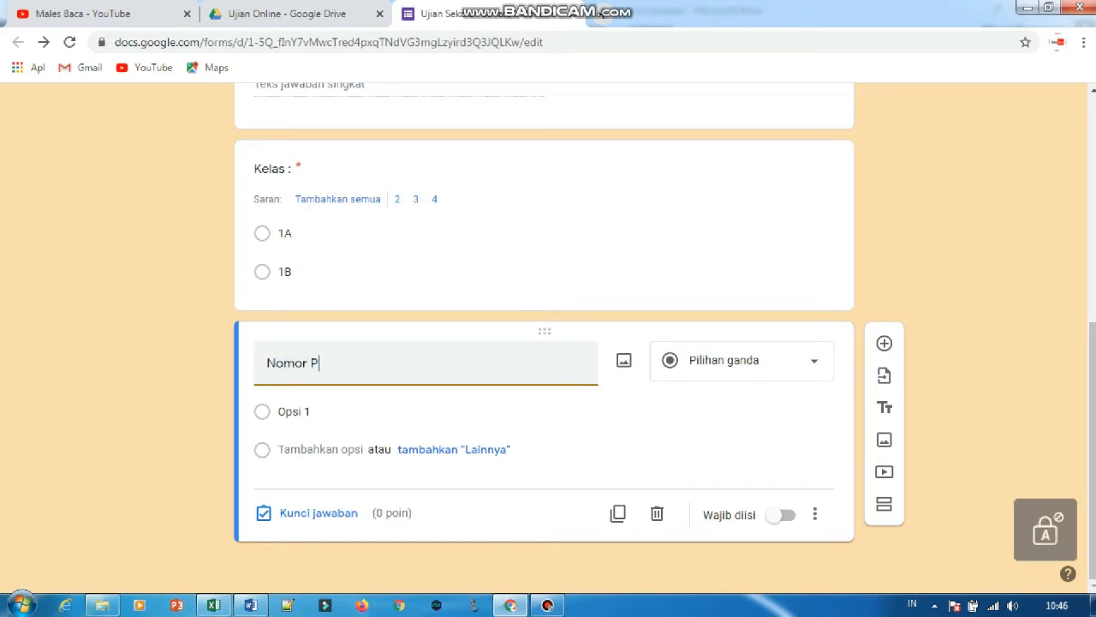
text(eserta :)
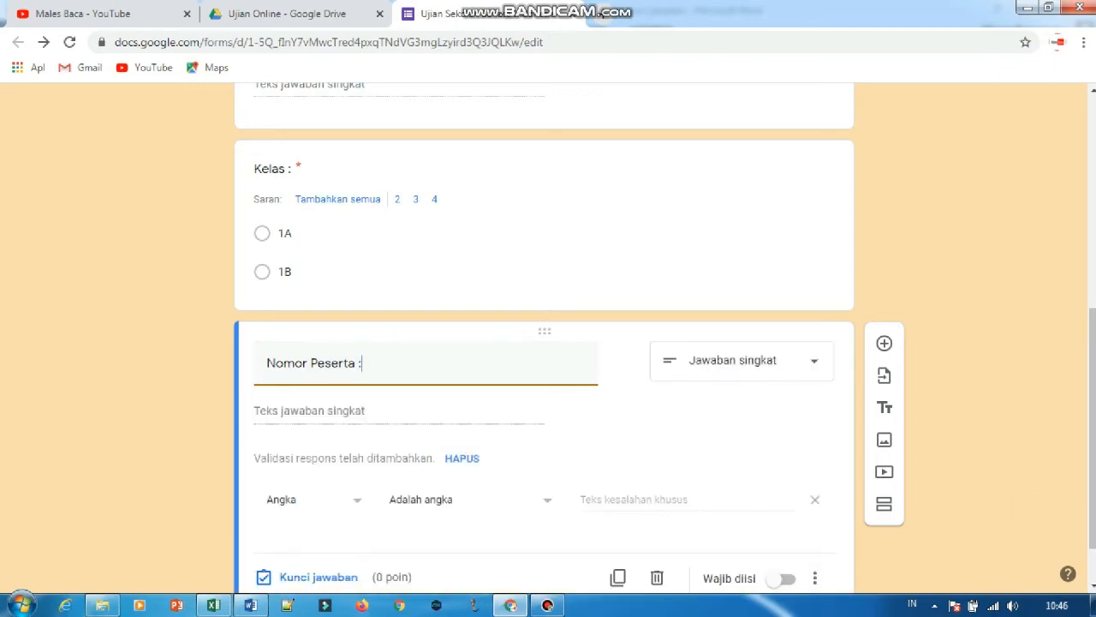
Make the Nomor Peserta question required with Jawaban singkat as its answer type, and remove its number validation.
click(781, 579)
click(741, 359)
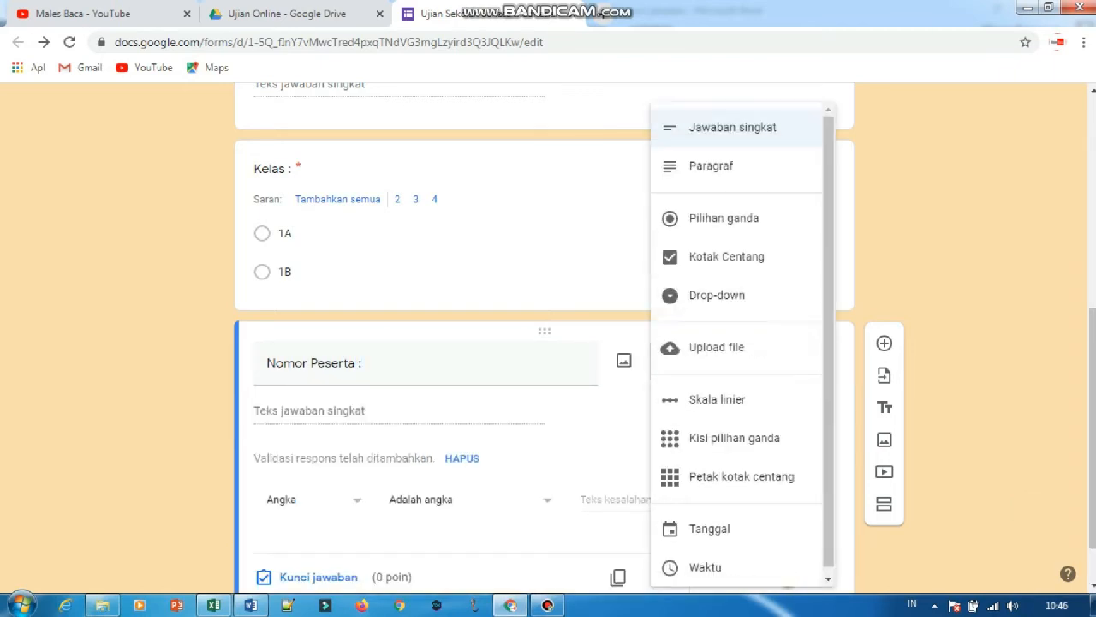
click(733, 127)
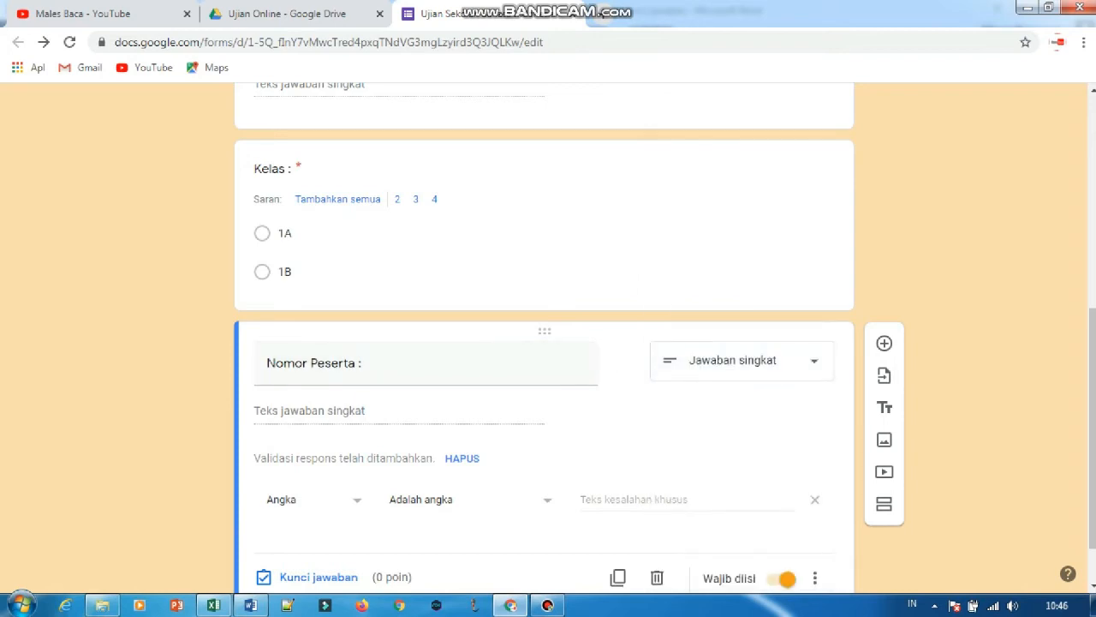
scroll(544, 343, down, 1)
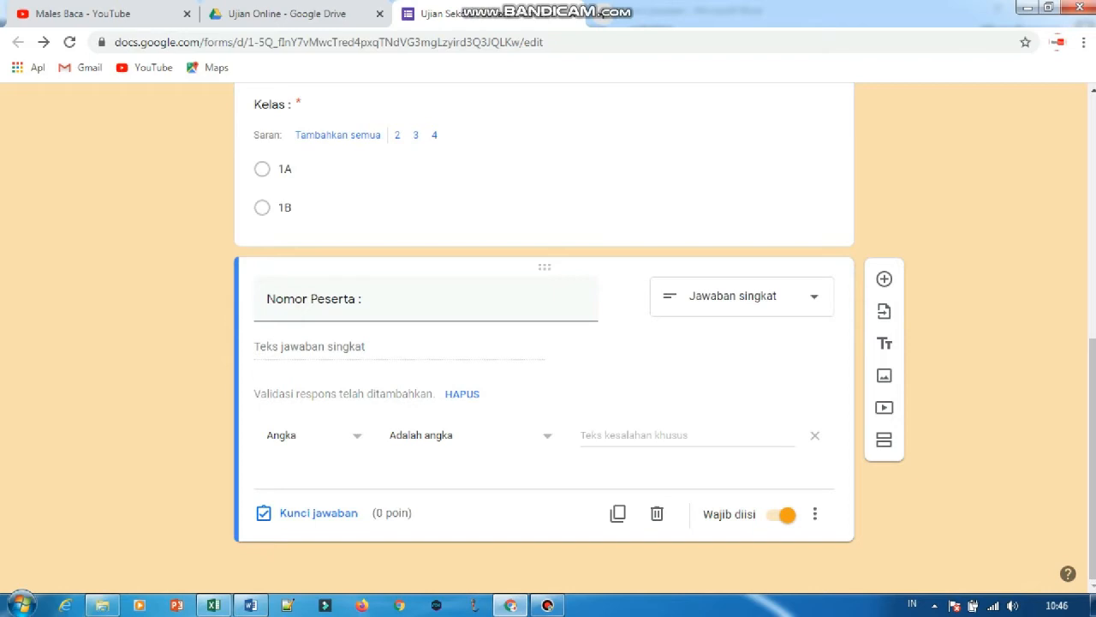
click(814, 435)
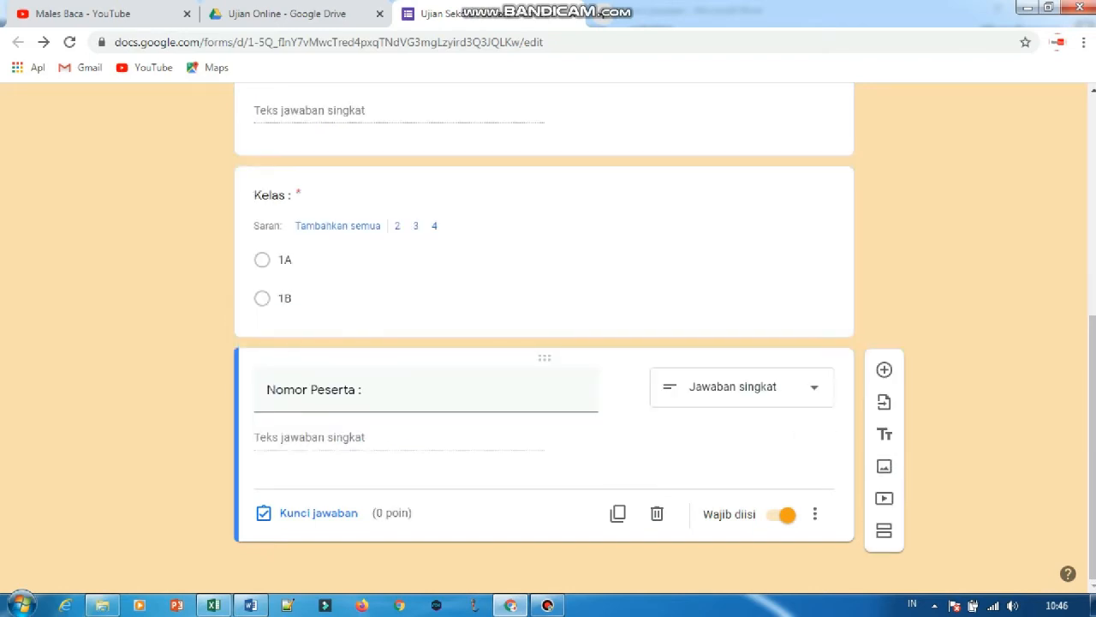
Add a question titled "Pasword :" below the Nomor Peserta question.
click(884, 369)
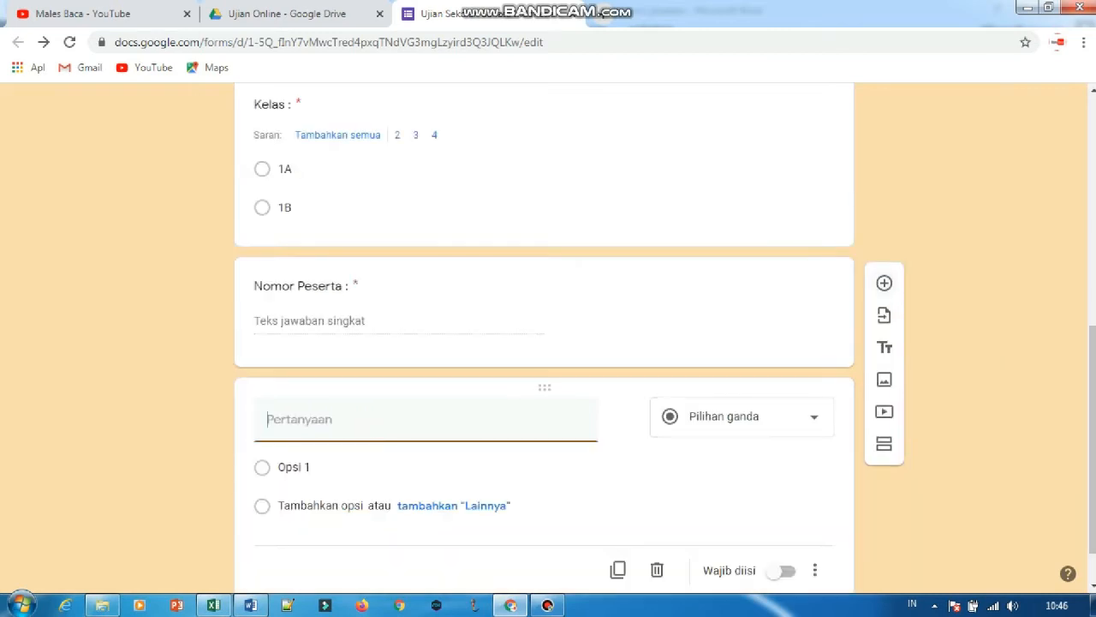
text(Pas)
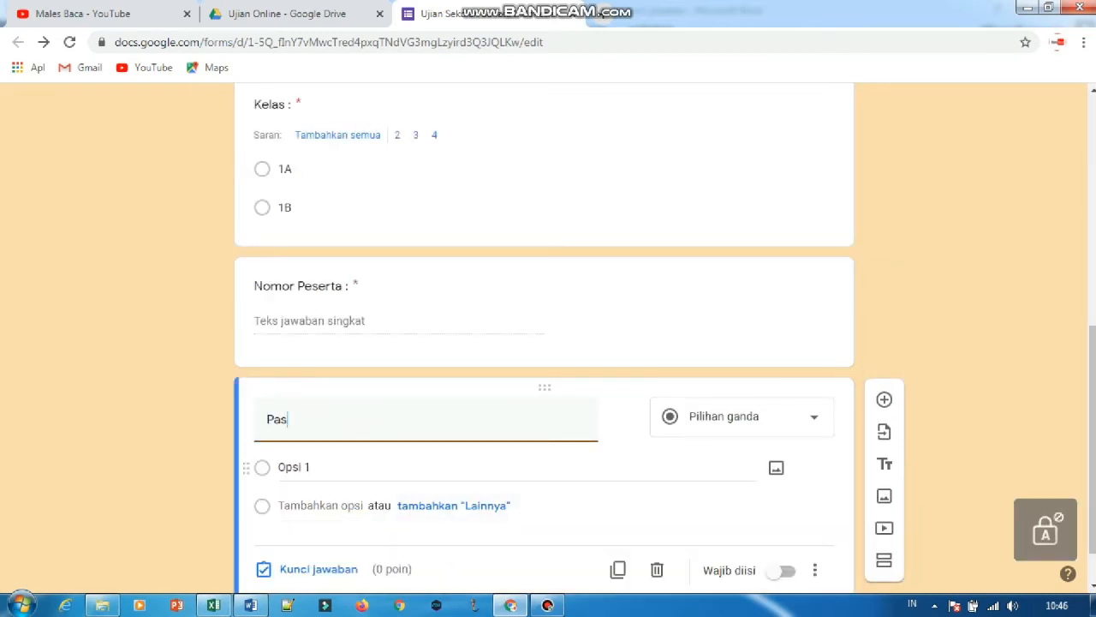
text(word :)
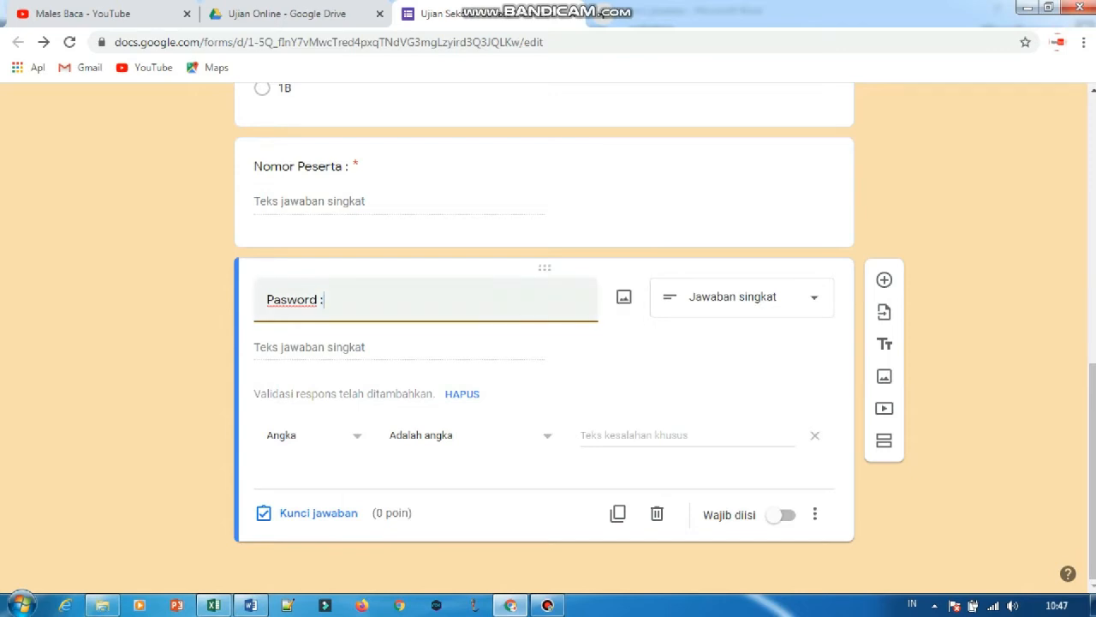
Set the Pasword question's response validation to Teks, Berisi, and enter the exam password as the text to match.
click(315, 435)
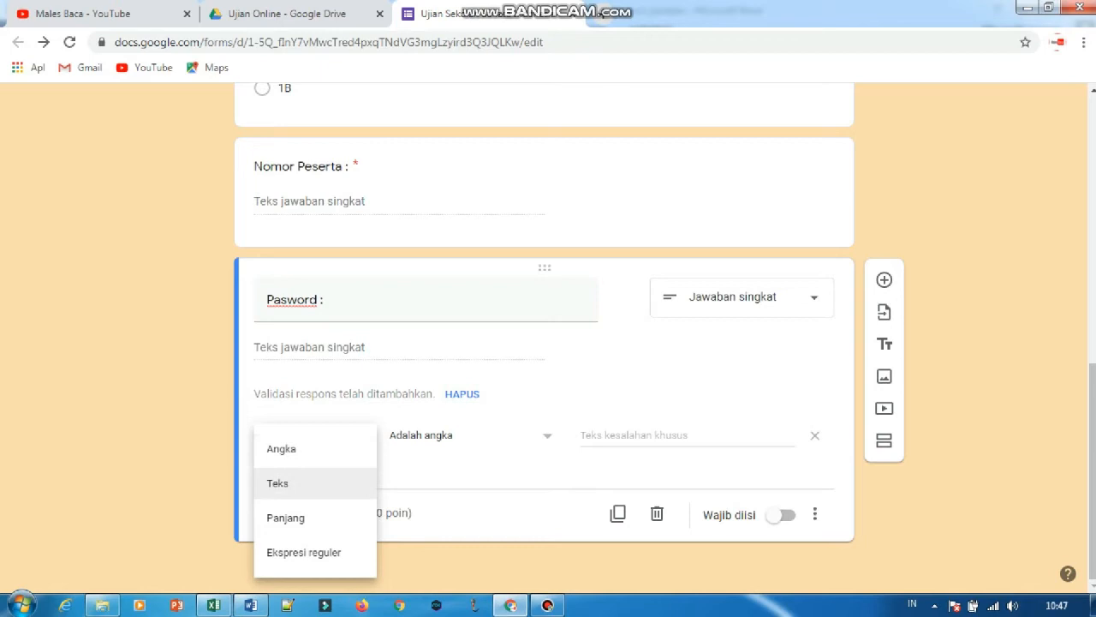
click(283, 482)
click(548, 435)
text(coba)
key(Tab)
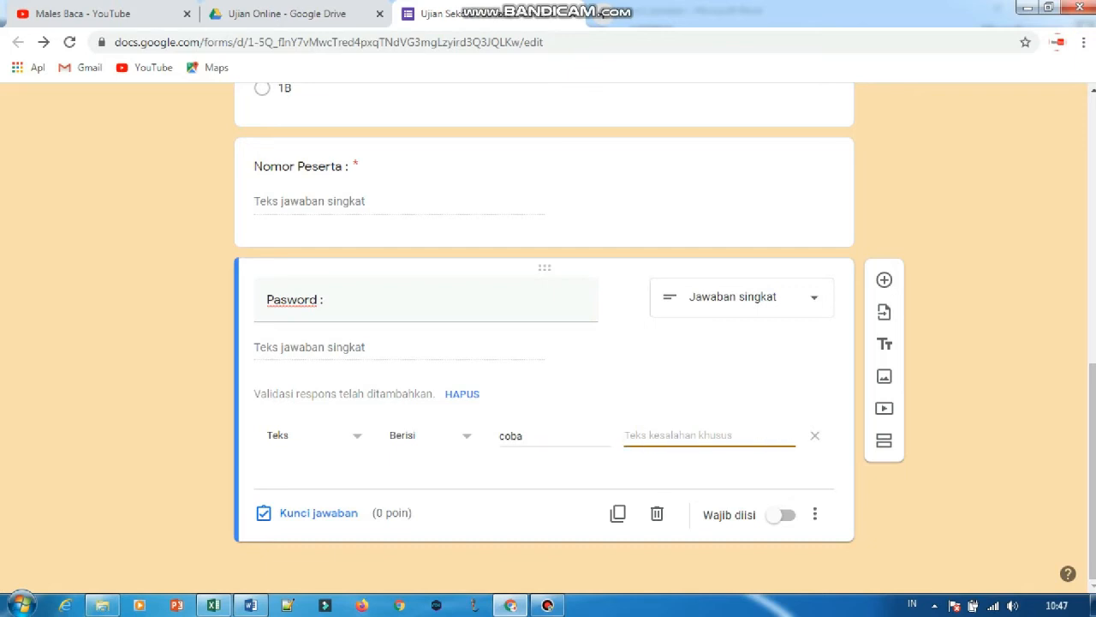
Set the validation's custom error text to "Pasword salah, hubungi pengawas." and make the Pasword question required.
key(Caps_Lock)
text(Pasword sak)
key(BackSpace)
text(l)
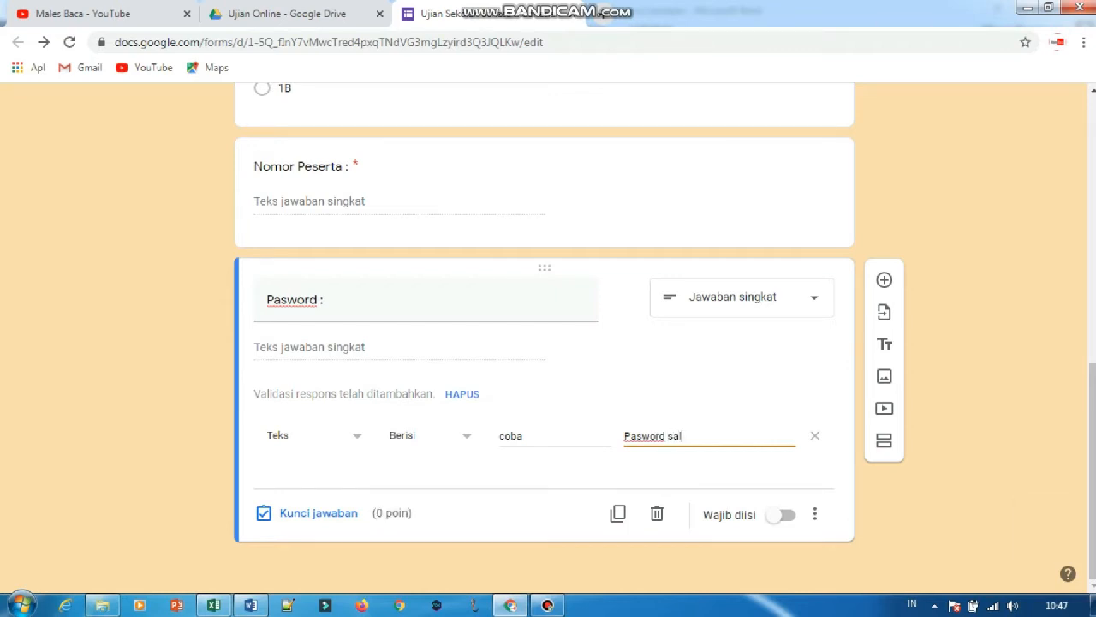
text(ah, hubungi pengawas.)
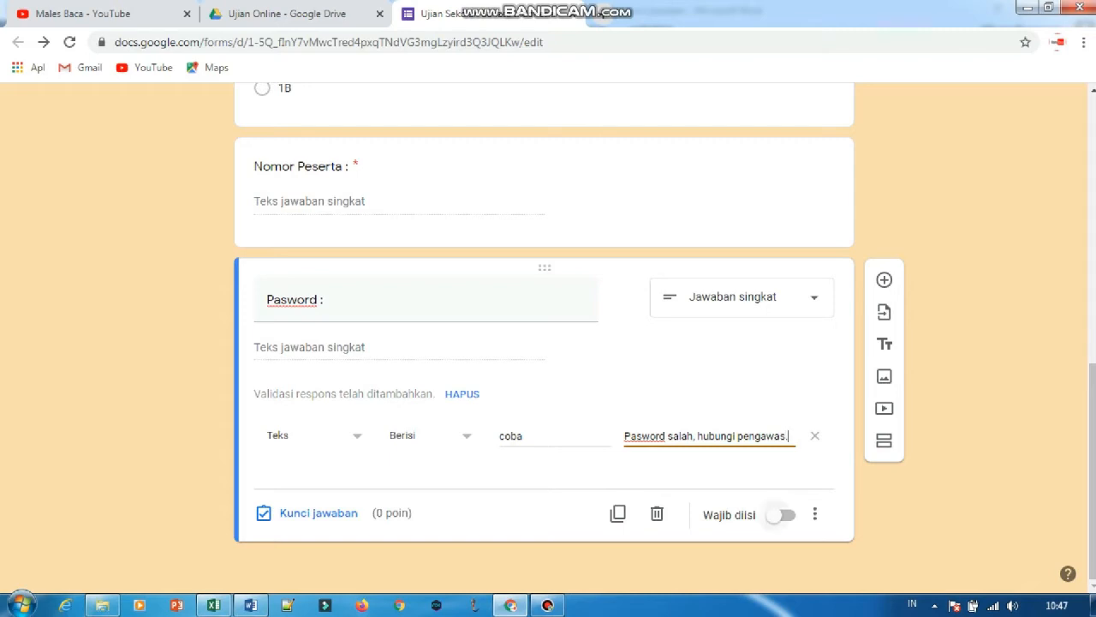
click(781, 515)
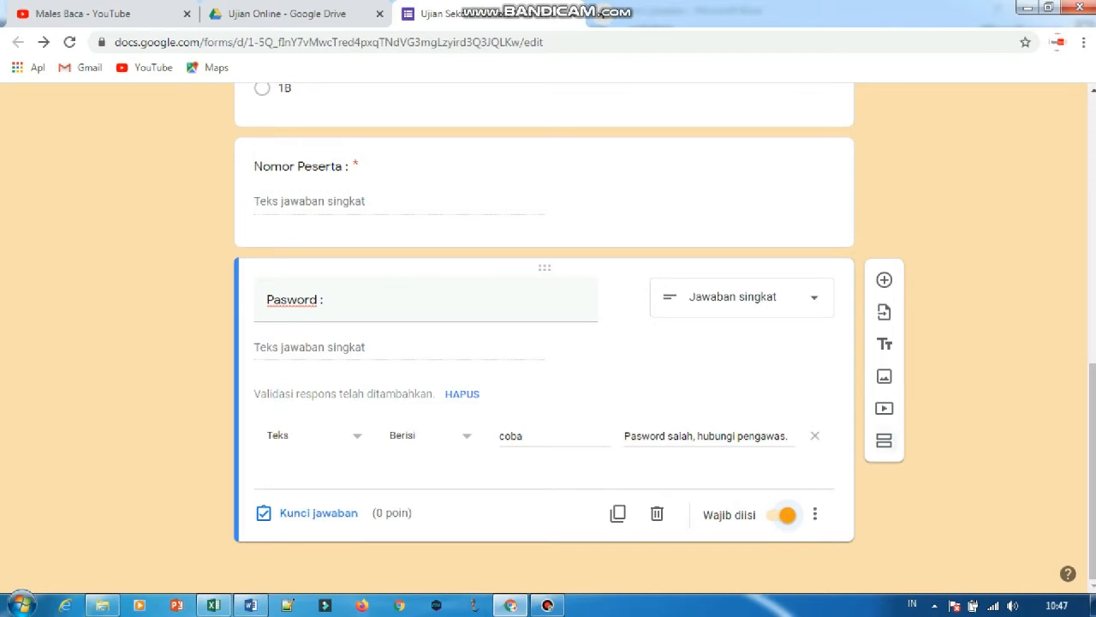
Add a new section after the Pasword question and copy "Pilihlah salah satu jawaban yang paling tepat" from the Petunjuk text in Word.
click(883, 440)
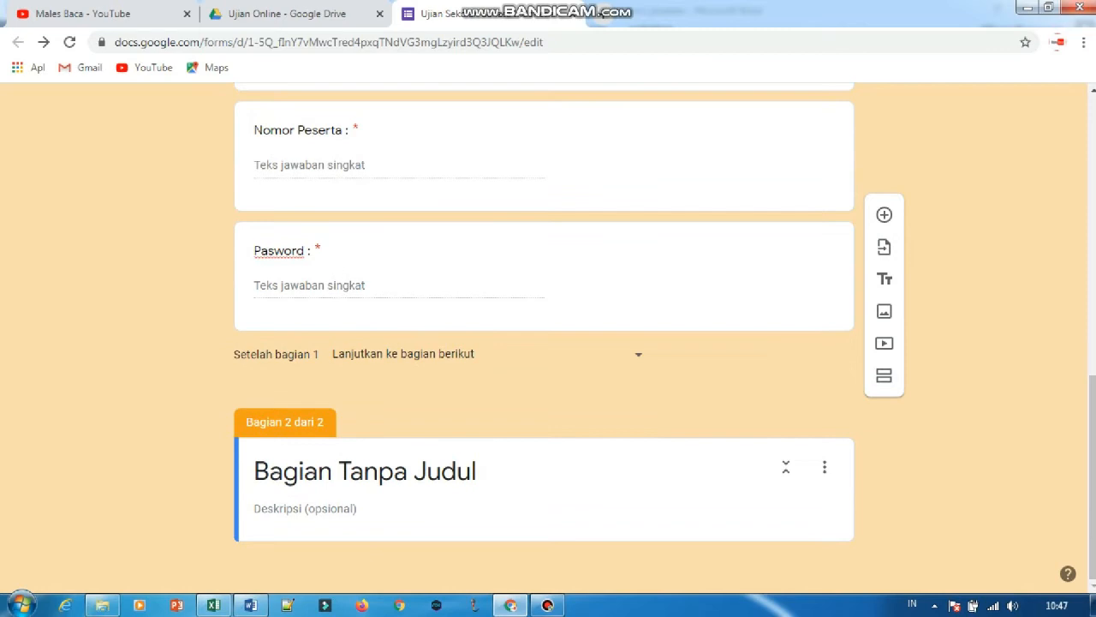
click(214, 604)
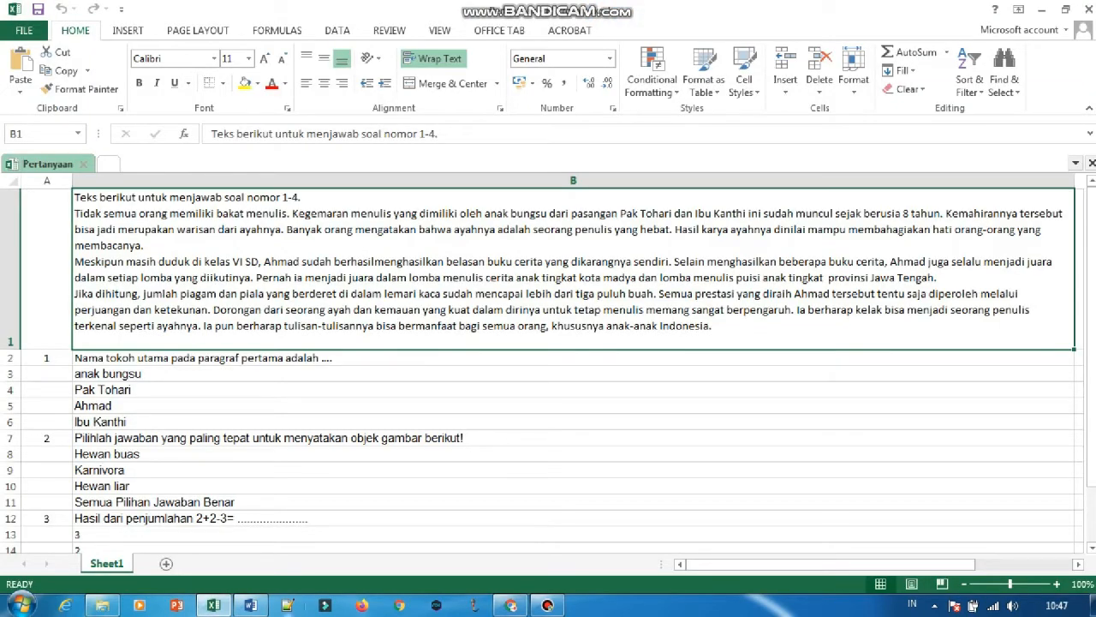
click(251, 605)
click(437, 319)
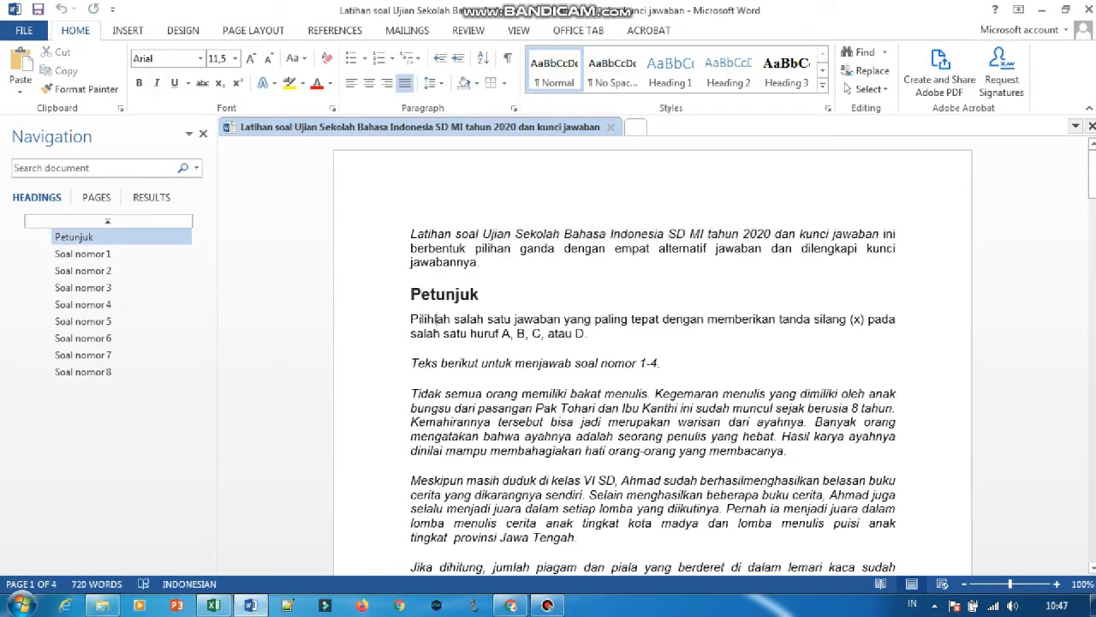
drag(411, 319, 669, 320)
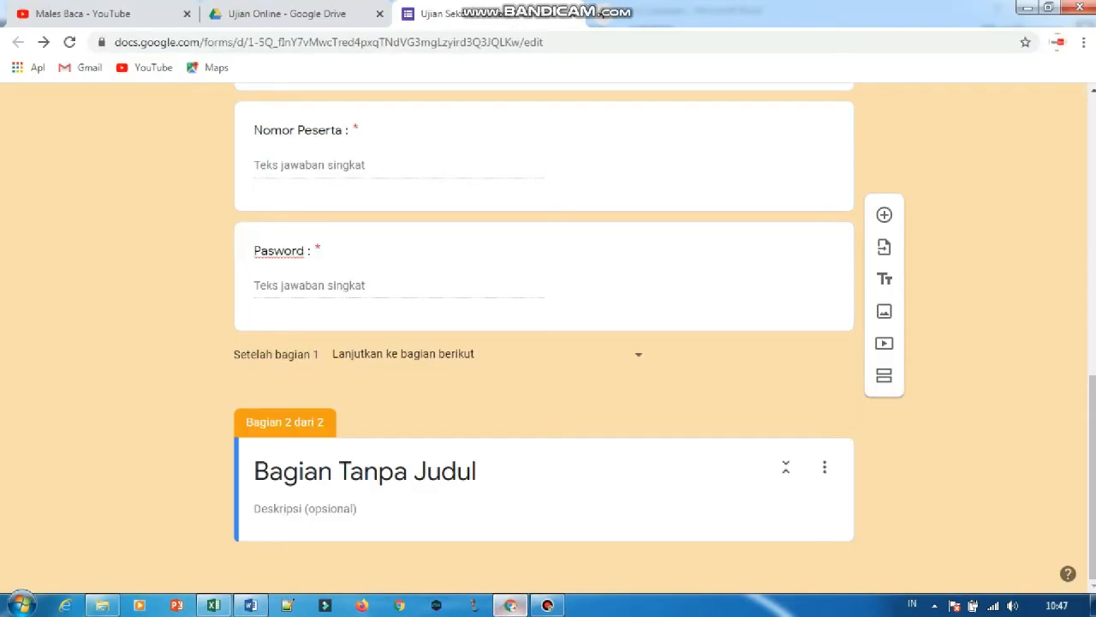
Return to the form in Chrome and title the second section "Petunjuk :".
click(510, 605)
click(400, 471)
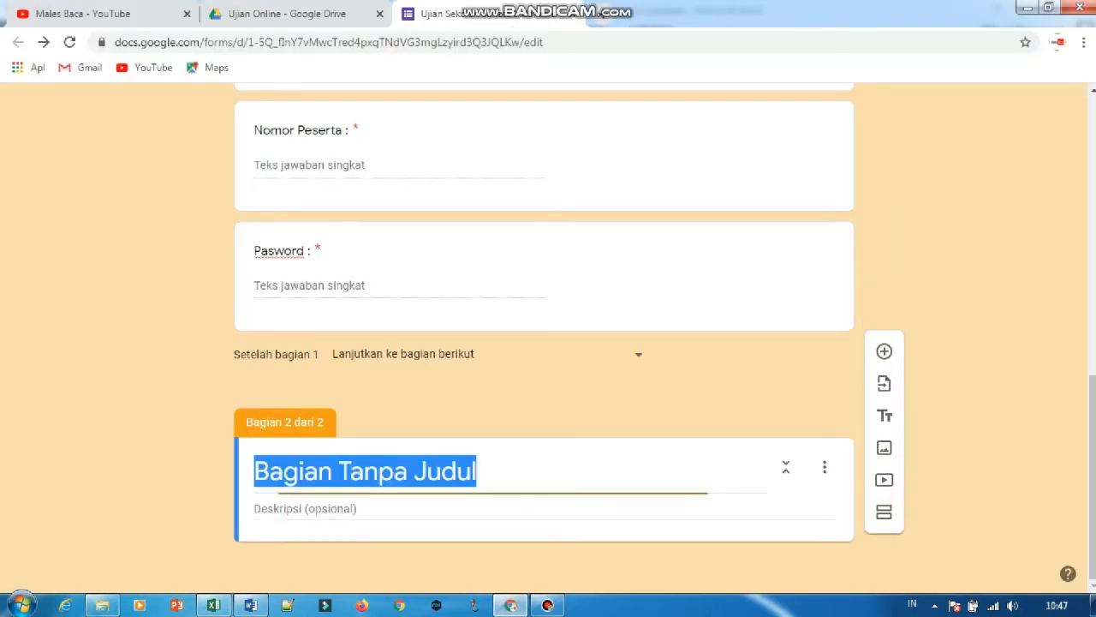
text(Petun)
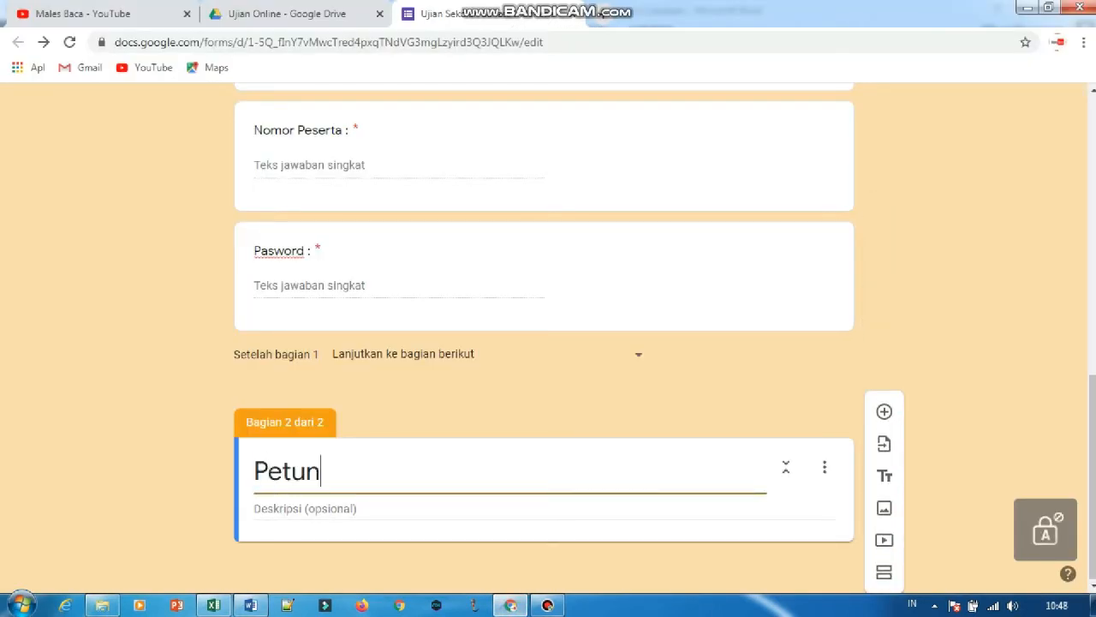
text(juk :)
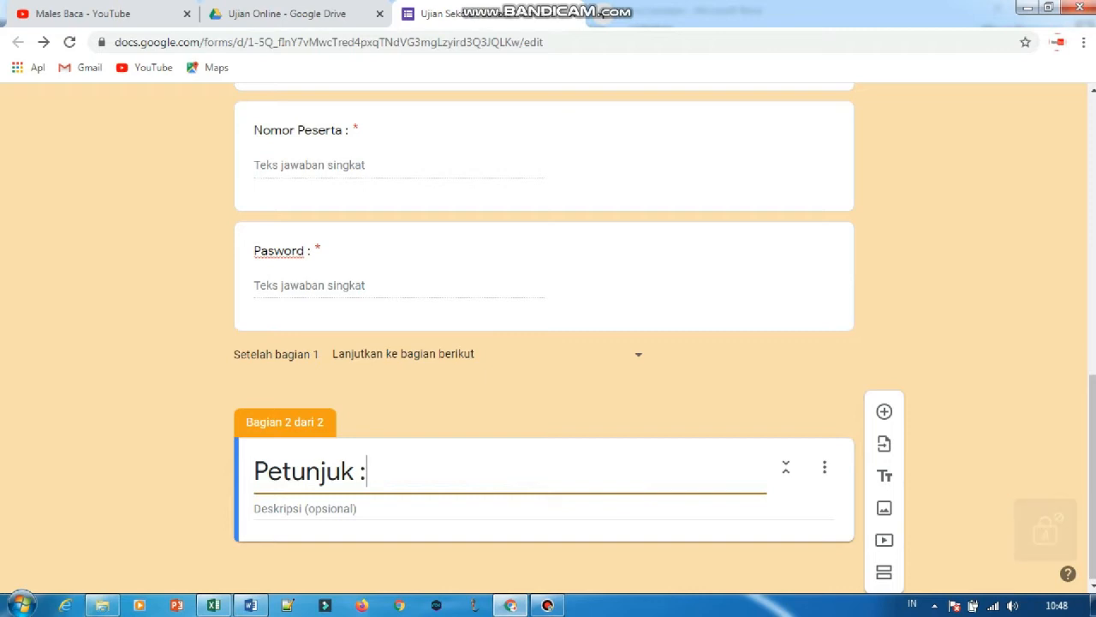
Set the Petunjuk section's description to "Pilihlah salah satu jawaban yang paling tepat.".
key(Tab)
text(Pilihlah salah satu jawaban yang paling tepat d)
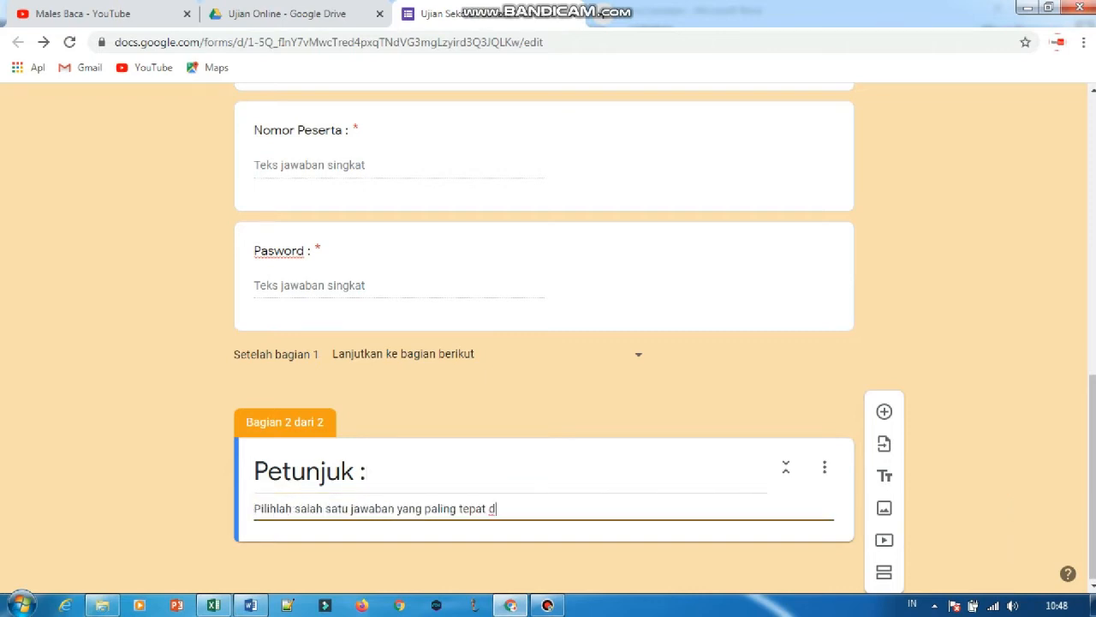
key(BackSpace)
key(BackSpace)
text(.)
Add an empty question below the Petunjuk section and delete it.
click(883, 412)
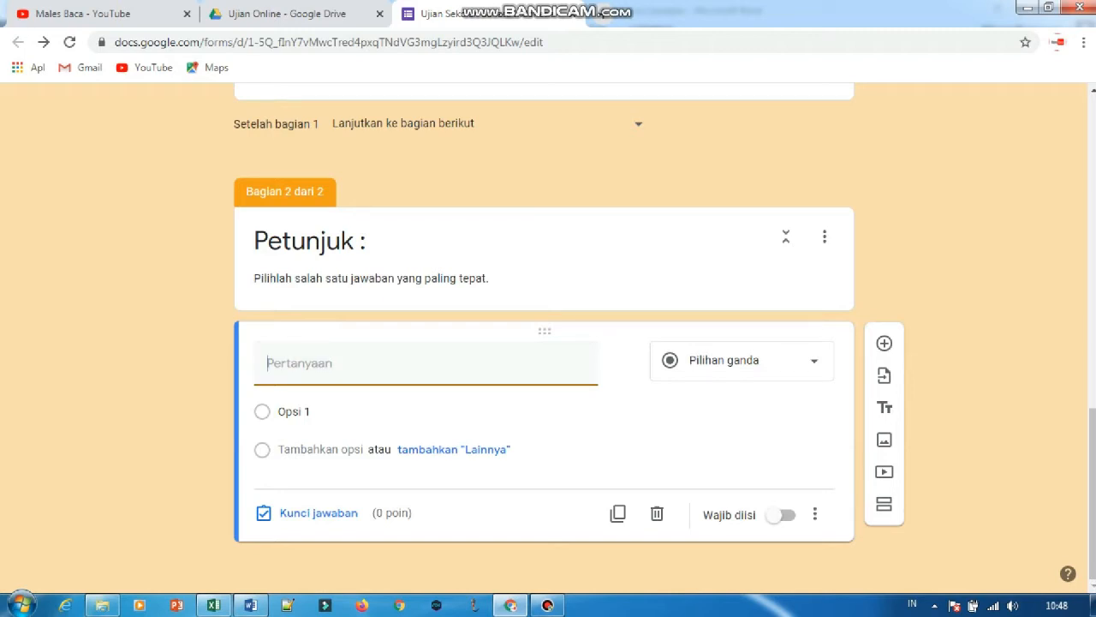
click(657, 513)
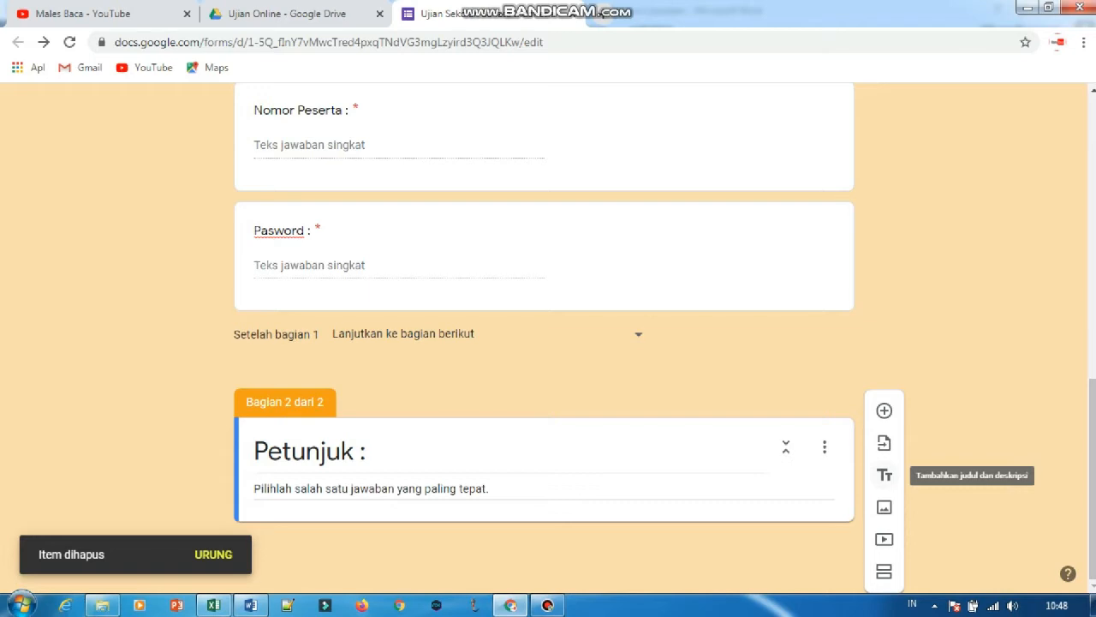
Add a title-and-description block below the Petunjuk section, copy the reading passage from cell B1 in Excel, and return to the form in Chrome.
click(885, 475)
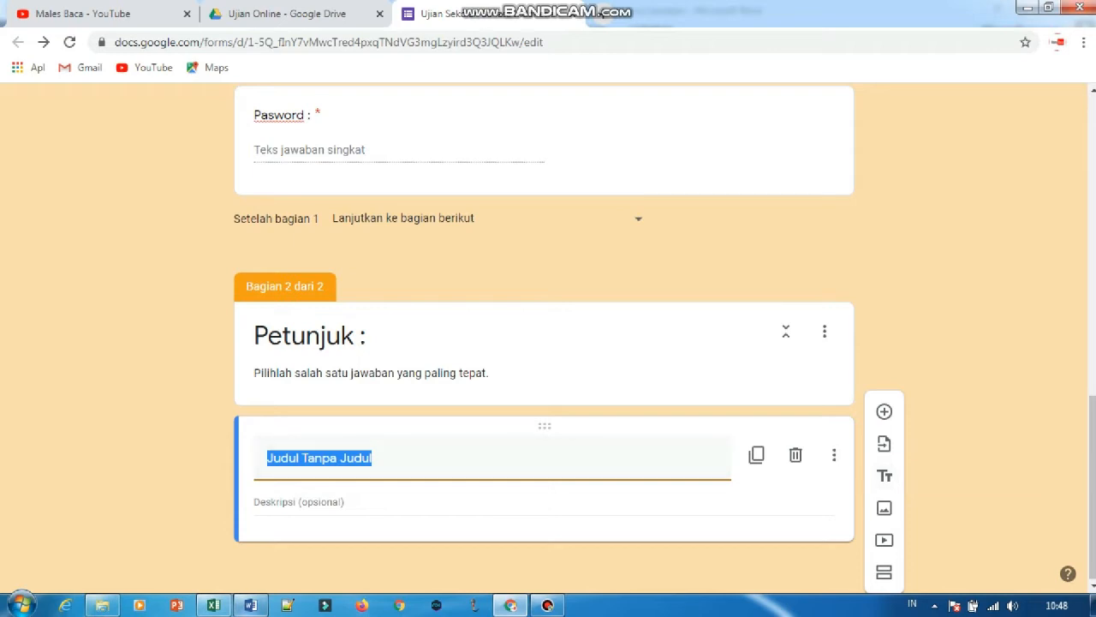
mouse_move(250, 606)
click(213, 605)
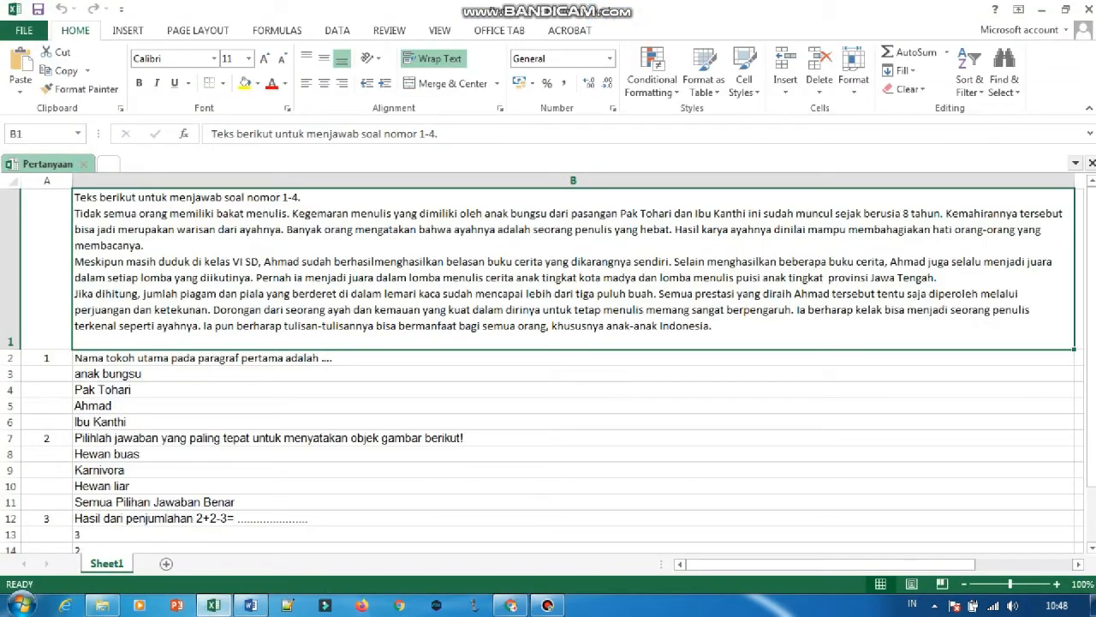
key(ctrl+c)
click(510, 606)
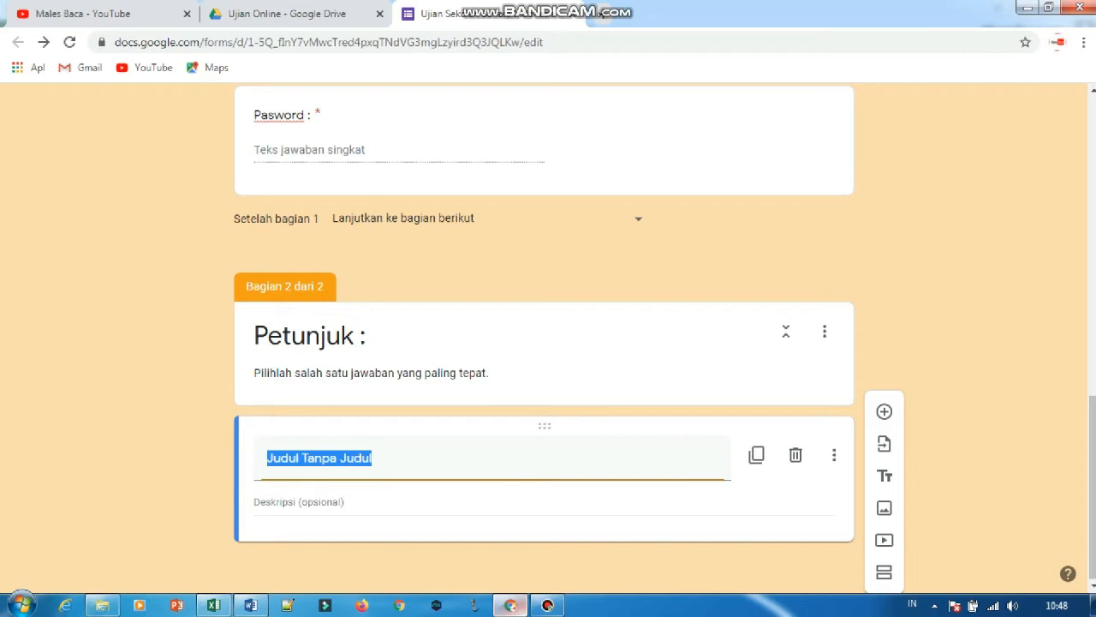
Paste the reading passage as the new block's description and remove its first line, "Teks berikut untuk menjawab soal nomor 1-4.".
click(298, 502)
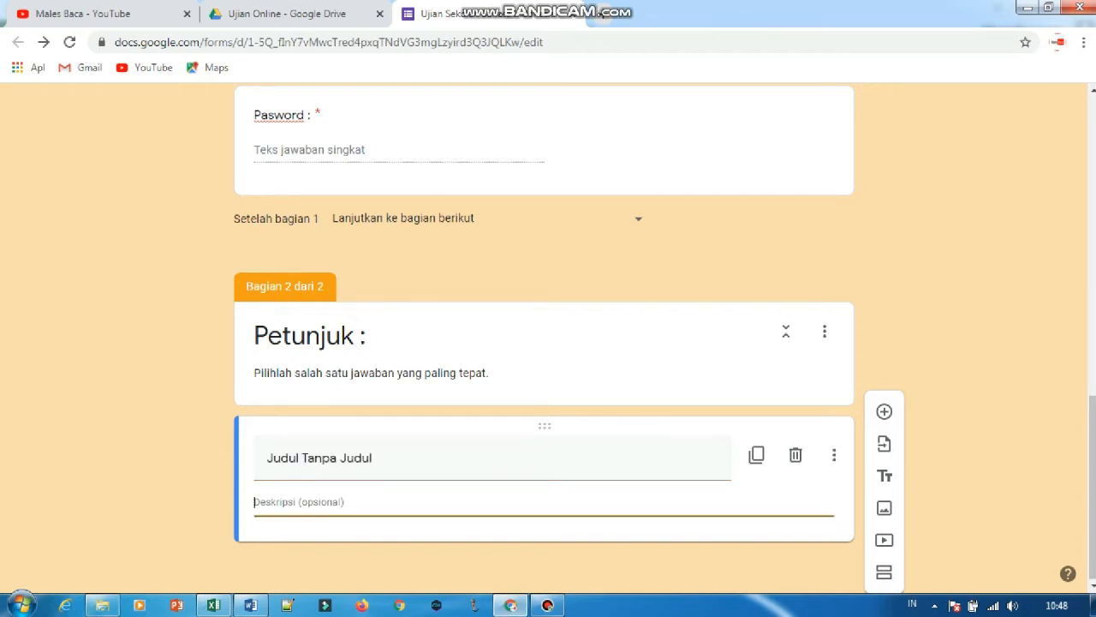
key(ctrl+v)
key(BackSpace)
key(BackSpace)
key(BackSpace)
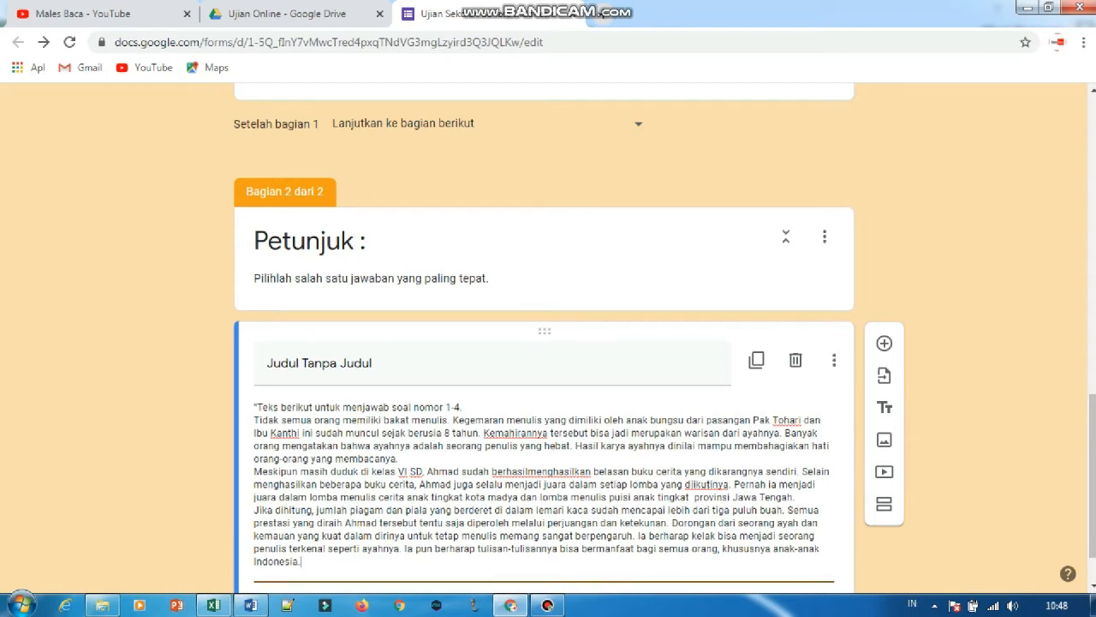
drag(463, 408, 255, 408)
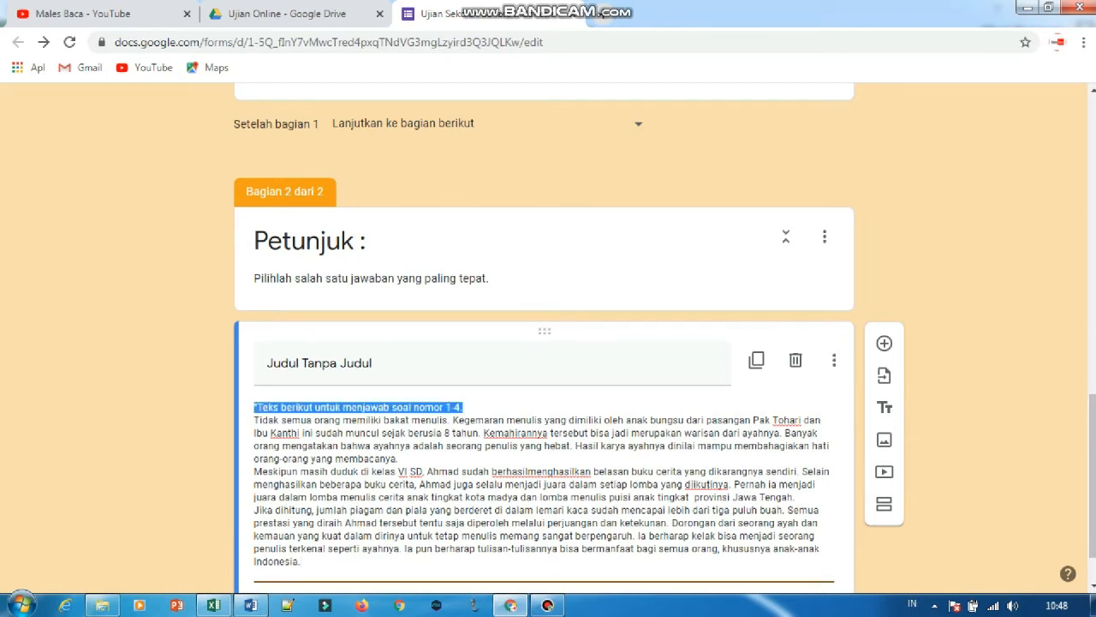
key(BackSpace)
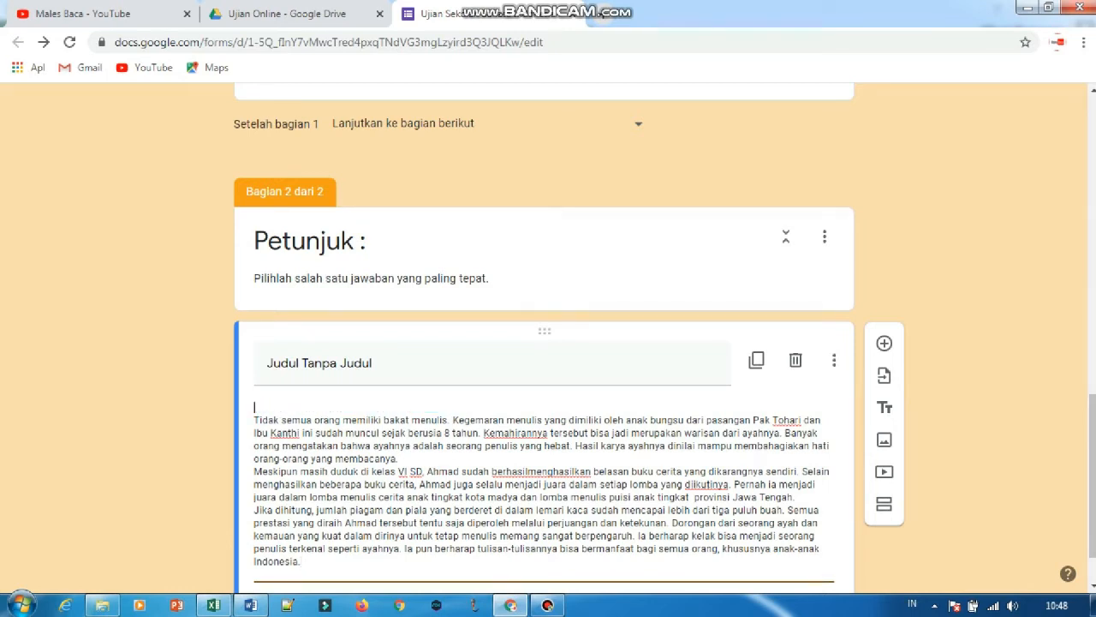
key(Delete)
Title the reading passage block "Teks berikut untuk menjawab soal nomor 1" from the copied text.
key(shift+Tab)
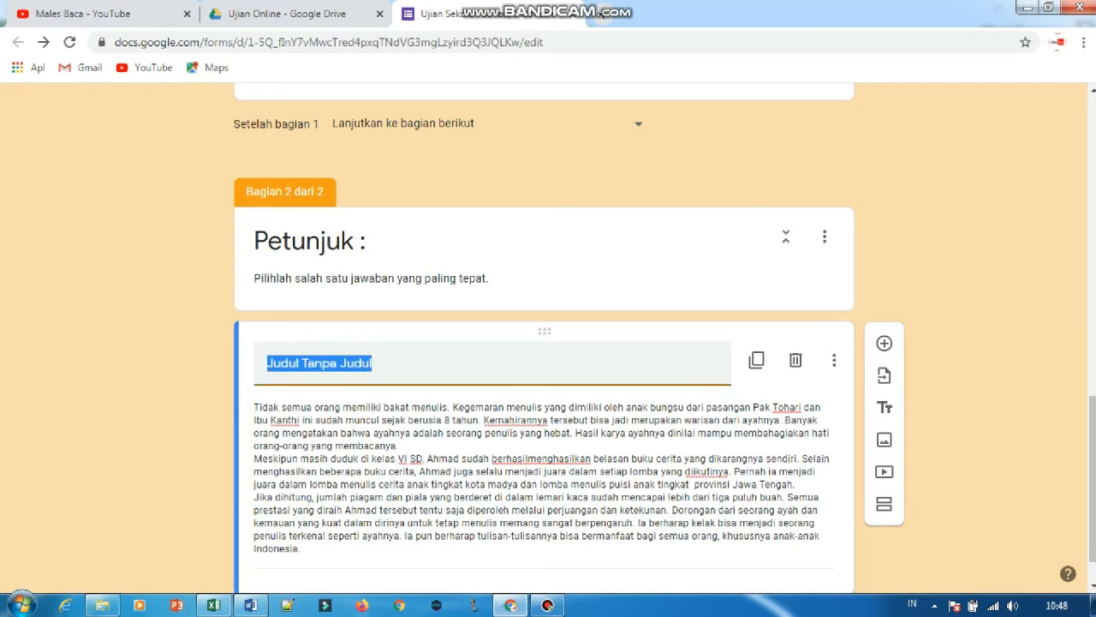
key(ctrl+v)
key(BackSpace)
key(BackSpace)
key(BackSpace)
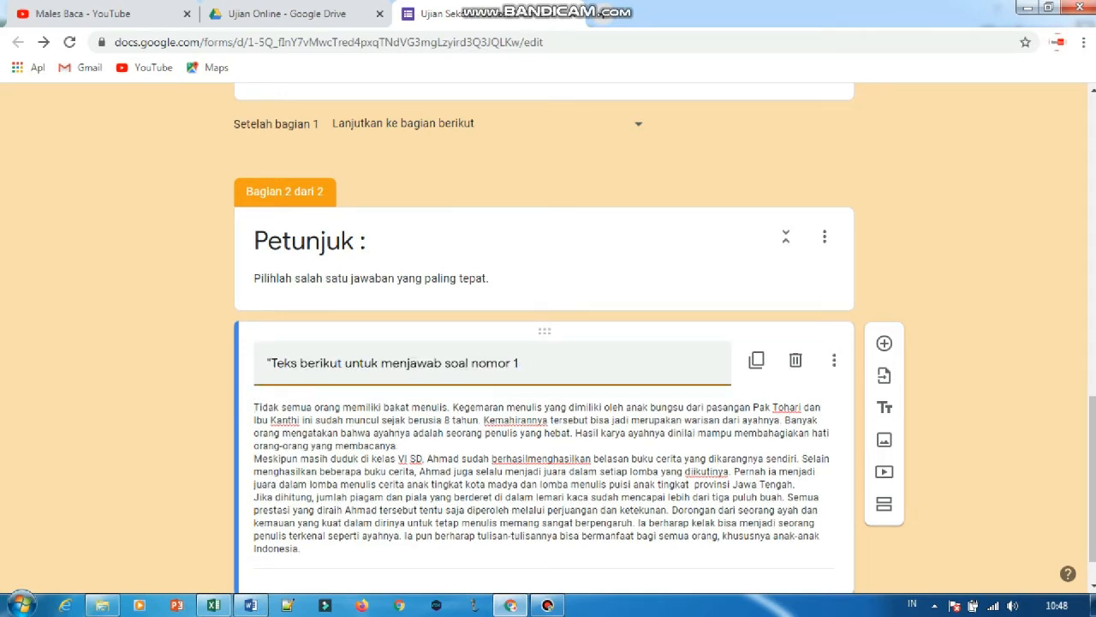
Add a multiple-choice question below the passage with the text "Nama tokoh utama pada paragraf pertama adalah ...." copied from cell B2 in Excel.
scroll(544, 342, down, 1)
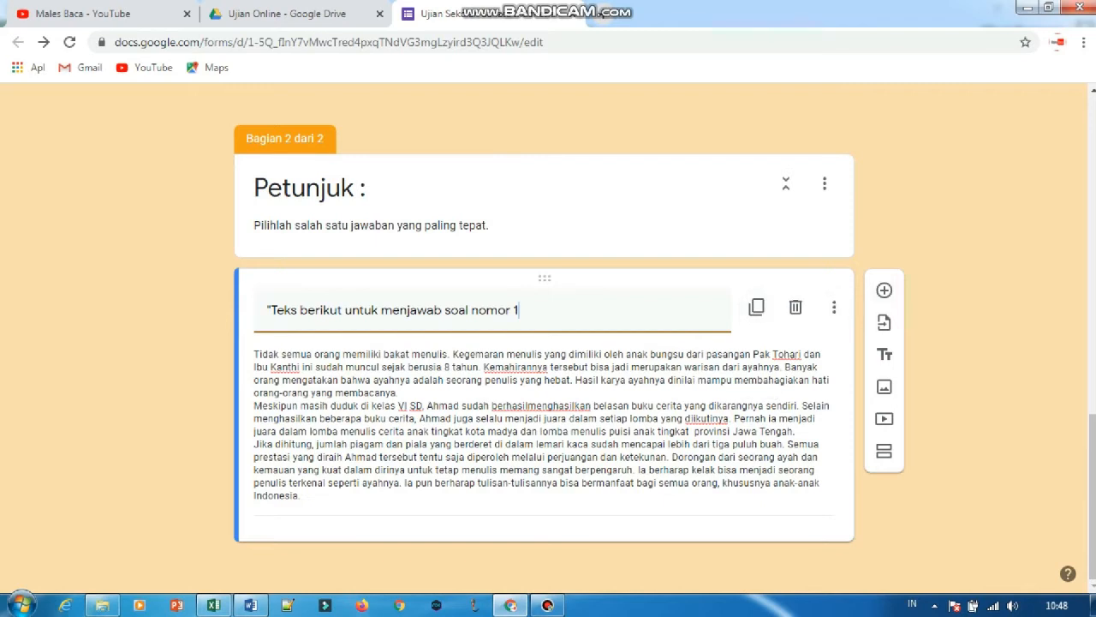
click(884, 290)
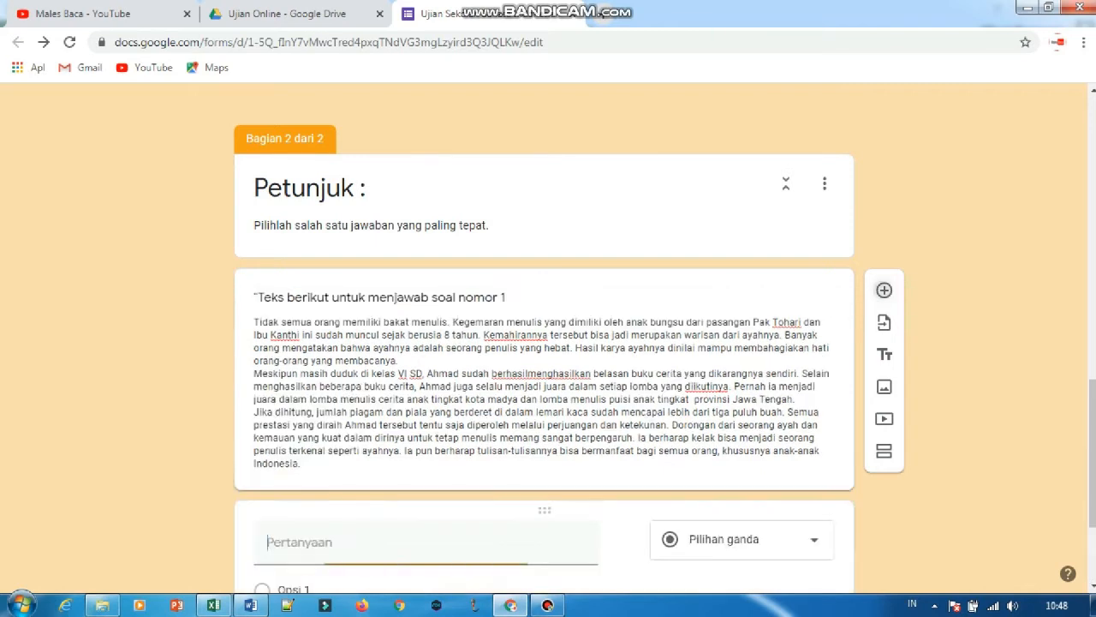
click(213, 605)
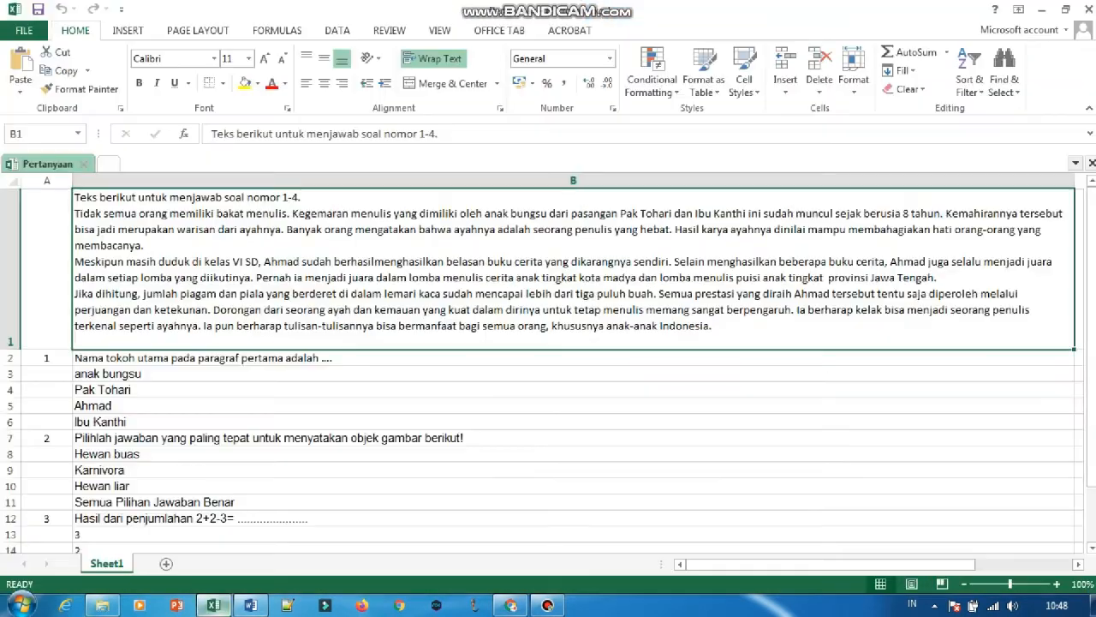
click(257, 358)
key(ctrl+c)
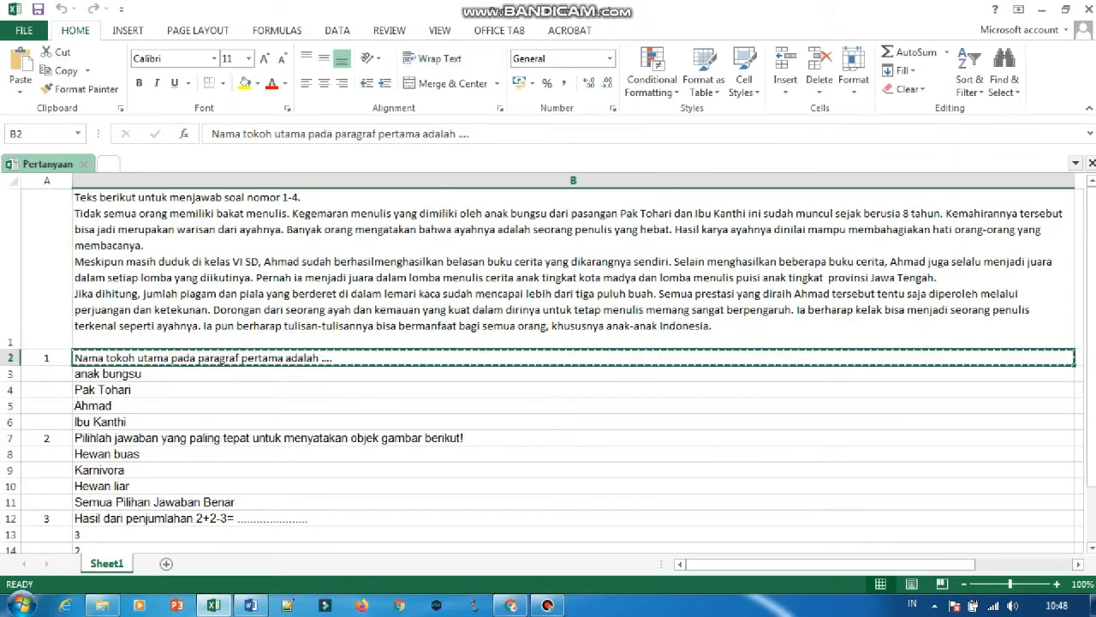
click(511, 604)
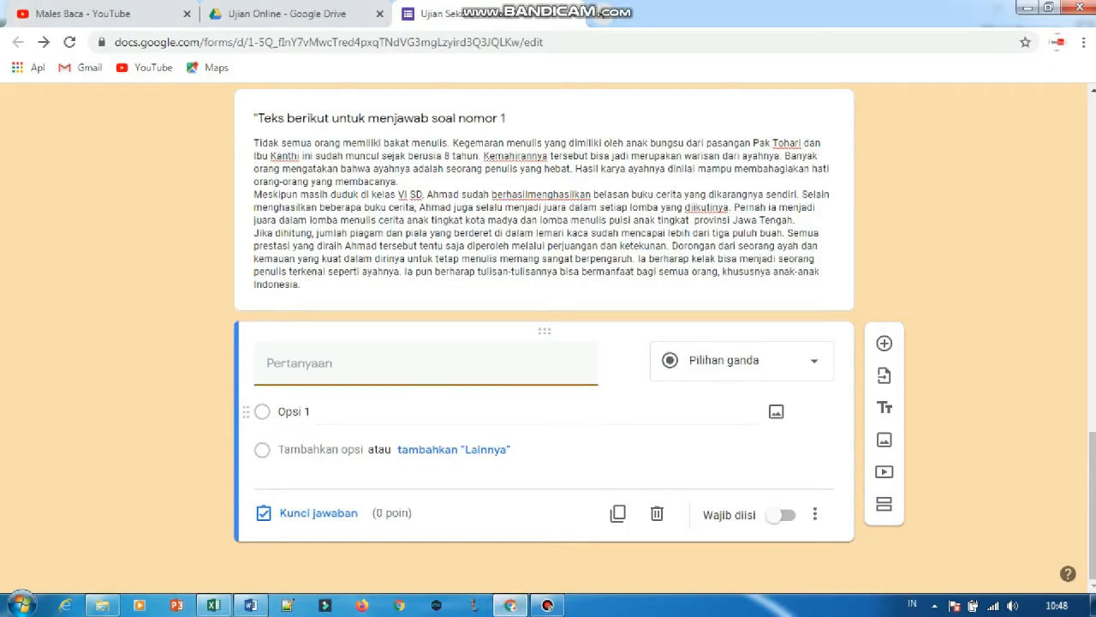
key(ctrl+v)
Copy the four answers in cells B3 to B6 in Excel and paste them as the question's options in the Chrome form.
click(214, 605)
drag(111, 373, 111, 421)
key(ctrl+c)
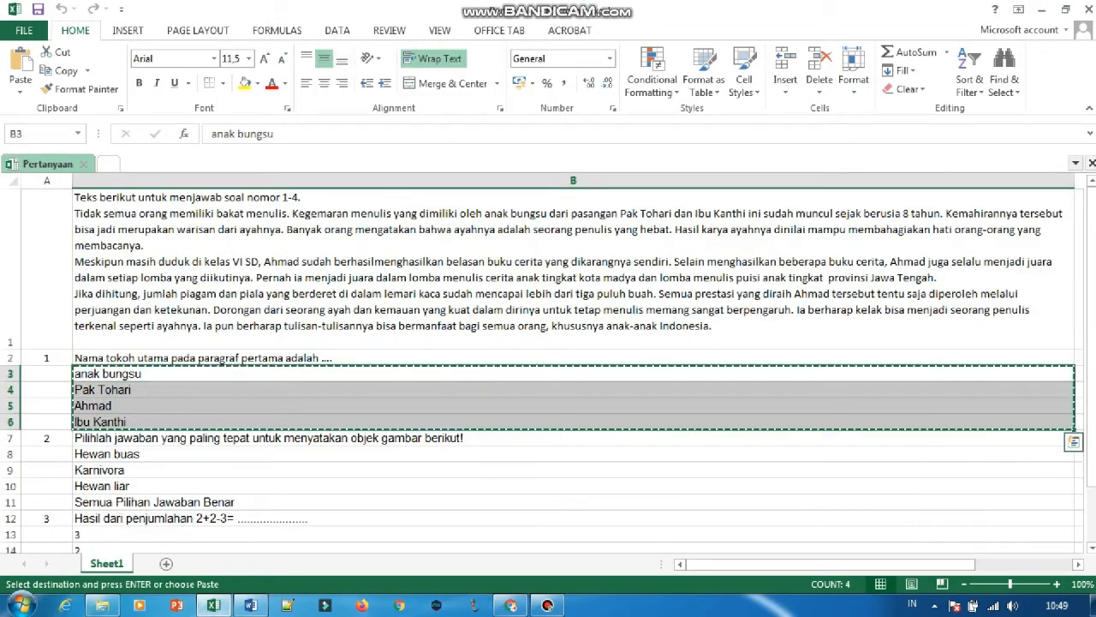
click(511, 605)
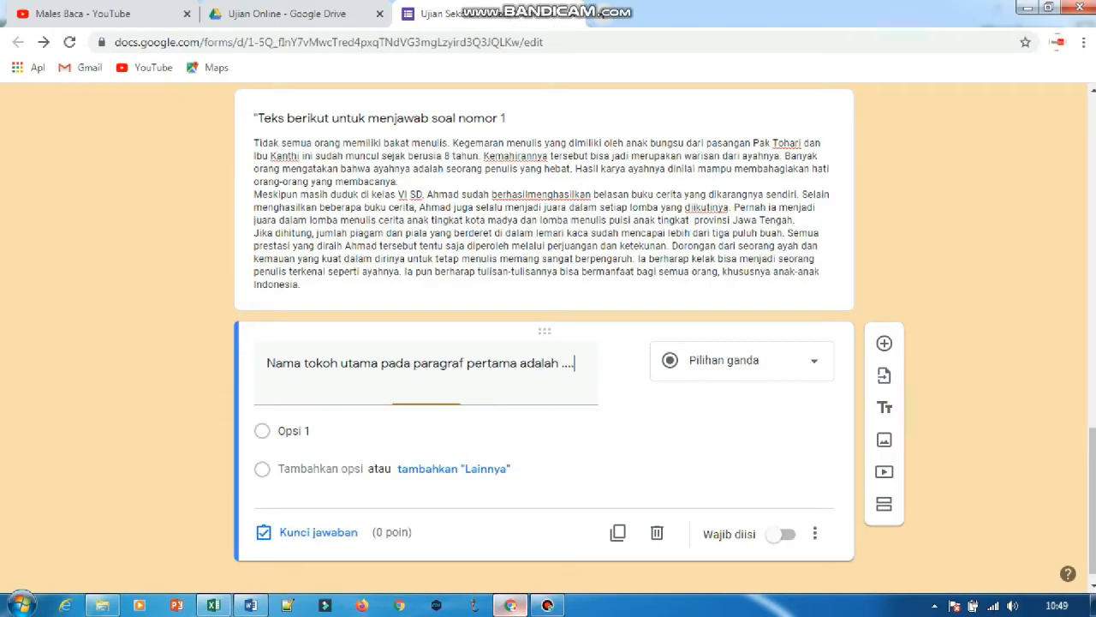
click(513, 431)
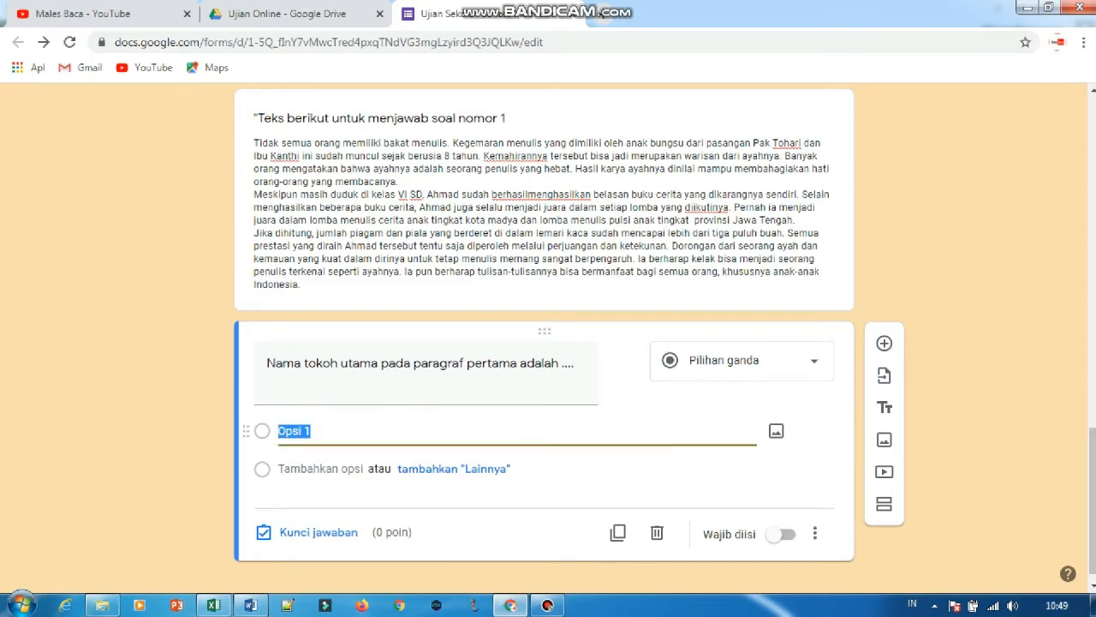
key(ctrl+v)
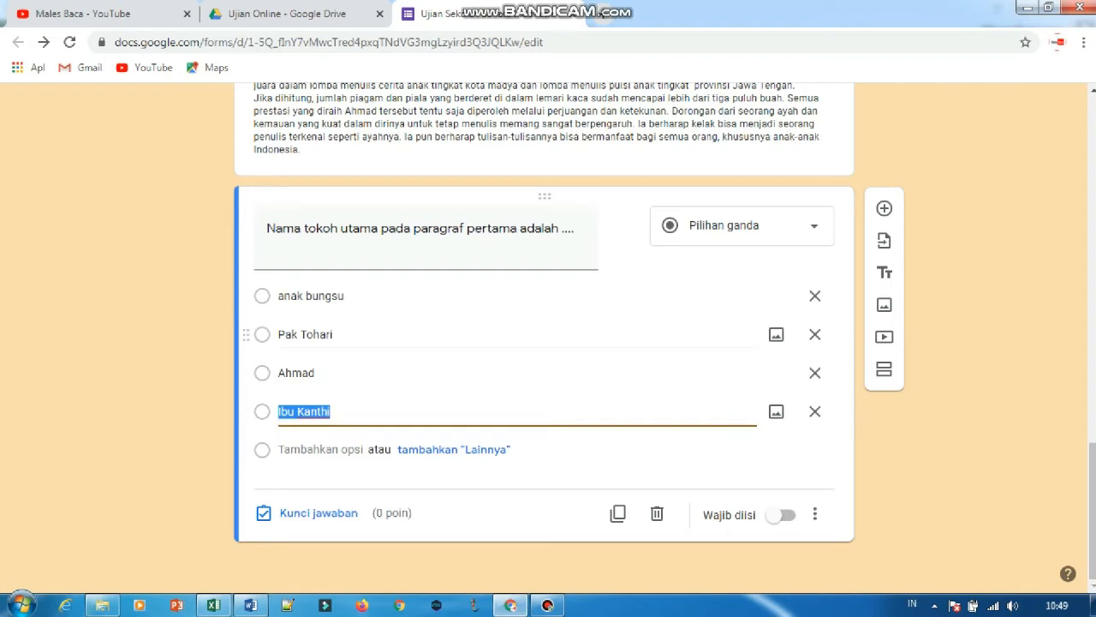
Add two extra answer options and remove them, and switch the question's required setting on and back off.
key(Return)
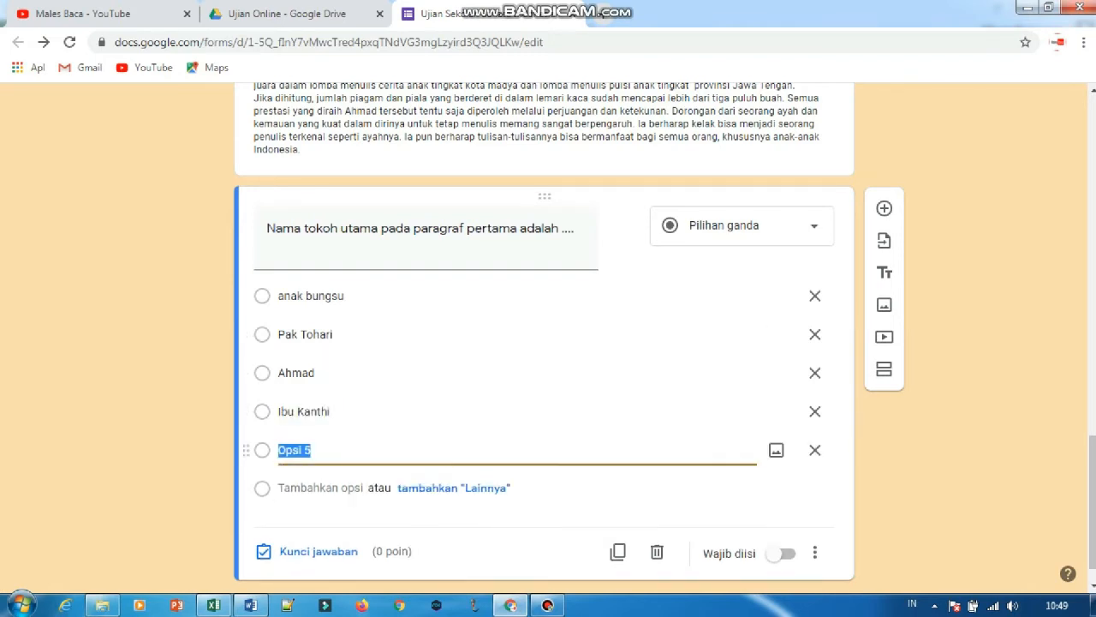
key(Return)
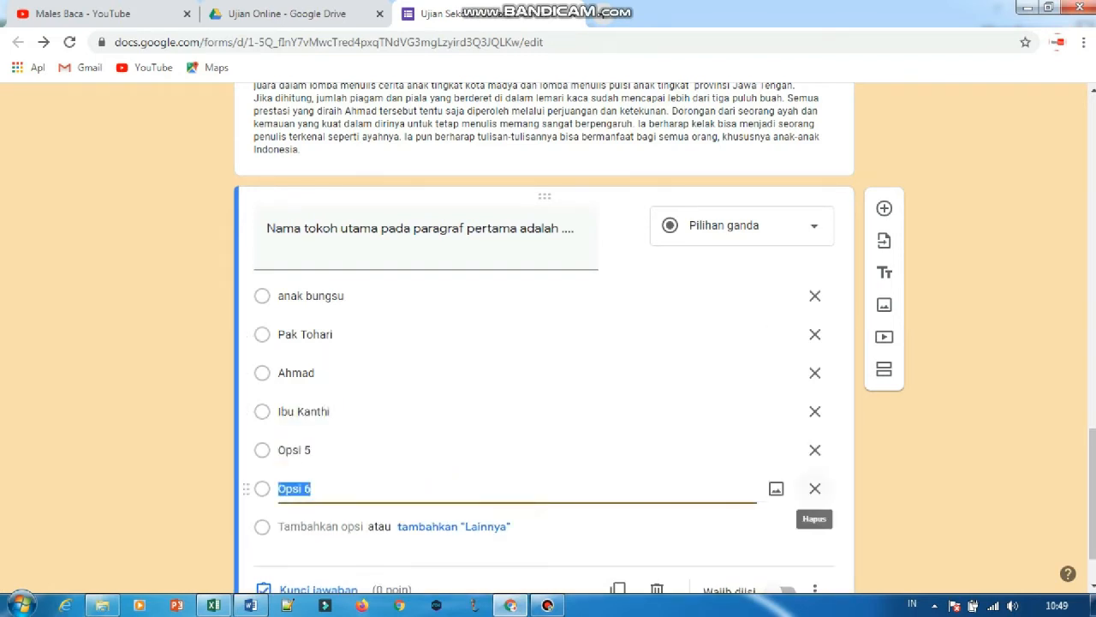
click(814, 487)
click(815, 450)
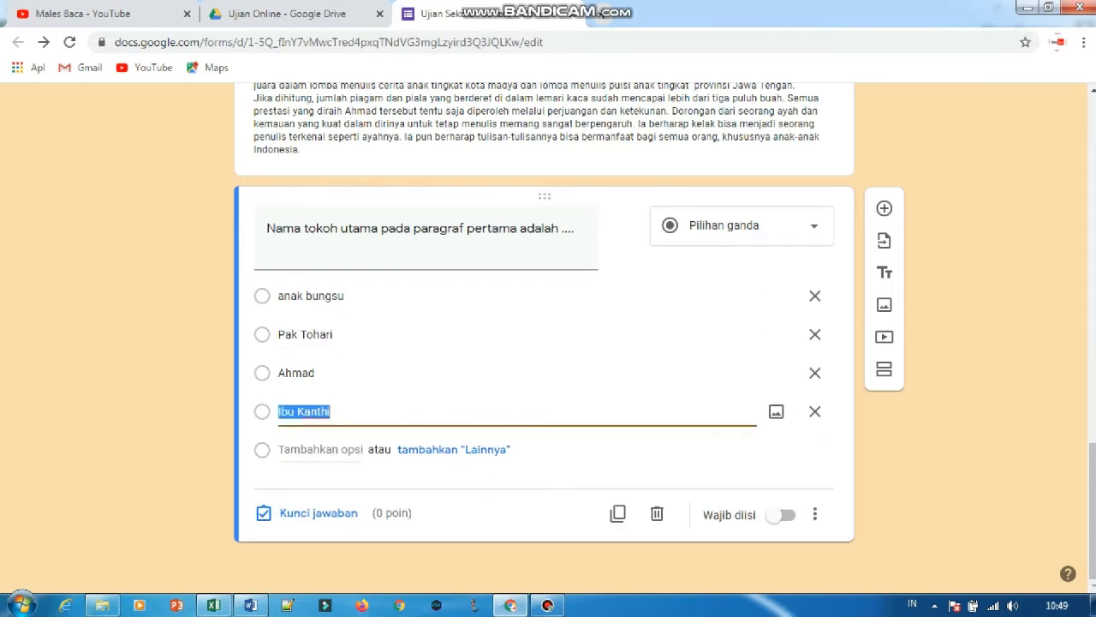
click(781, 514)
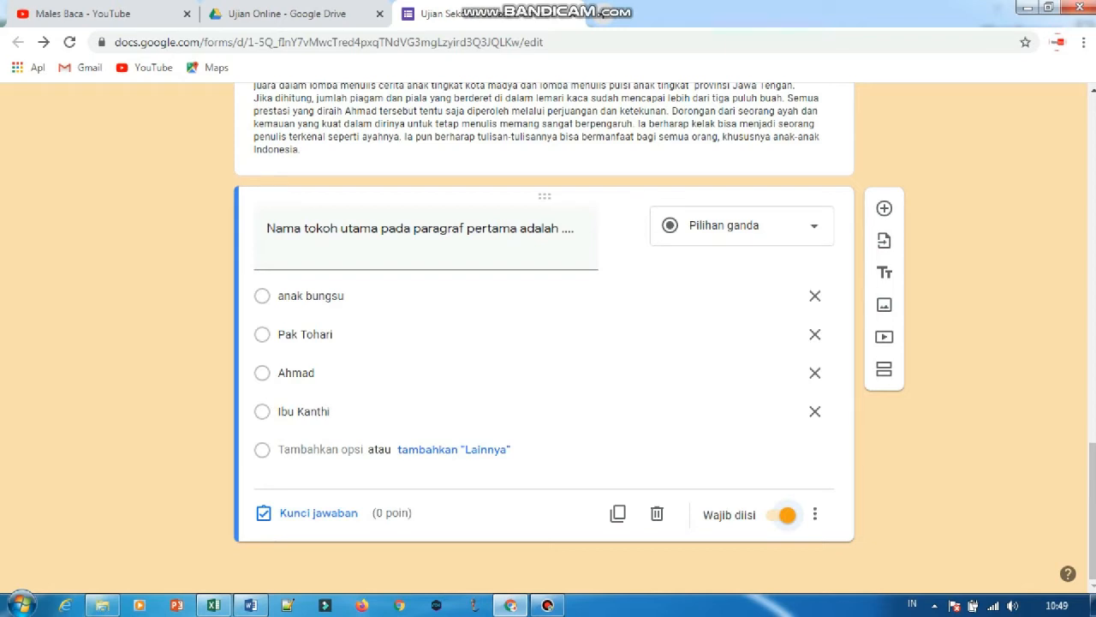
click(782, 515)
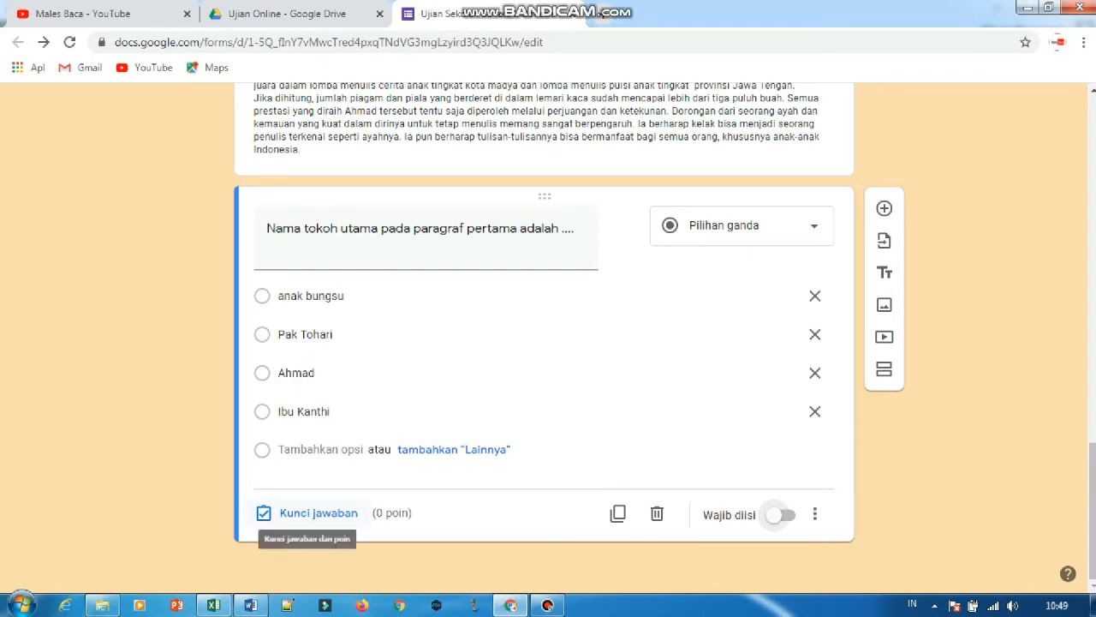
Put the number "1." in front of the question text about the main character in the first paragraph.
click(420, 230)
click(268, 229)
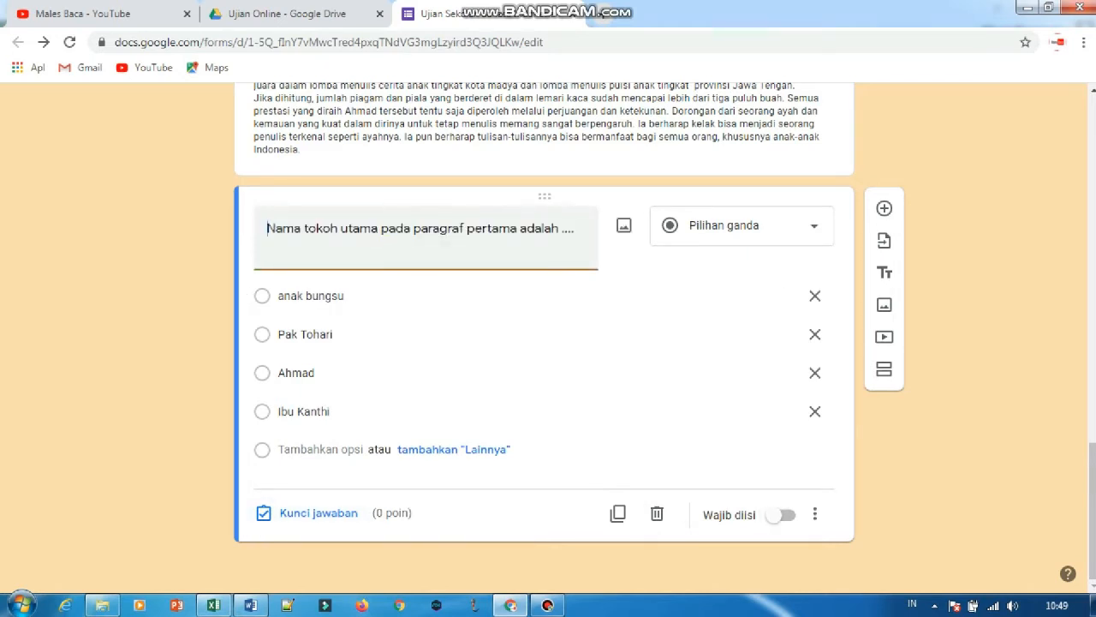
text(1.)
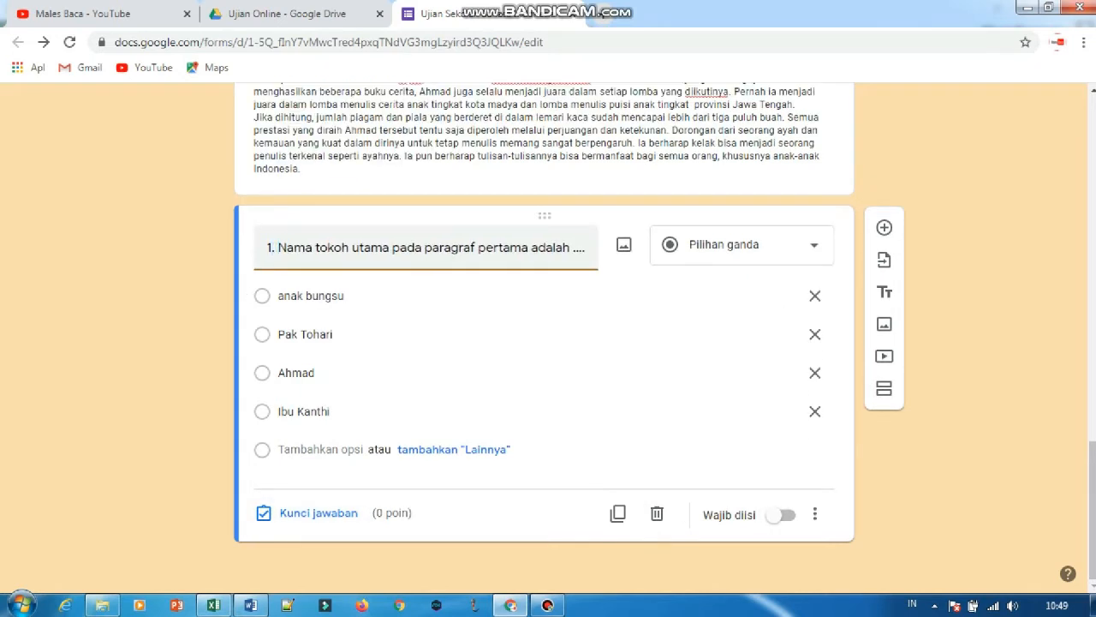
Set question 1's answer key to the third option and its score to 2 points.
click(318, 512)
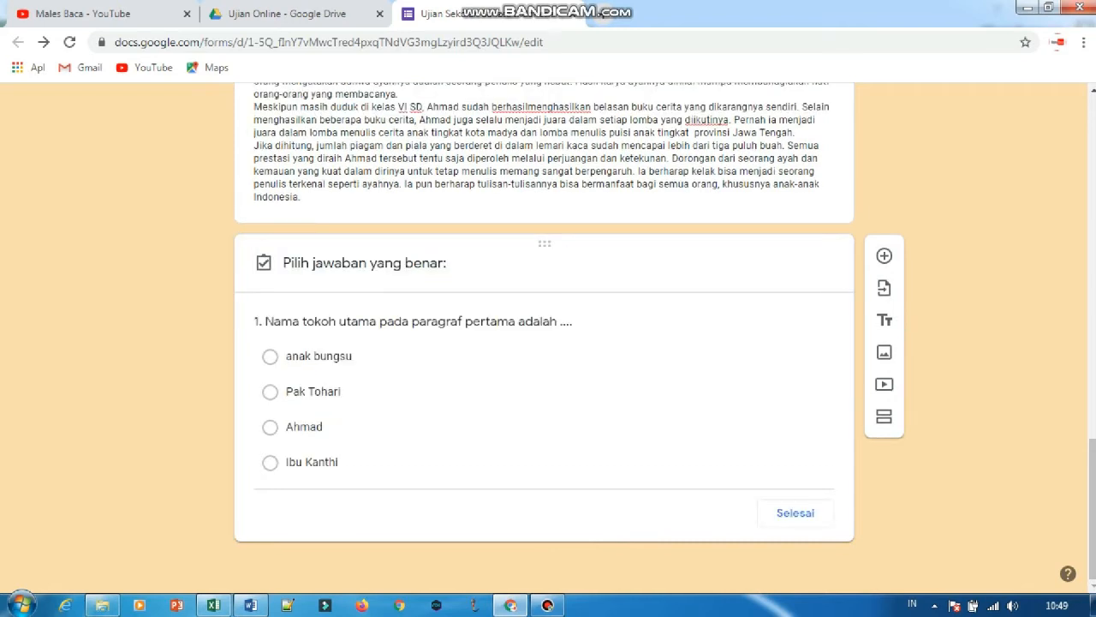
click(271, 392)
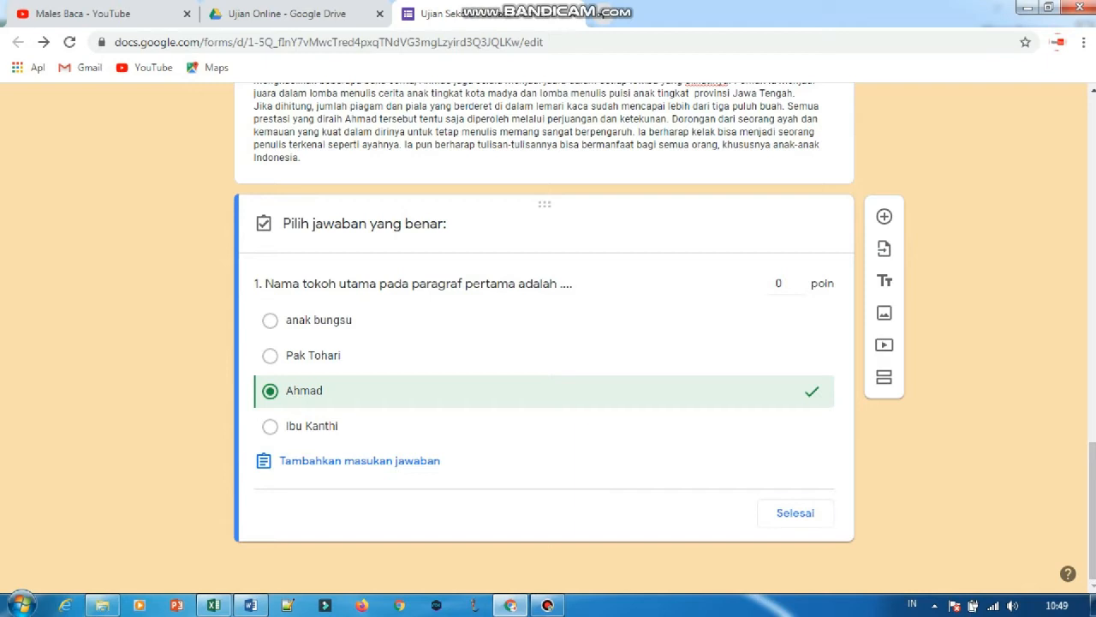
click(799, 279)
click(798, 279)
click(795, 512)
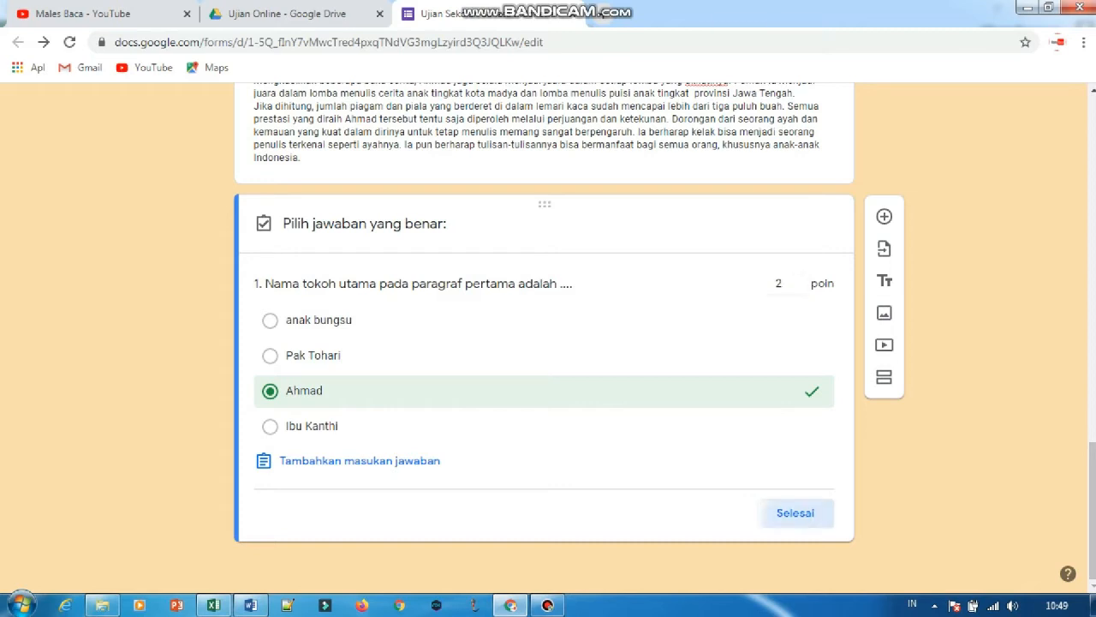
Add a second multiple-choice question reading "2. Pilihlah jawaban yang paling tepat untuk menyatakan objek gambar berikut!", copying the wording from cell B7 in Excel.
click(884, 227)
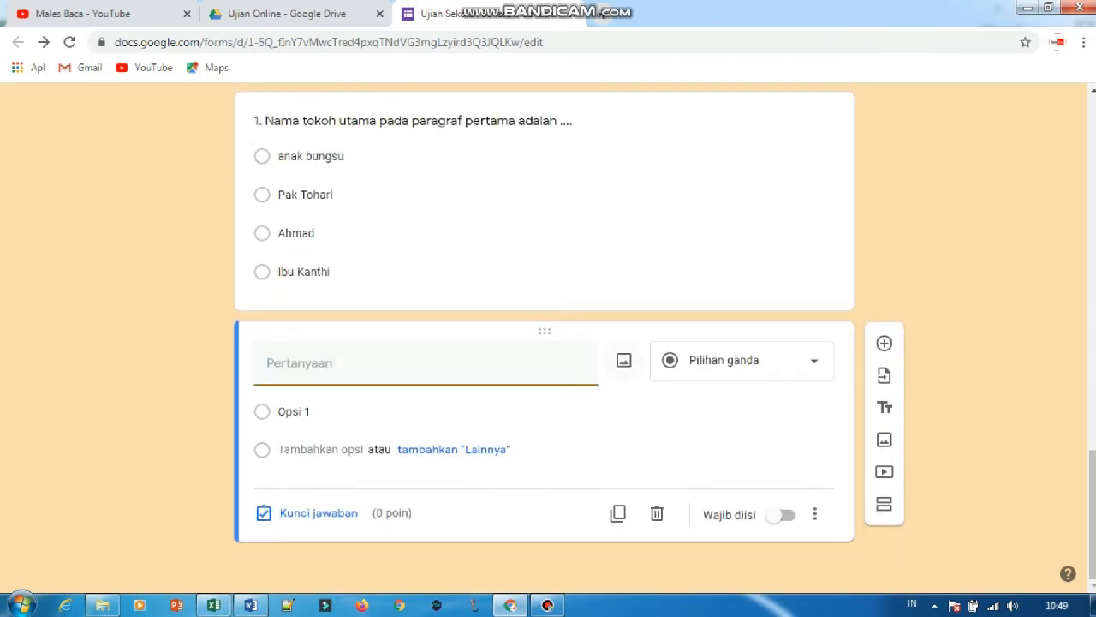
click(213, 605)
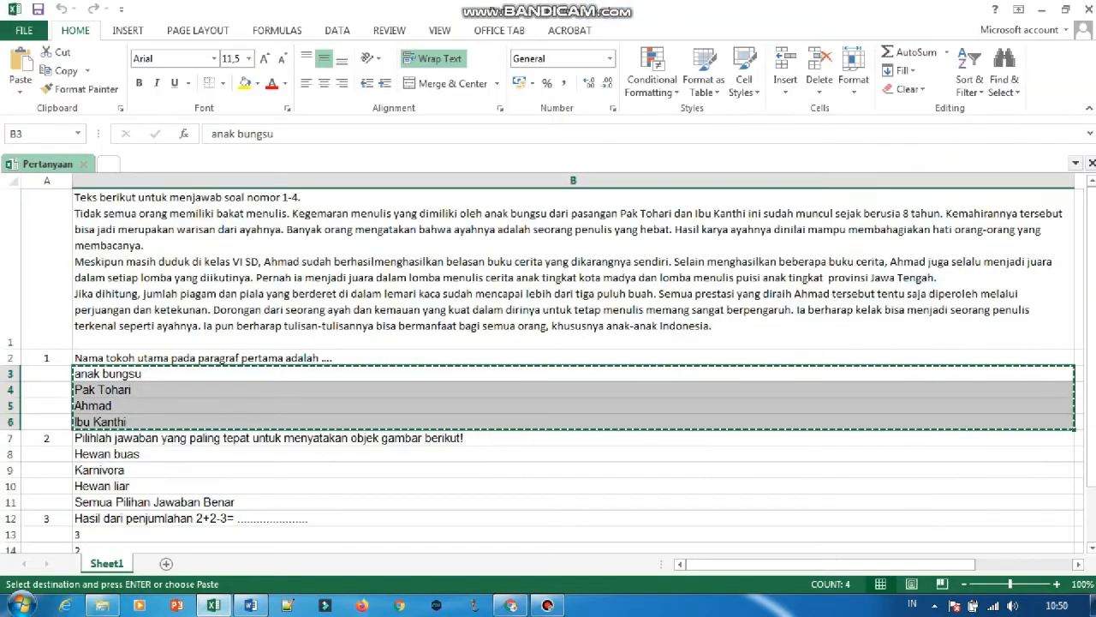
click(257, 438)
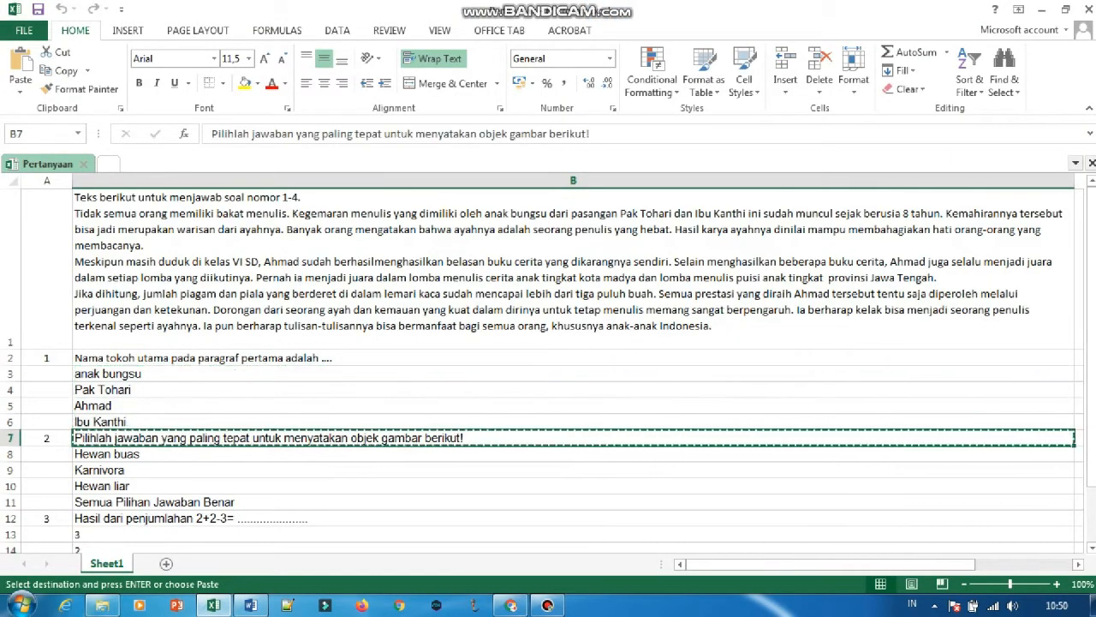
click(511, 605)
text(Pilihlah jawaban yang paling tepat untuk menyatakan objek gambar berikut!)
click(267, 363)
text(2.)
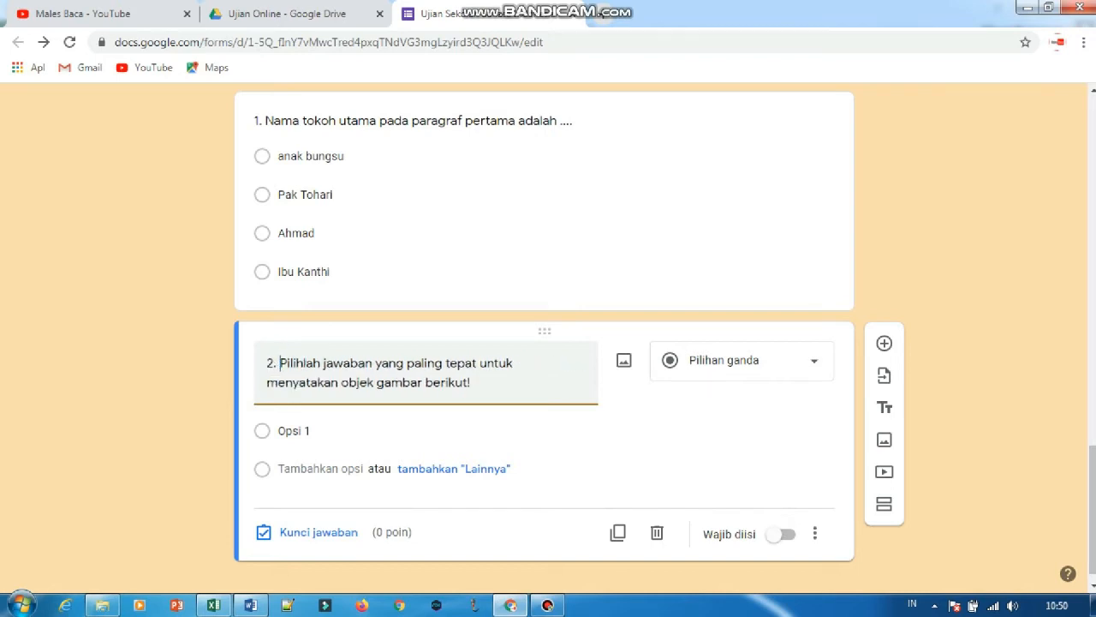
Insert the tiger picture "download (3)" from the Documents folder inside Downloads into question 2.
click(624, 359)
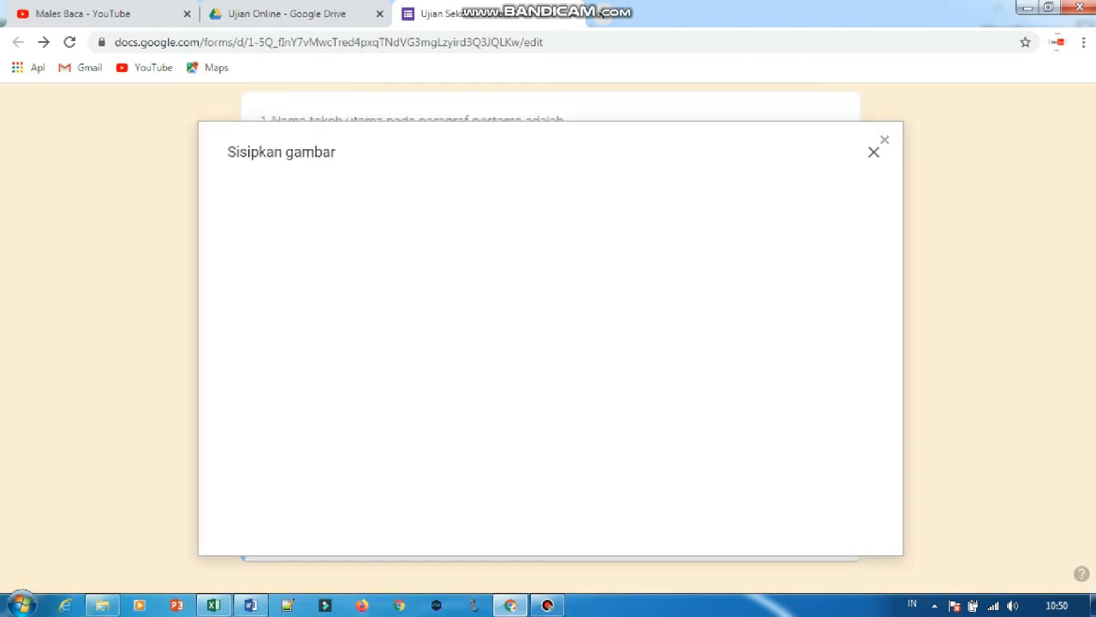
click(102, 604)
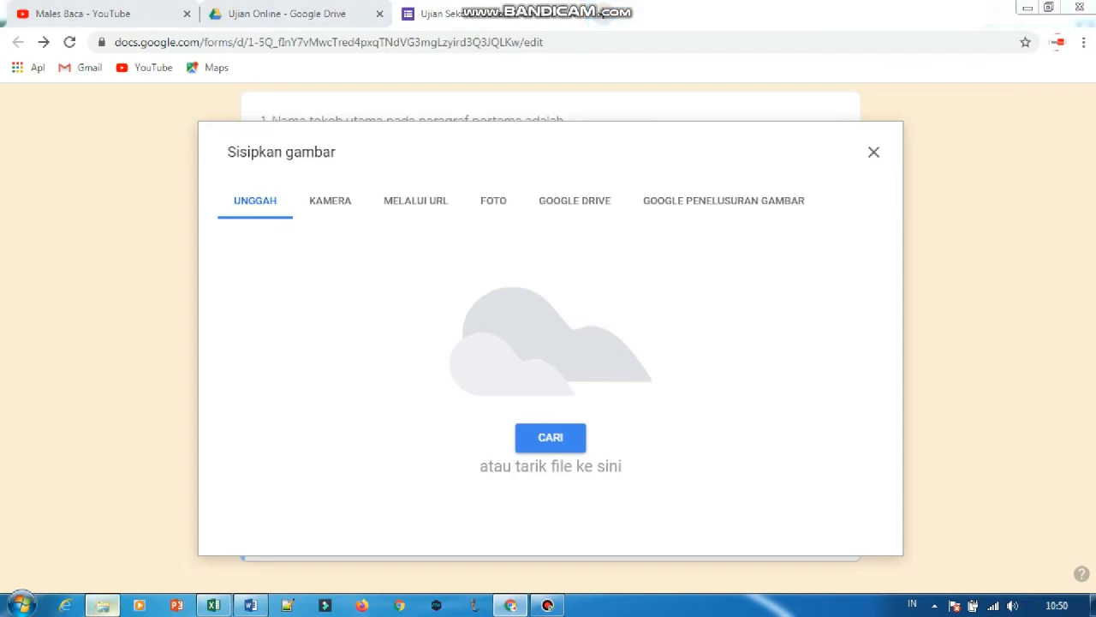
double_click(205, 130)
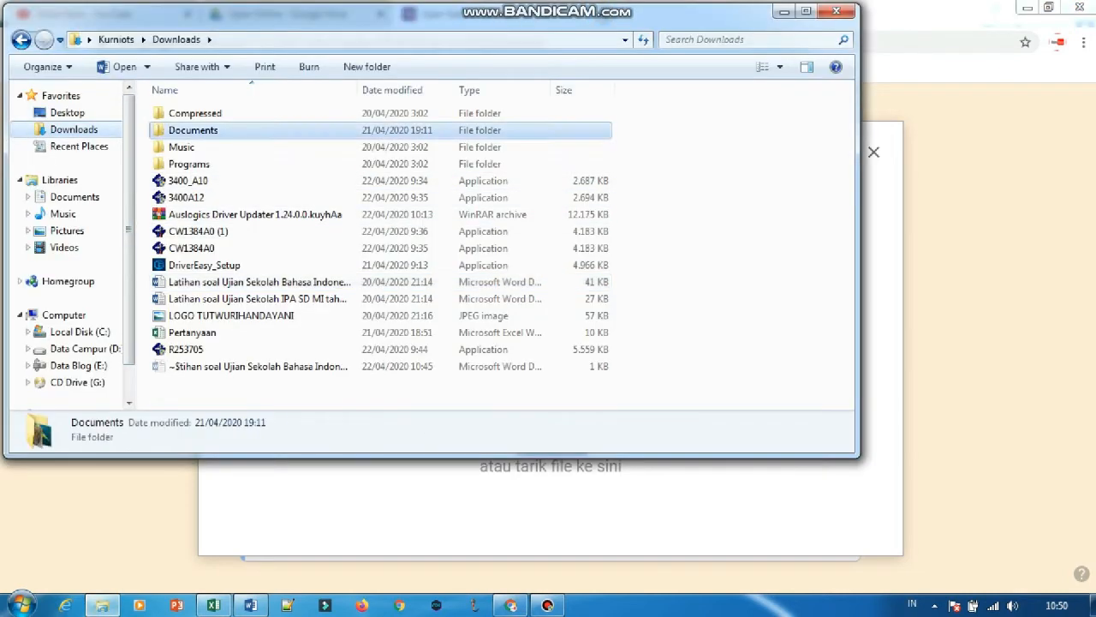
click(366, 124)
drag(366, 124, 852, 524)
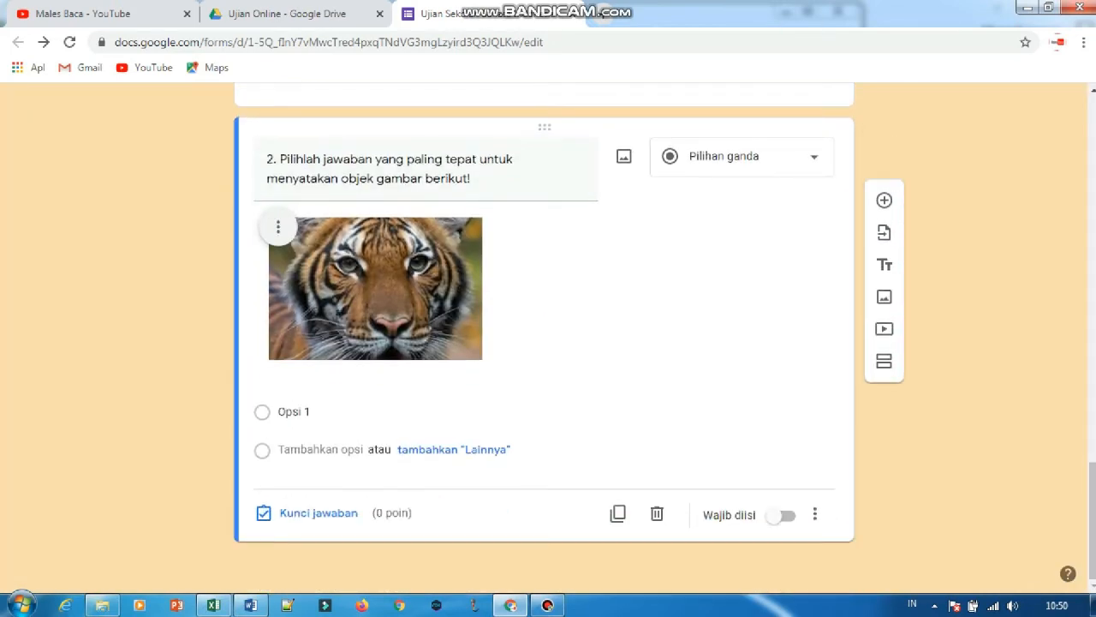
Fill question 2's answer options with the four choices from Excel cells B8:B11, Hewan buas through Semua Pilihan Jawaban Benar.
click(214, 604)
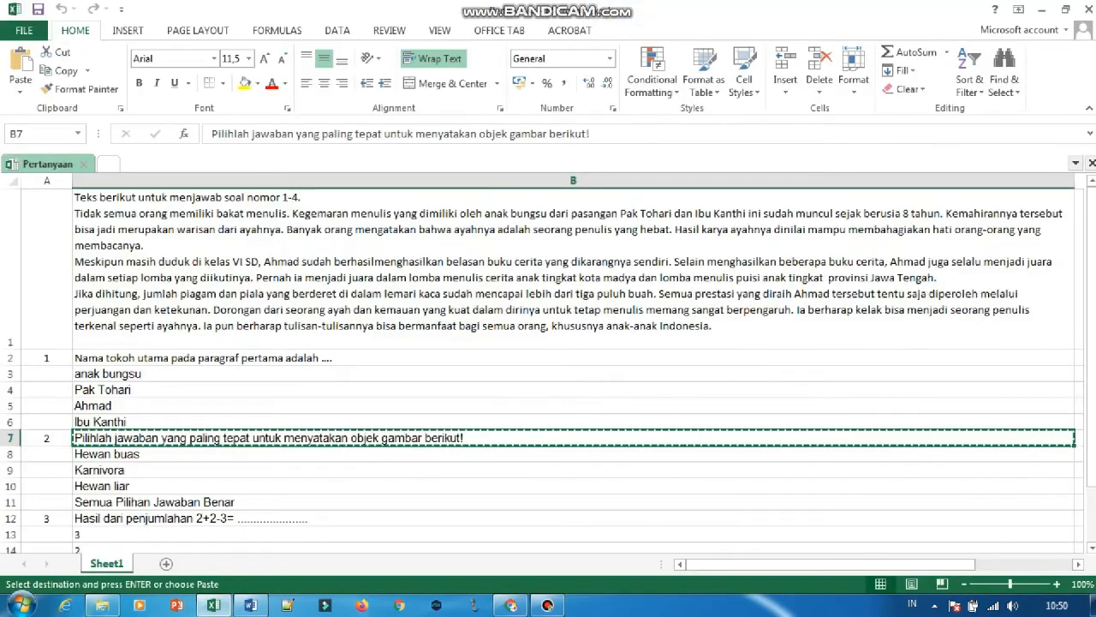
click(129, 454)
drag(128, 454, 128, 502)
key(ctrl+c)
click(511, 604)
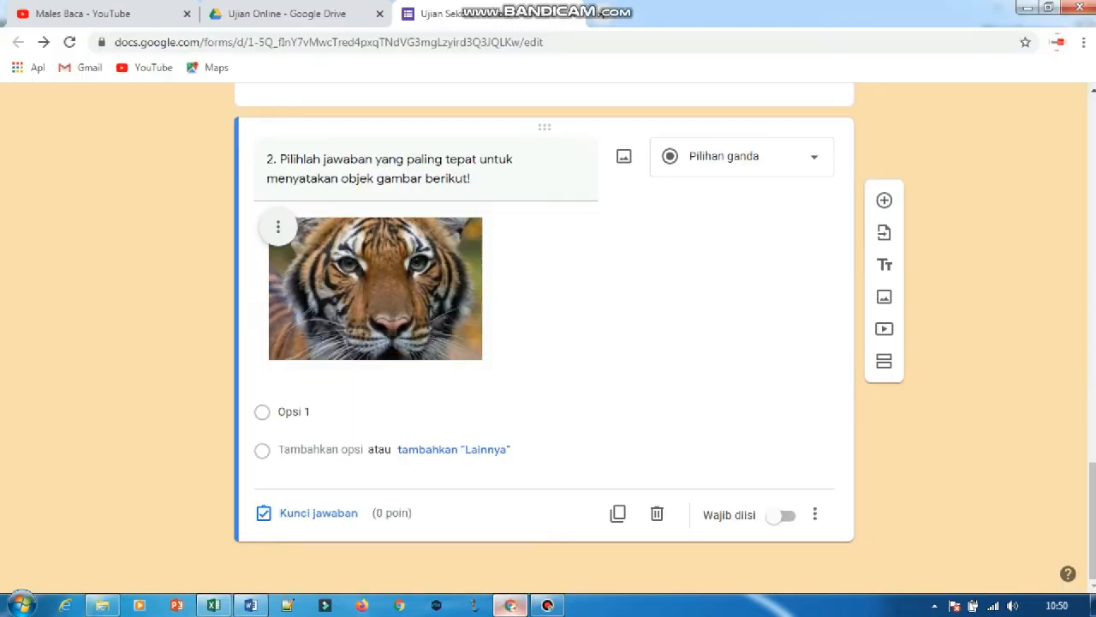
click(514, 412)
key(ctrl+v)
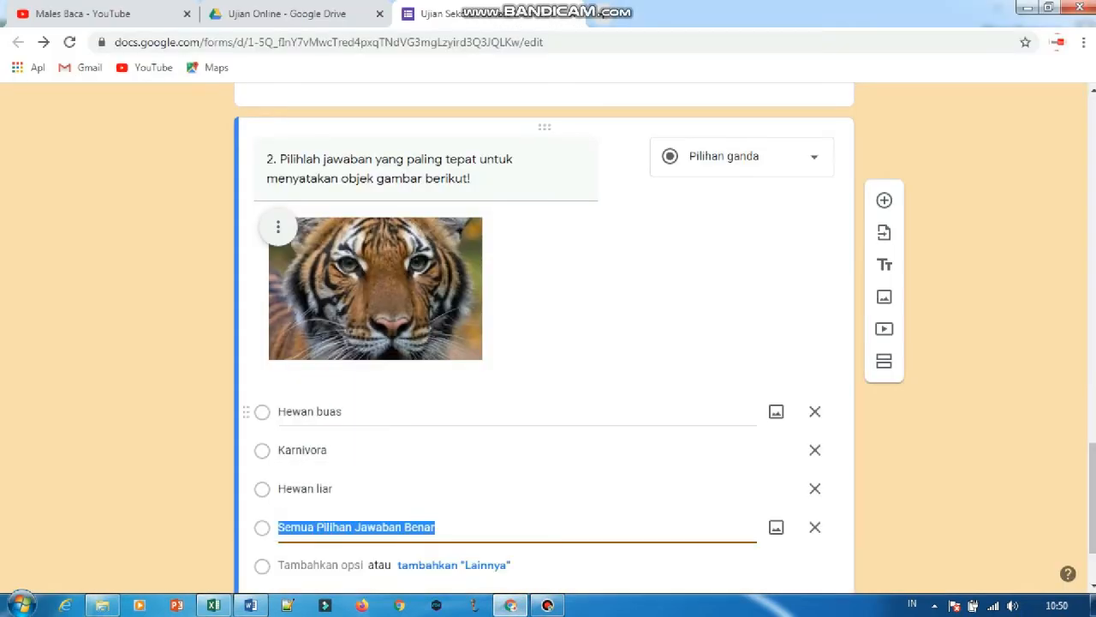
Make question 2 required and mark "Semua Pilihan Jawaban Benar" as its correct answer.
click(784, 514)
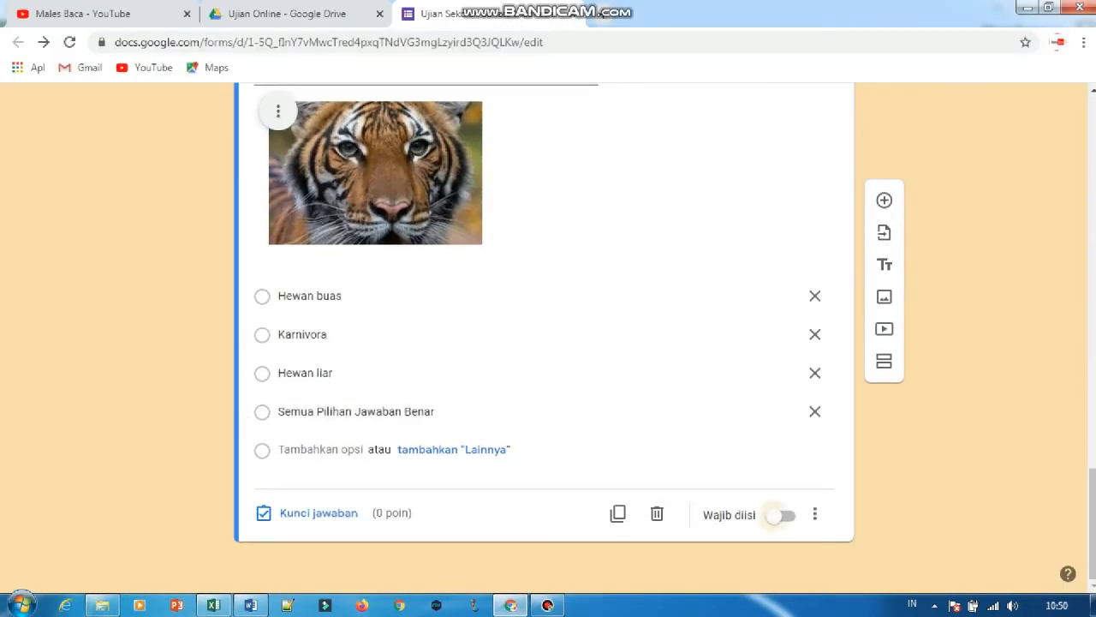
scroll(545, 338, up, 3)
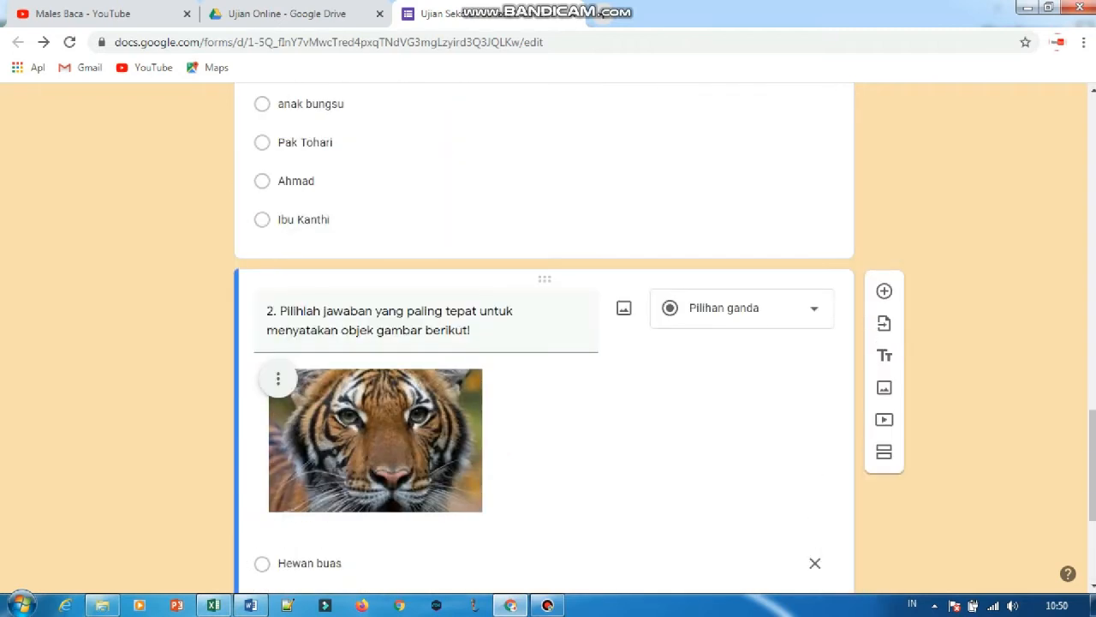
scroll(544, 343, down, 3)
click(308, 513)
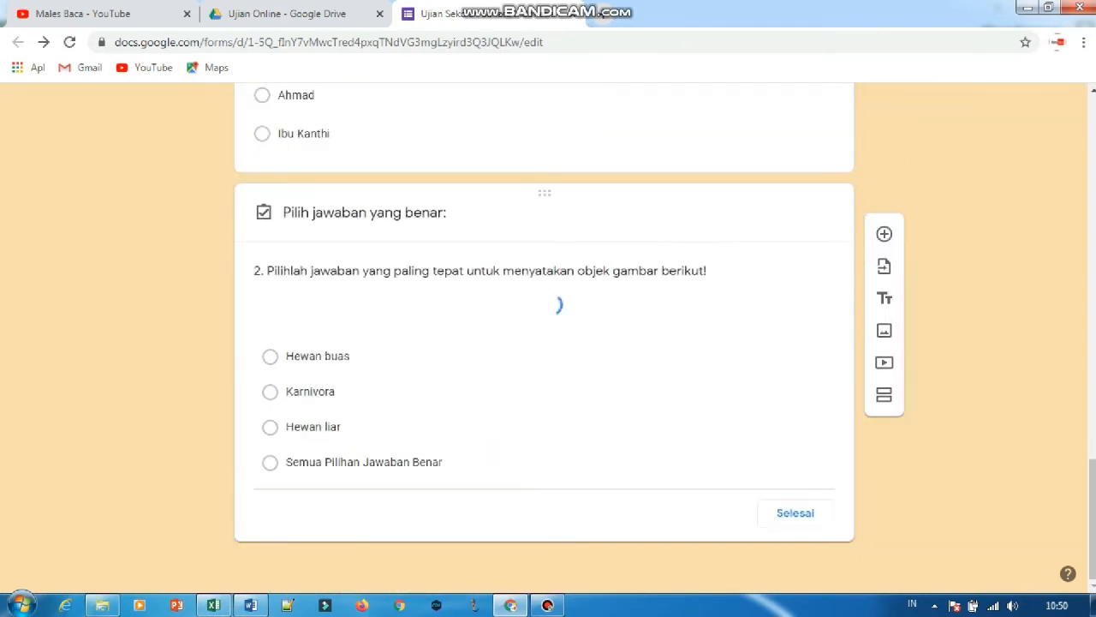
scroll(544, 338, down, 2)
click(363, 442)
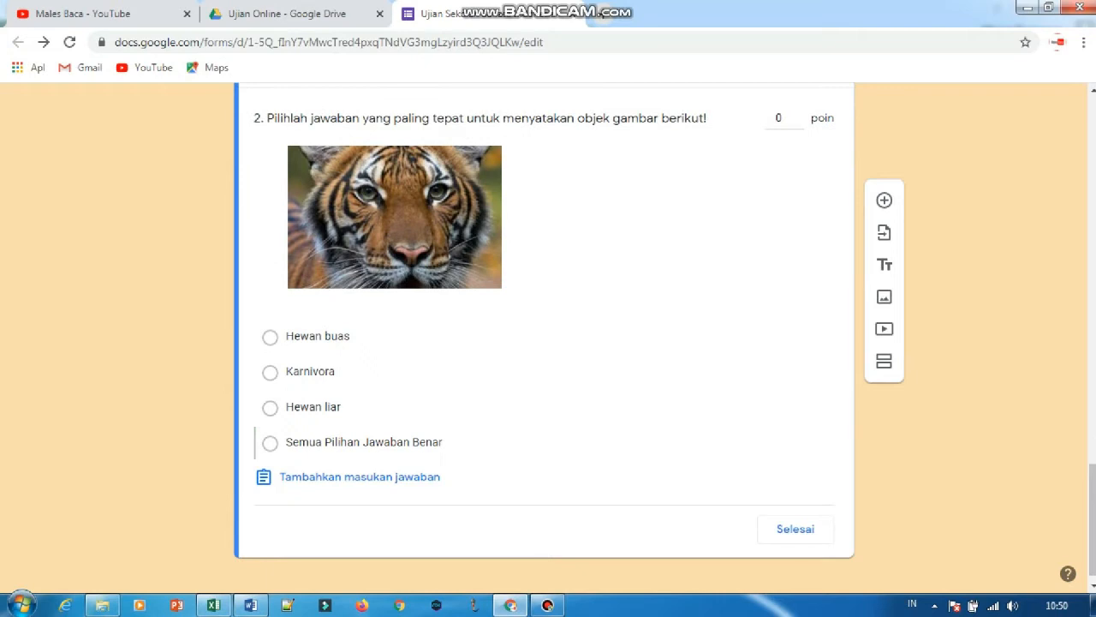
click(795, 529)
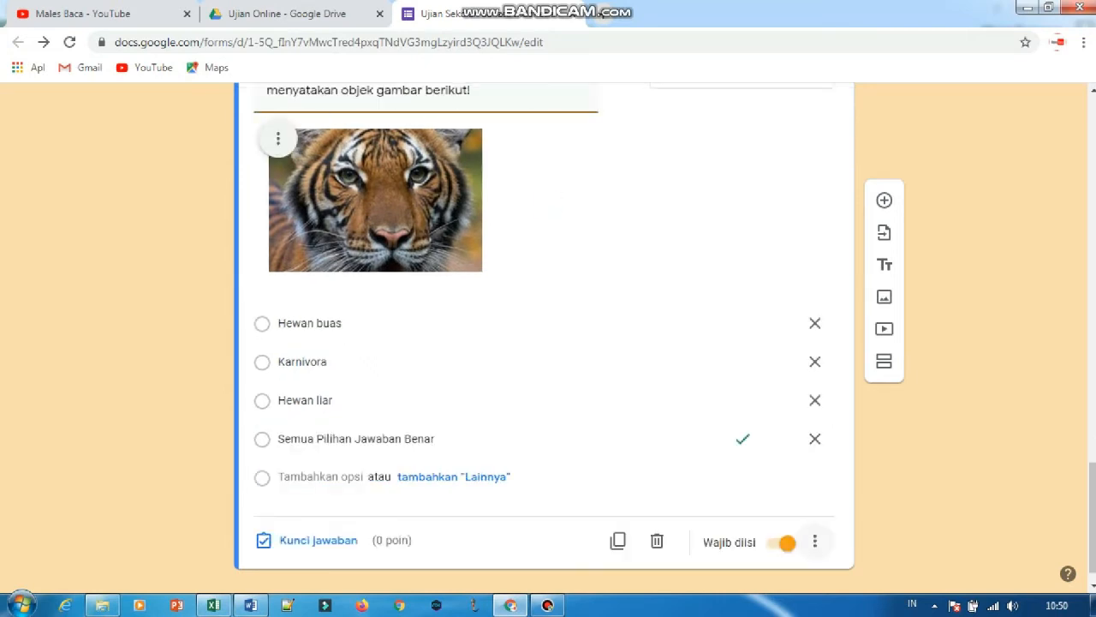
Set question 2's score to 2 points in its answer key.
scroll(634, 342, up, 3)
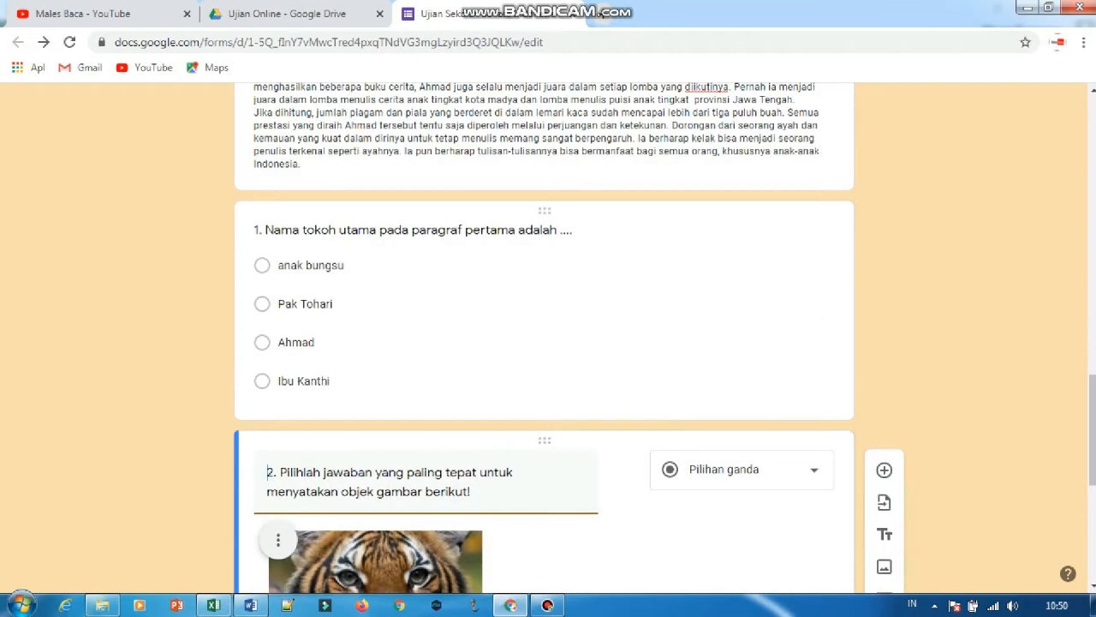
scroll(634, 343, down, 2)
click(633, 343)
scroll(545, 342, down, 2)
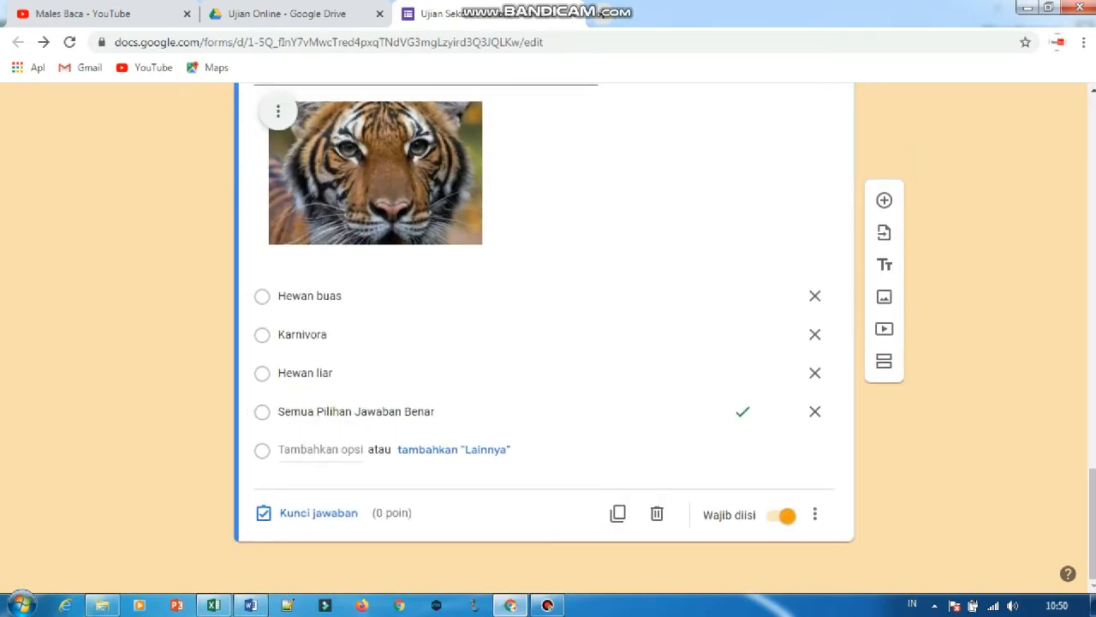
scroll(545, 342, up, 2)
scroll(545, 343, down, 2)
click(318, 512)
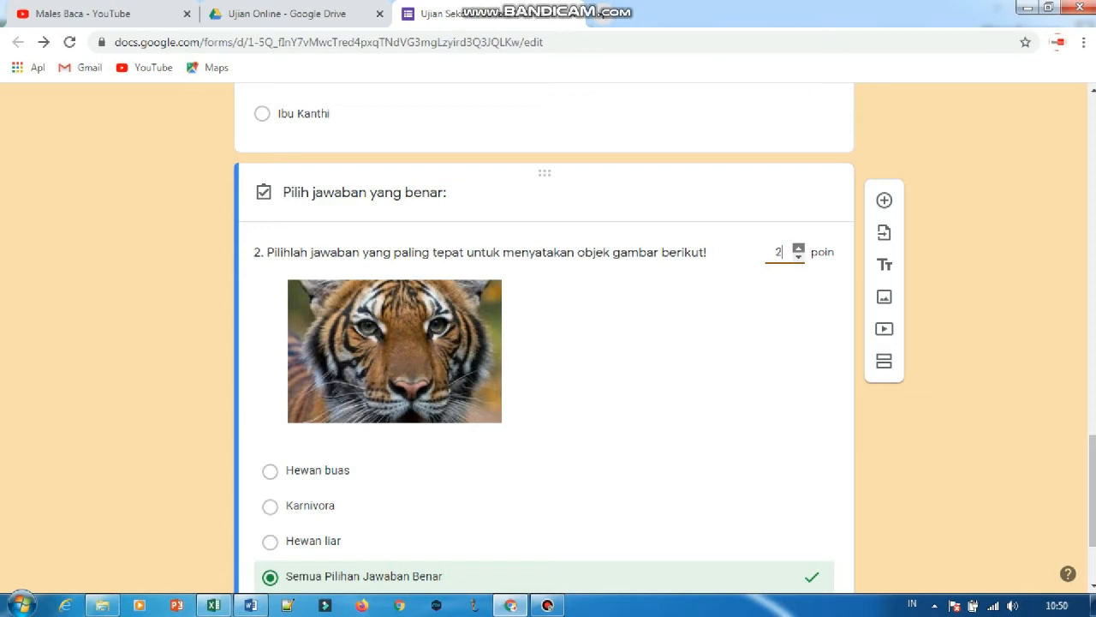
scroll(544, 343, down, 2)
click(795, 514)
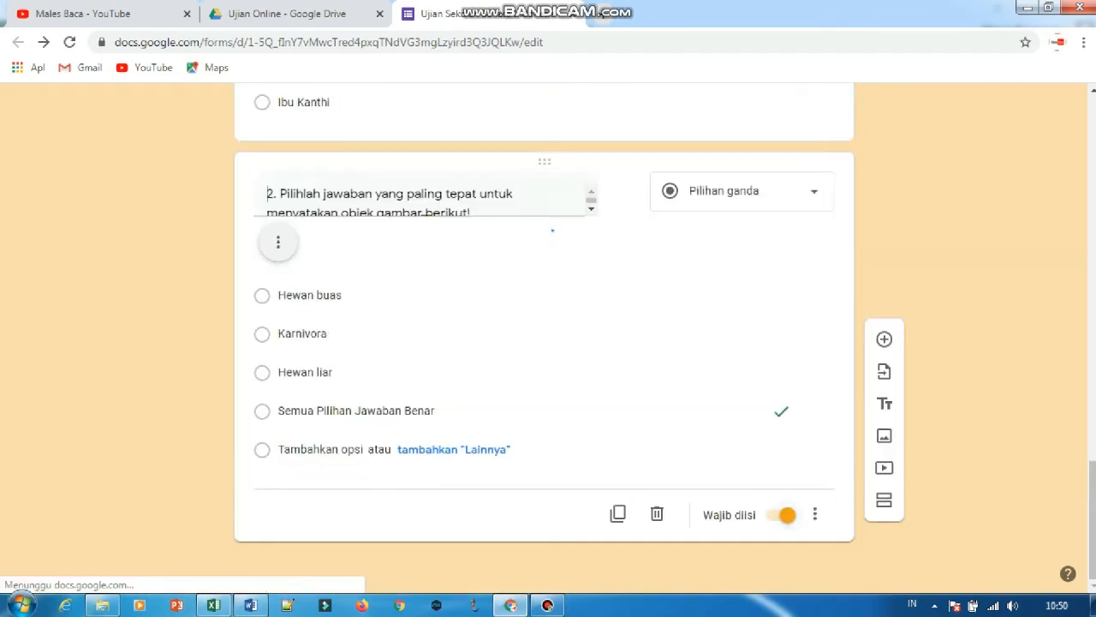
Add a third multiple-choice question reading "3. Dibawah ini yang termasuk hewan buas adalah?", copying the wording from cell B17 in Excel.
click(884, 199)
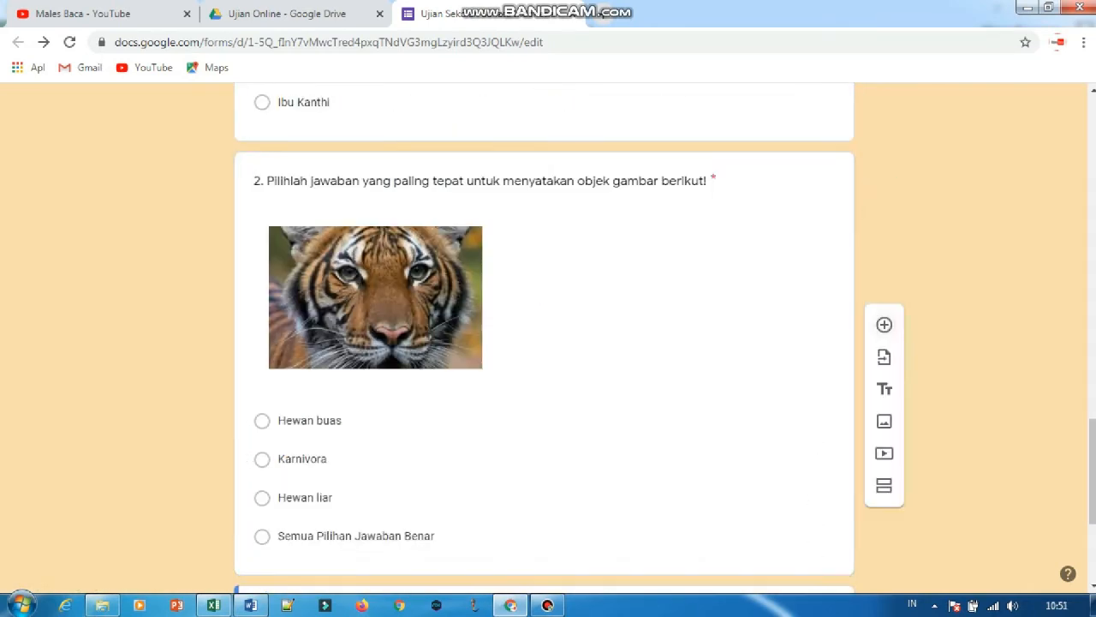
text(3.)
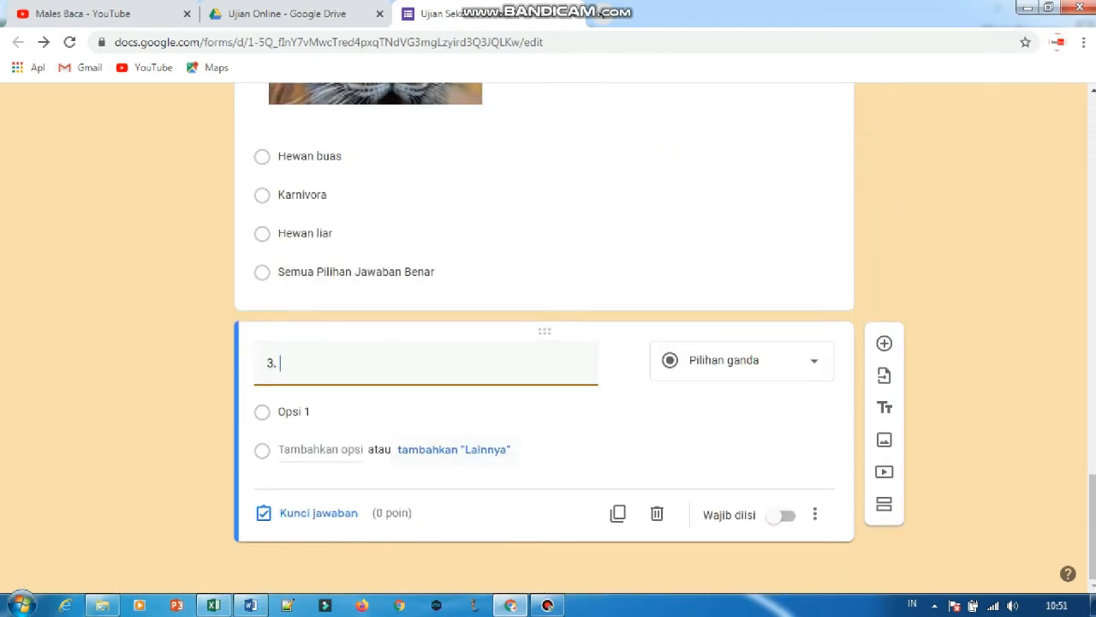
key(alt+Tab)
scroll(548, 368, down, 4)
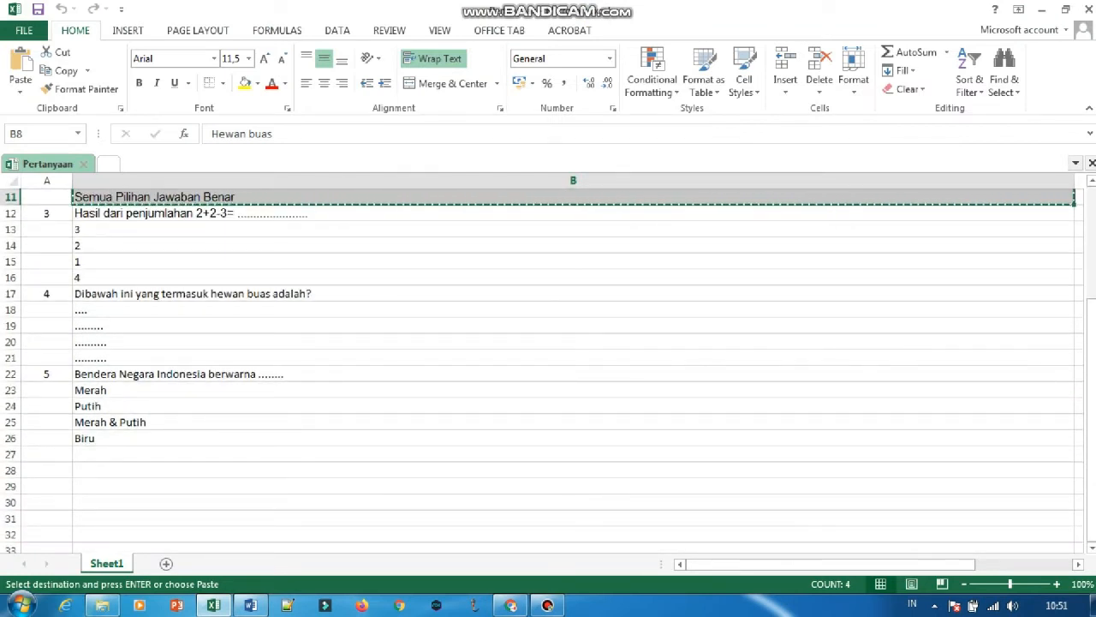
click(193, 293)
key(ctrl+c)
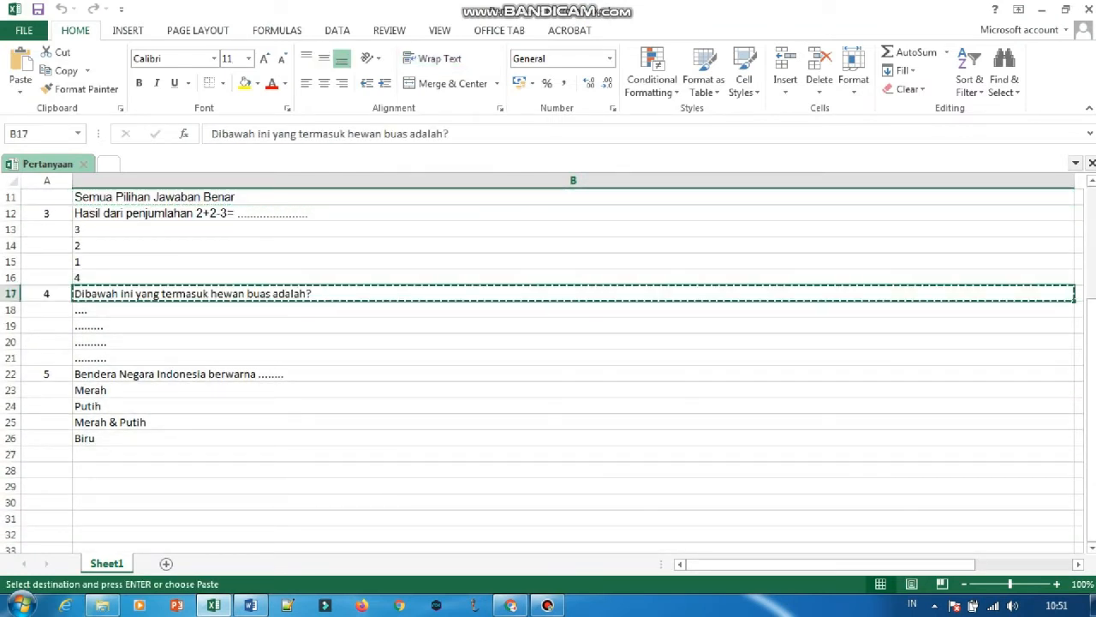
key(alt+Tab)
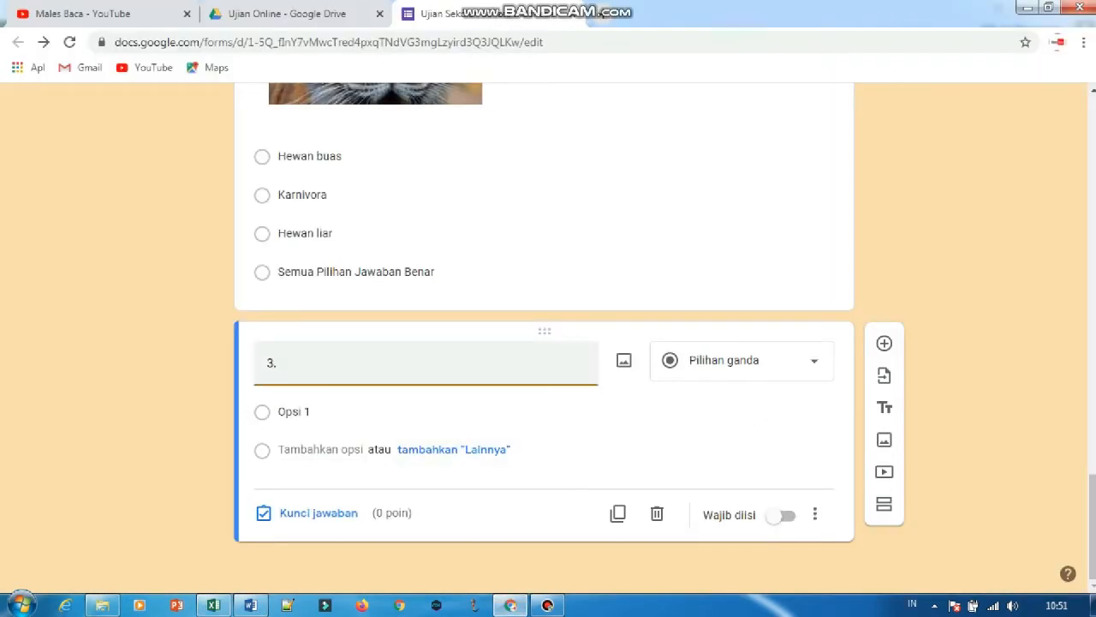
key(ctrl+v)
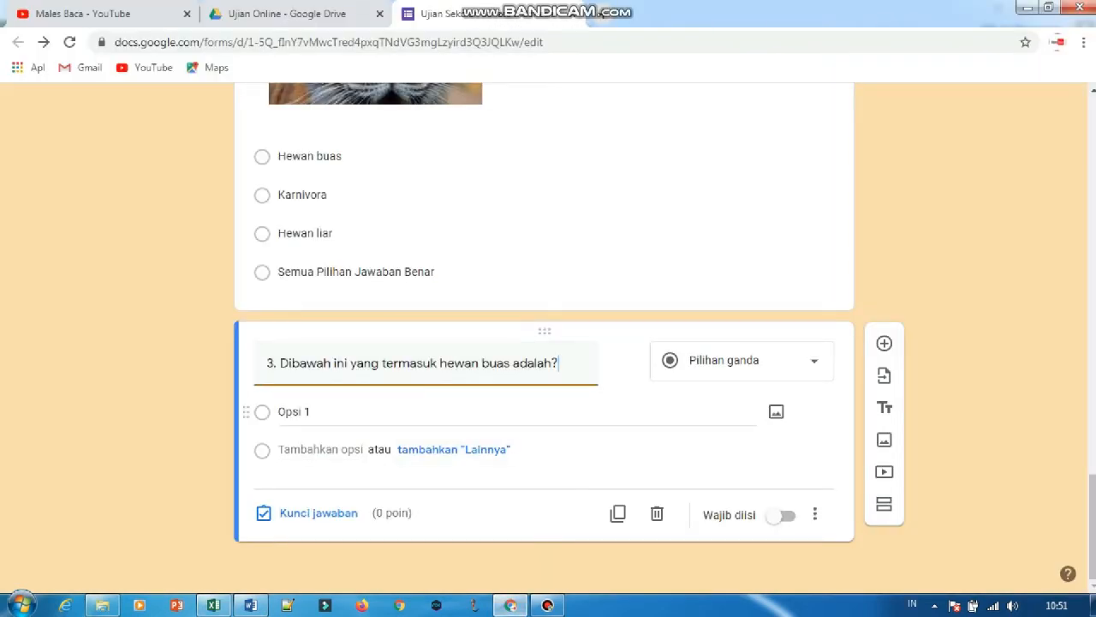
Name question 3's first answer option "A" and attach the tiger picture "download (3)" to it.
click(515, 412)
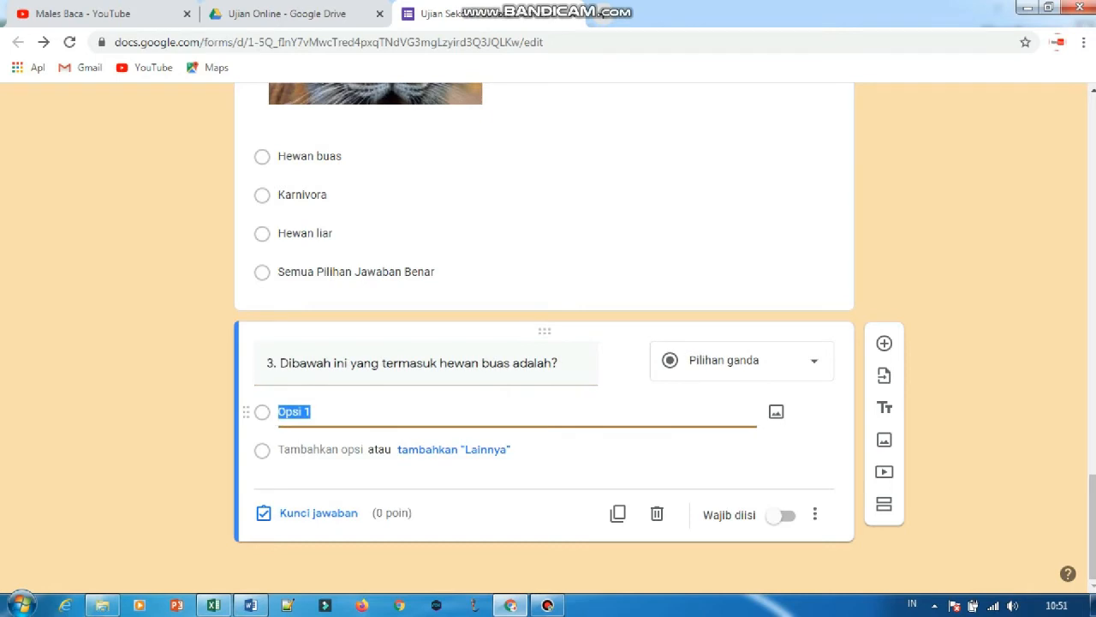
key(Caps_Lock)
text(A)
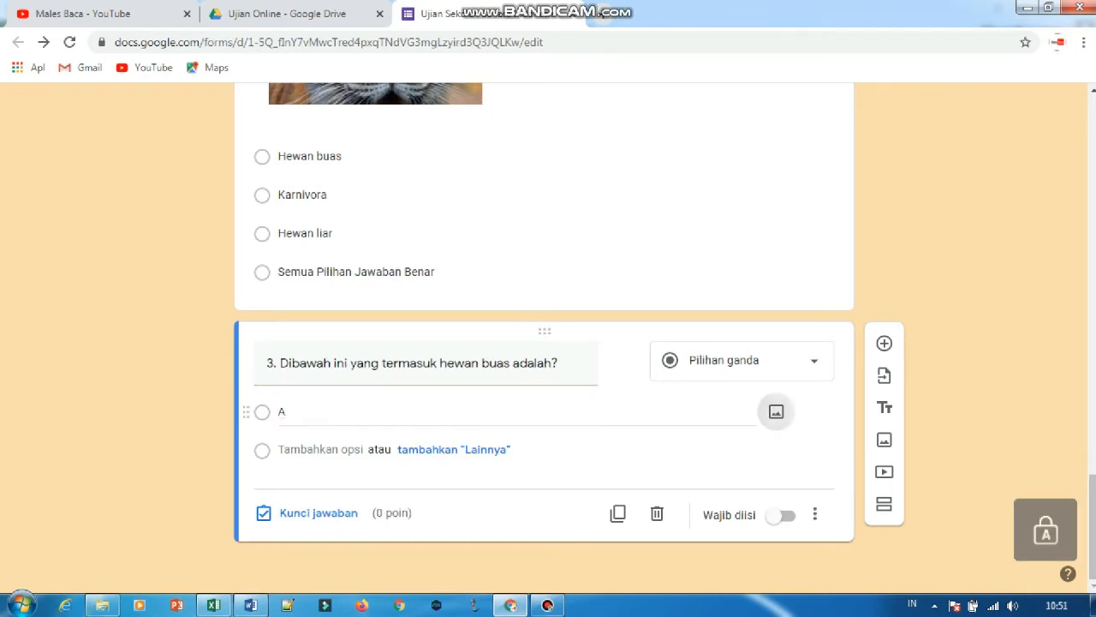
click(776, 411)
click(550, 437)
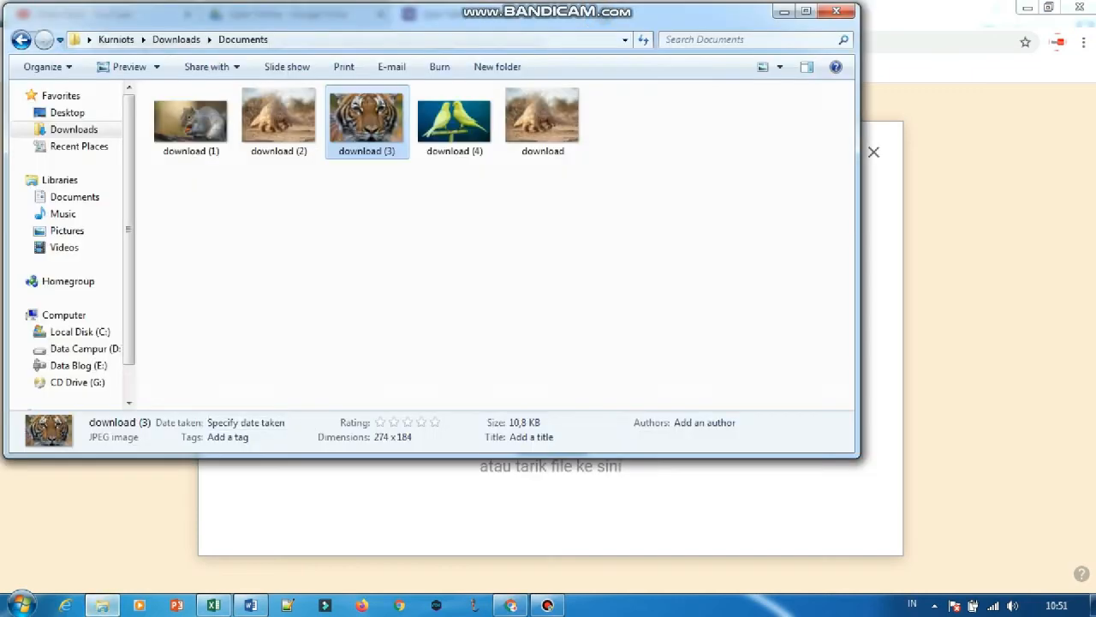
drag(366, 120, 570, 381)
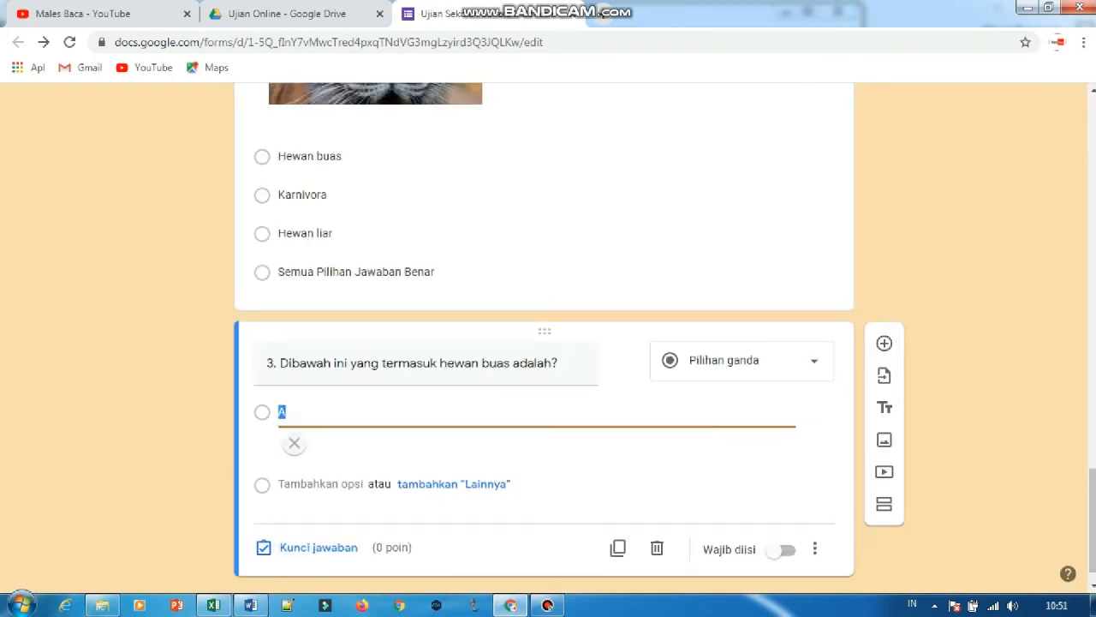
Add a second answer option "B" to question 3 and attach the picture "download" to it.
scroll(321, 485, down, 1)
scroll(322, 459, down, 1)
click(321, 451)
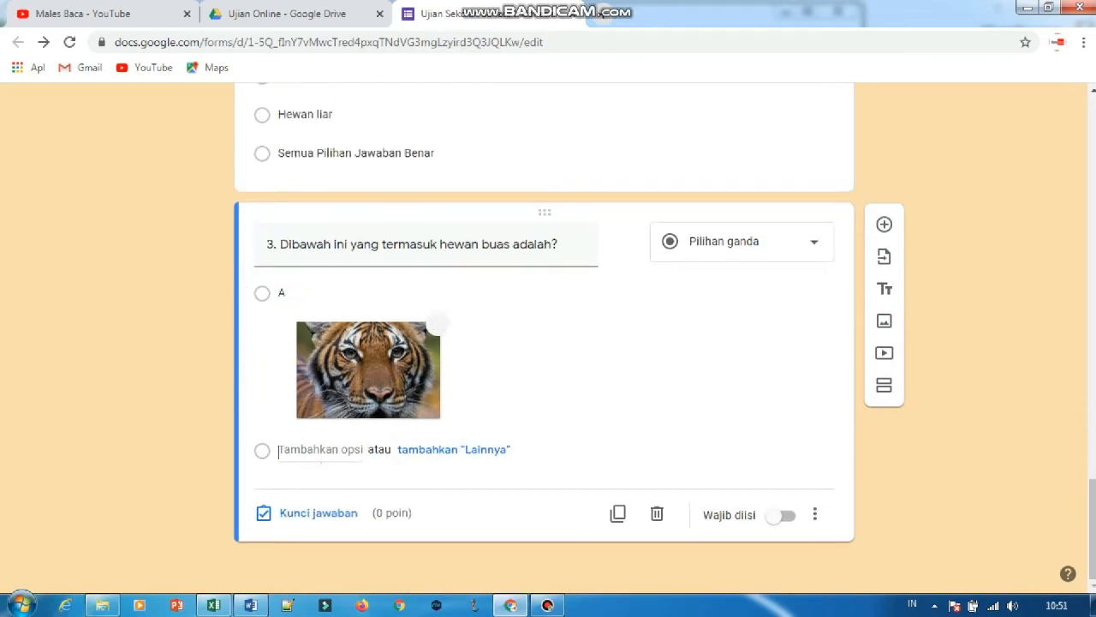
text(B)
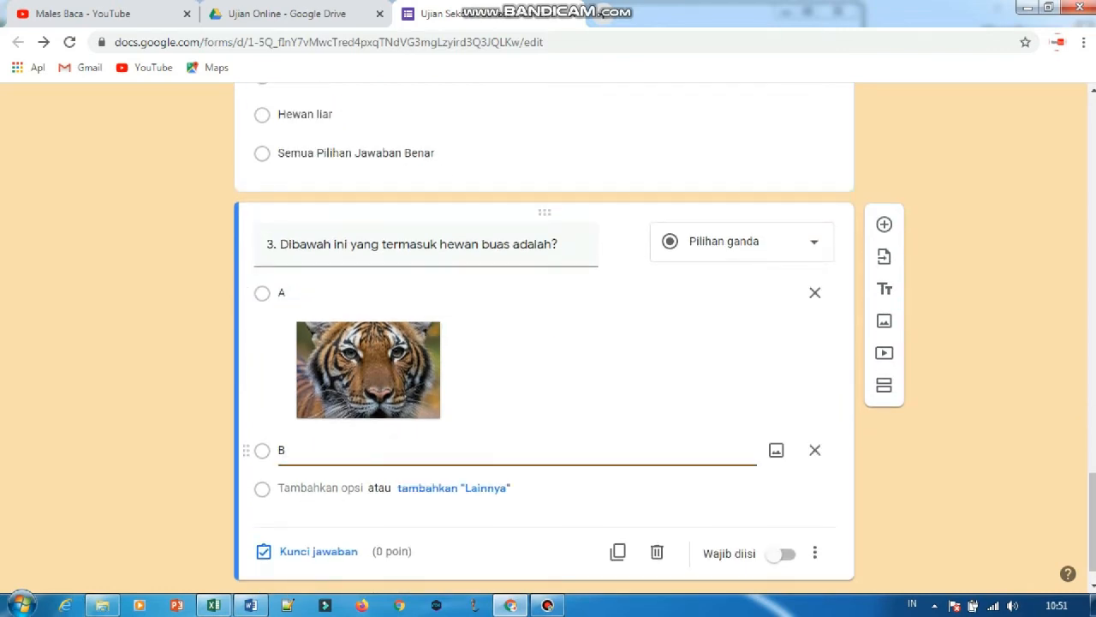
click(776, 450)
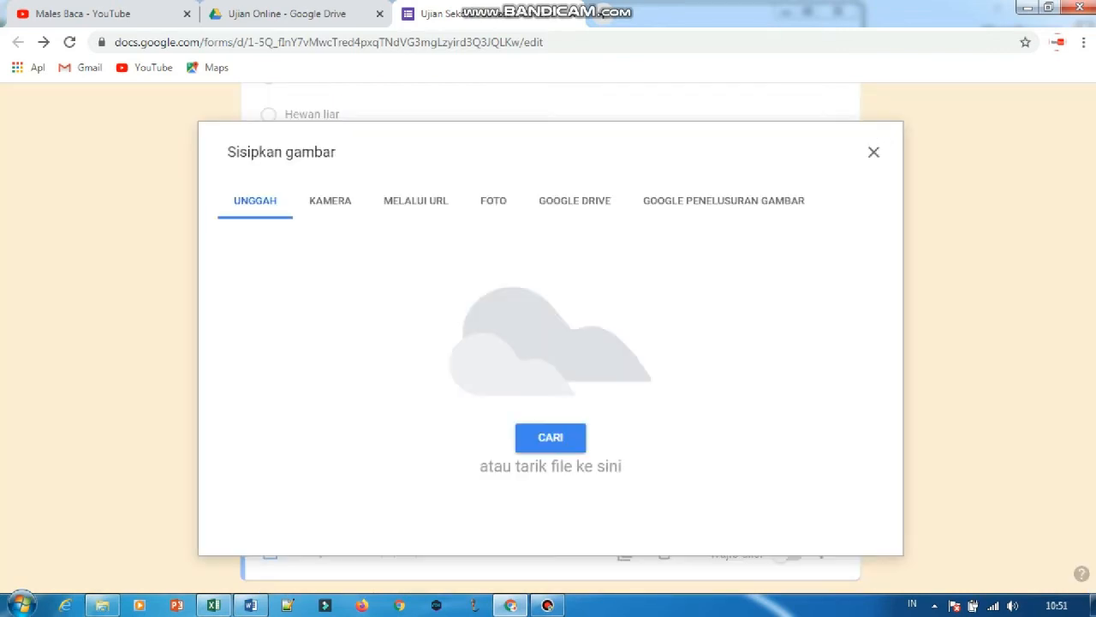
click(102, 605)
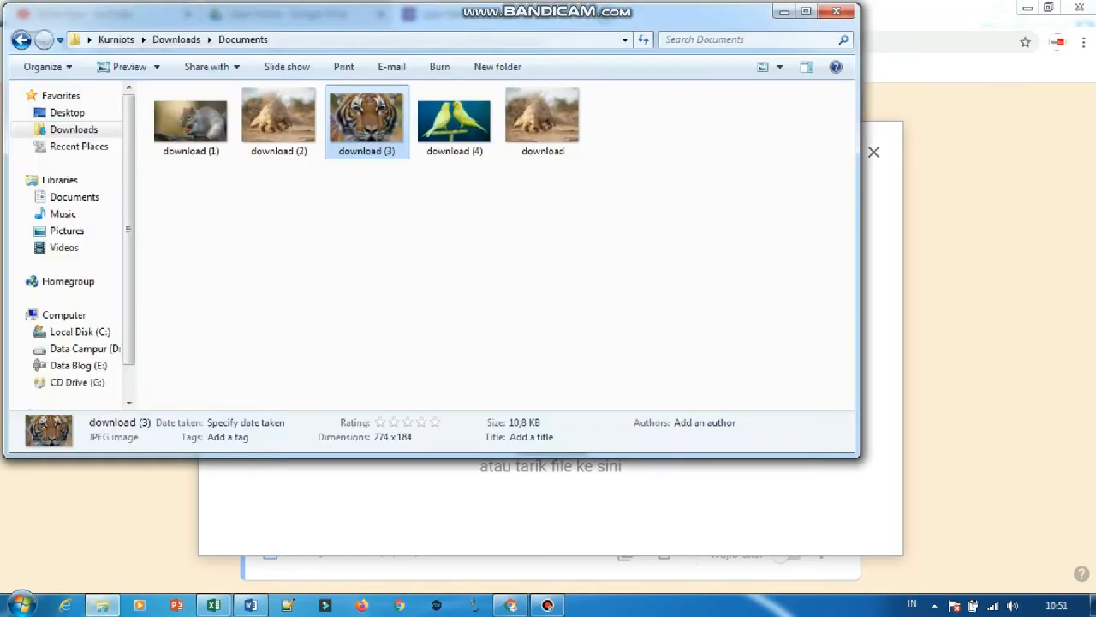
click(543, 122)
drag(543, 122, 619, 490)
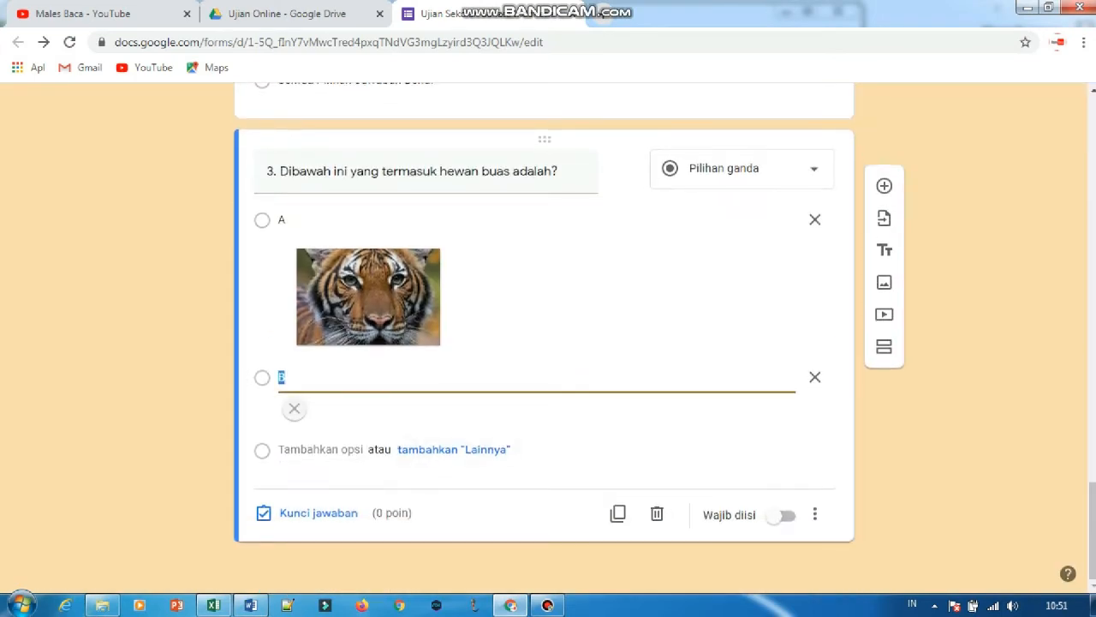
Add a third answer option "C" to question 3 and open the image insertion for it.
click(320, 534)
text(C)
click(776, 412)
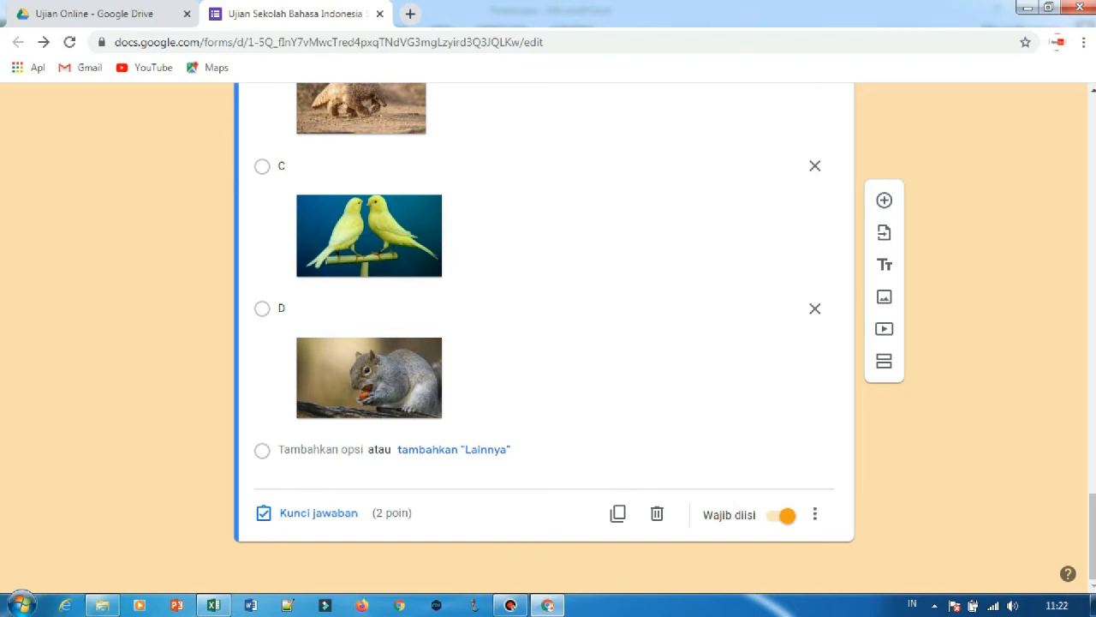
scroll(545, 337, up, 5)
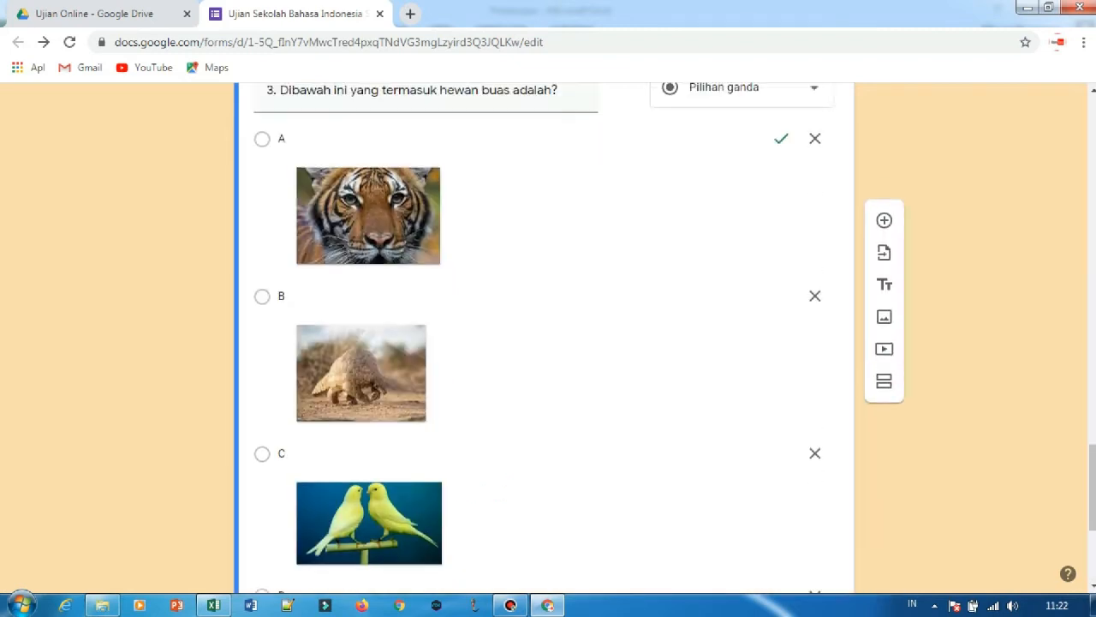
scroll(544, 337, down, 2)
scroll(545, 338, up, 3)
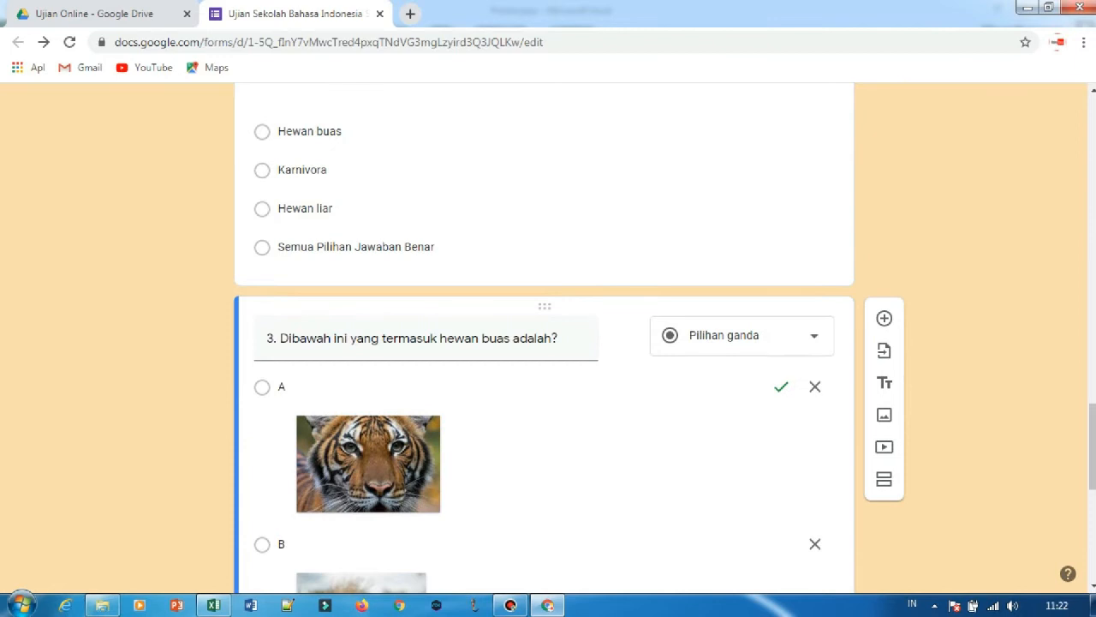
scroll(545, 338, down, 2)
scroll(545, 338, down, 4)
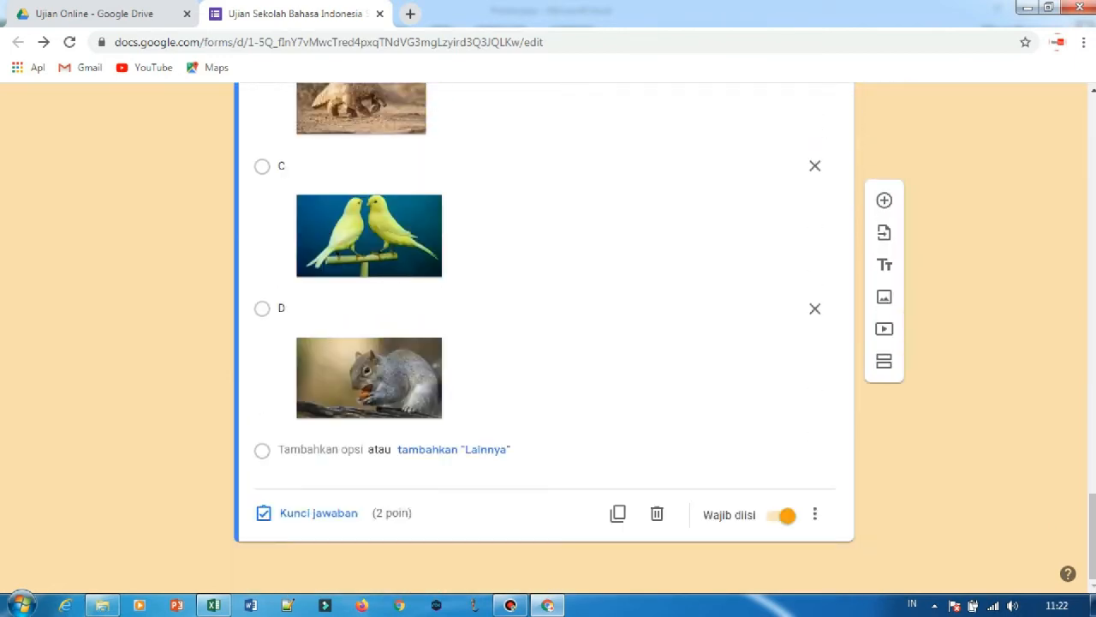
Make questions 3 and 2 optional by turning off their required setting, and check the same setting on question 1.
scroll(545, 337, up, 3)
scroll(545, 338, up, 2)
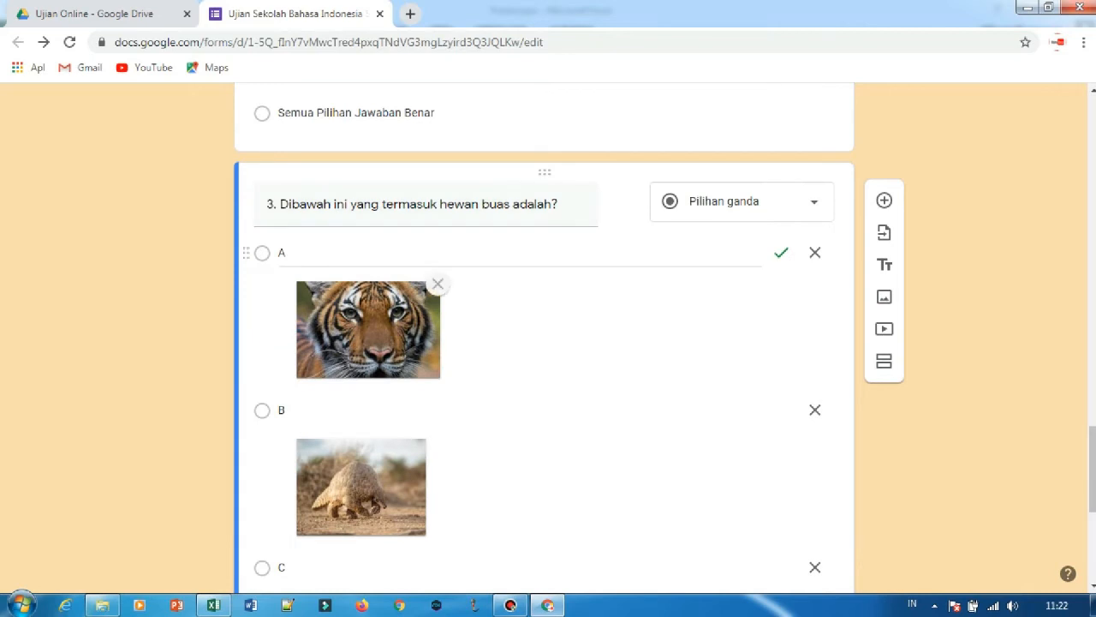
scroll(545, 338, down, 5)
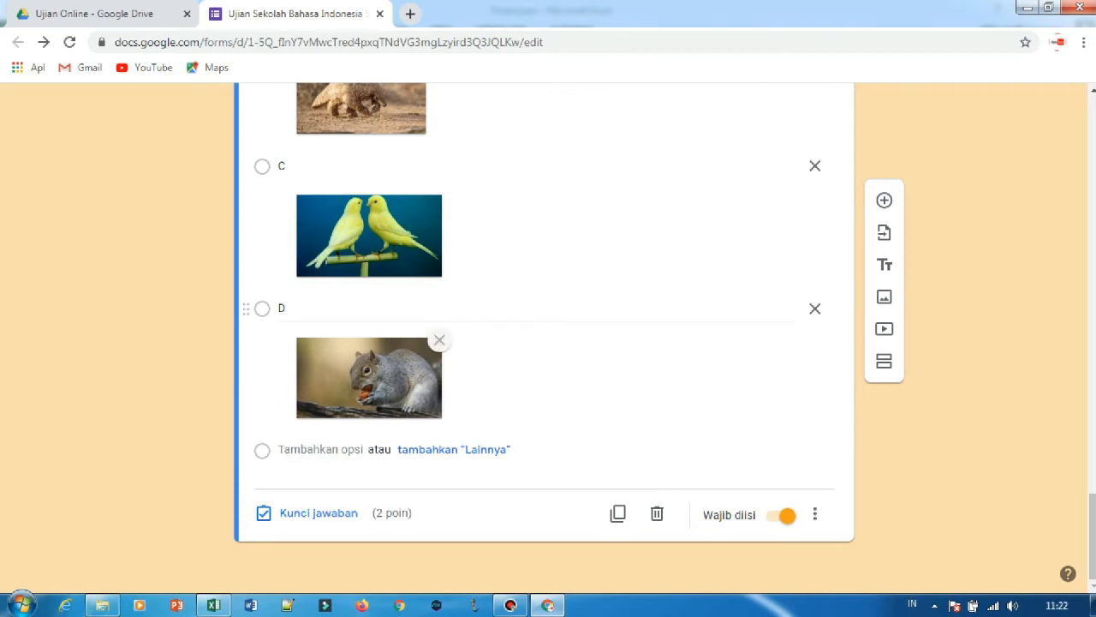
click(782, 515)
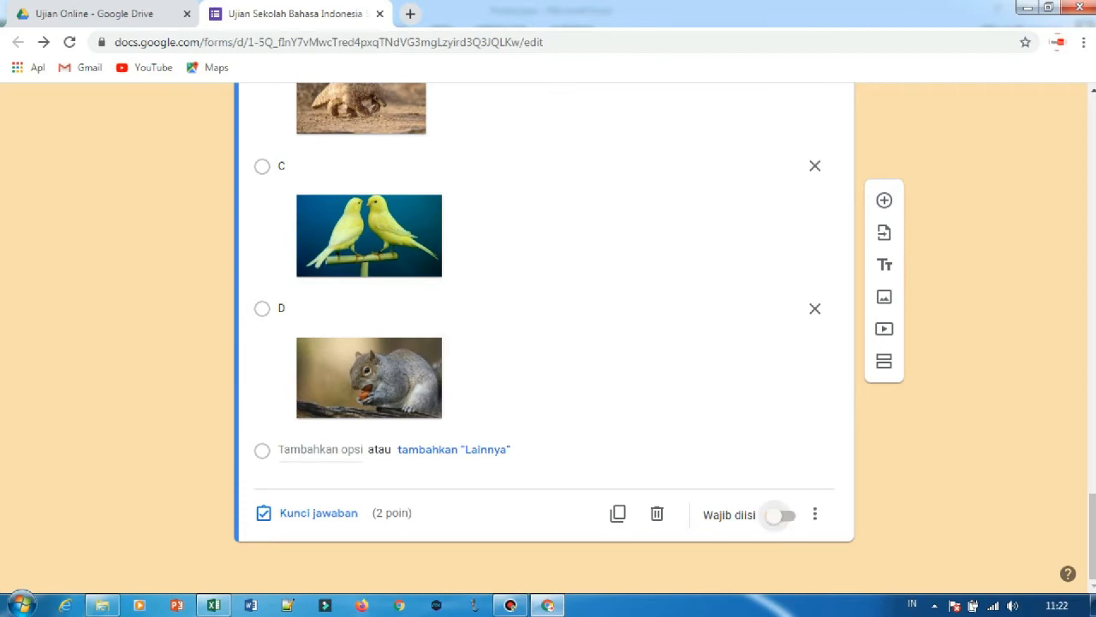
scroll(783, 516, up, 8)
click(305, 342)
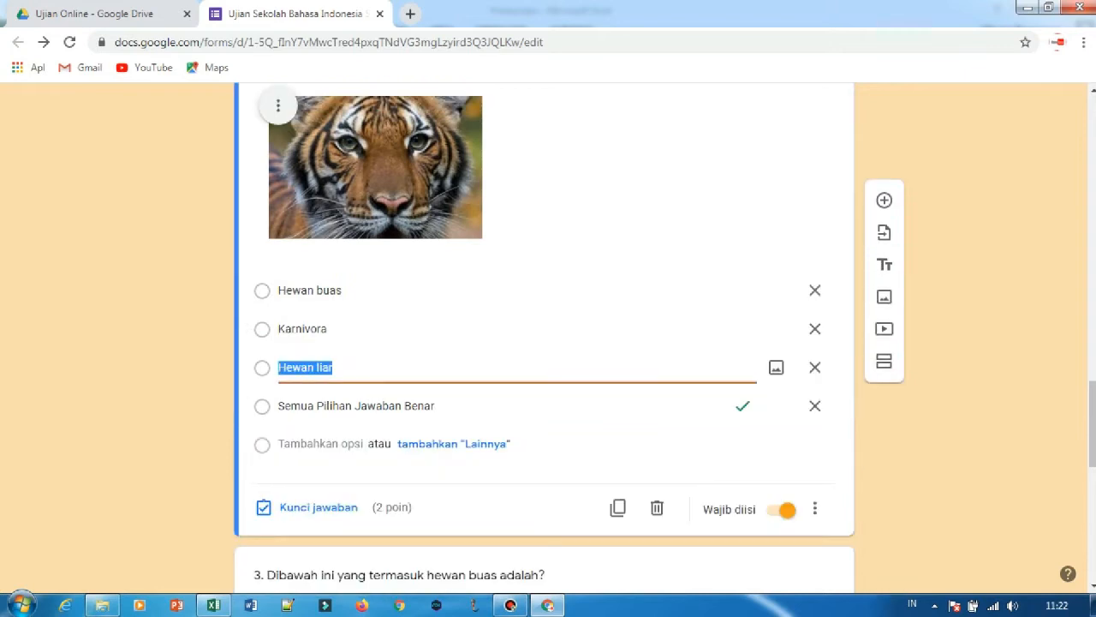
click(783, 510)
scroll(783, 510, up, 6)
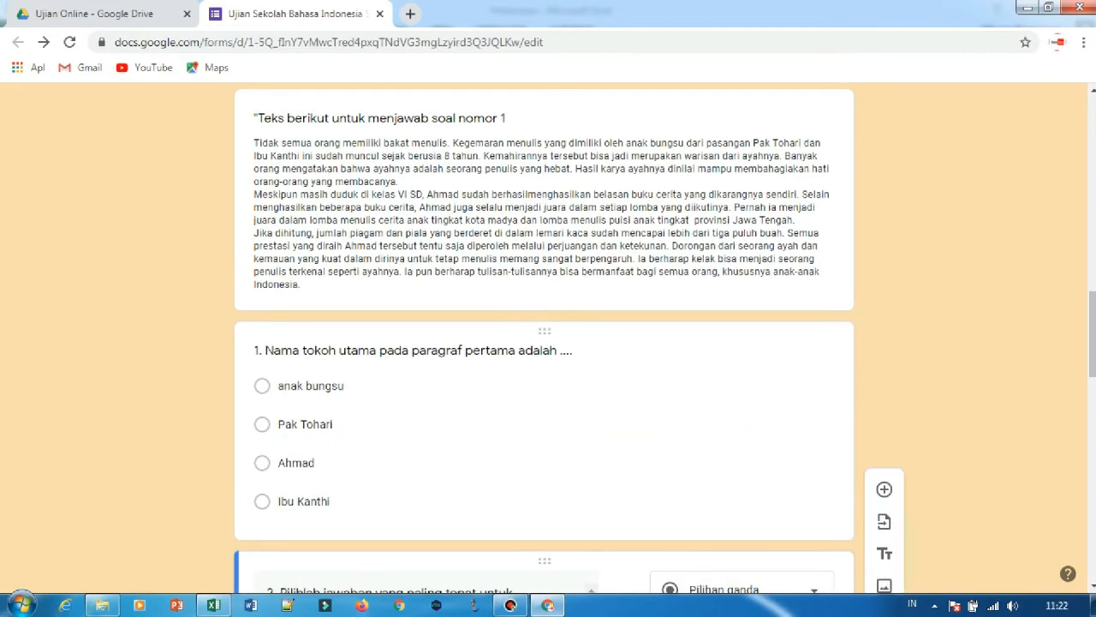
click(299, 462)
scroll(544, 342, down, 5)
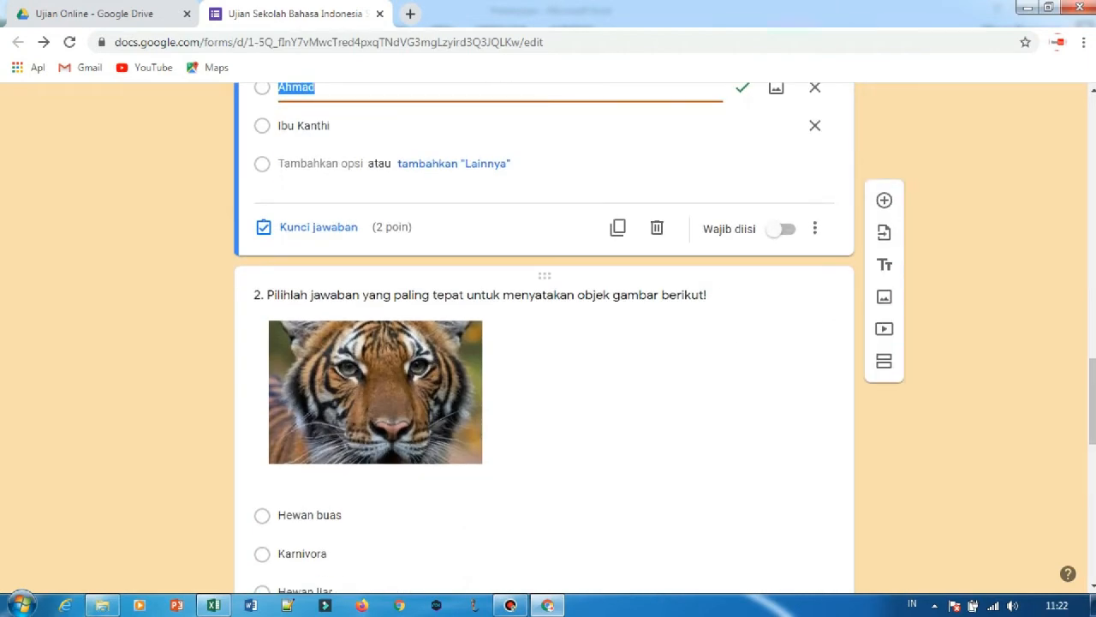
scroll(544, 343, down, 5)
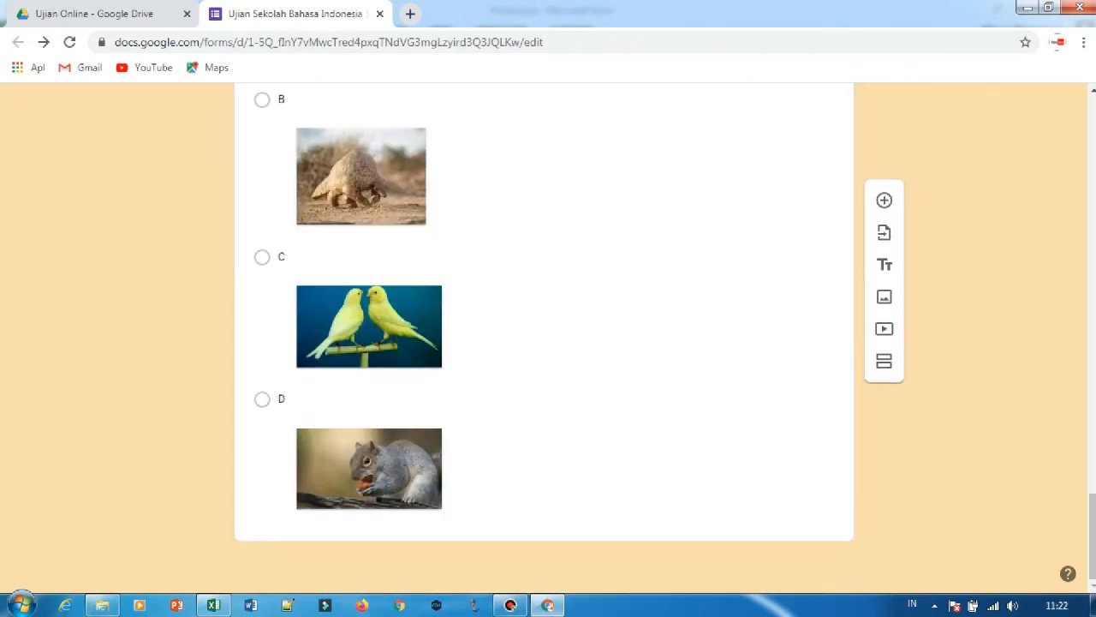
Add a multiple-choice question after question 3 reading "4. Hasil dari penjumlahan 2+2-3= ......", copying the wording from cell B12 in Excel.
click(283, 398)
click(884, 200)
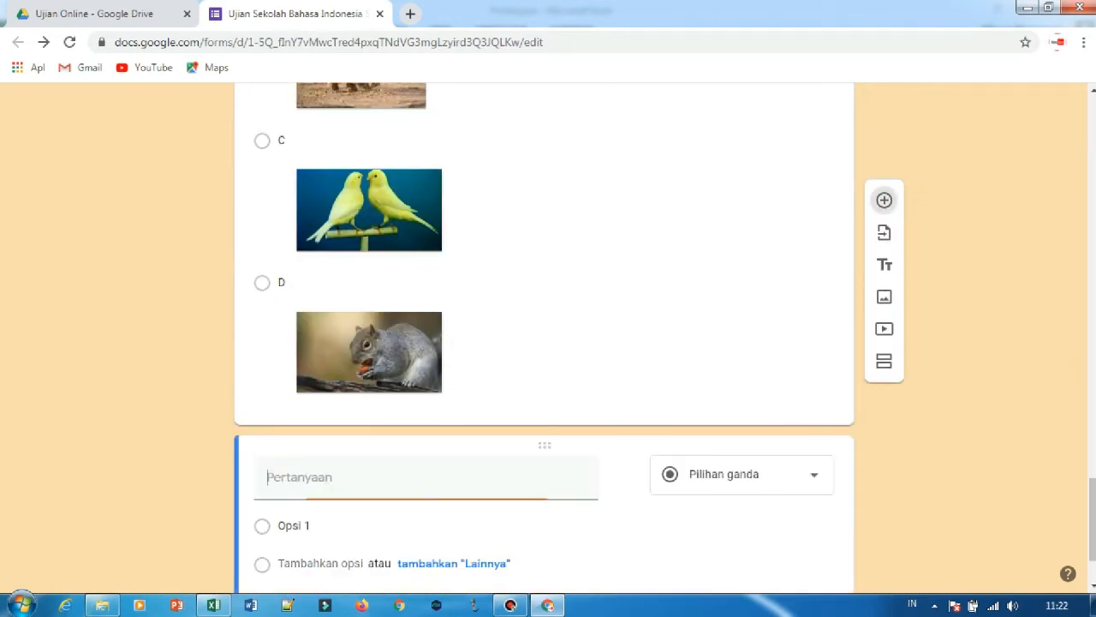
scroll(544, 343, down, 1)
scroll(544, 342, up, 9)
scroll(544, 342, down, 8)
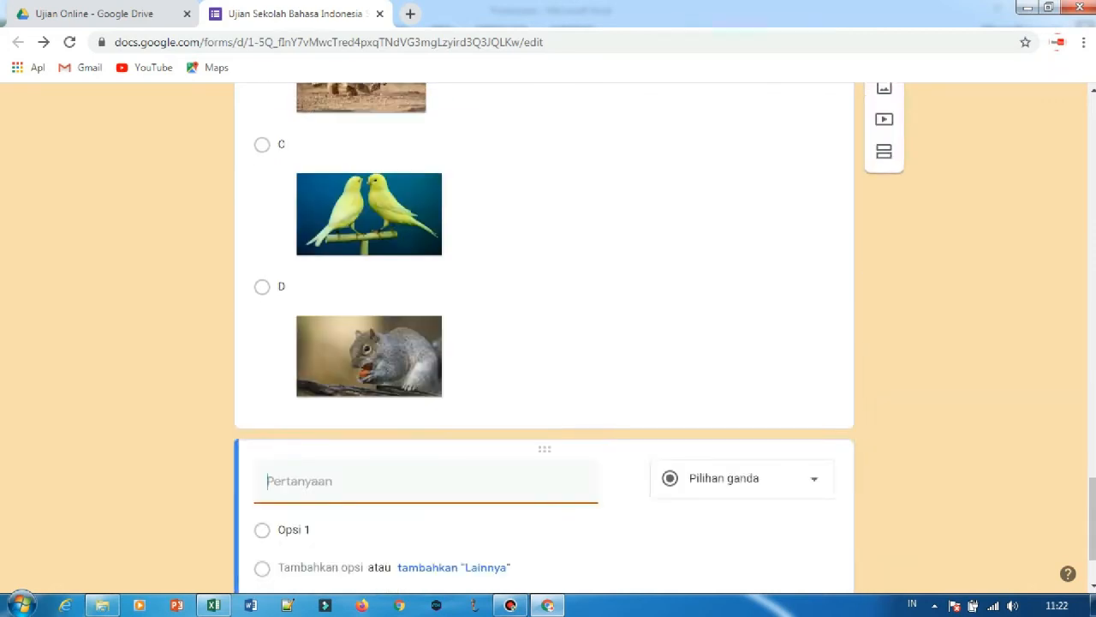
scroll(544, 411, down, 2)
text(4.)
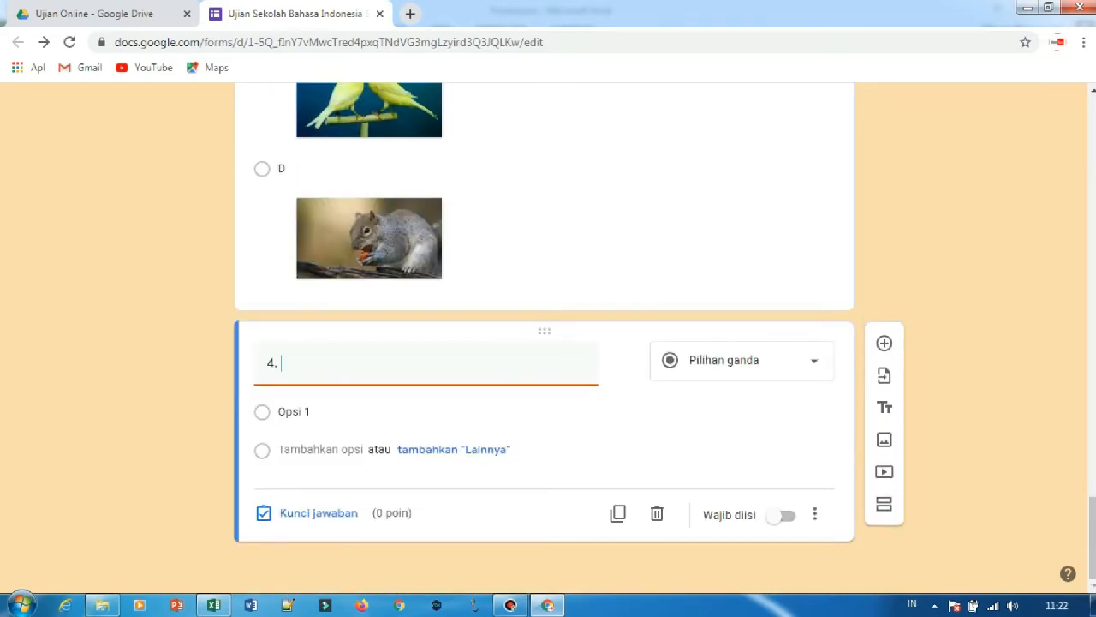
click(213, 605)
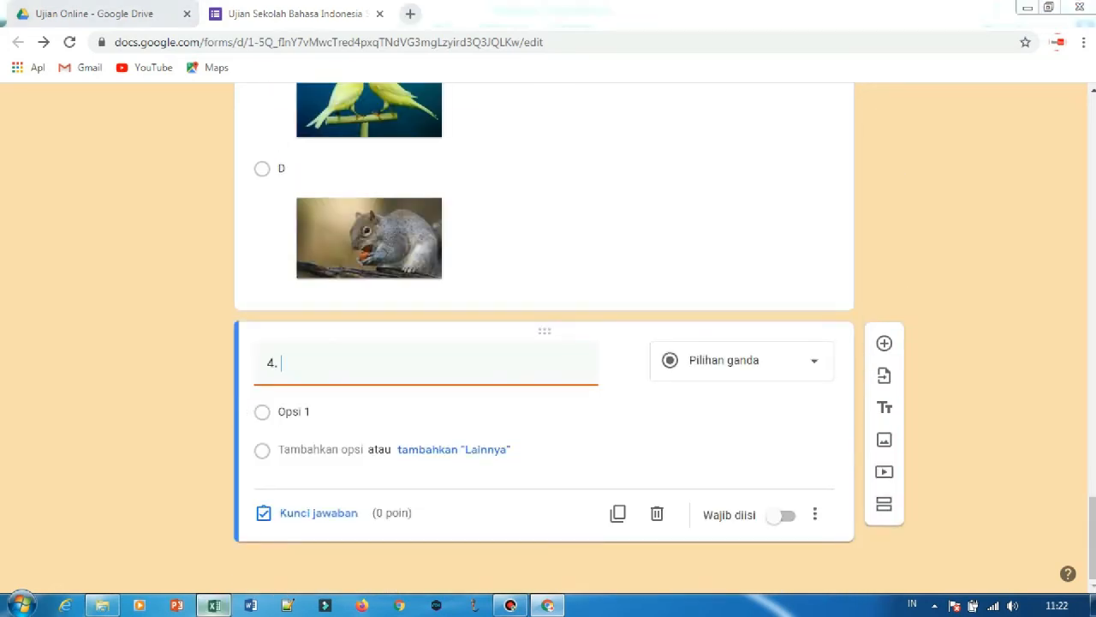
scroll(548, 360, down, 2)
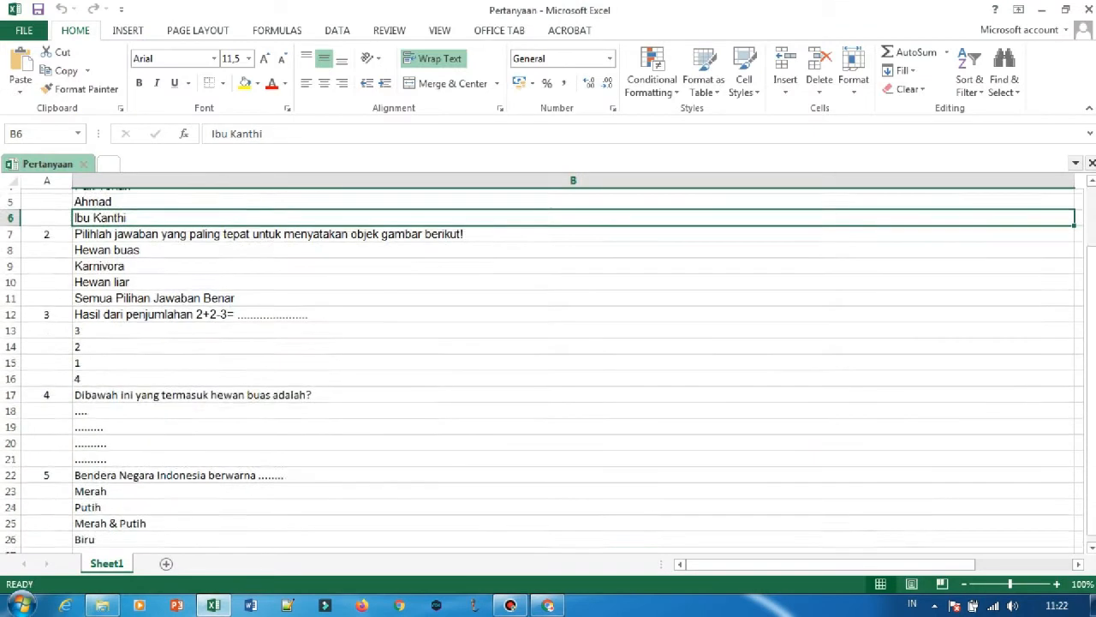
click(257, 294)
key(ctrl+c)
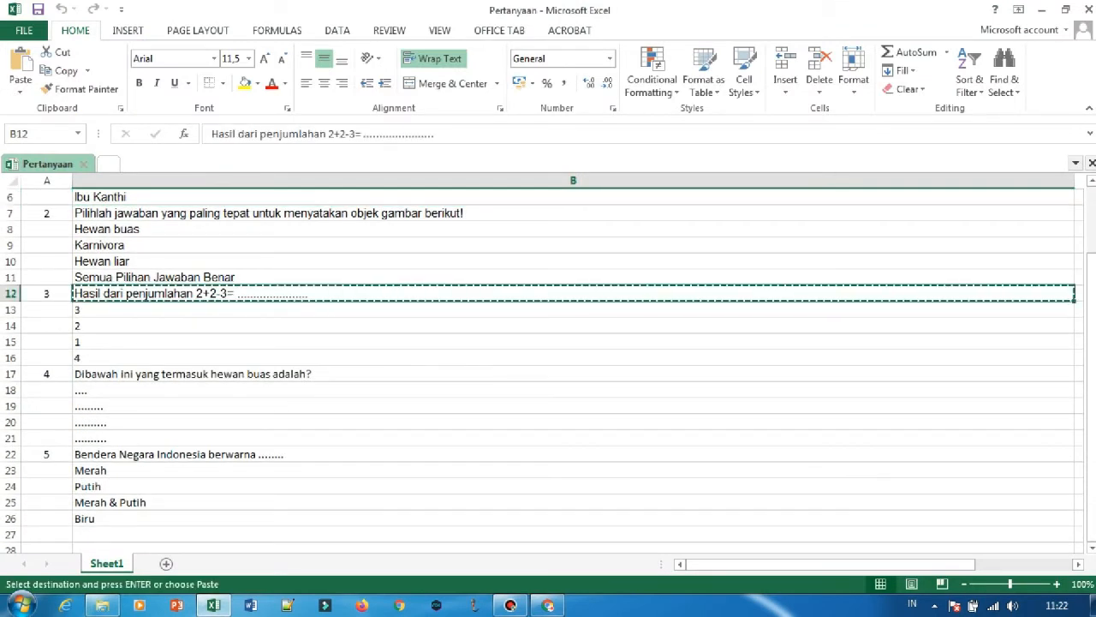
key(alt+Tab)
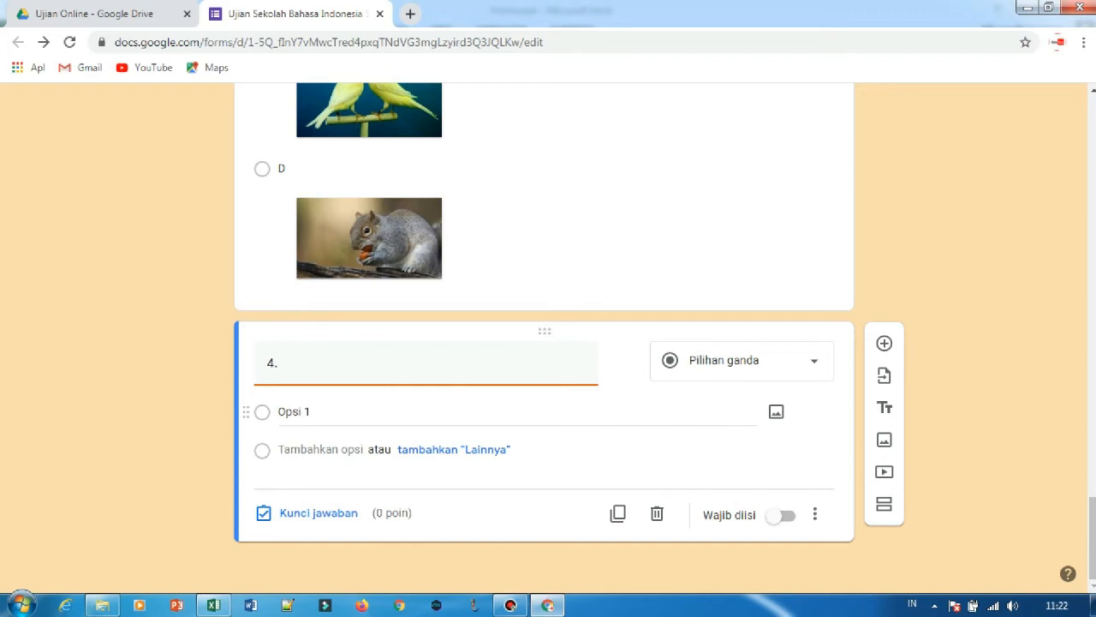
key(ctrl+v)
Fill question 4's answer options with 3, 2, 1 and 4, copied from cells B13 to B16 in Excel.
click(213, 605)
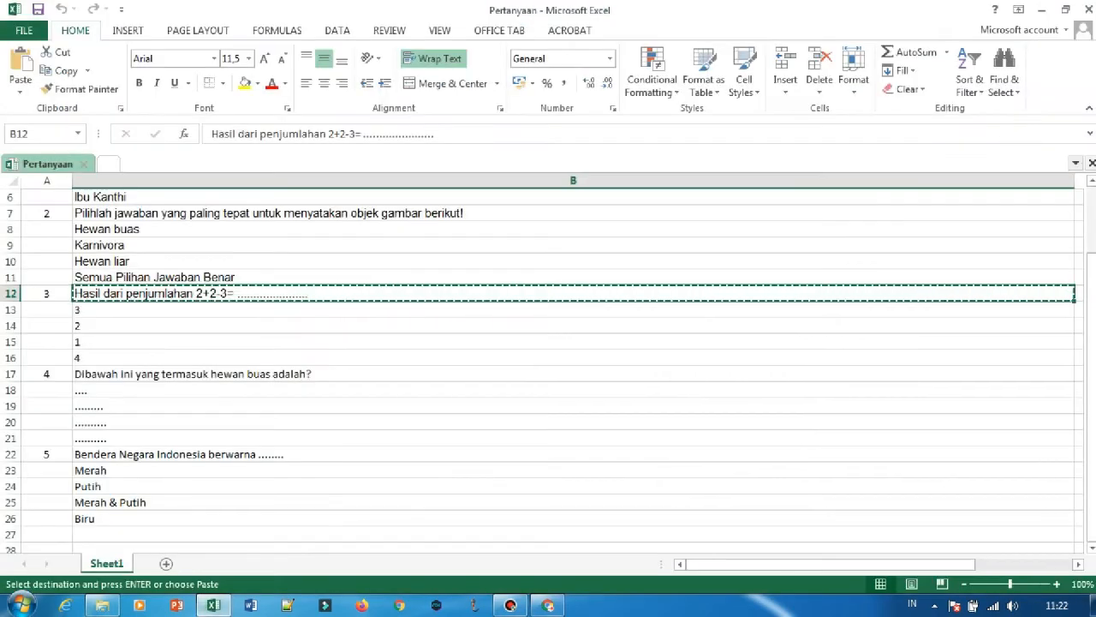
key(Down)
key(shift+Down)
key(shift+Down)
key(shift+Down)
key(ctrl+c)
key(alt+Tab)
click(295, 411)
key(ctrl+v)
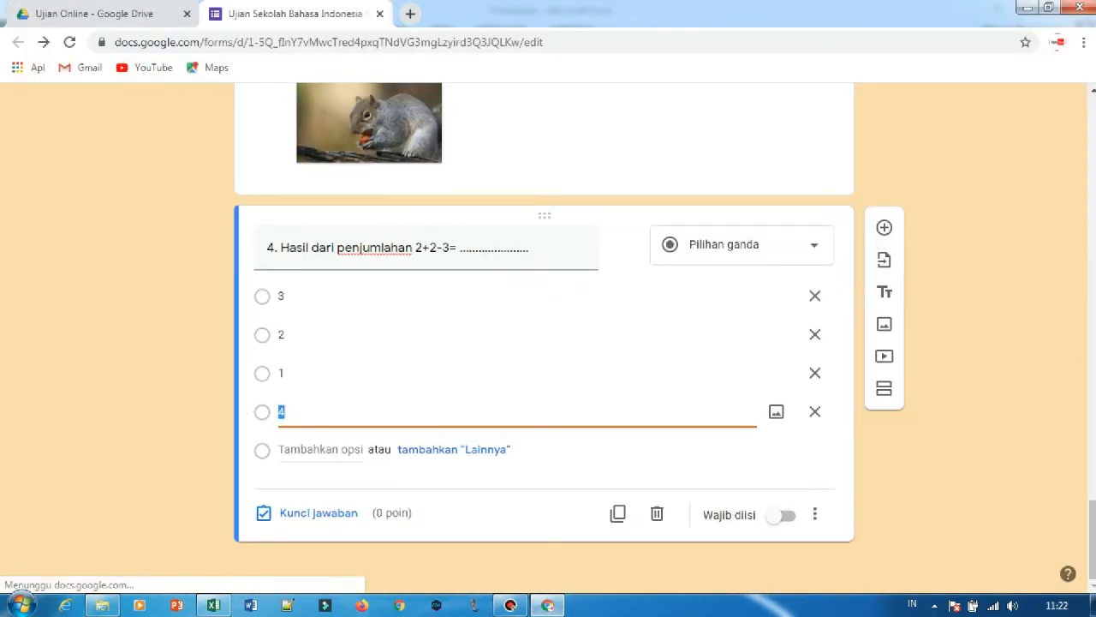
Set question 4's answer key to option "1" with a score of 2 points.
click(319, 512)
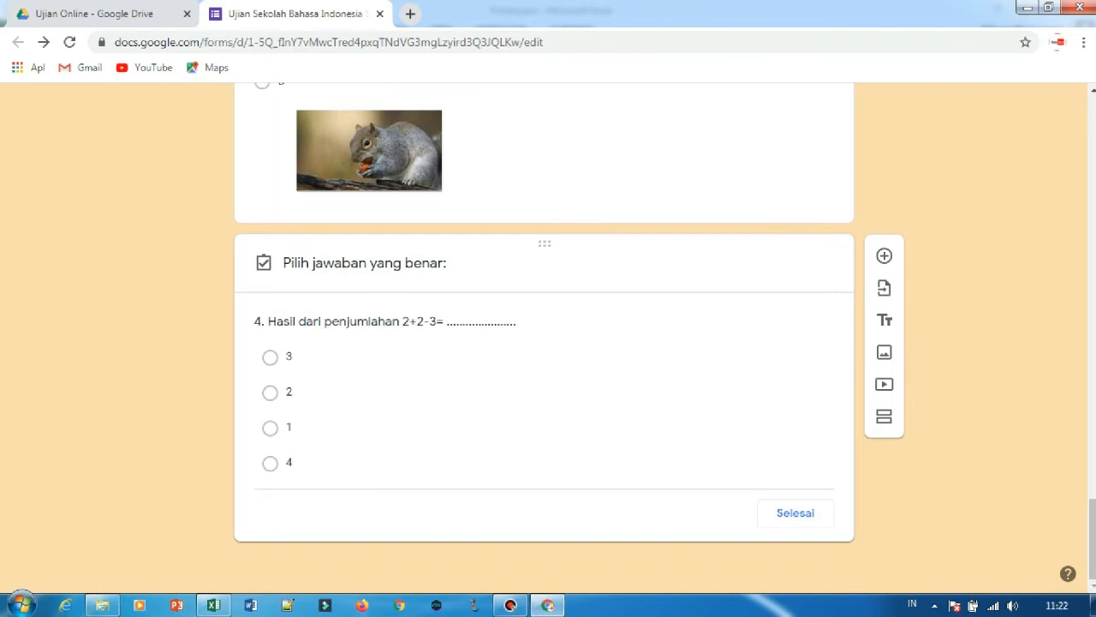
click(289, 402)
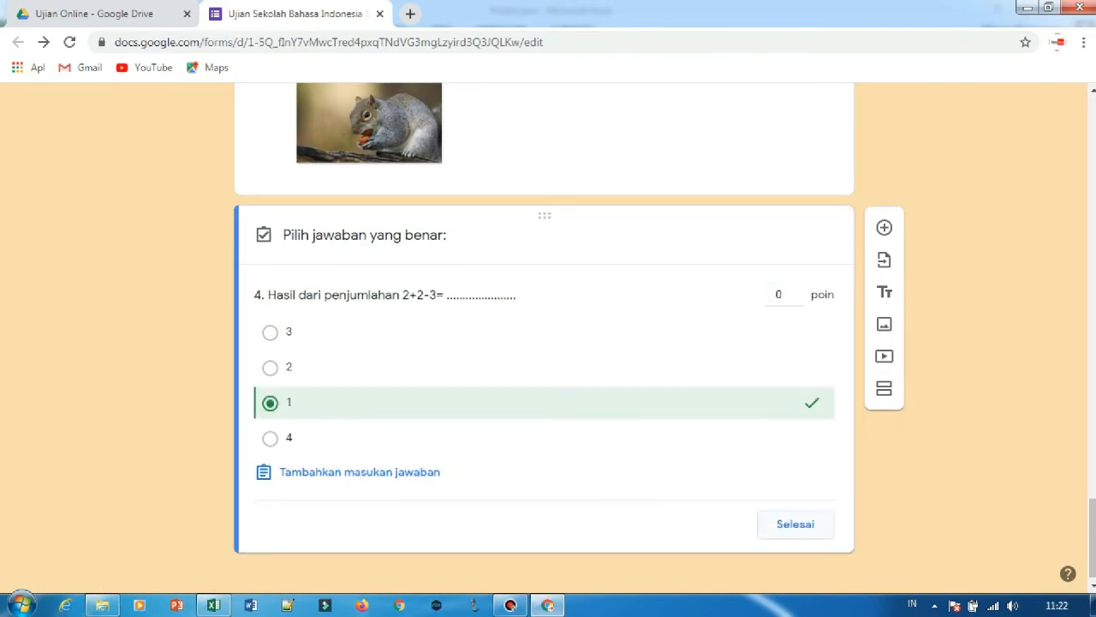
click(798, 291)
click(799, 290)
click(795, 523)
Review question 3's picture options, required setting and answer key.
scroll(545, 343, up, 5)
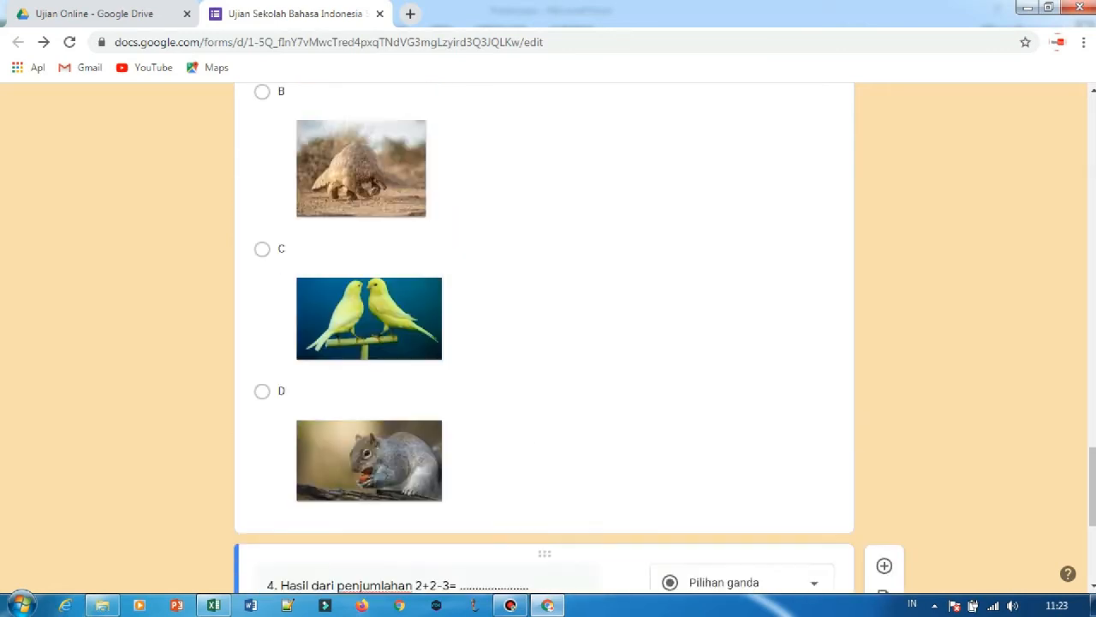
click(283, 313)
scroll(545, 343, down, 5)
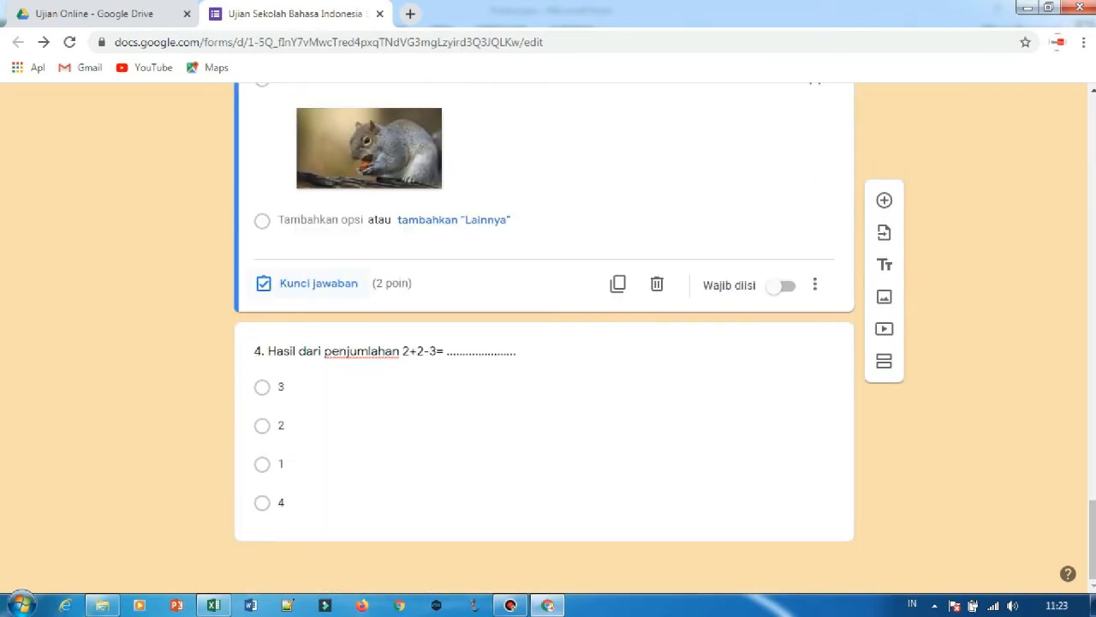
scroll(656, 292, up, 6)
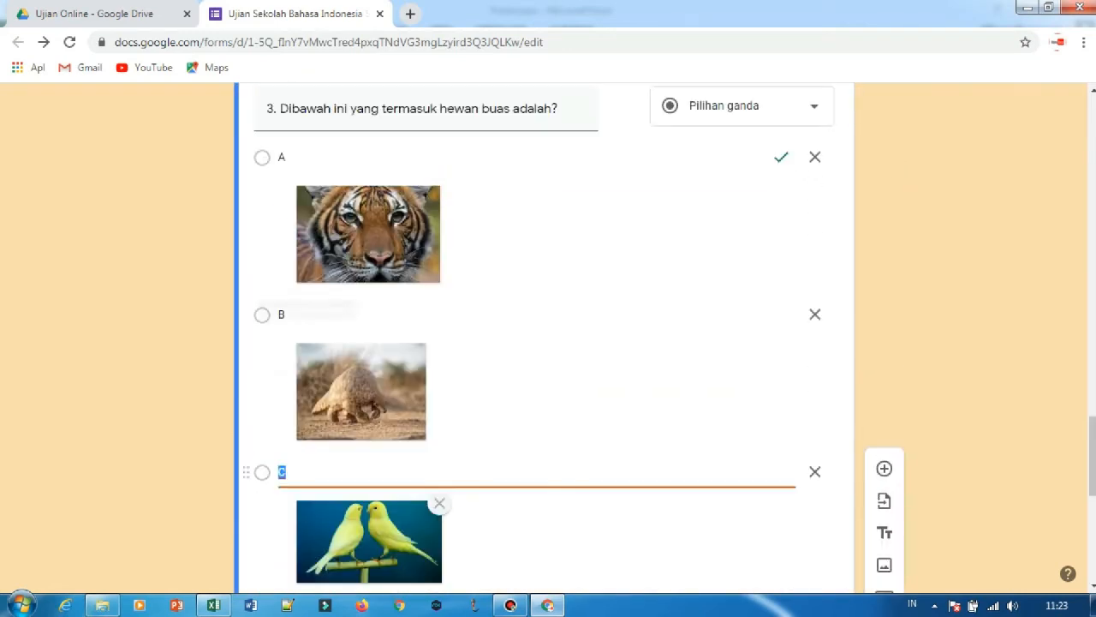
scroll(544, 343, down, 5)
scroll(544, 343, up, 4)
scroll(545, 343, down, 4)
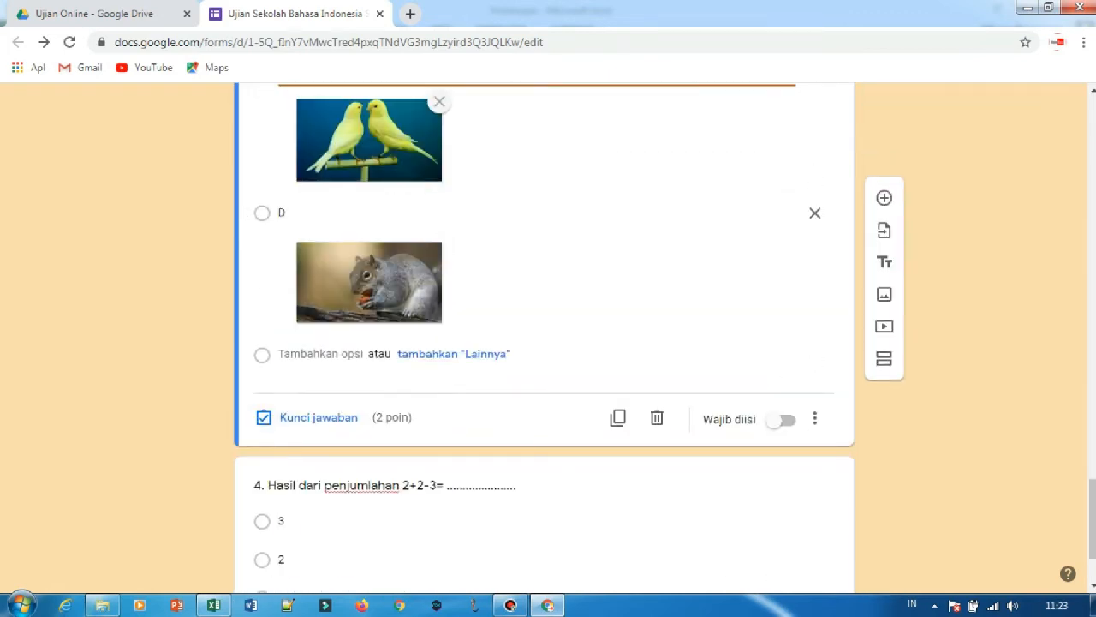
click(319, 417)
scroll(545, 343, down, 5)
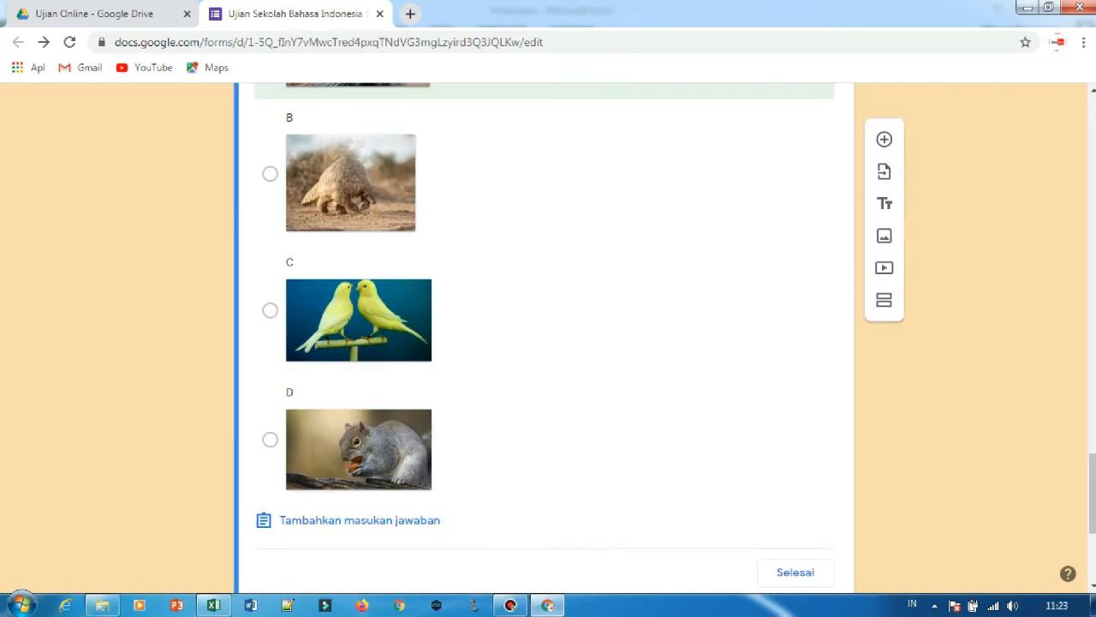
scroll(545, 343, down, 4)
click(795, 283)
scroll(795, 282, down, 5)
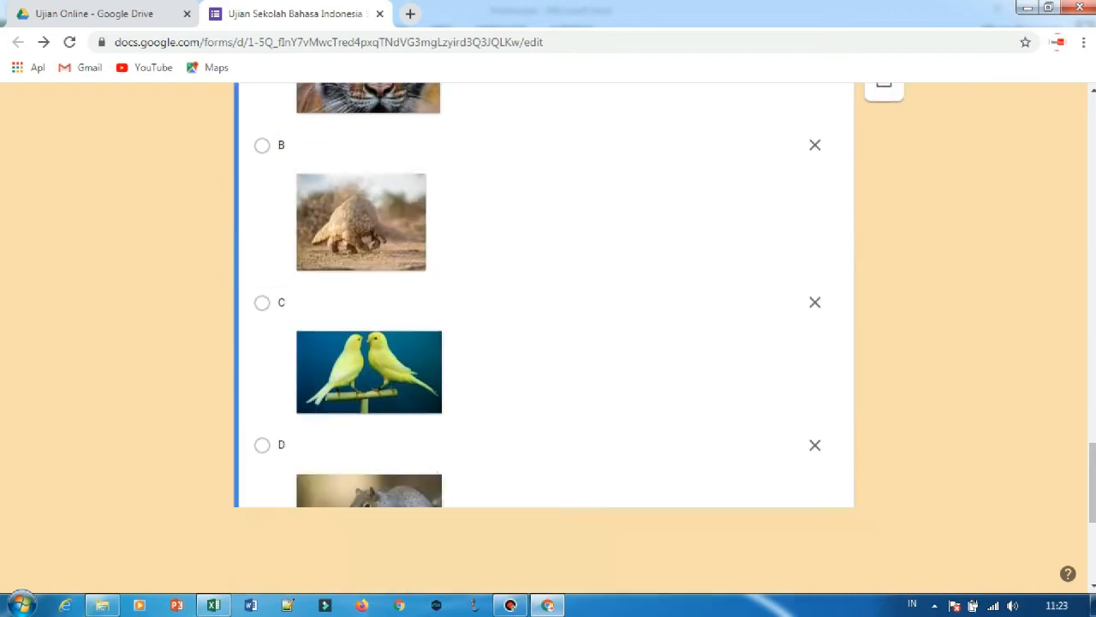
scroll(685, 386, down, 5)
Add a multiple-choice question after question 4 reading "5. Bendera Negara Indonesia berwarna ........", copying the wording from cell B22 in Excel.
click(642, 422)
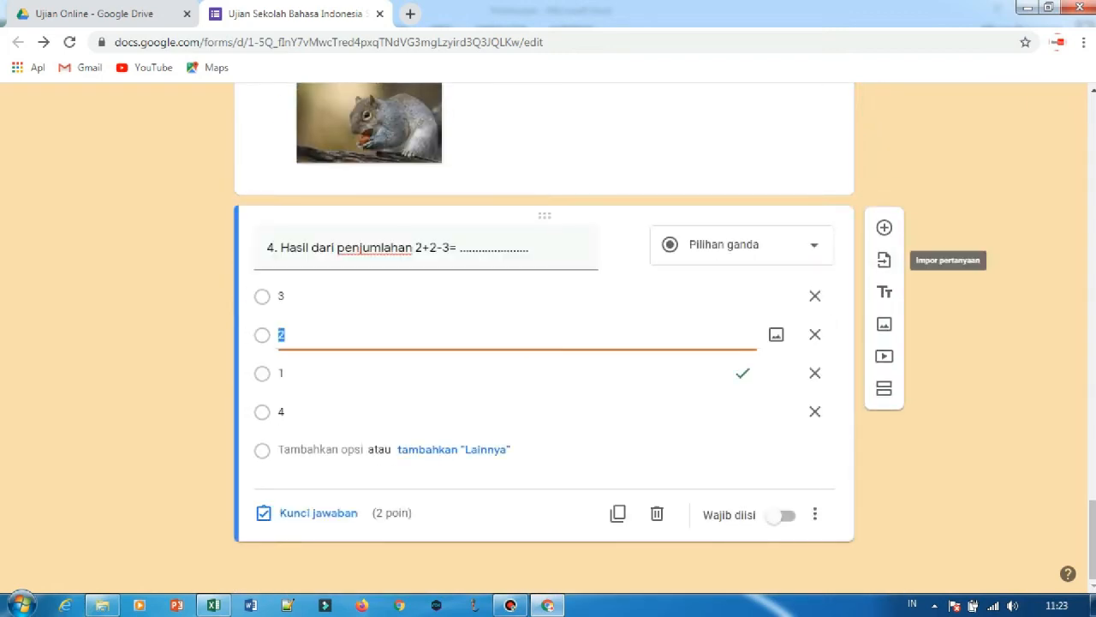
click(883, 227)
text(5.)
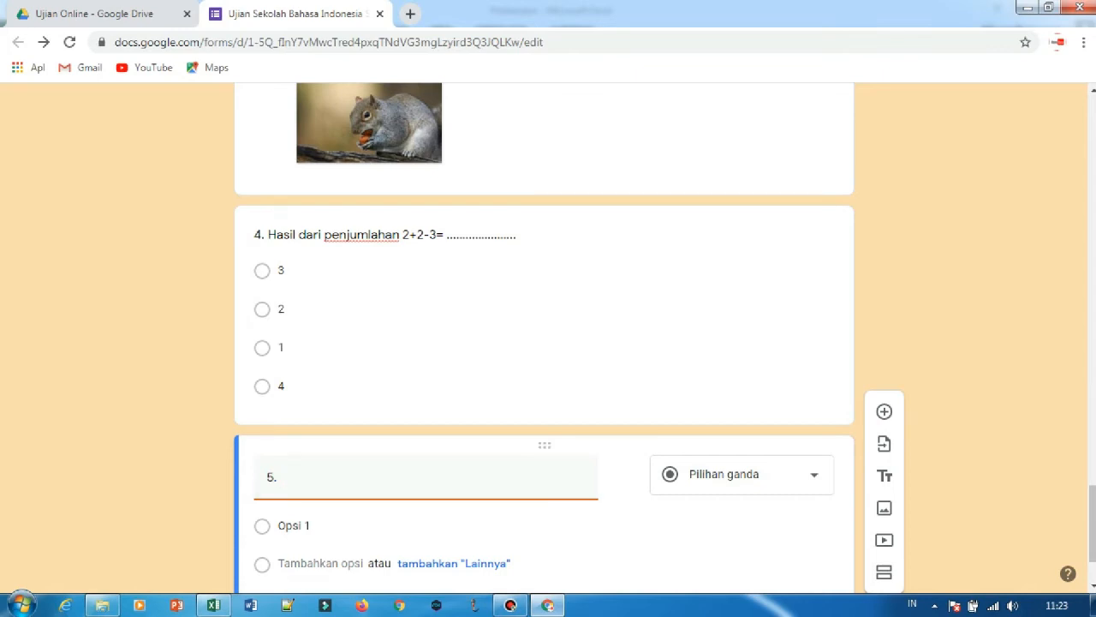
key(alt+Tab)
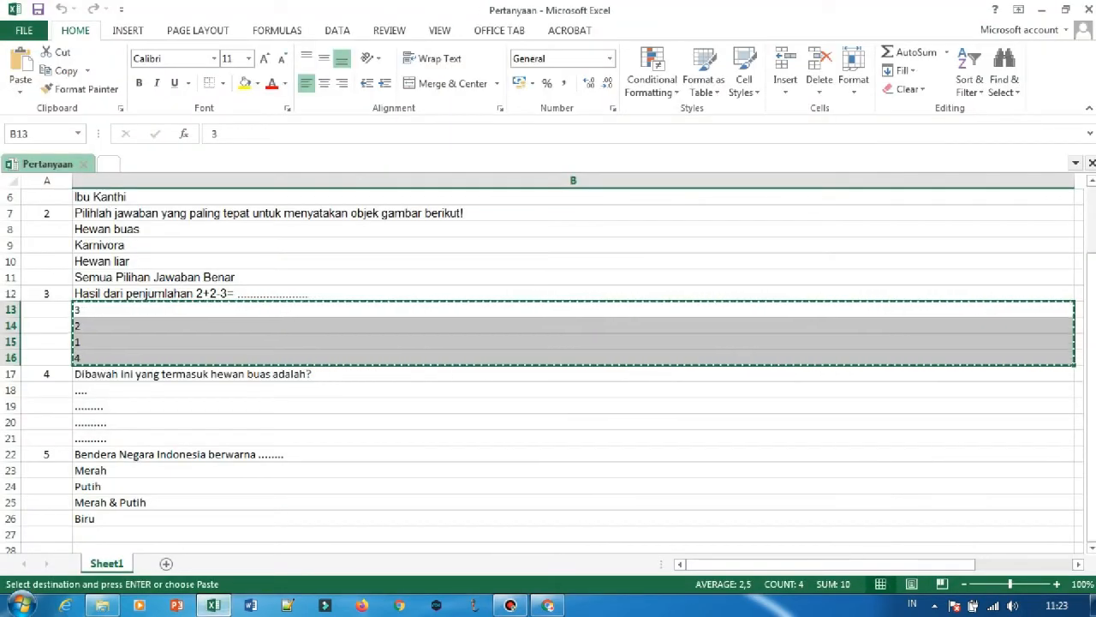
click(179, 455)
key(ctrl+c)
click(511, 606)
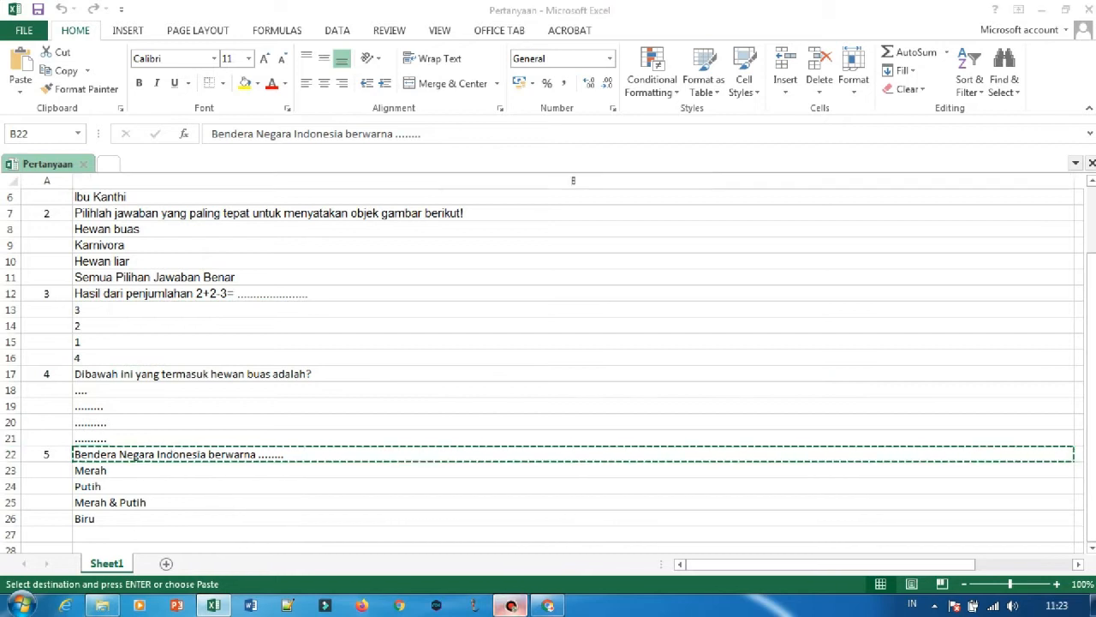
click(511, 606)
click(548, 607)
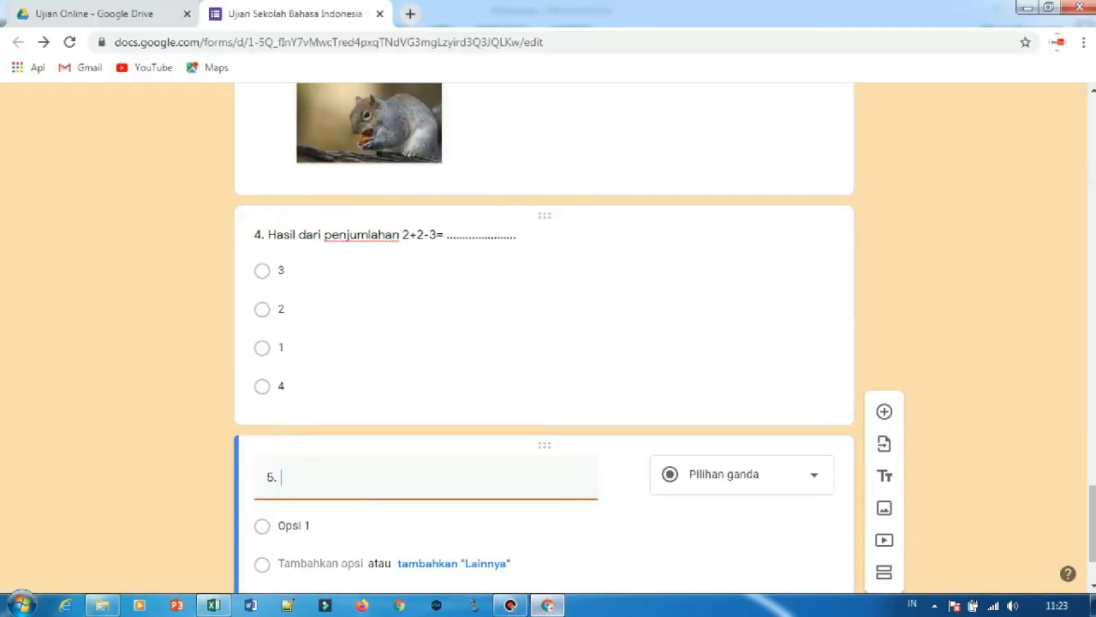
key(ctrl+v)
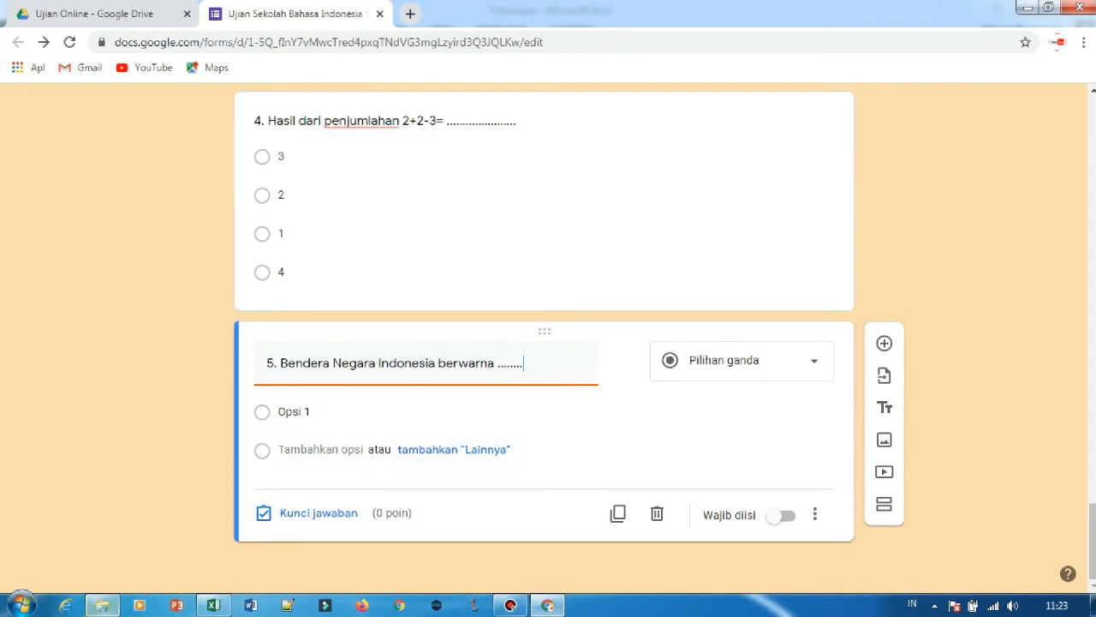
Fill question 5's answer options with Merah, Putih, Merah & Putih and Biru, copied from cells B23 to B26 in Excel.
click(221, 605)
drag(197, 470, 197, 518)
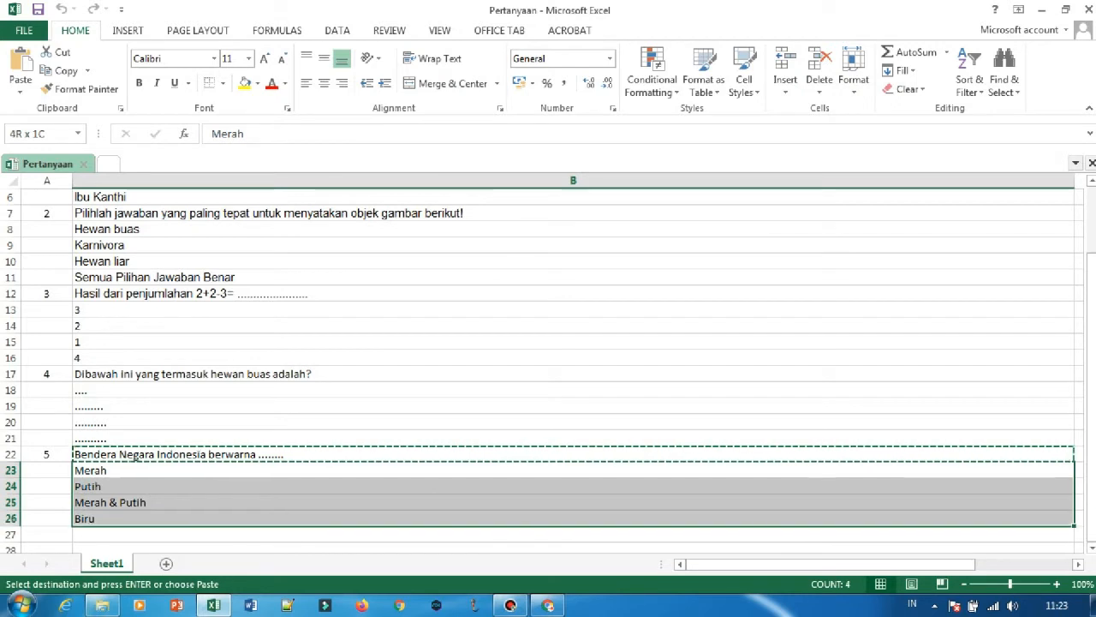
key(ctrl+c)
click(547, 605)
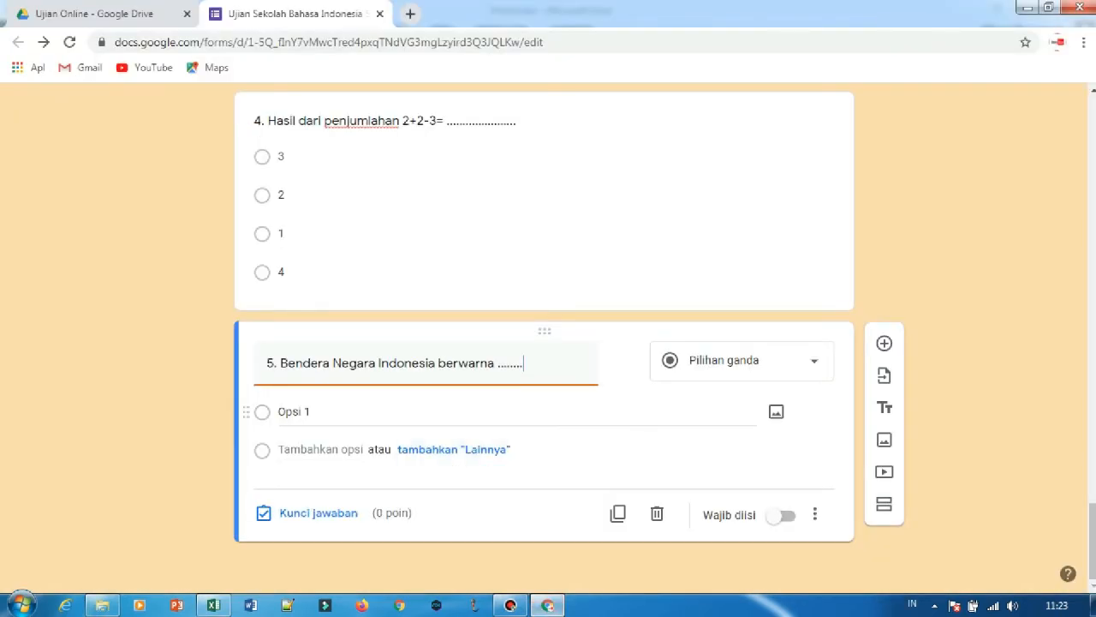
click(371, 412)
key(ctrl+v)
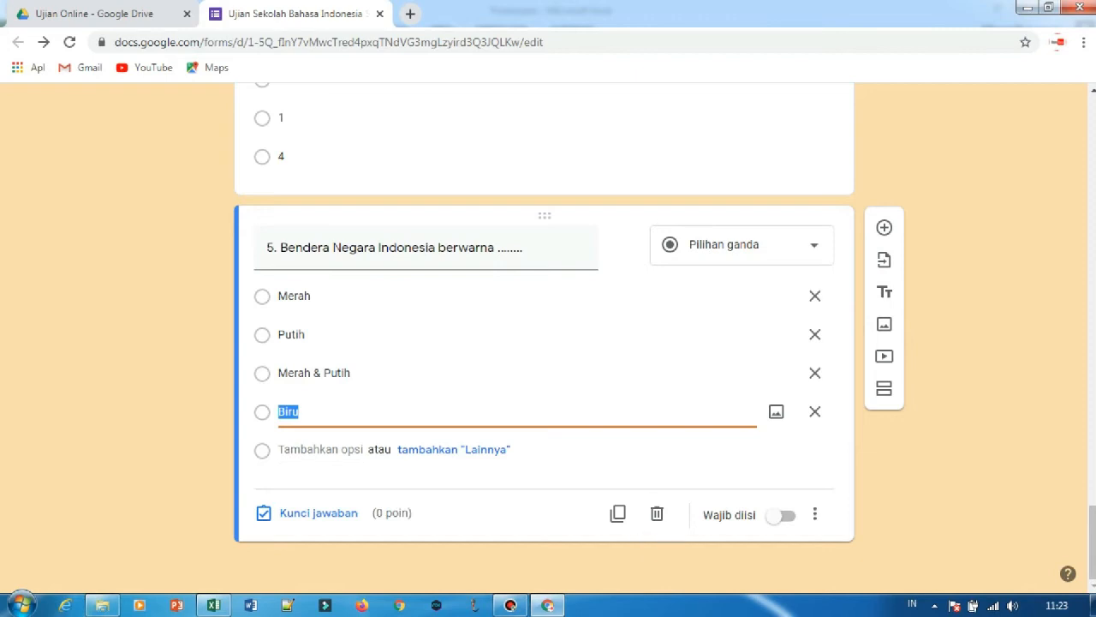
Set question 5's answer key to "Merah & Putih" with a score of 2 points.
click(318, 512)
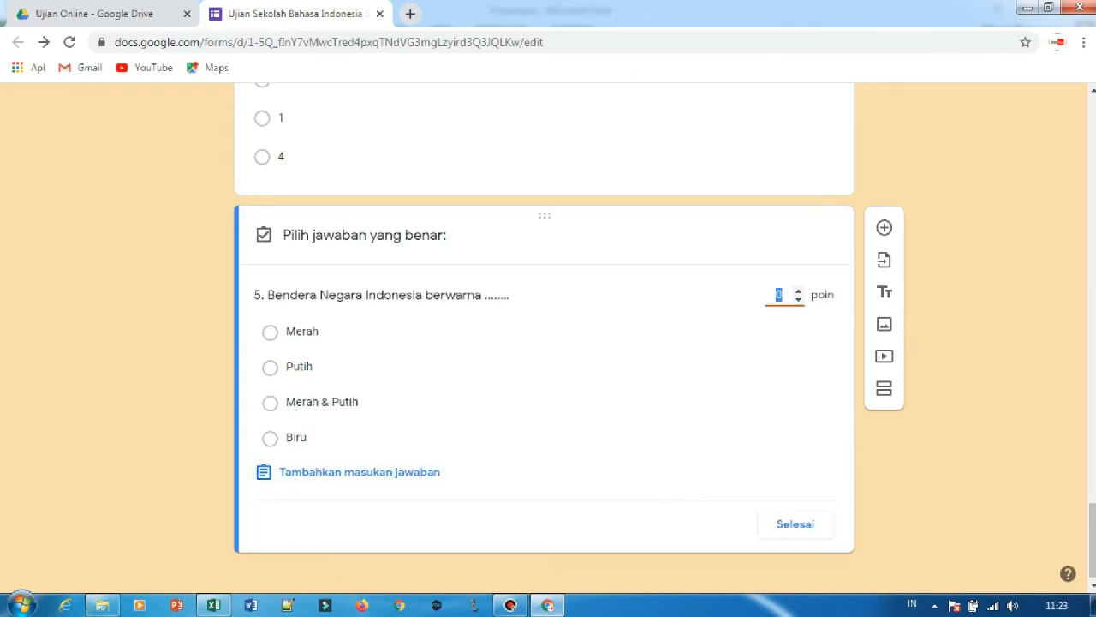
click(270, 402)
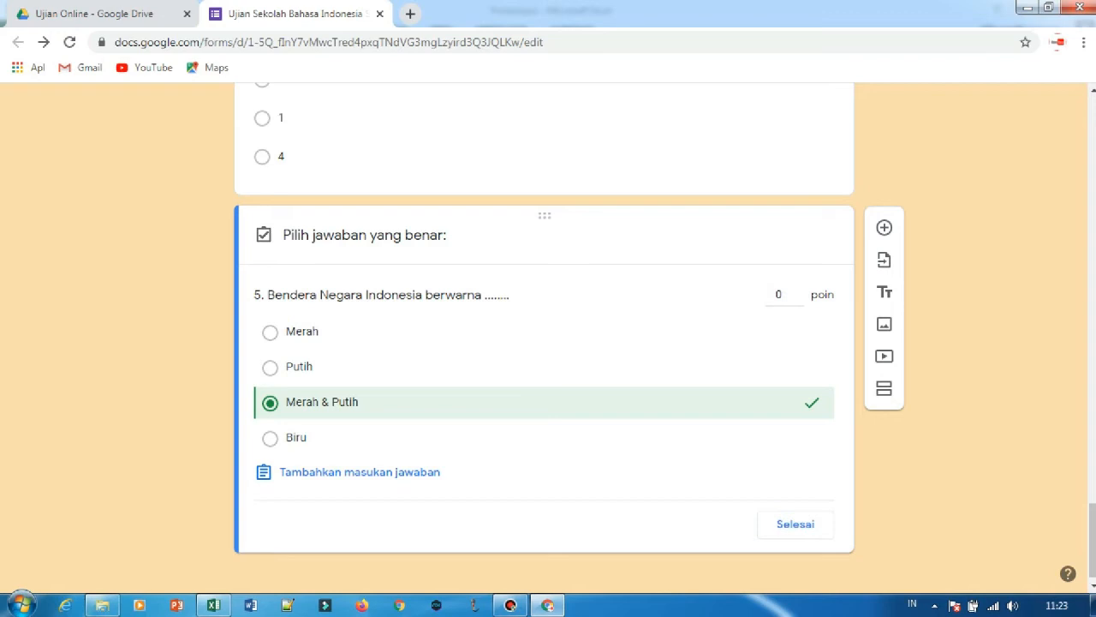
click(798, 291)
click(799, 291)
click(796, 525)
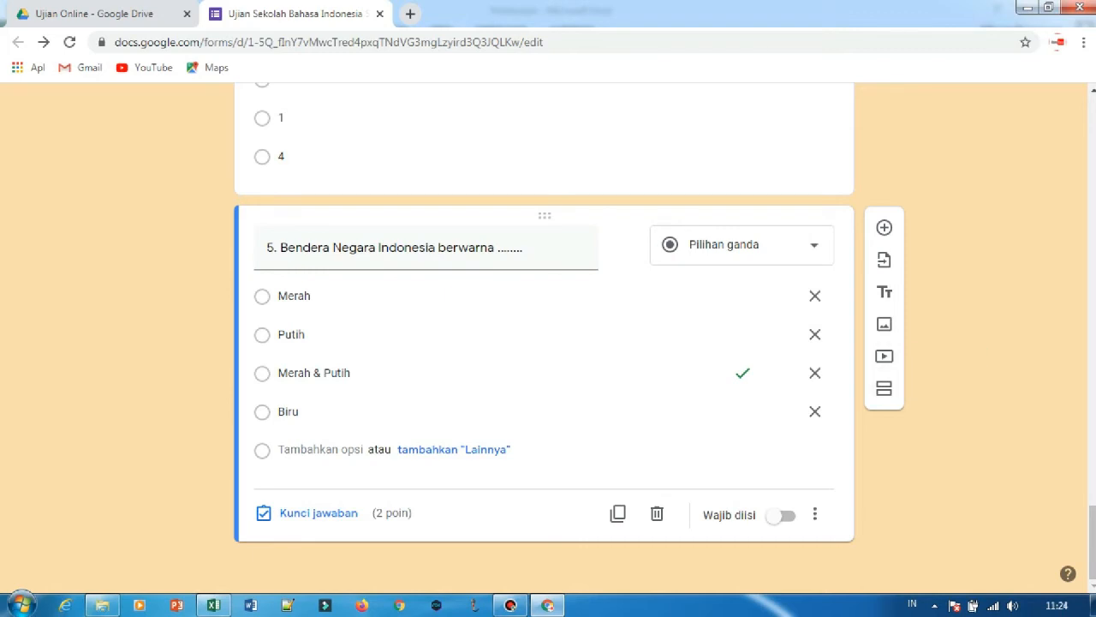
click(884, 388)
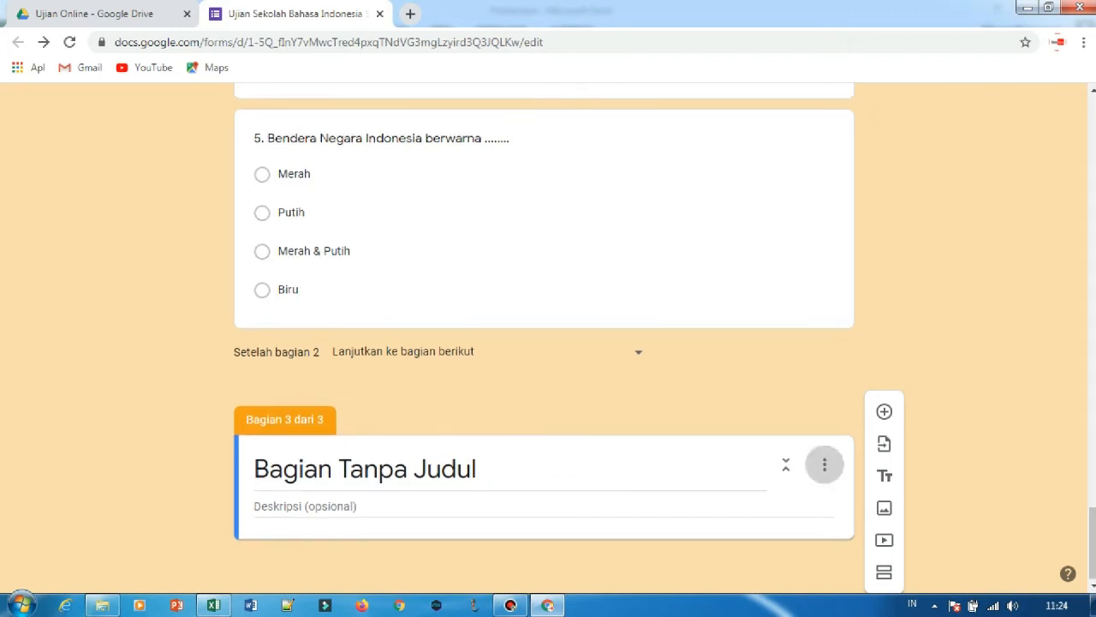
click(825, 465)
click(853, 515)
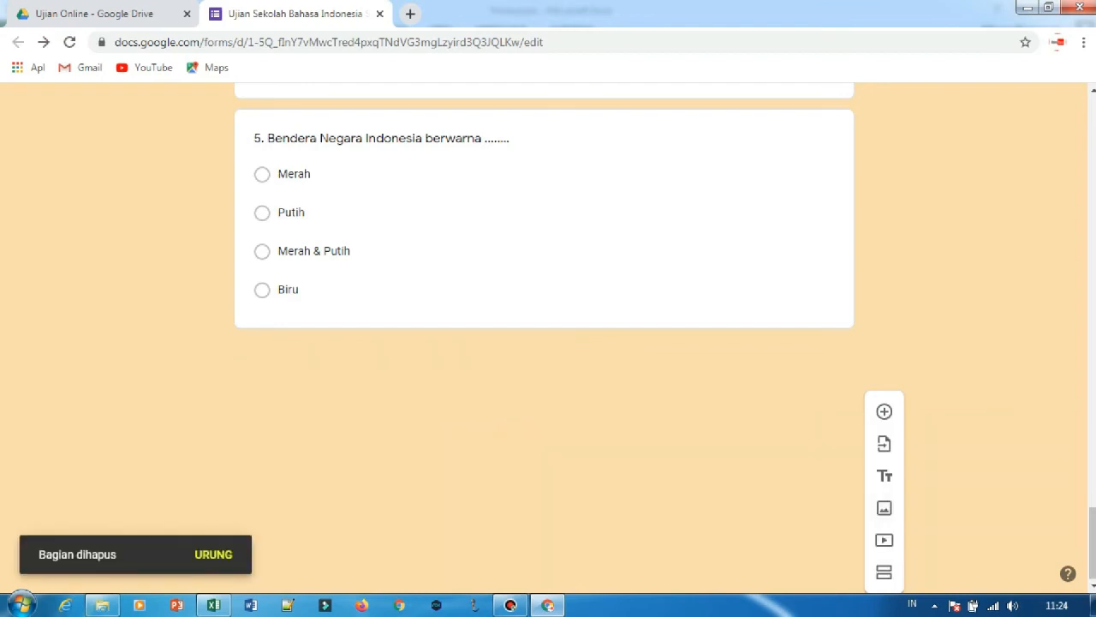
Create a new response spreadsheet for the form named "Hasil Ujian (Respons)" and close its browser tab.
scroll(544, 342, up, 20)
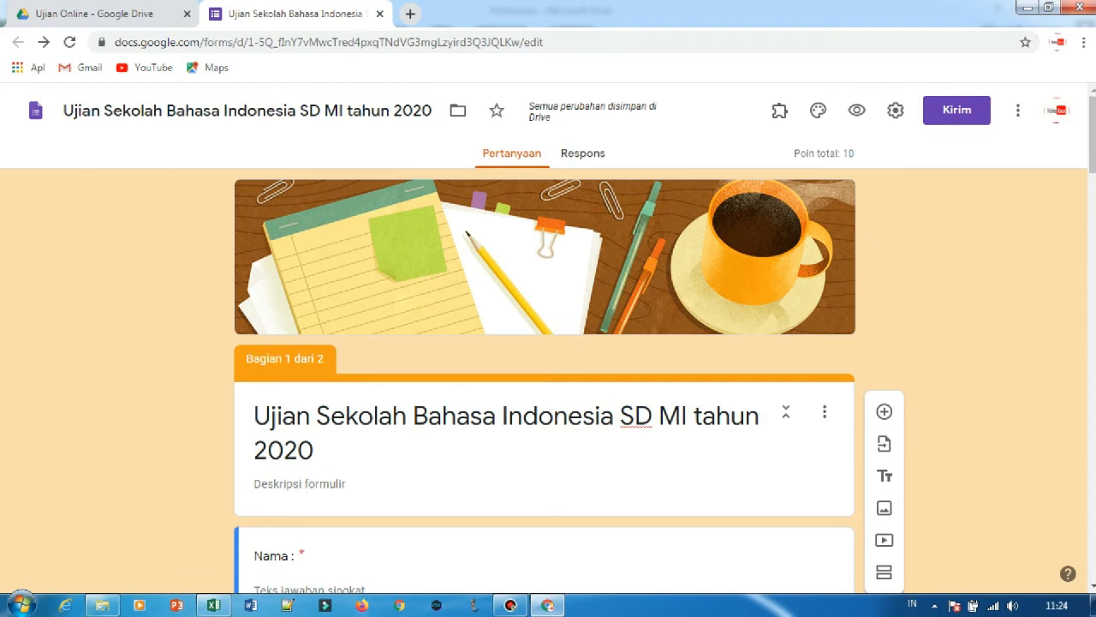
click(583, 153)
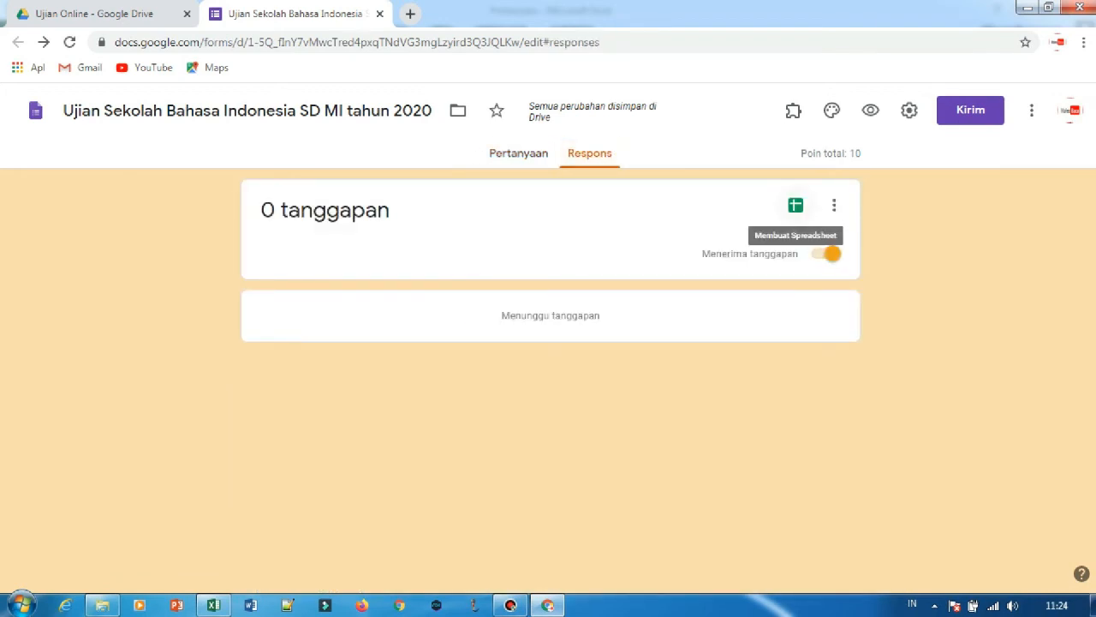
click(795, 205)
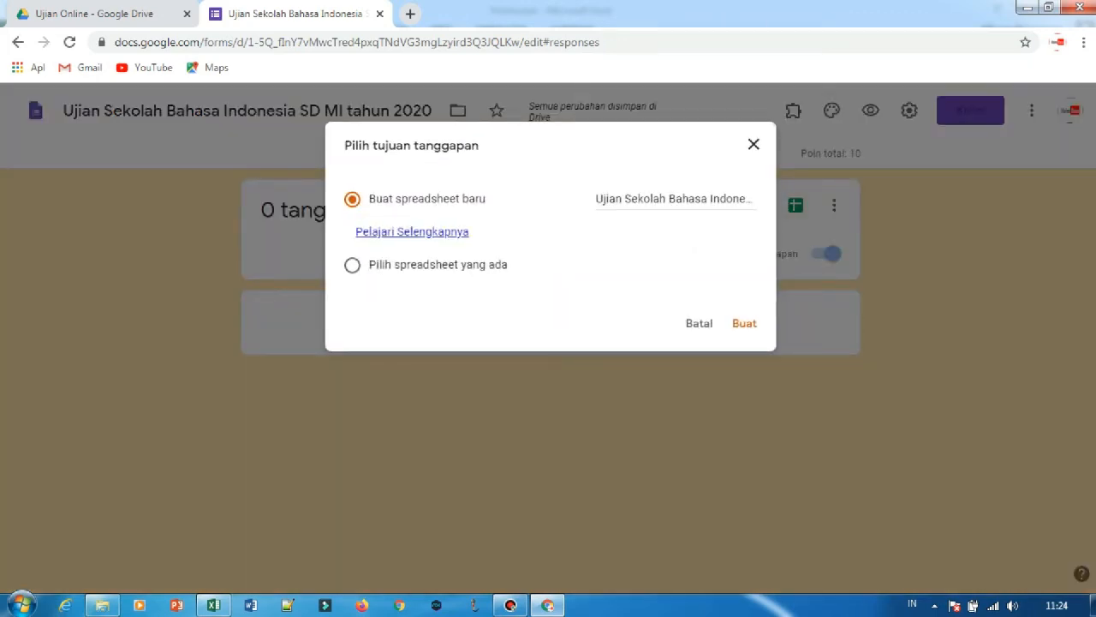
drag(597, 198, 698, 198)
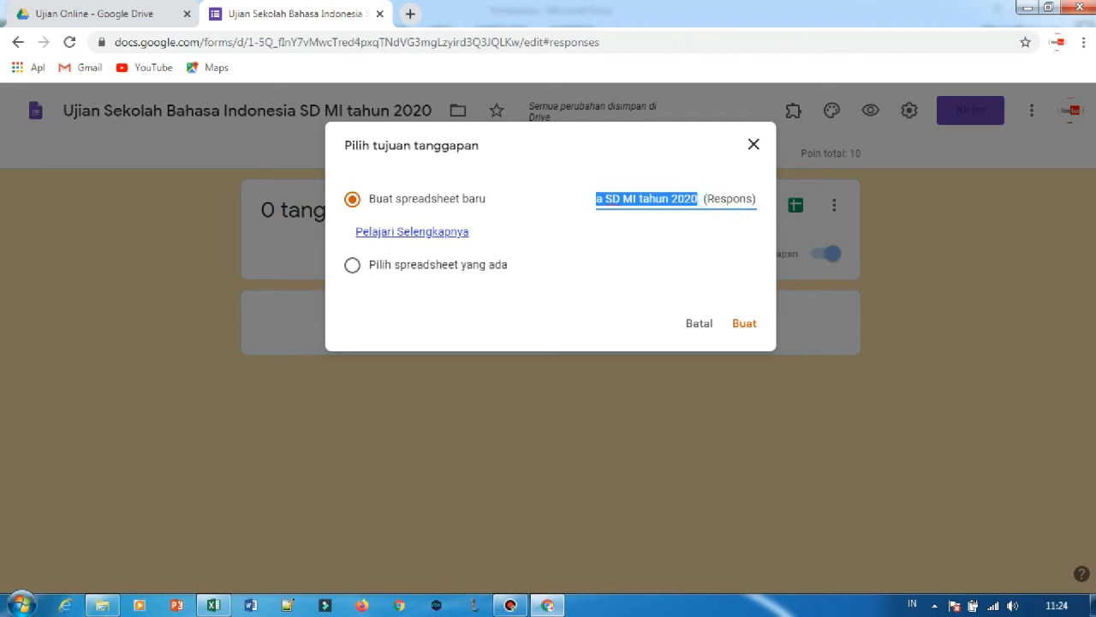
key(Caps_Lock)
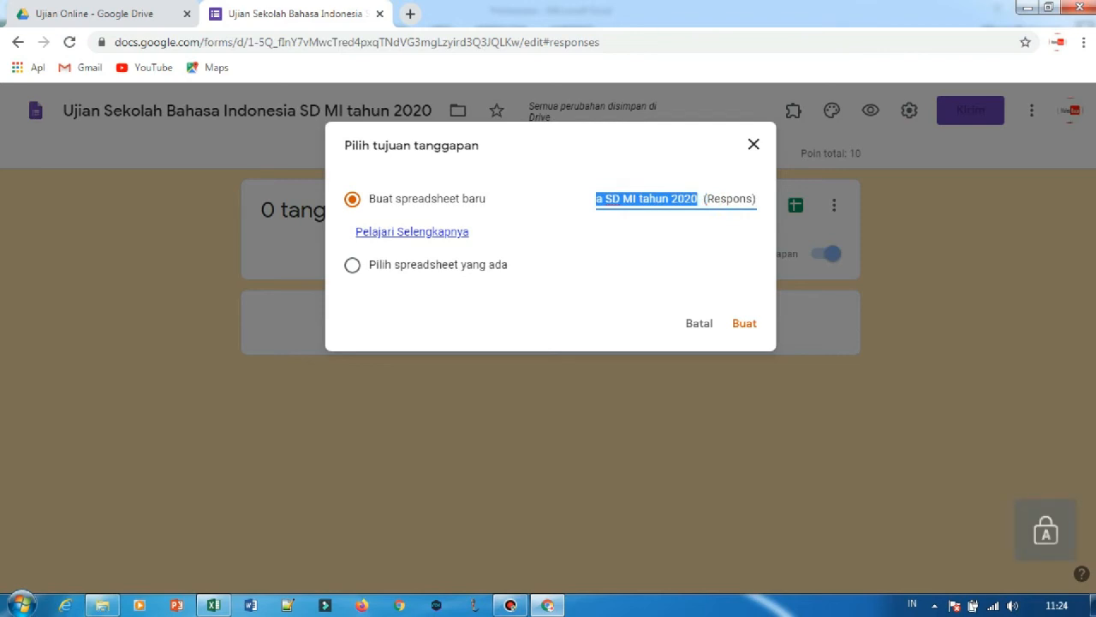
text(Hasil )
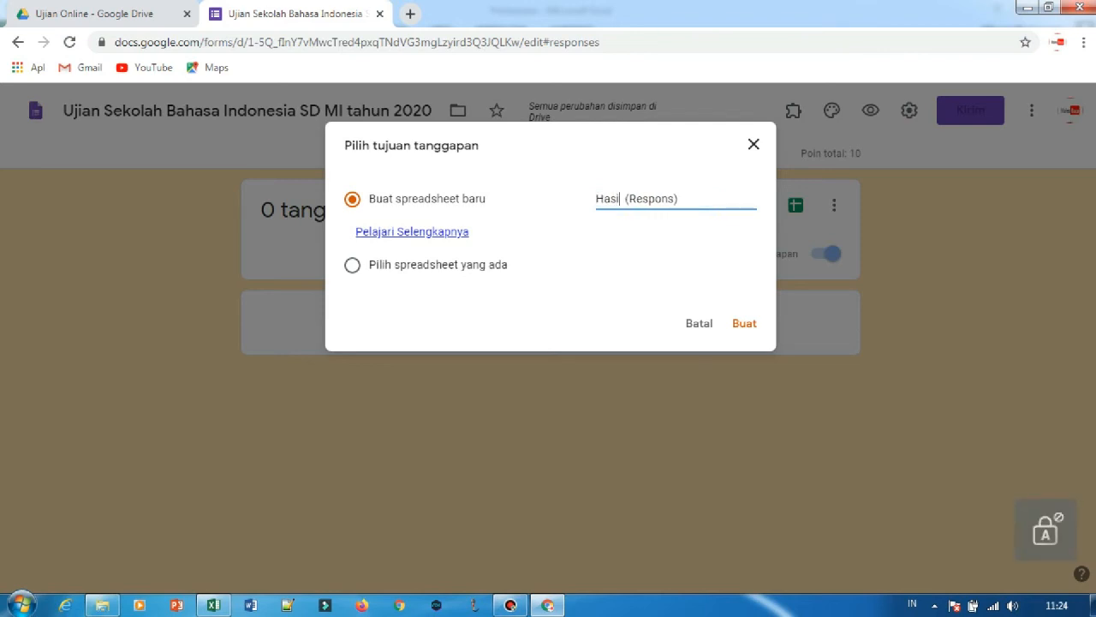
text(Ujian)
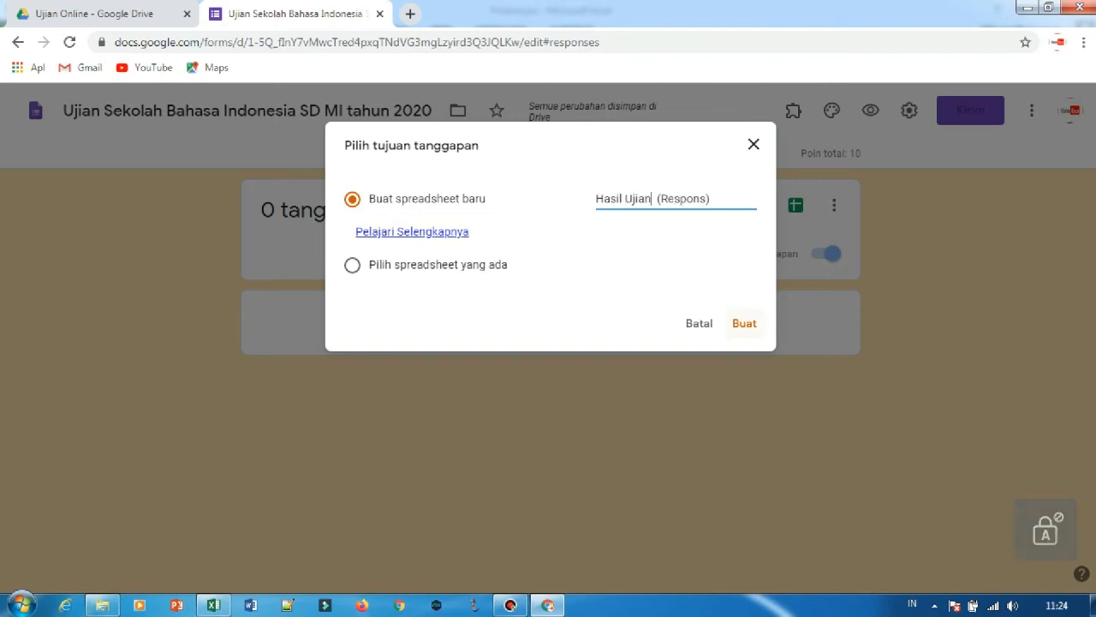
key(Return)
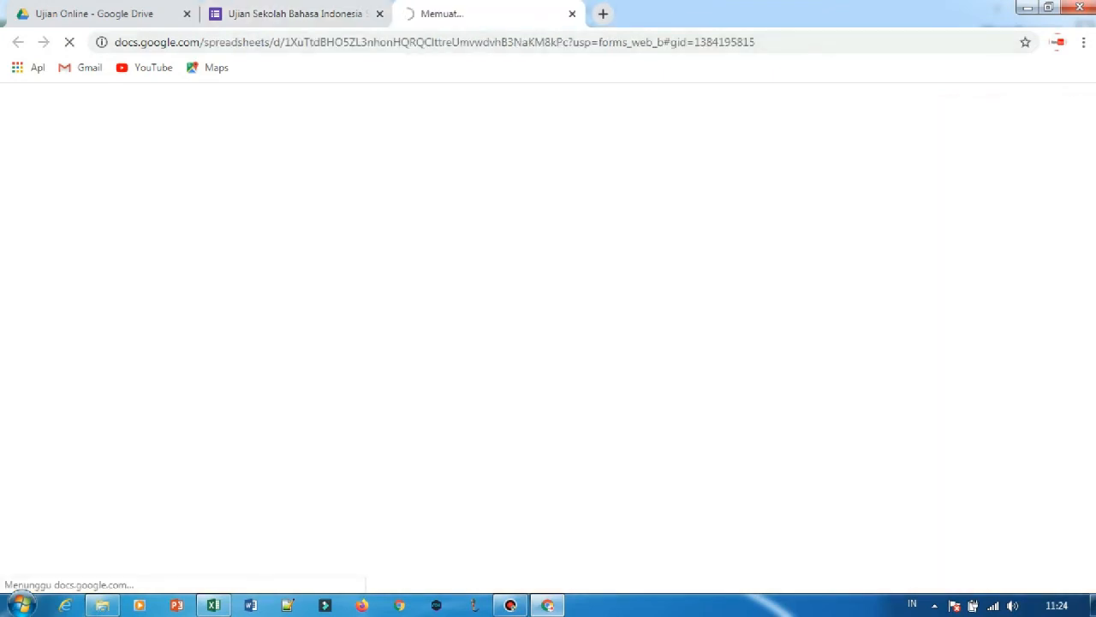
drag(514, 14, 334, 14)
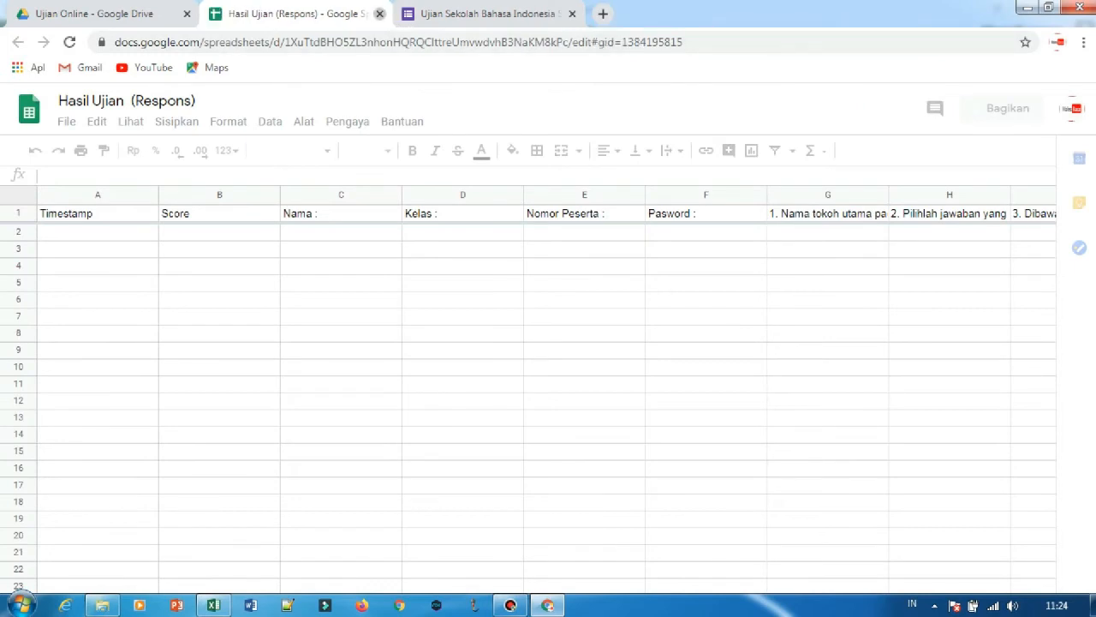
click(379, 14)
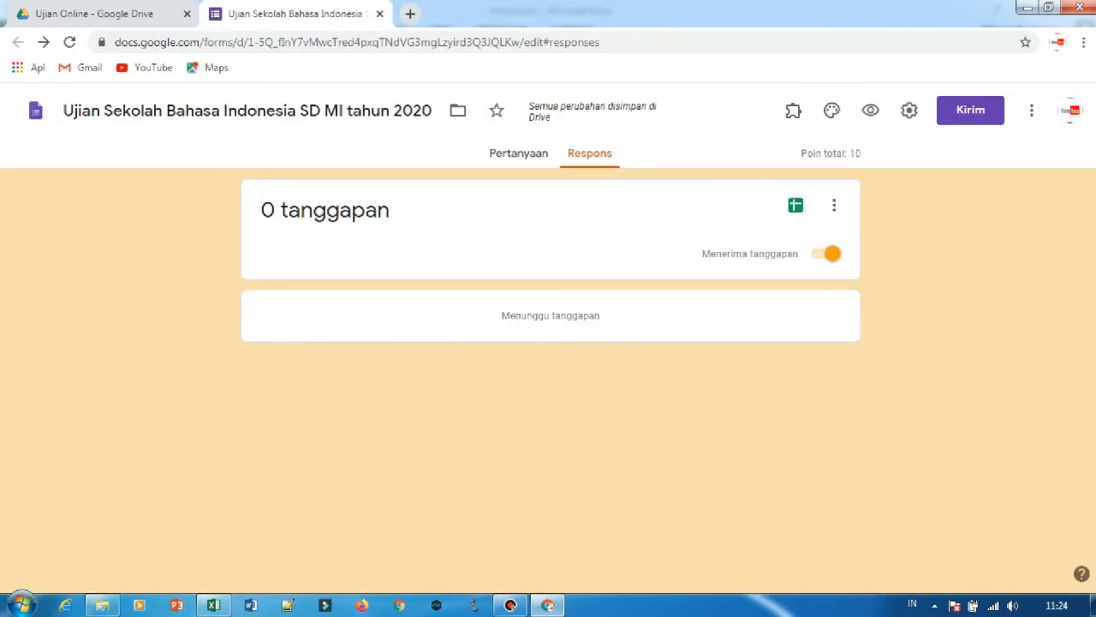
Return to the form's questions and copy its shortened sharing link.
click(518, 153)
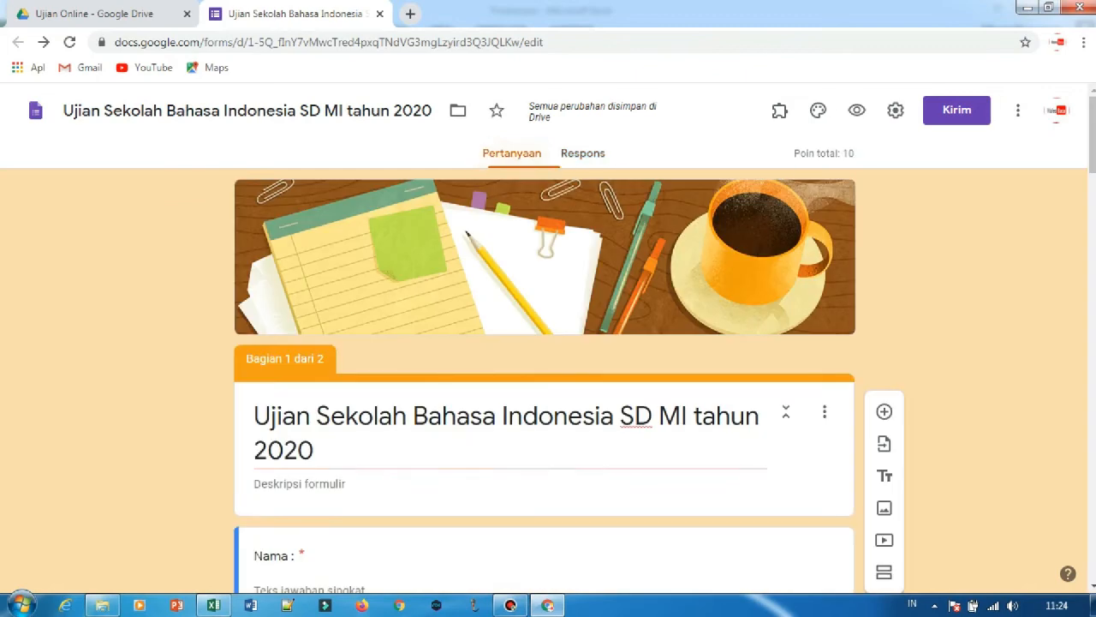
scroll(545, 342, down, 15)
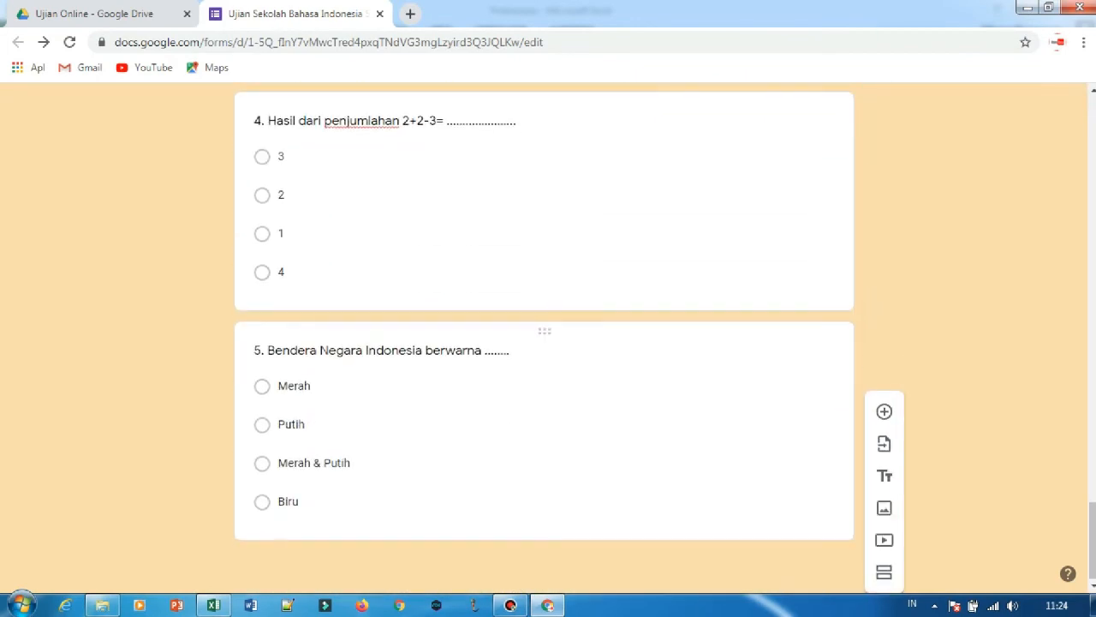
scroll(545, 342, up, 15)
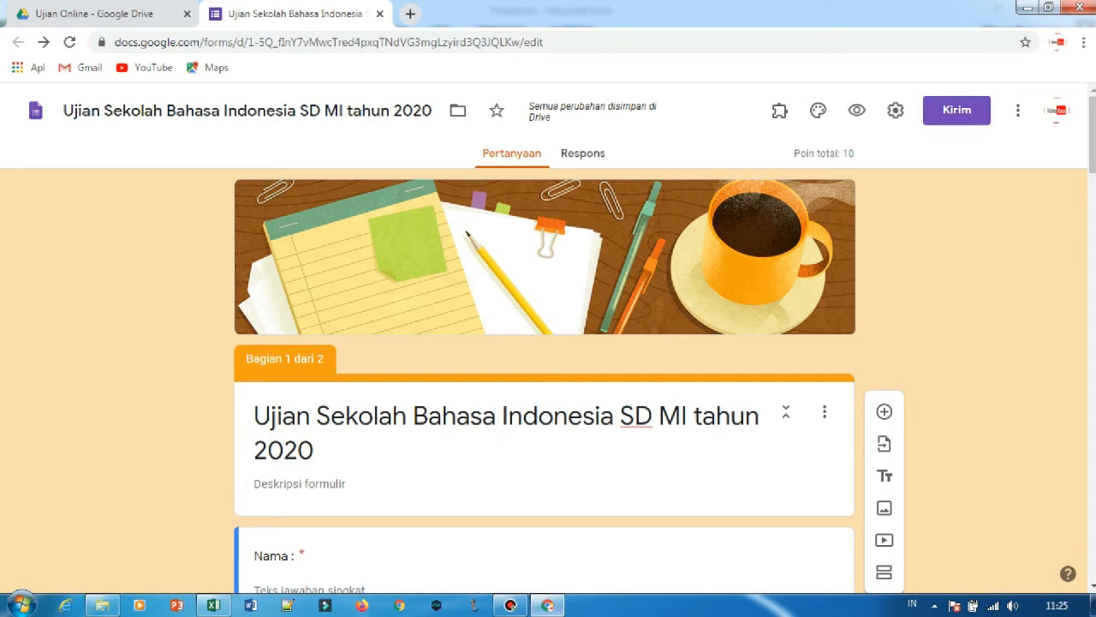
click(957, 109)
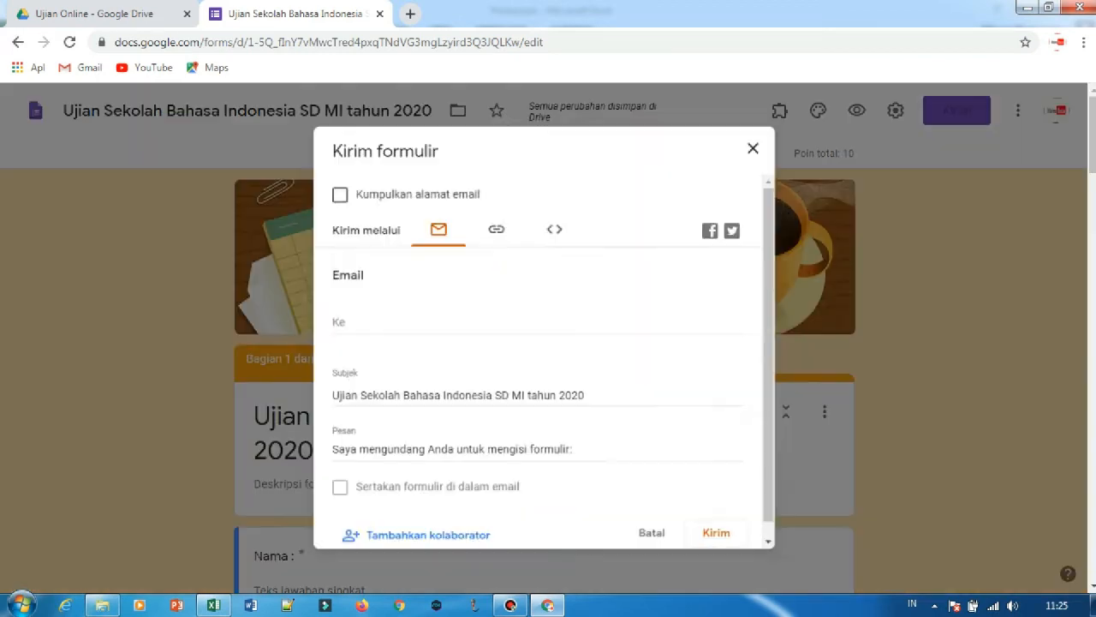
click(495, 225)
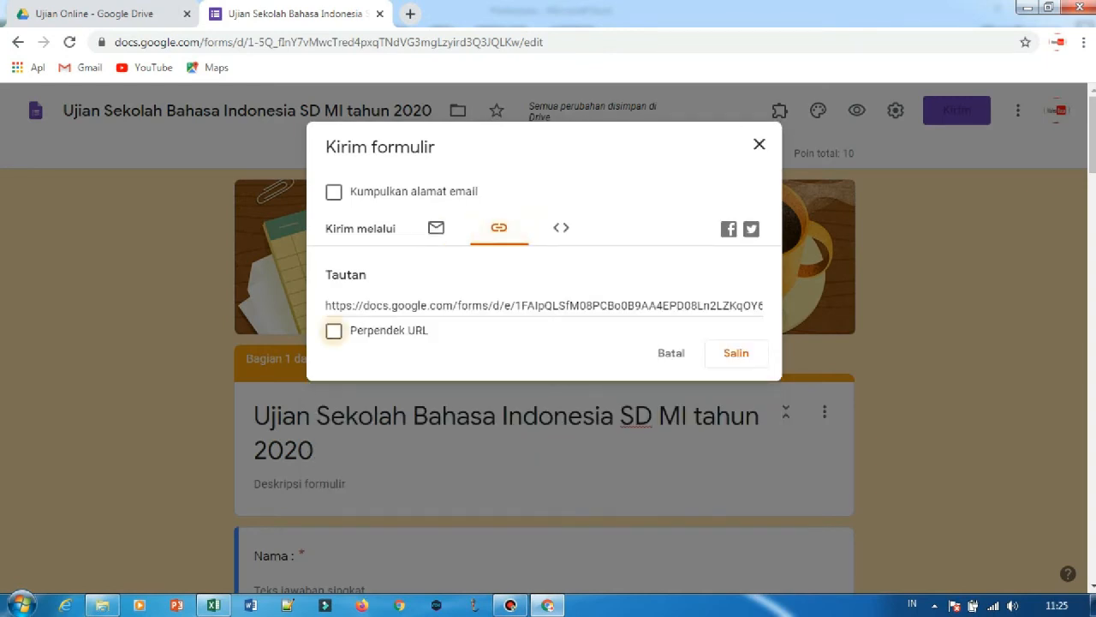
click(333, 330)
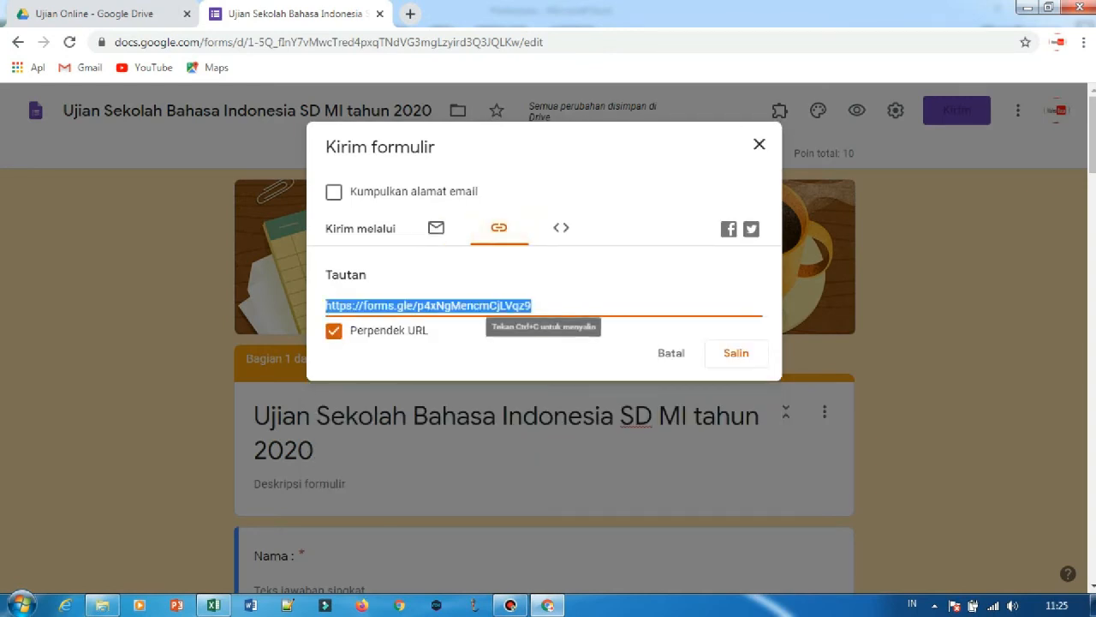
click(736, 353)
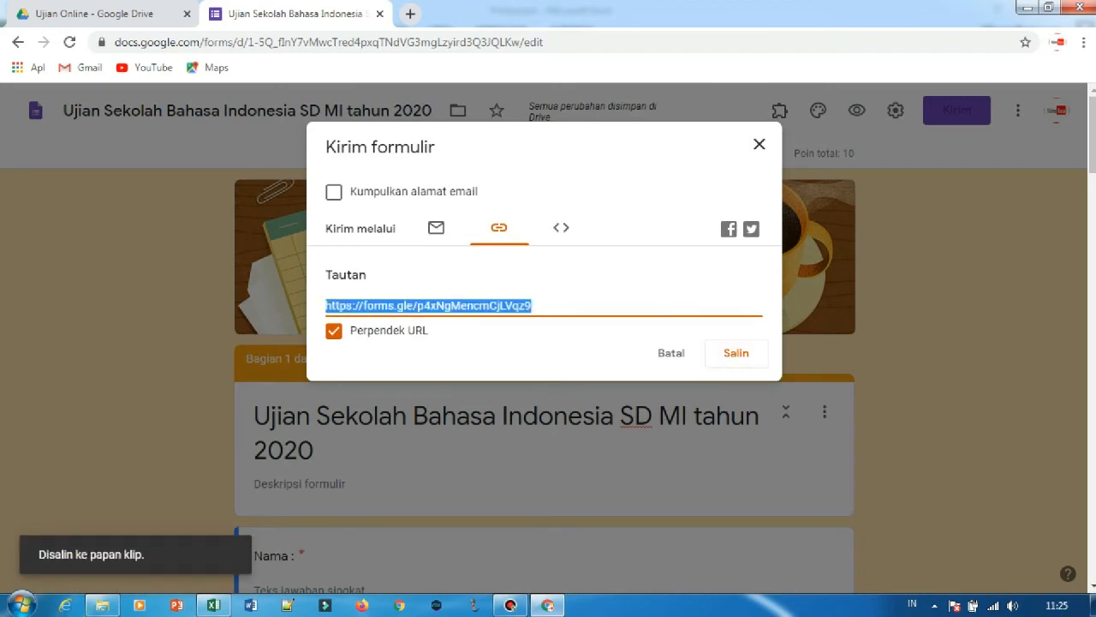
Paste the shortened form link into a new Notepad document, and close the form's send dialog.
click(20, 605)
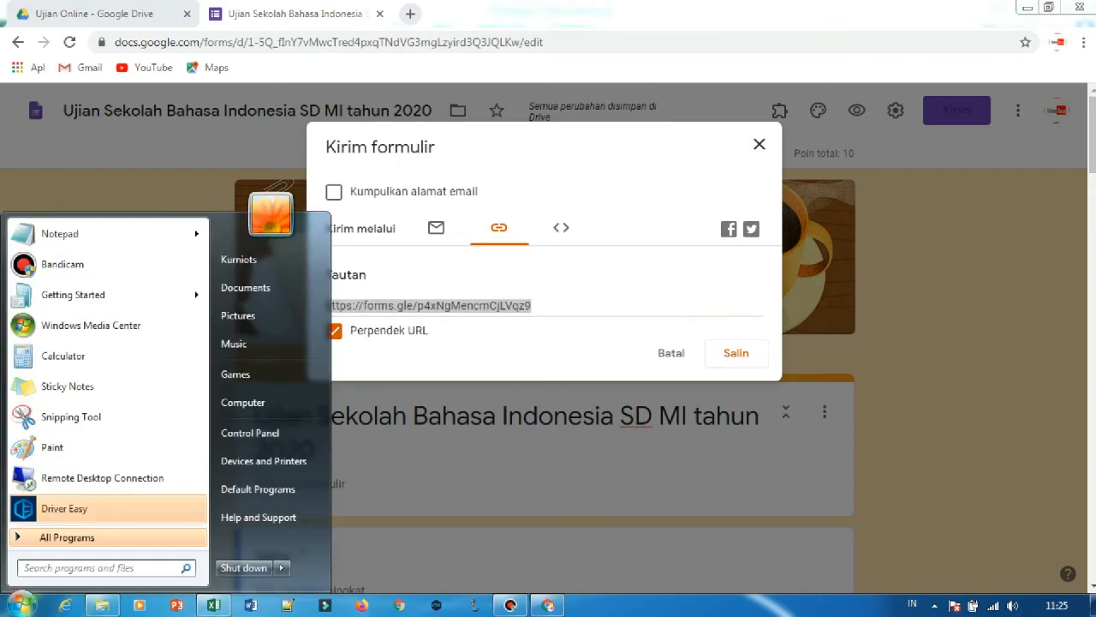
text(note)
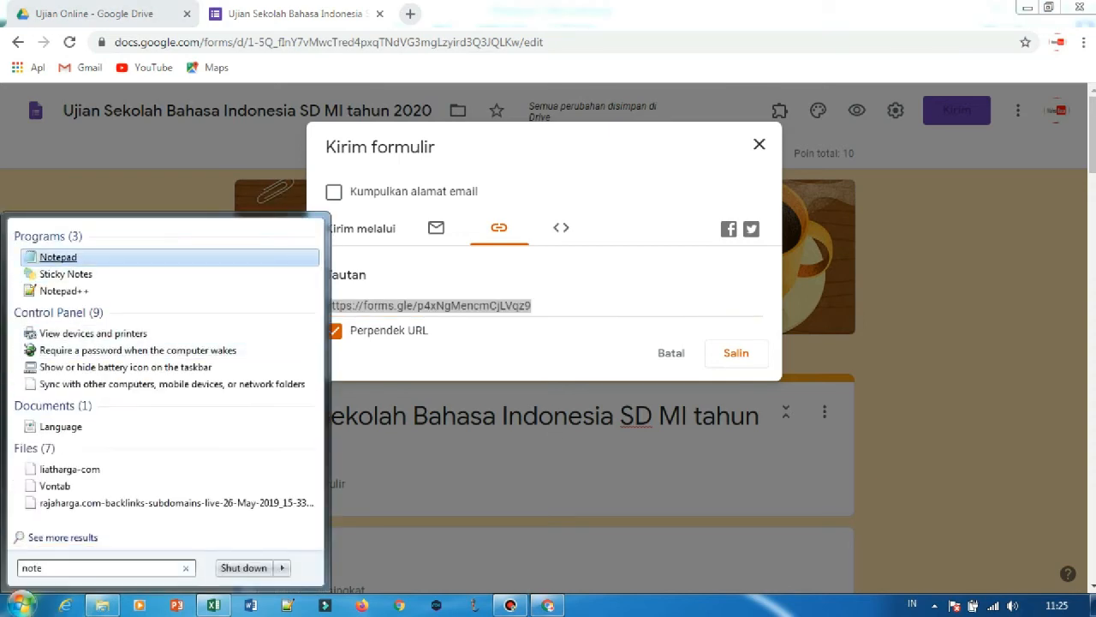
key(Return)
text(https://forms.gle/p4xNgMencmCjLVqz9)
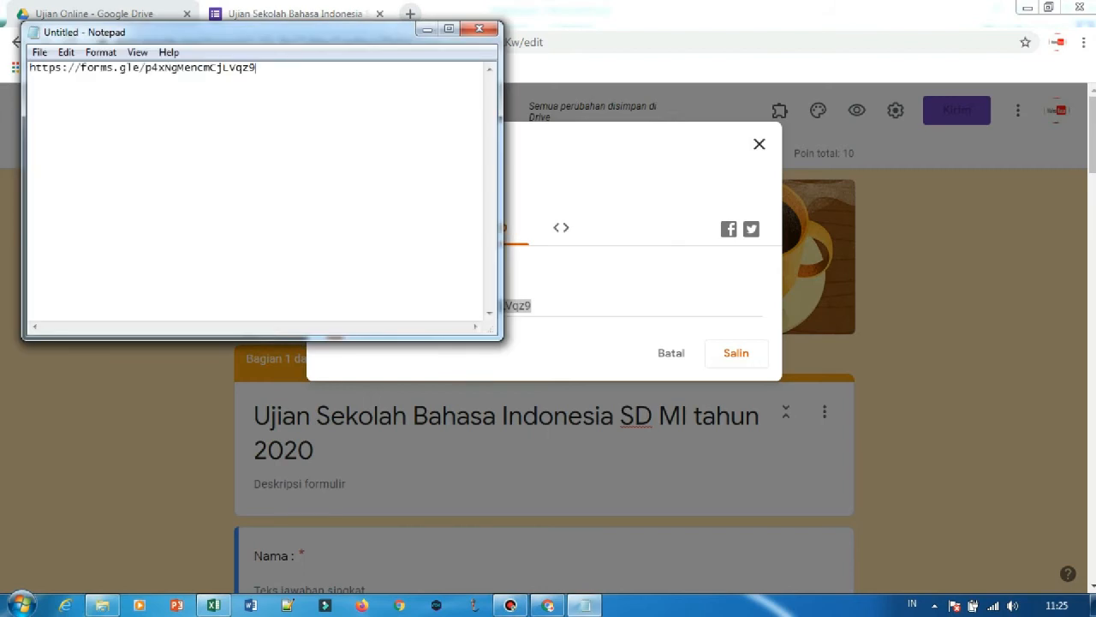
key(alt+Tab)
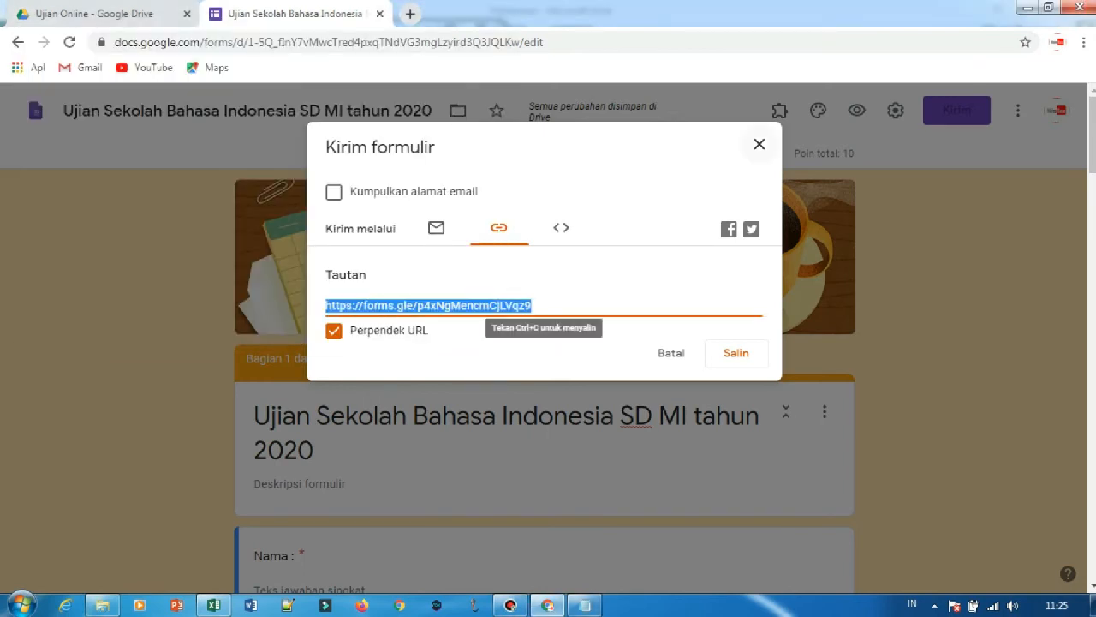
click(760, 143)
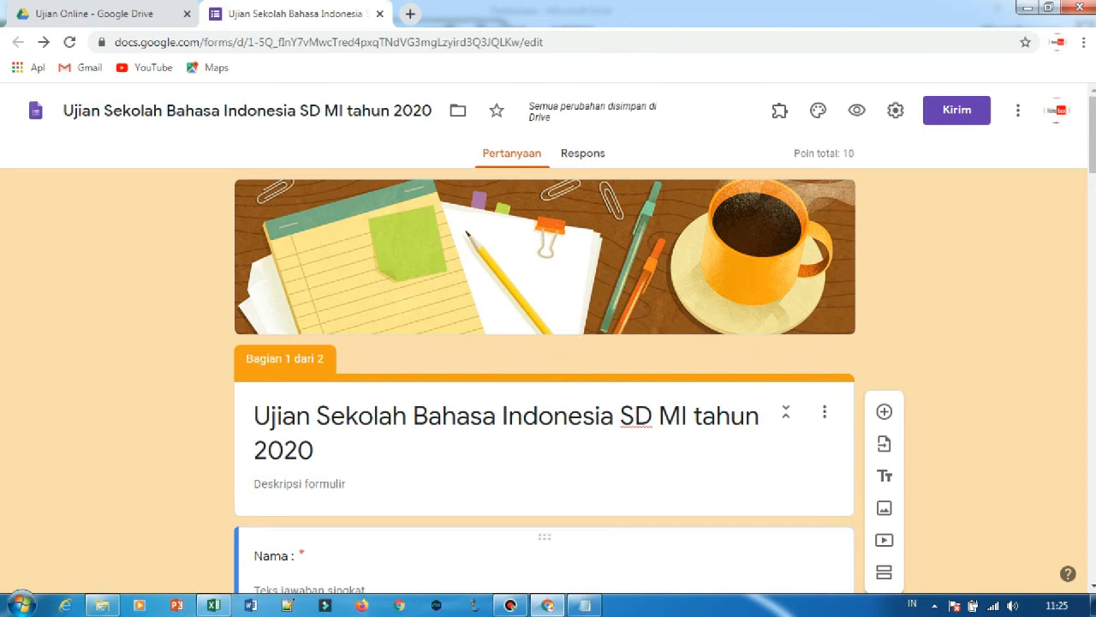
Open the shortened form link saved in Notepad in a new browser tab.
click(585, 605)
key(ctrl+a)
key(ctrl+c)
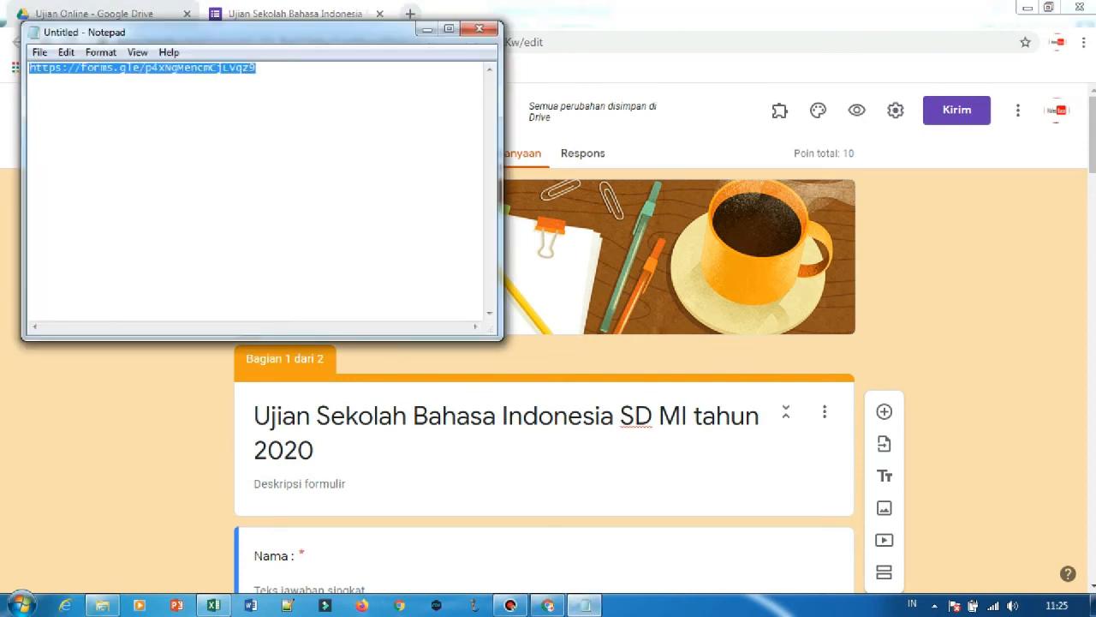
key(alt+Tab)
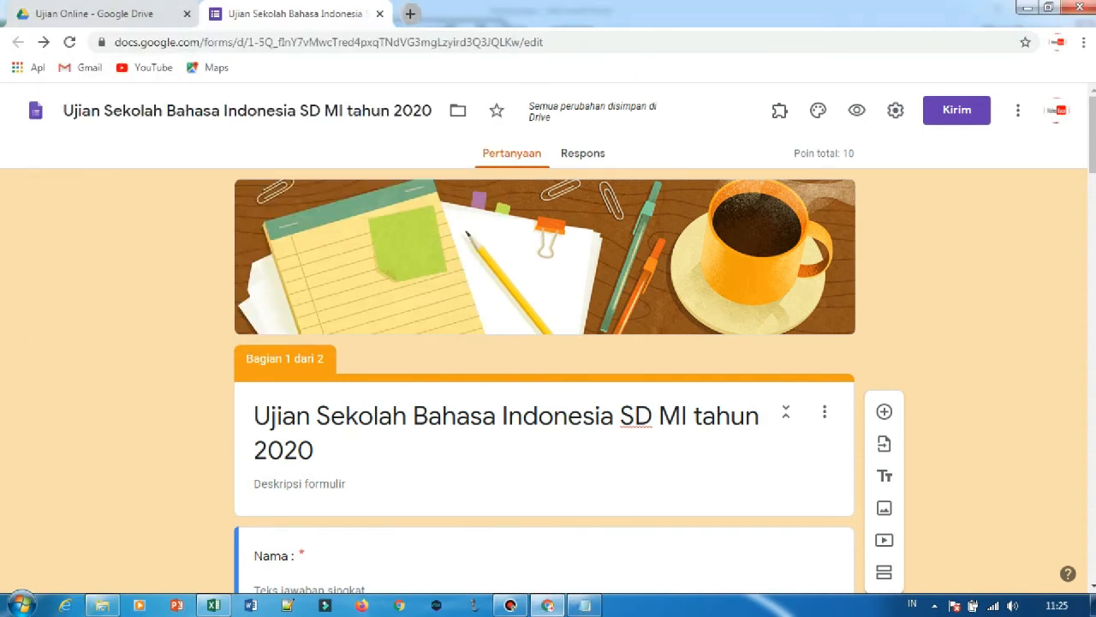
click(411, 14)
key(ctrl+v)
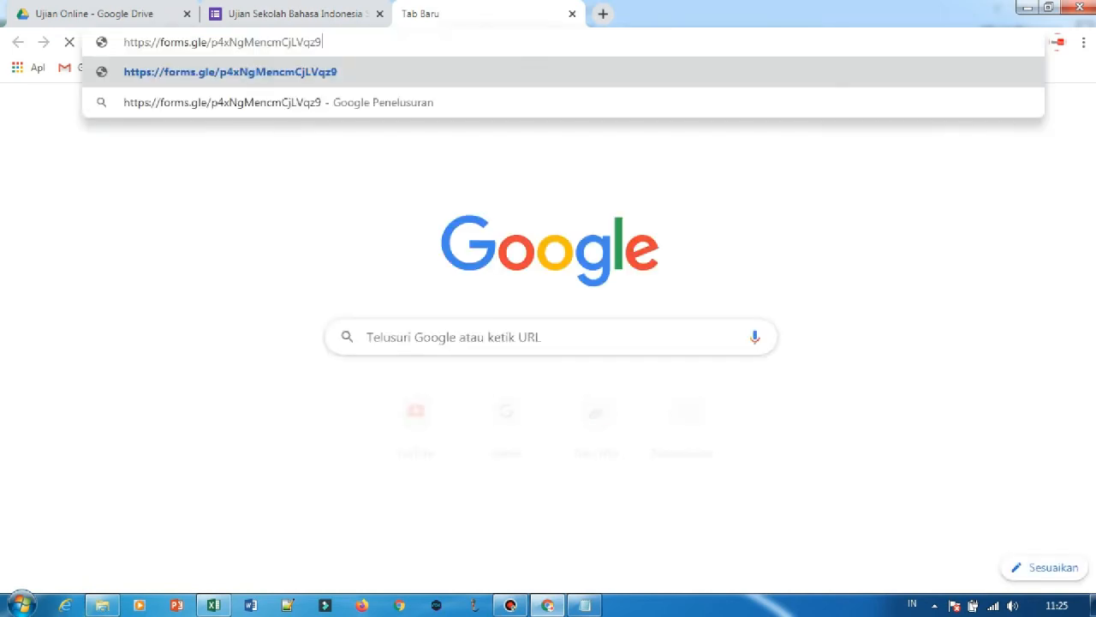
key(Return)
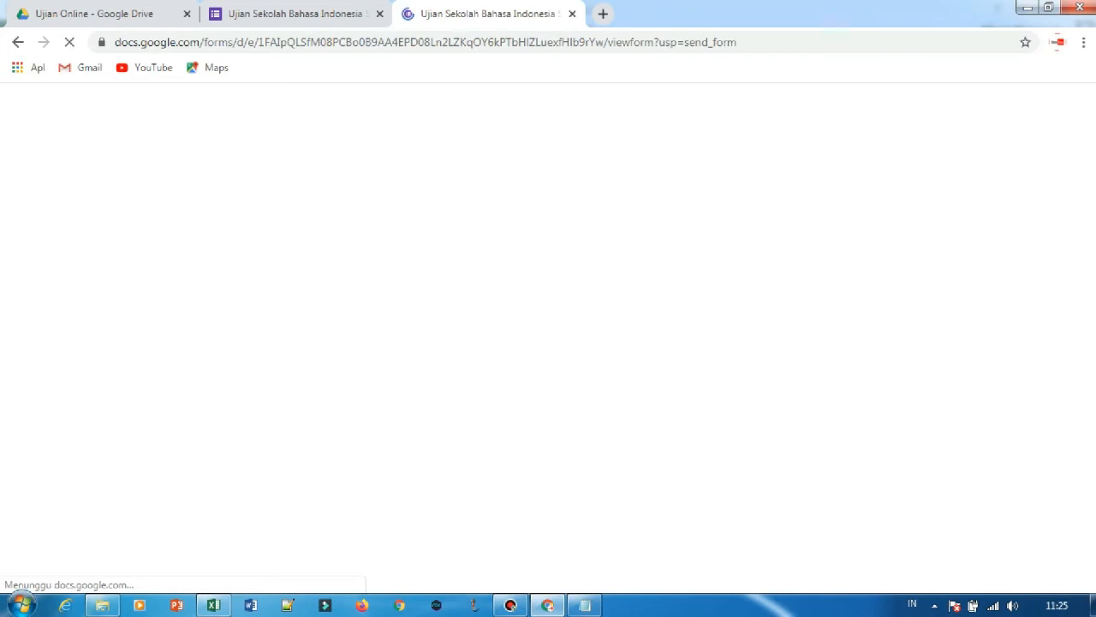
Examine the exam form's first page at full width and in a restored, narrow browser window.
scroll(545, 334, down, 10)
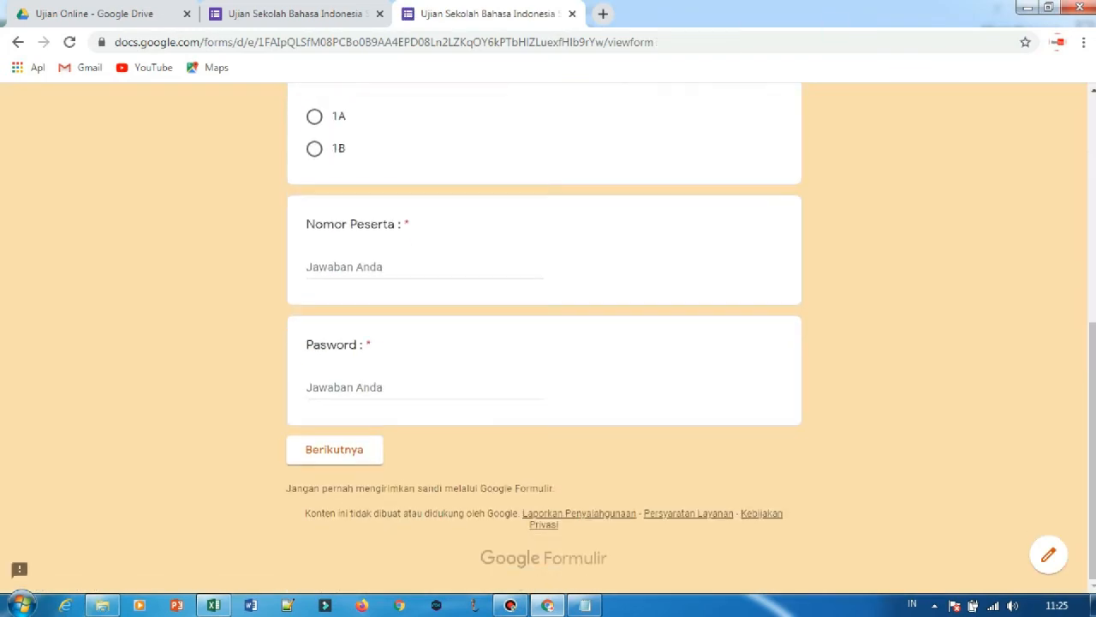
scroll(544, 334, up, 5)
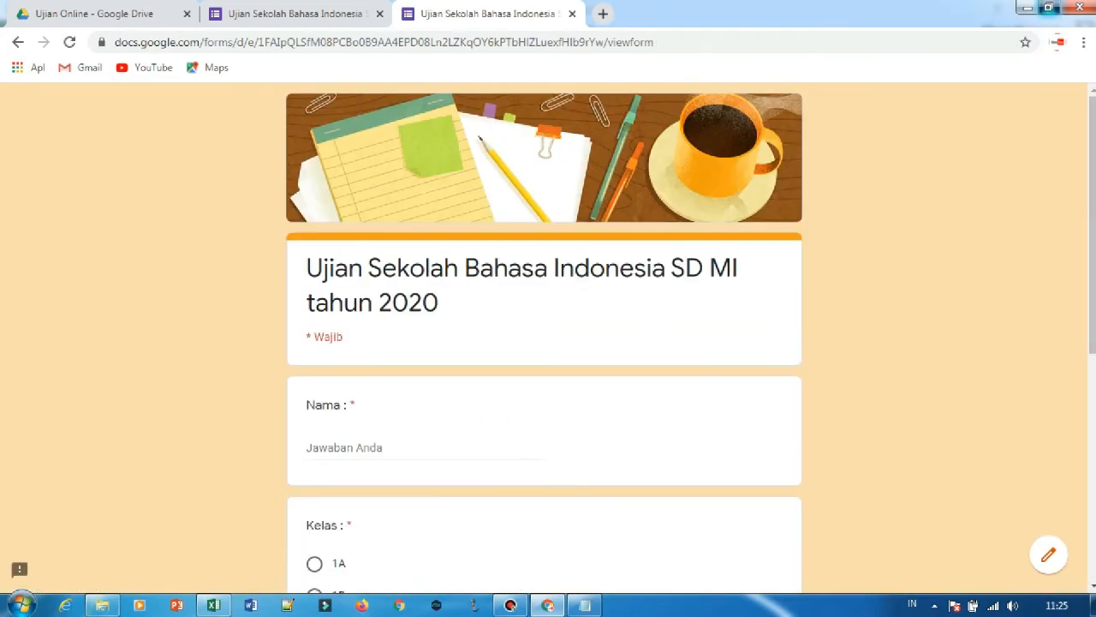
click(1048, 7)
scroll(257, 334, down, 10)
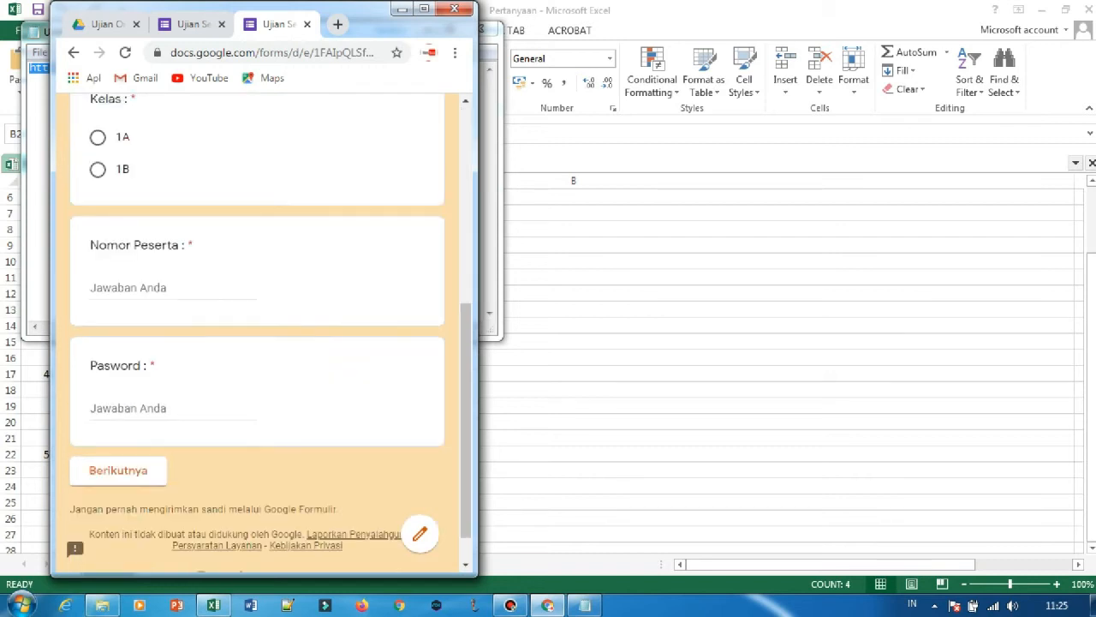
scroll(257, 334, up, 10)
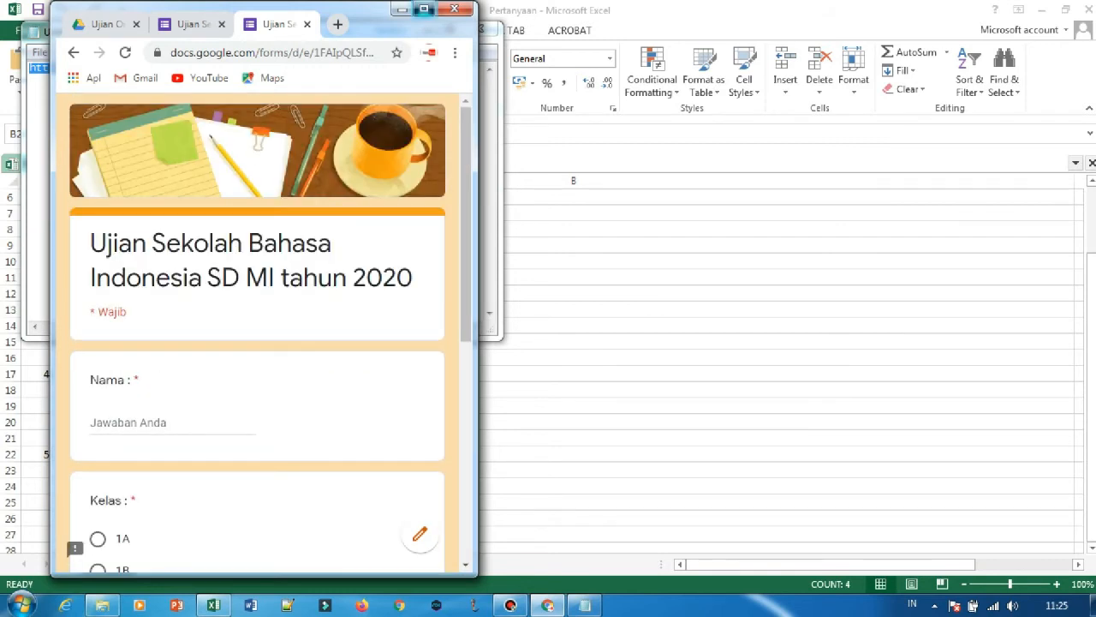
Maximize the browser window and enter the student's name in the exam form's Nama field.
click(423, 8)
click(427, 448)
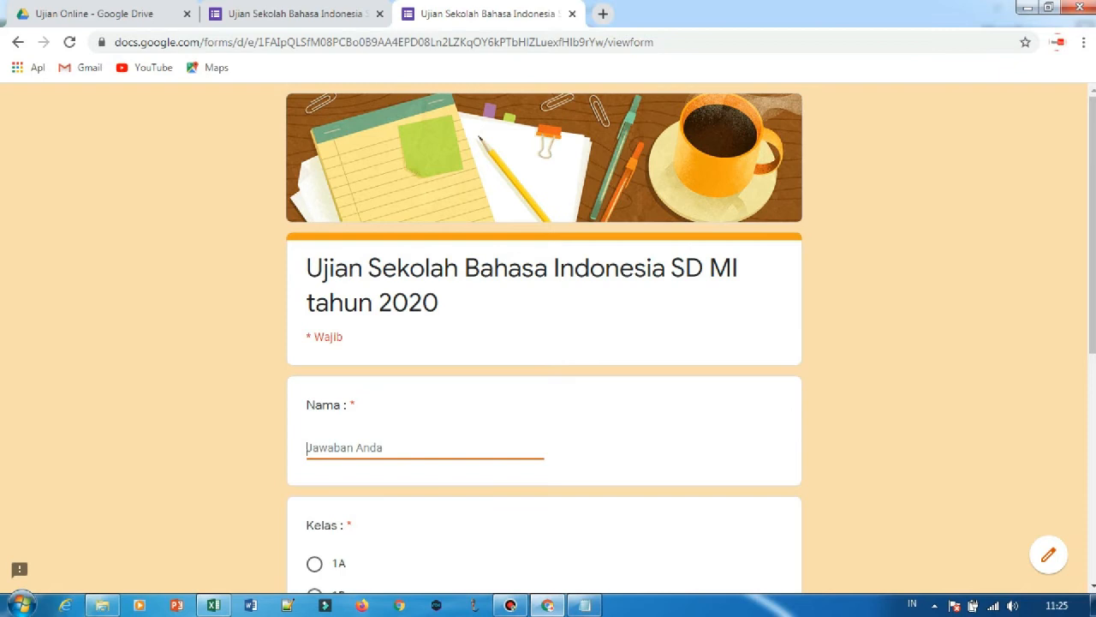
key(Caps_Lock)
text(D)
key(Caps_Lock)
text(ede)
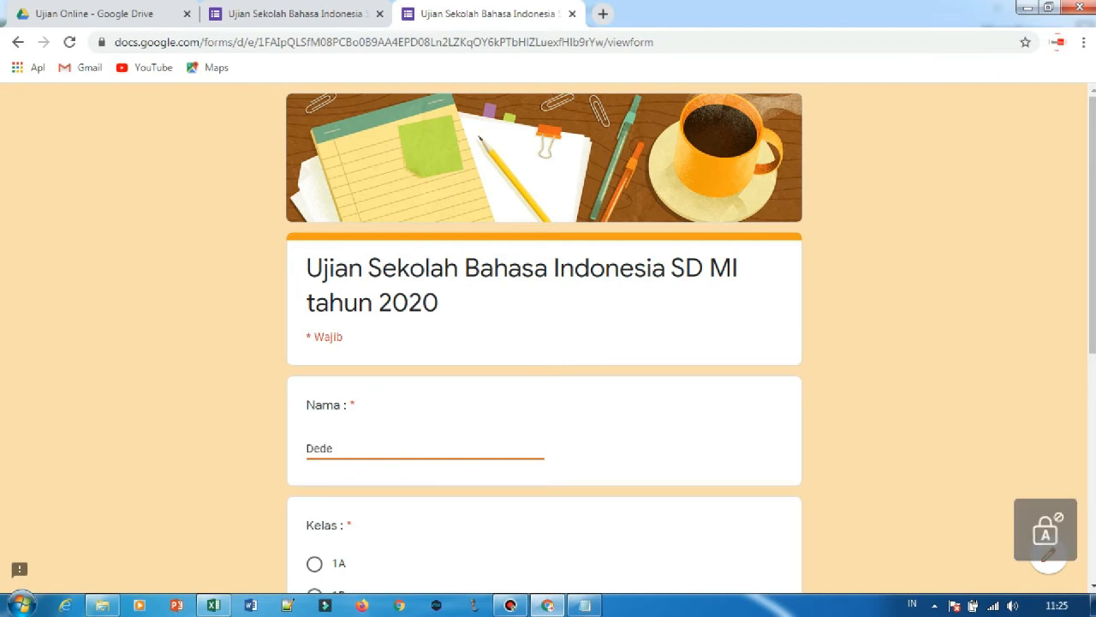
Enter the participant number and the exam password, and try to continue to the form's next page.
scroll(544, 343, down, 3)
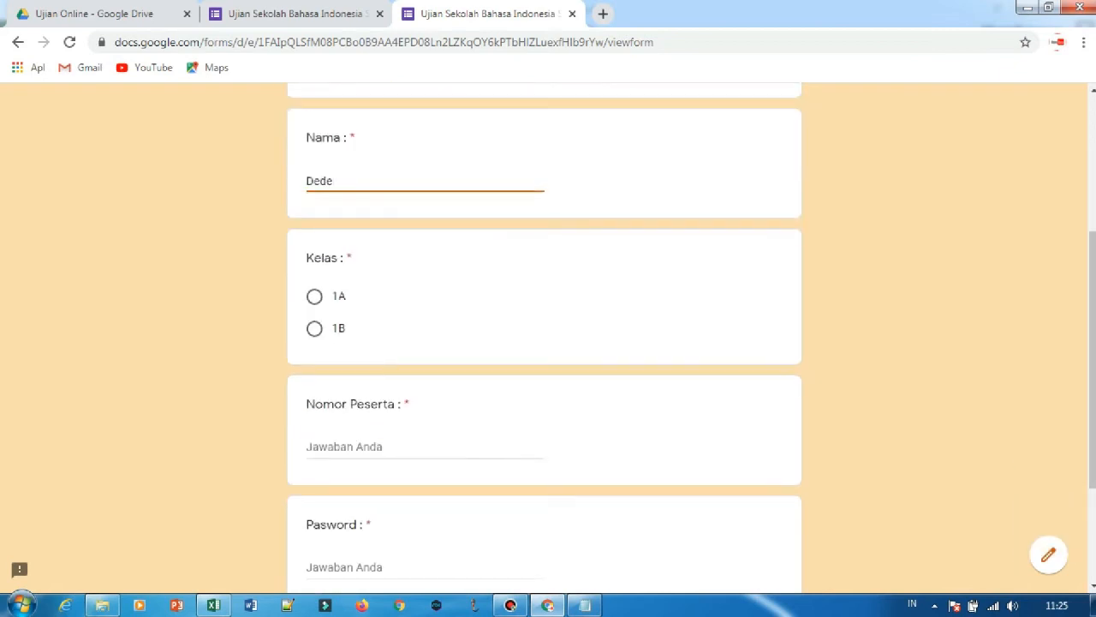
click(426, 447)
text(123)
scroll(544, 343, down, 3)
click(386, 388)
text(coba)
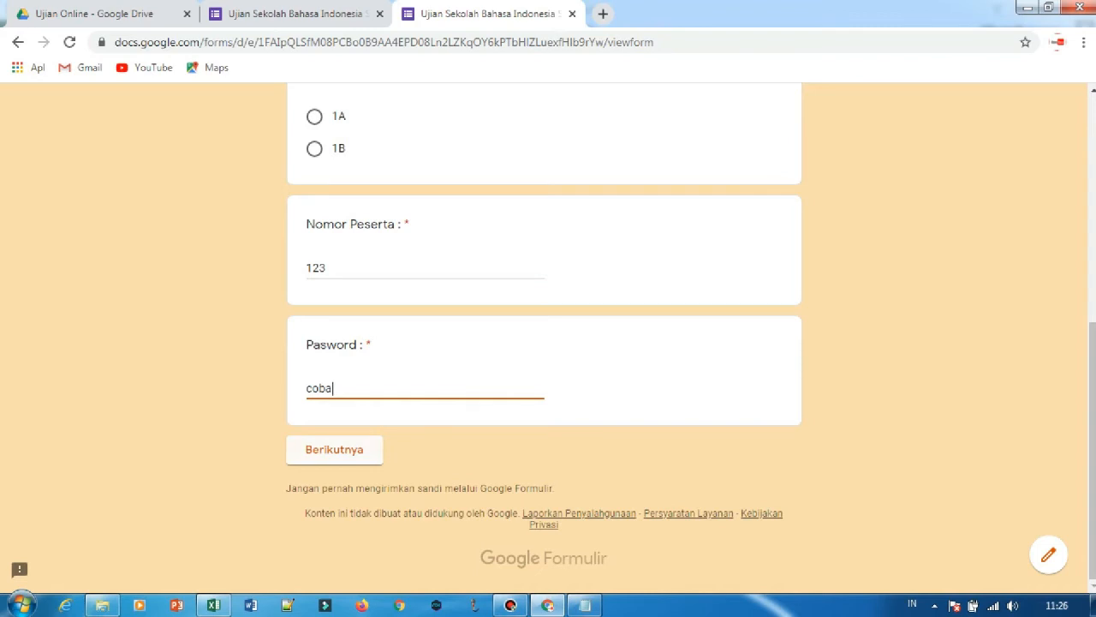
key(Return)
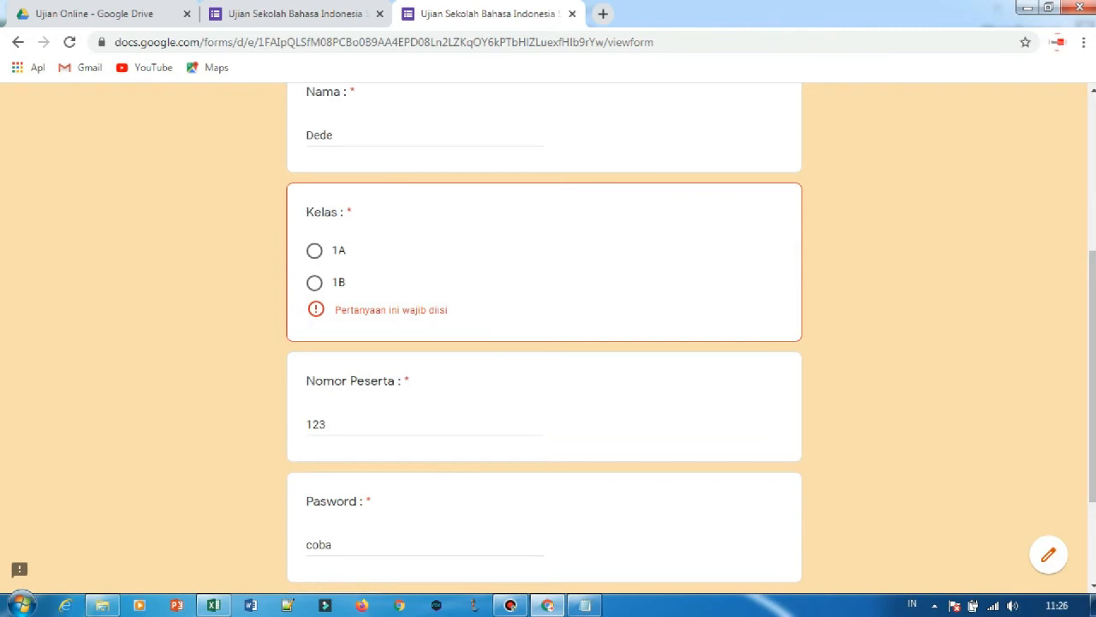
Select class 1A and re-enter the exam password to continue to the question page.
click(315, 250)
scroll(314, 251, down, 2)
click(405, 388)
key(BackSpace)
key(Caps_Lock)
text(A)
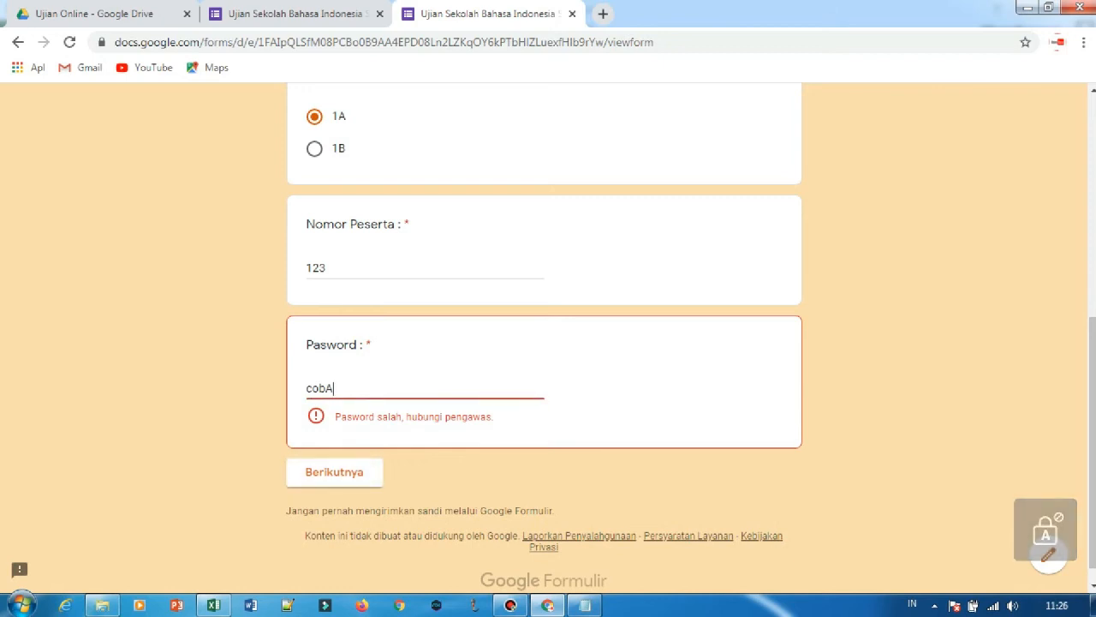
key(Caps_Lock)
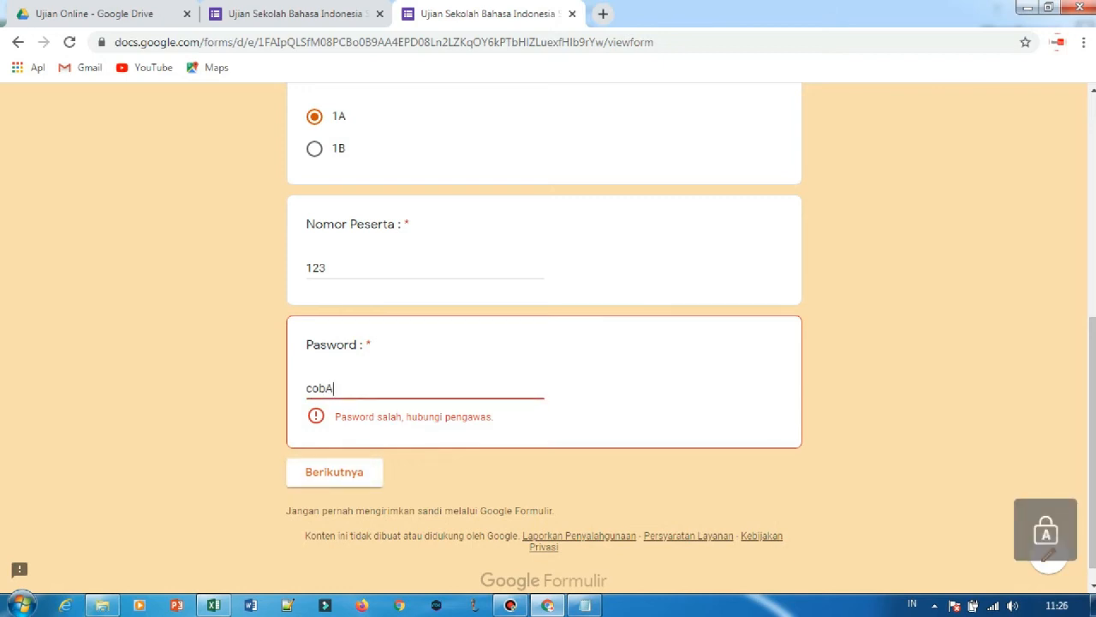
key(BackSpace)
key(Caps_Lock)
text(a)
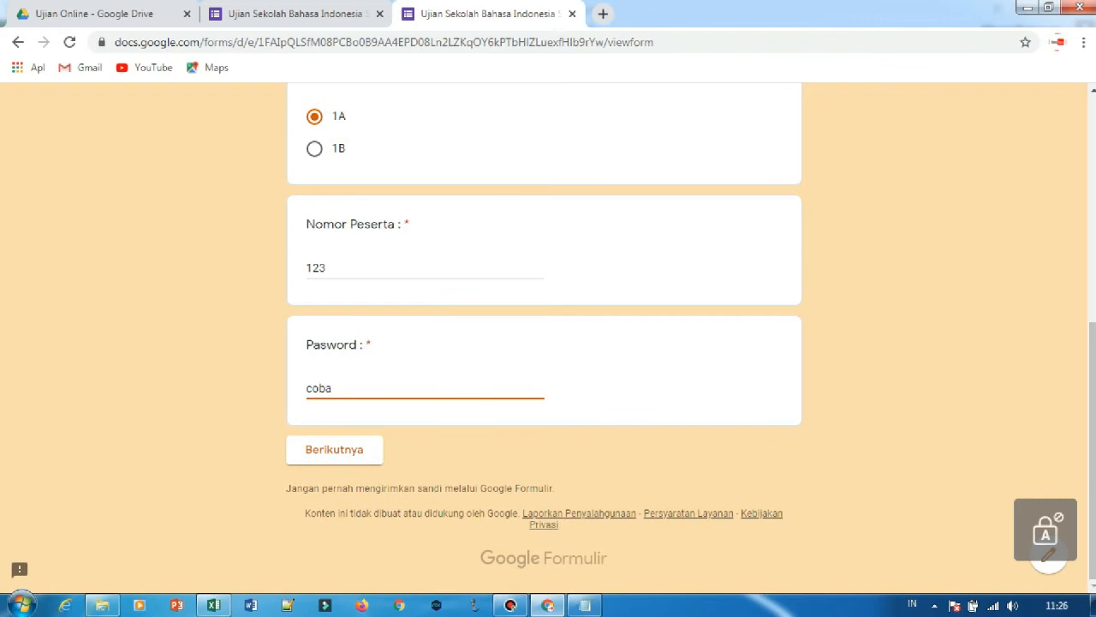
click(334, 450)
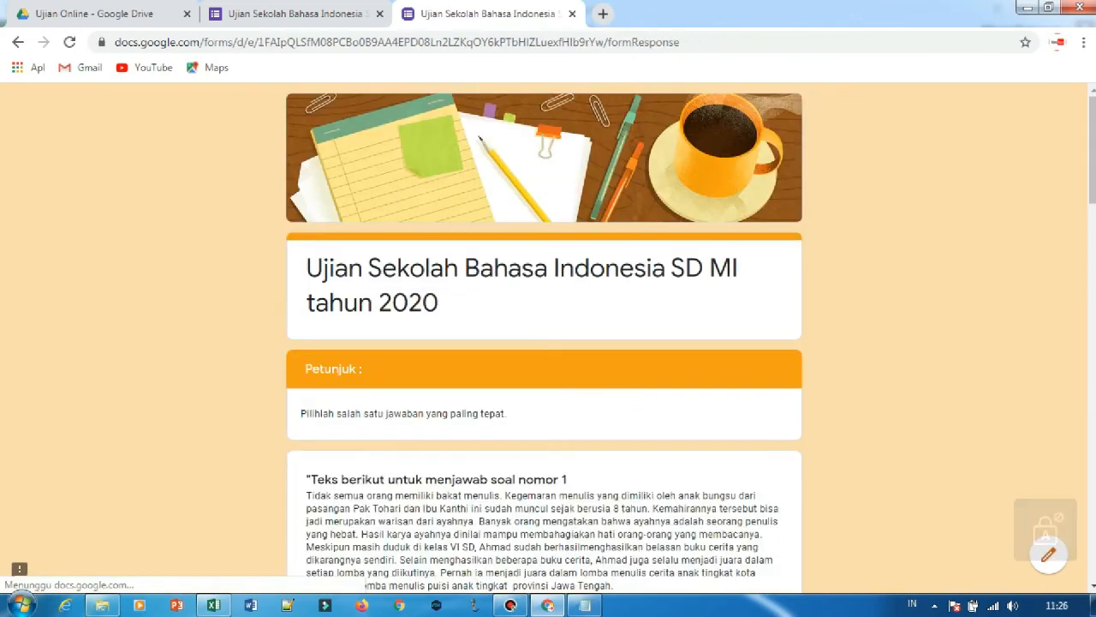
Answer question 1 with Ahmad and question 2 with Hewan buas.
scroll(544, 338, down, 1)
scroll(544, 337, down, 3)
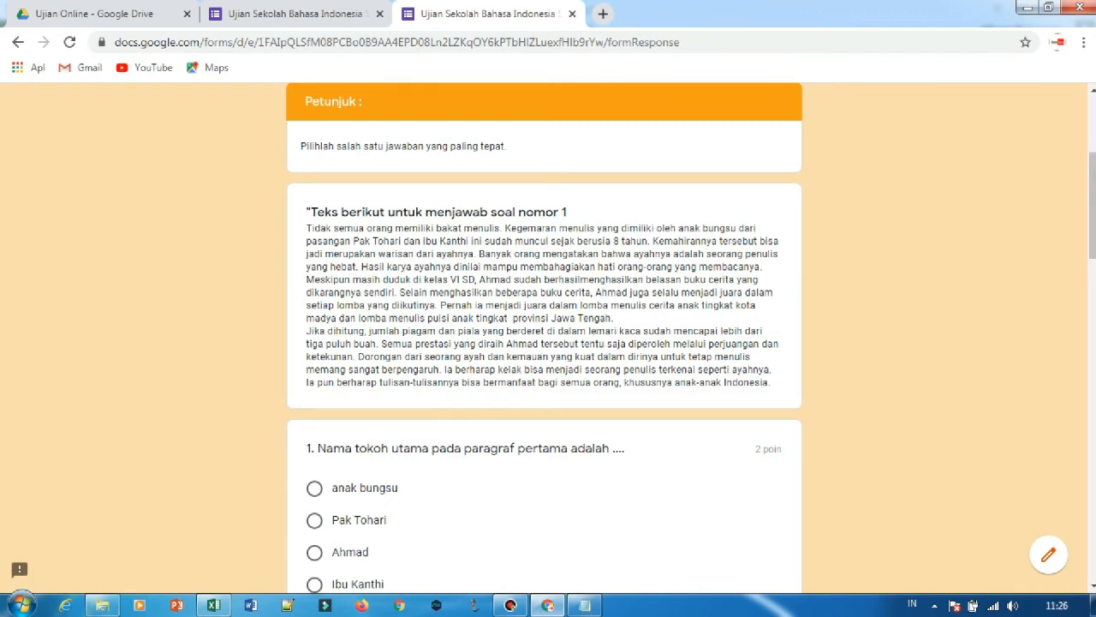
scroll(544, 337, down, 3)
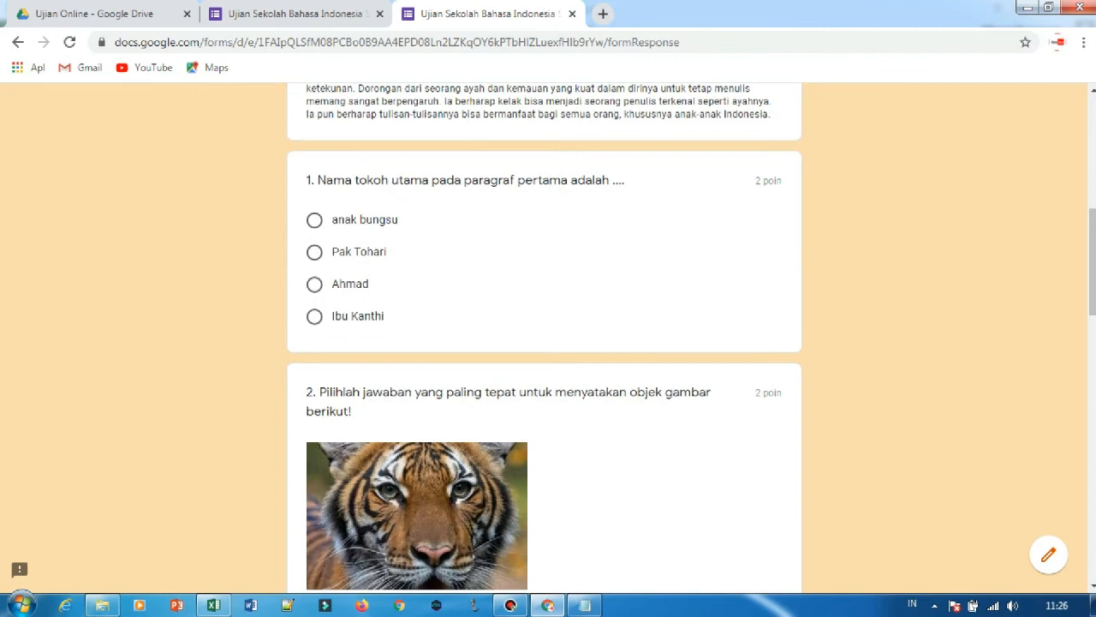
click(314, 285)
scroll(314, 284, down, 5)
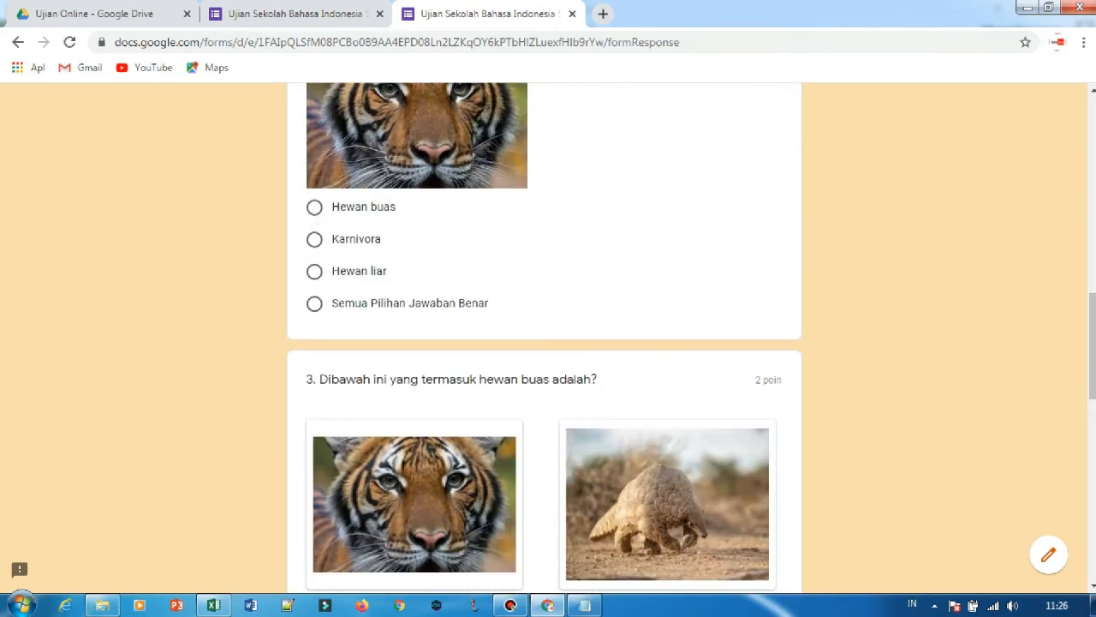
scroll(544, 337, up, 3)
scroll(544, 337, down, 2)
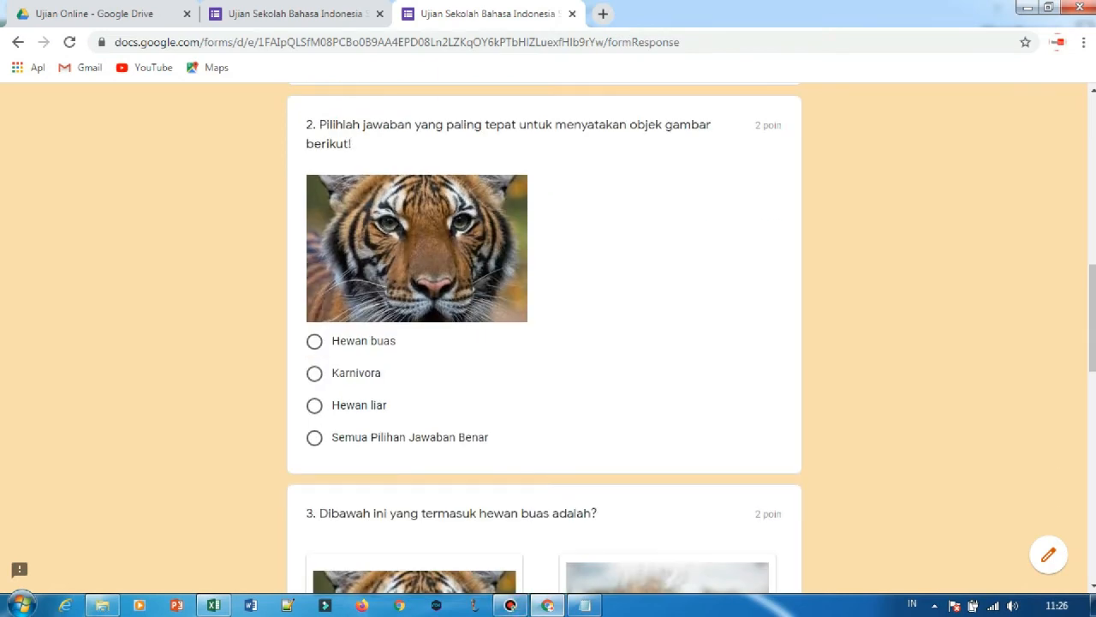
click(314, 341)
Answer question 3 with picture A, question 4 with 1, and question 5 with Merah & Putih.
scroll(315, 341, down, 5)
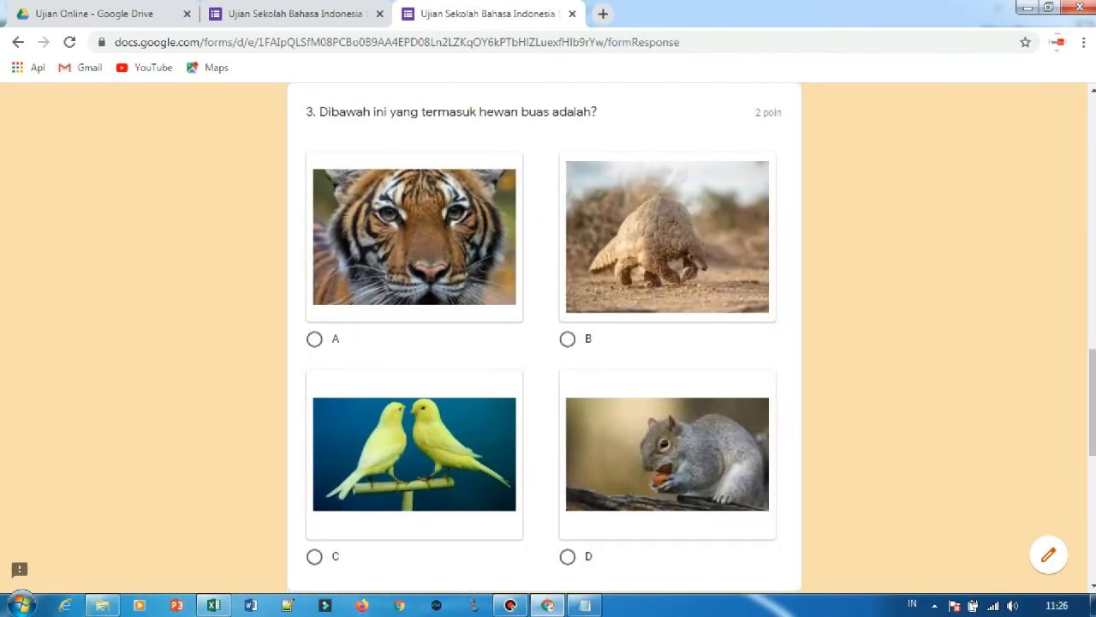
click(315, 339)
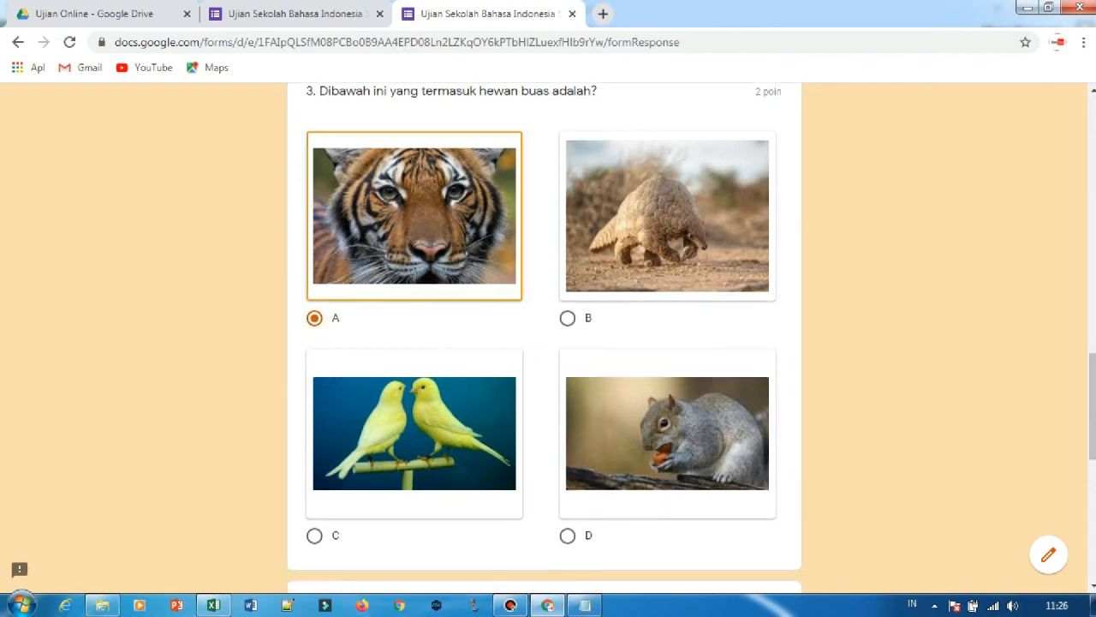
scroll(314, 338, down, 5)
click(314, 333)
scroll(314, 333, down, 3)
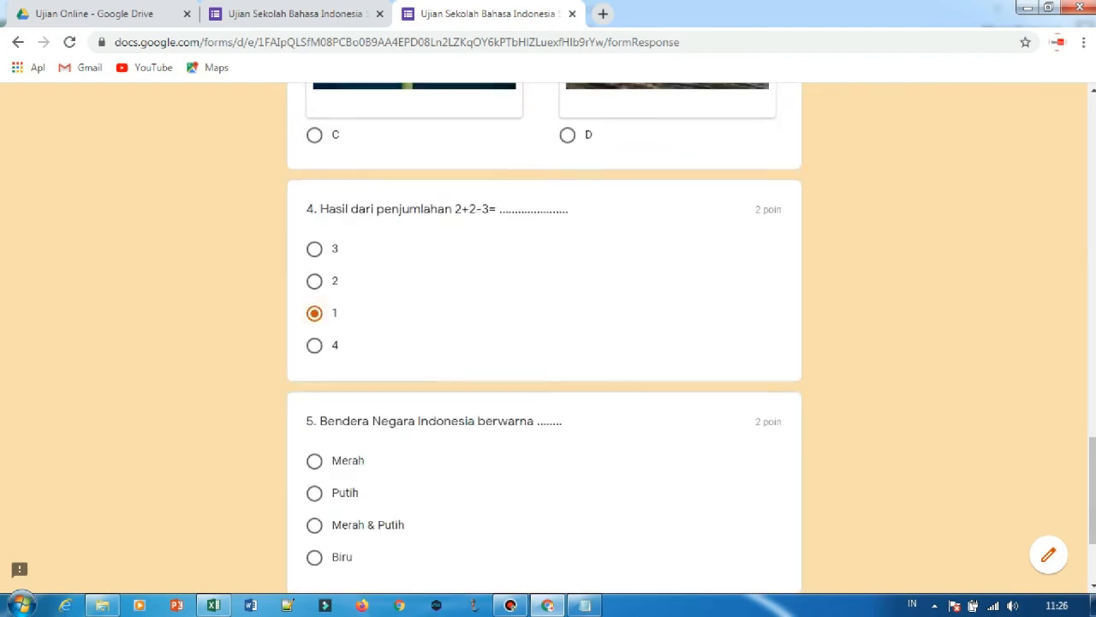
click(314, 357)
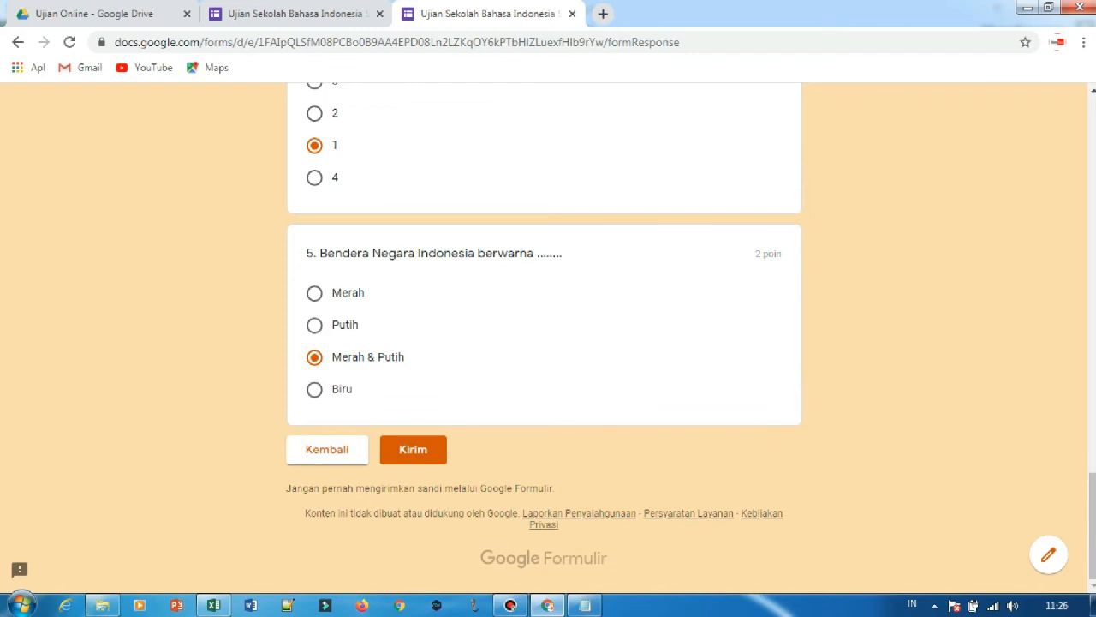
Look back over the answered exam questions and submit the form.
scroll(315, 358, up, 20)
scroll(544, 337, up, 4)
scroll(544, 336, down, 20)
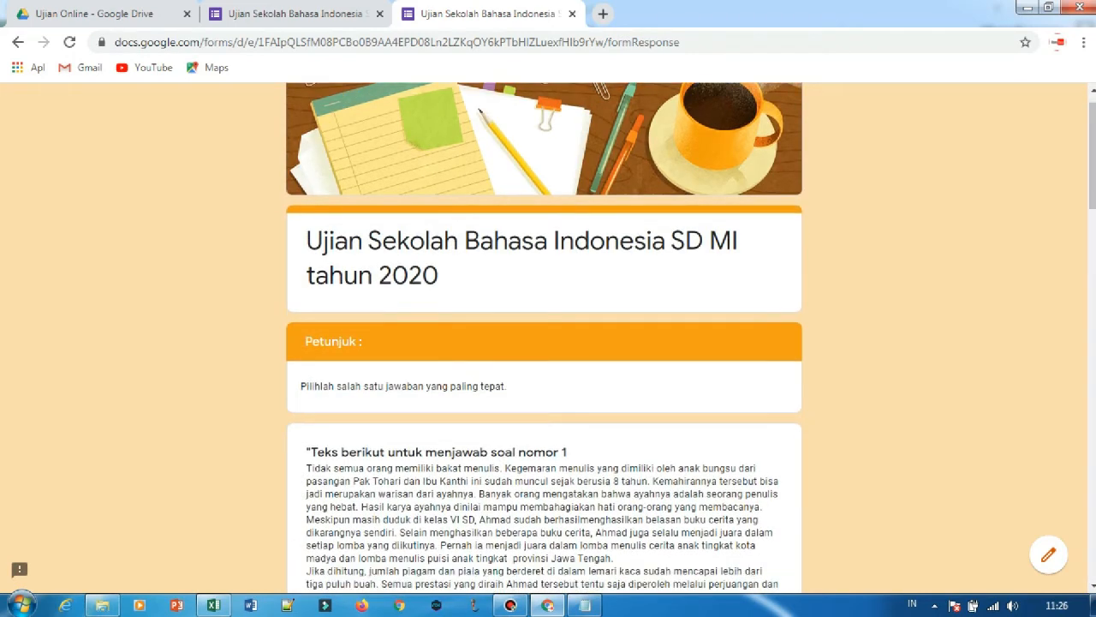
click(413, 450)
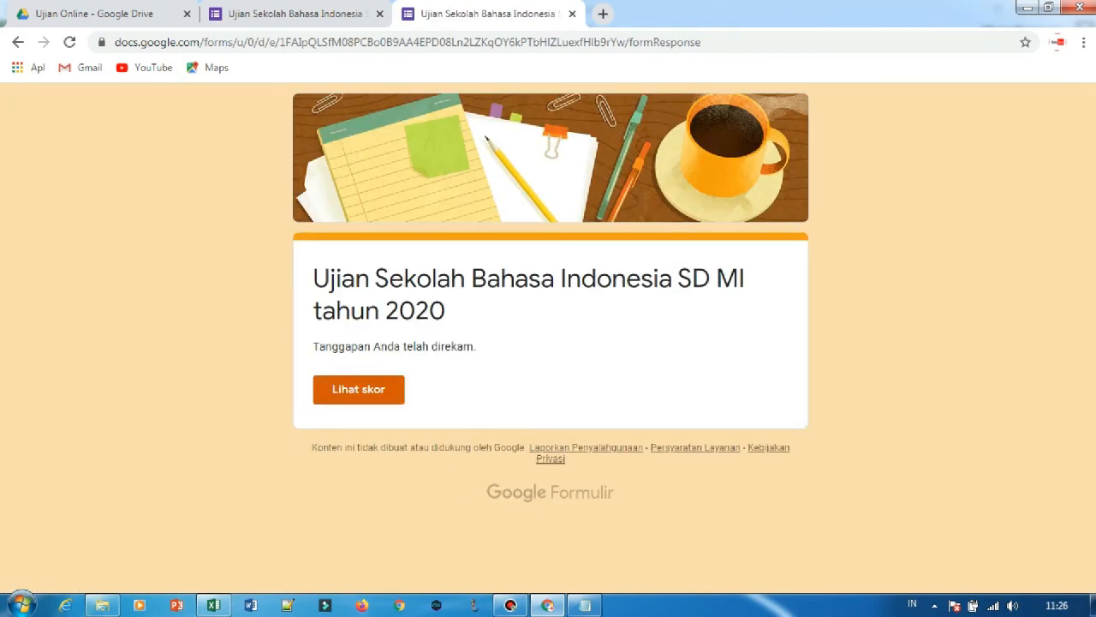
Open the score page for the submitted exam and examine the points for each question.
click(359, 389)
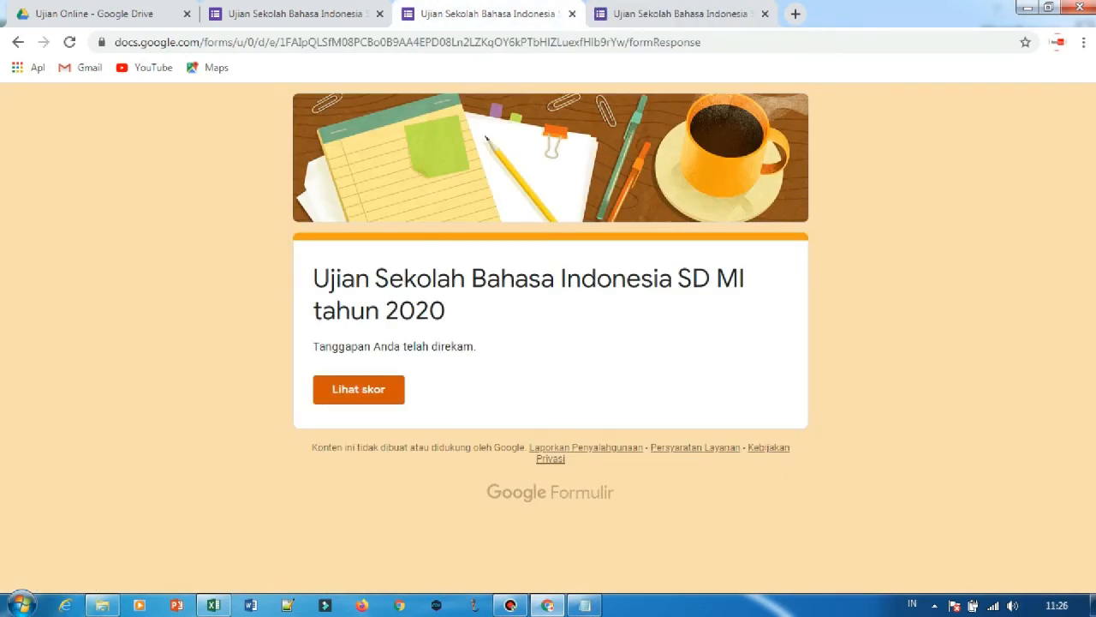
click(682, 14)
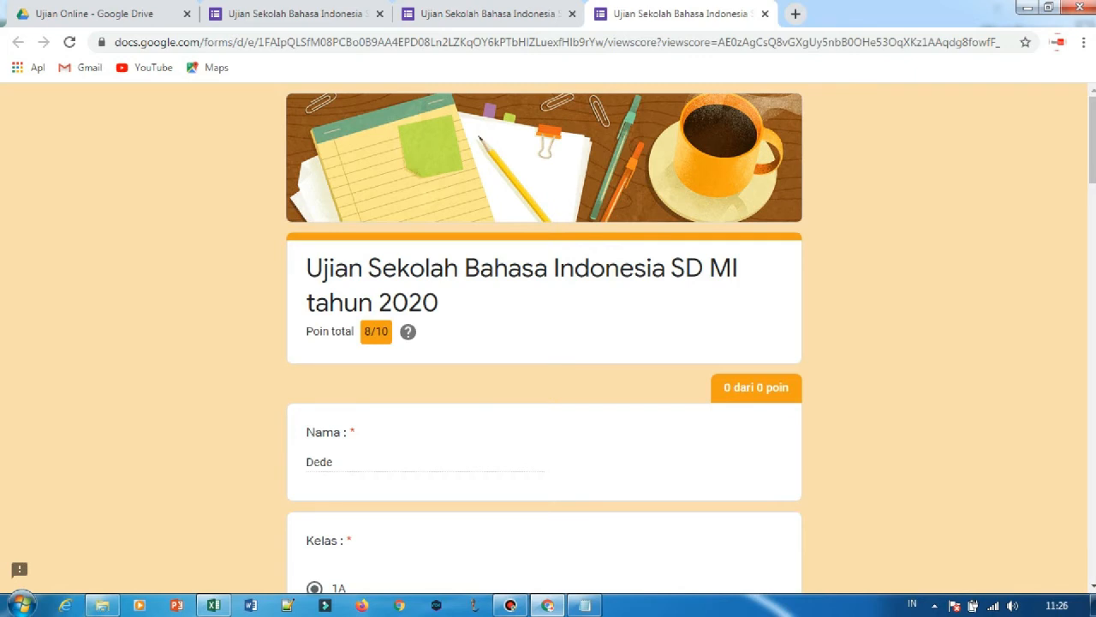
scroll(544, 343, down, 15)
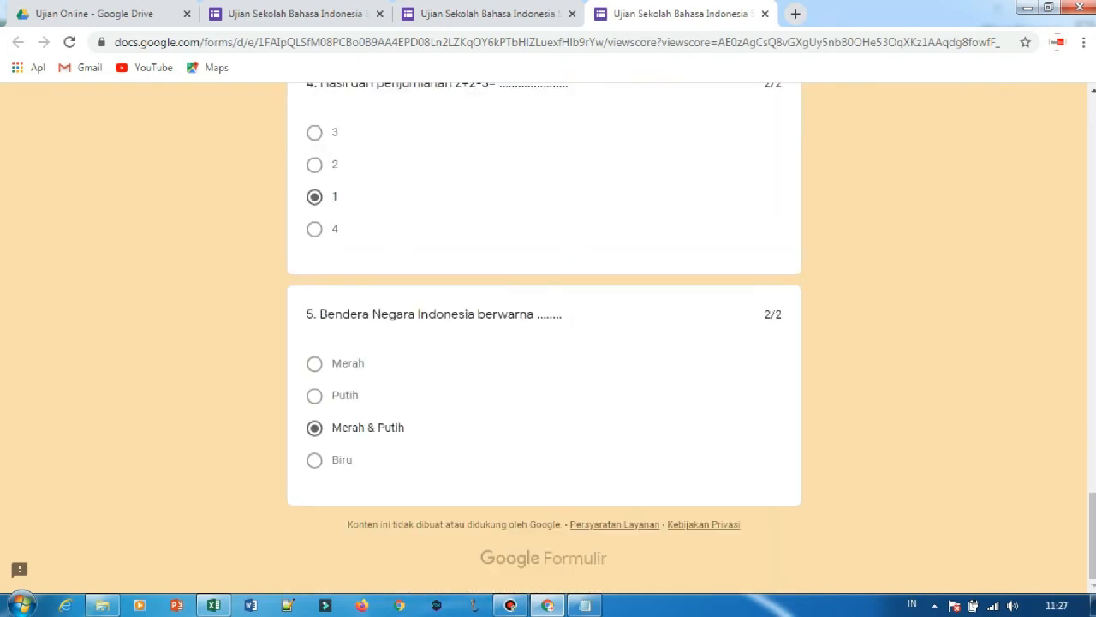
scroll(543, 343, up, 15)
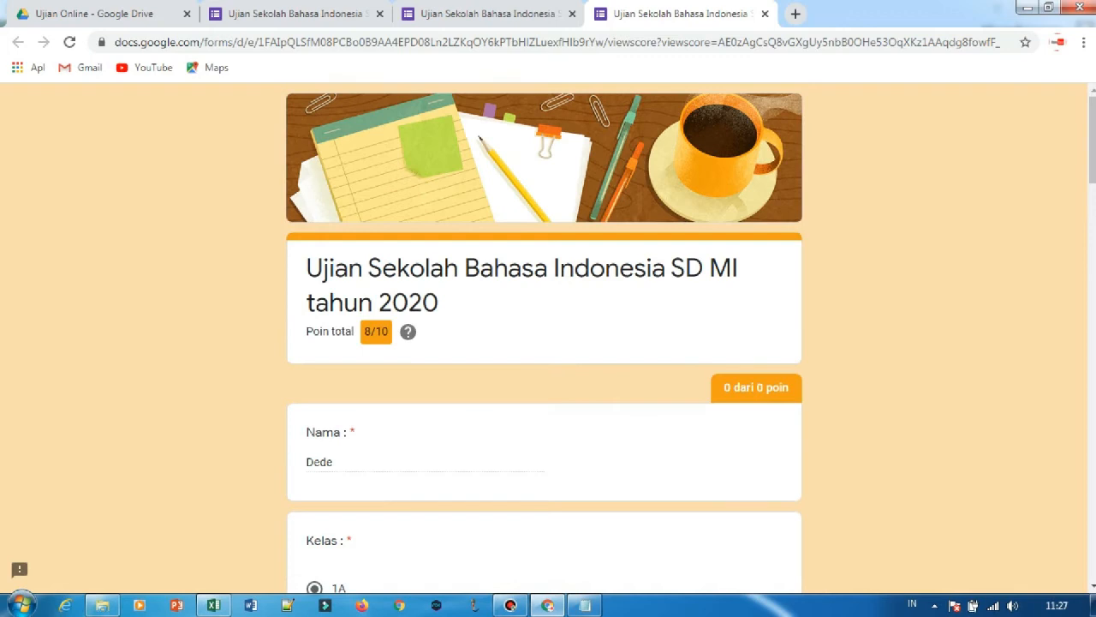
Close the score page and the submission confirmation page to return to the form editor.
click(506, 13)
click(686, 14)
click(765, 14)
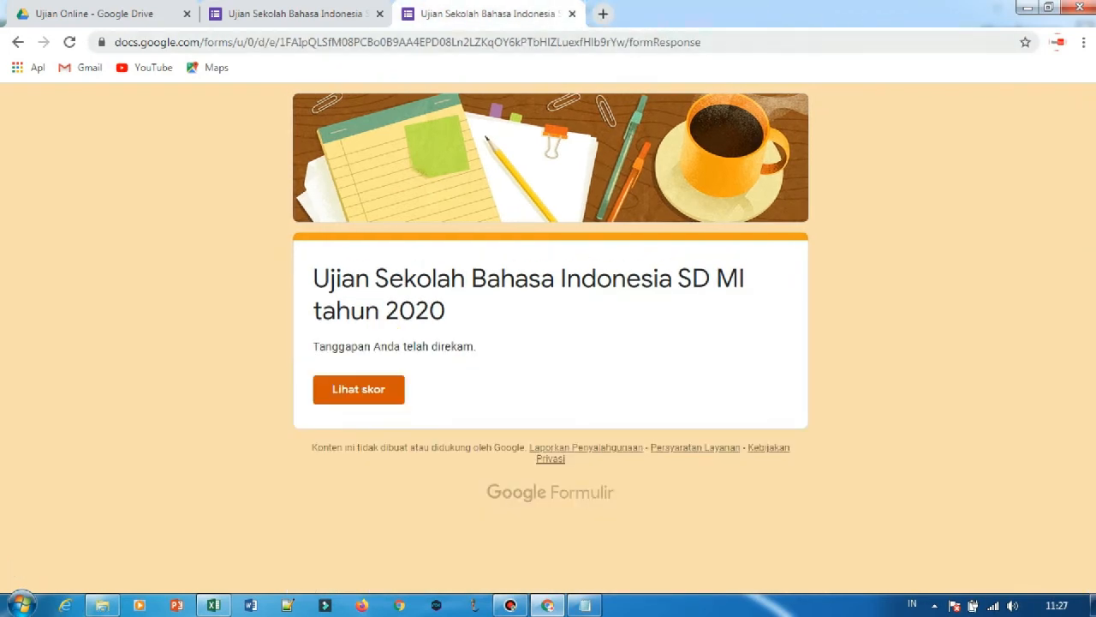
click(572, 14)
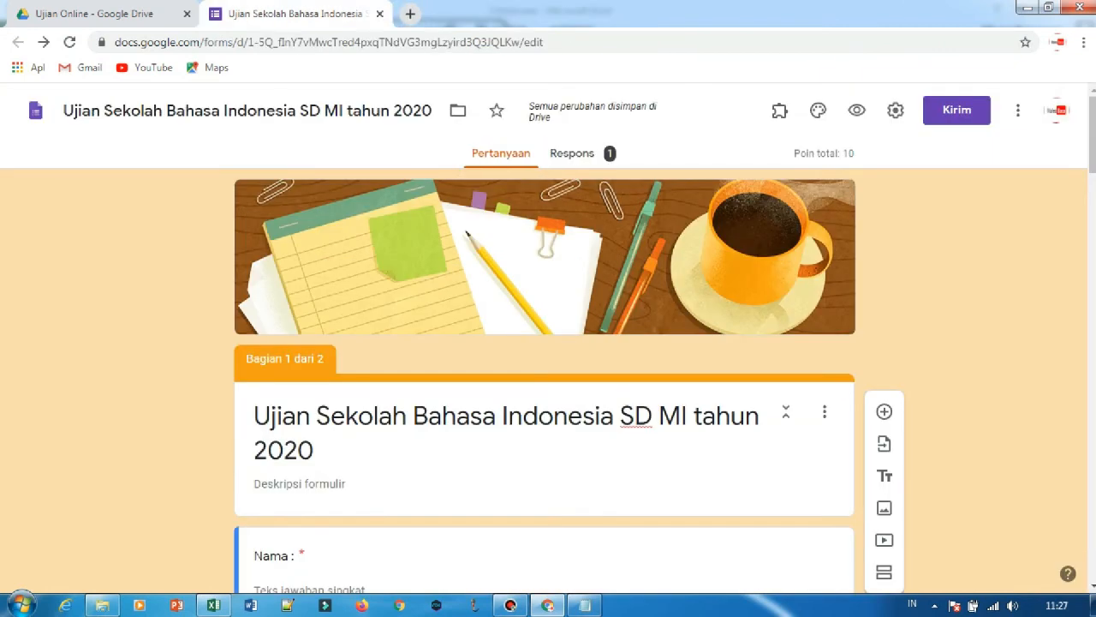
Open the form's responses and examine the summary with its score distribution and frequently missed questions.
scroll(544, 343, down, 8)
scroll(543, 343, up, 8)
click(572, 154)
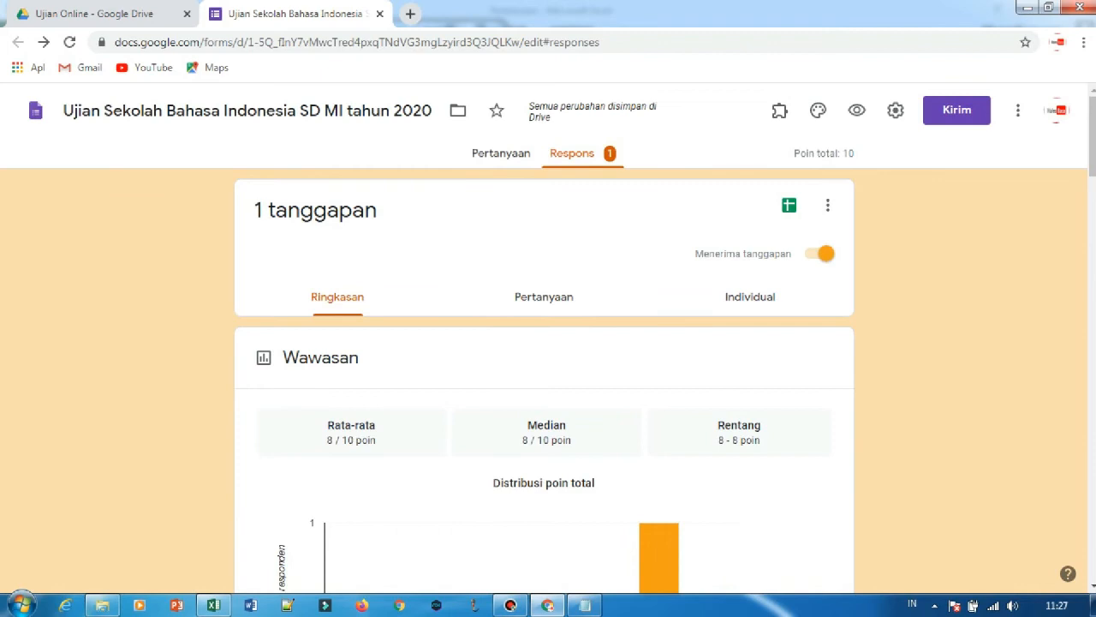
scroll(544, 343, down, 3)
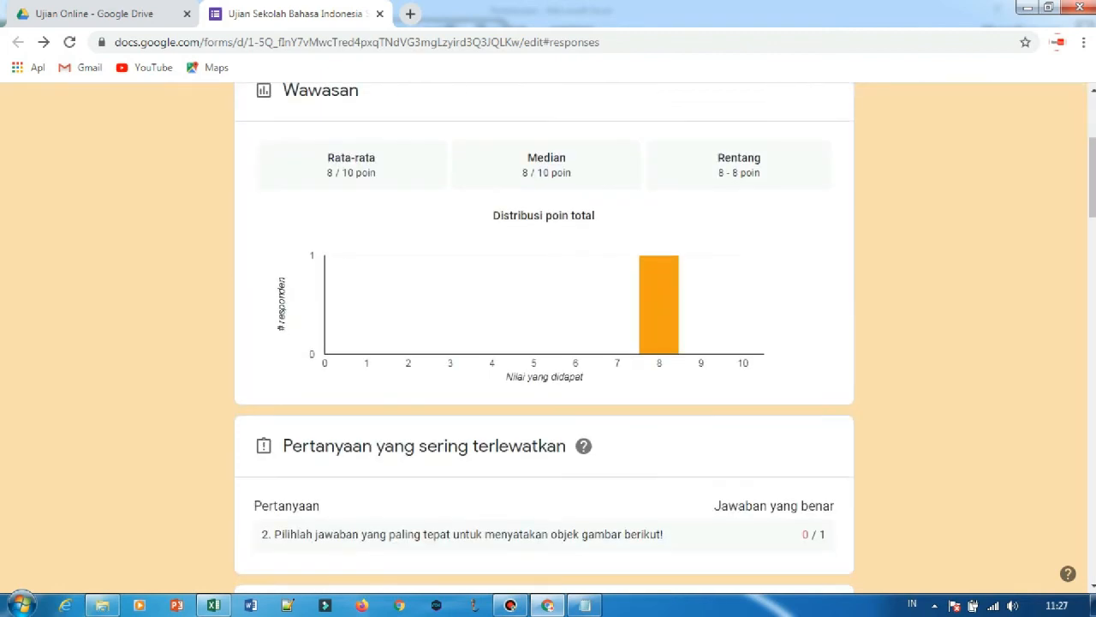
scroll(543, 342, up, 3)
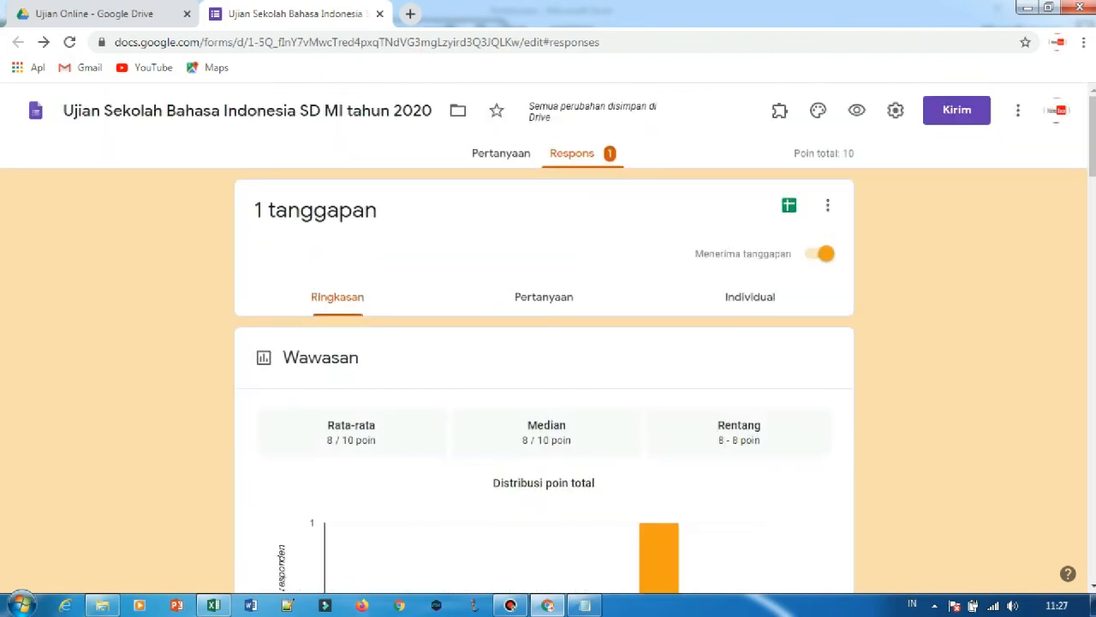
Close the form editor and reopen the Ujian Online folder from Drive Saya.
click(379, 13)
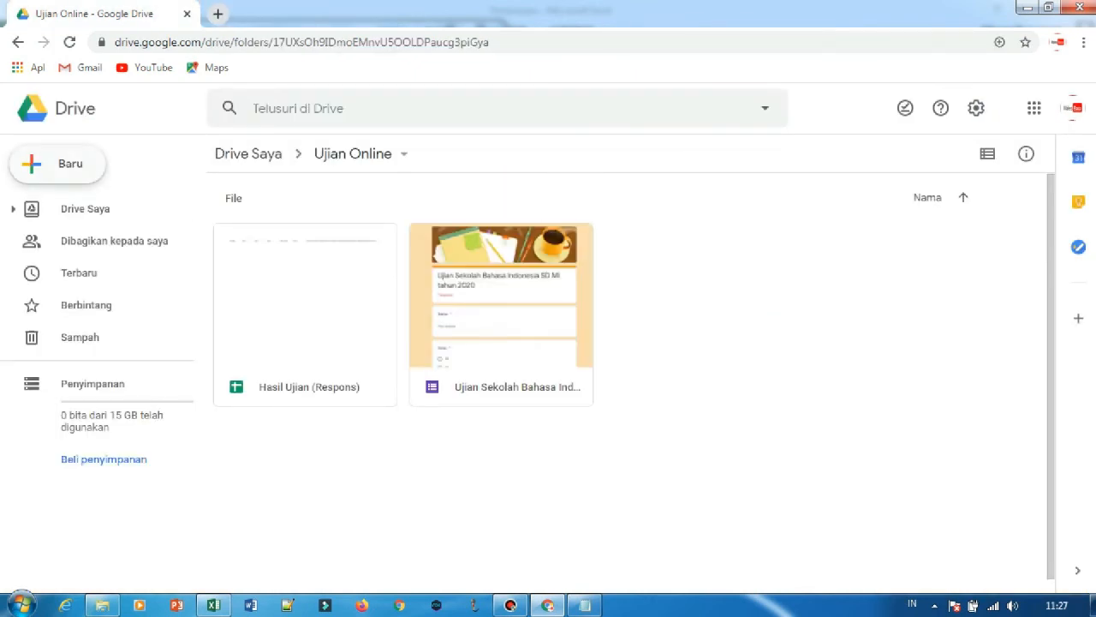
click(74, 109)
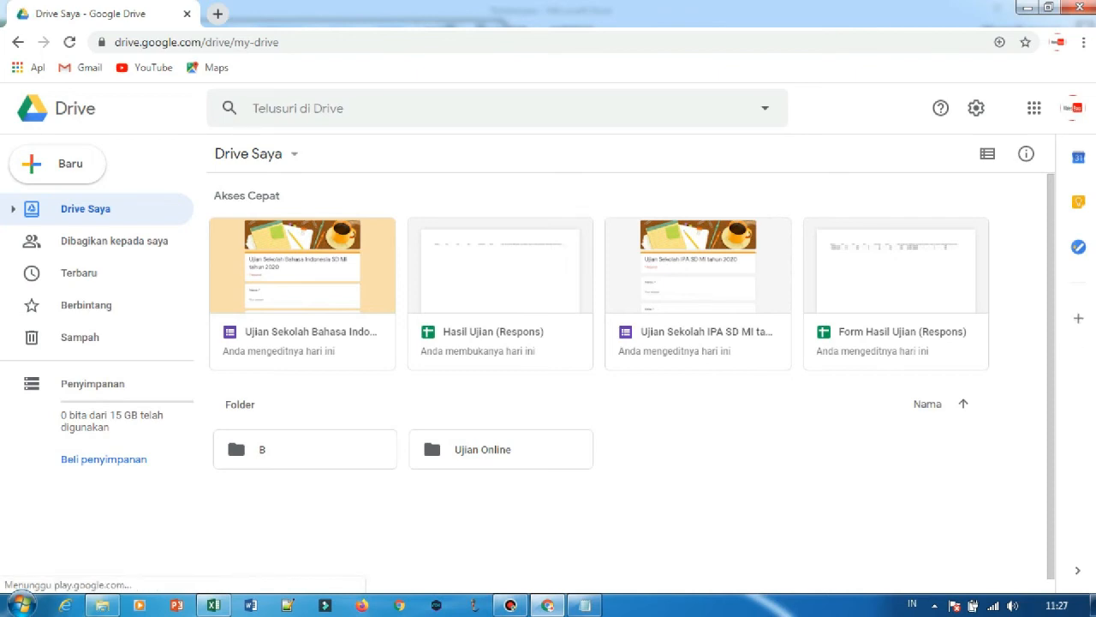
double_click(483, 450)
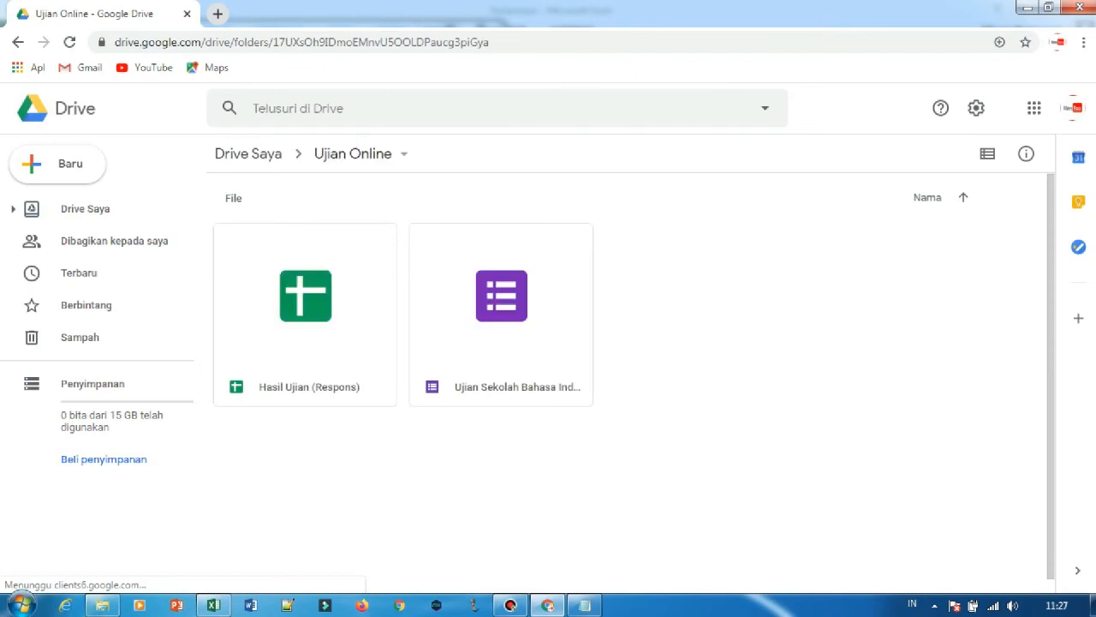
Check the Hasil Ujian (Respons) spreadsheet and the exam form in the Ujian Online folder, and refresh the folder.
click(305, 330)
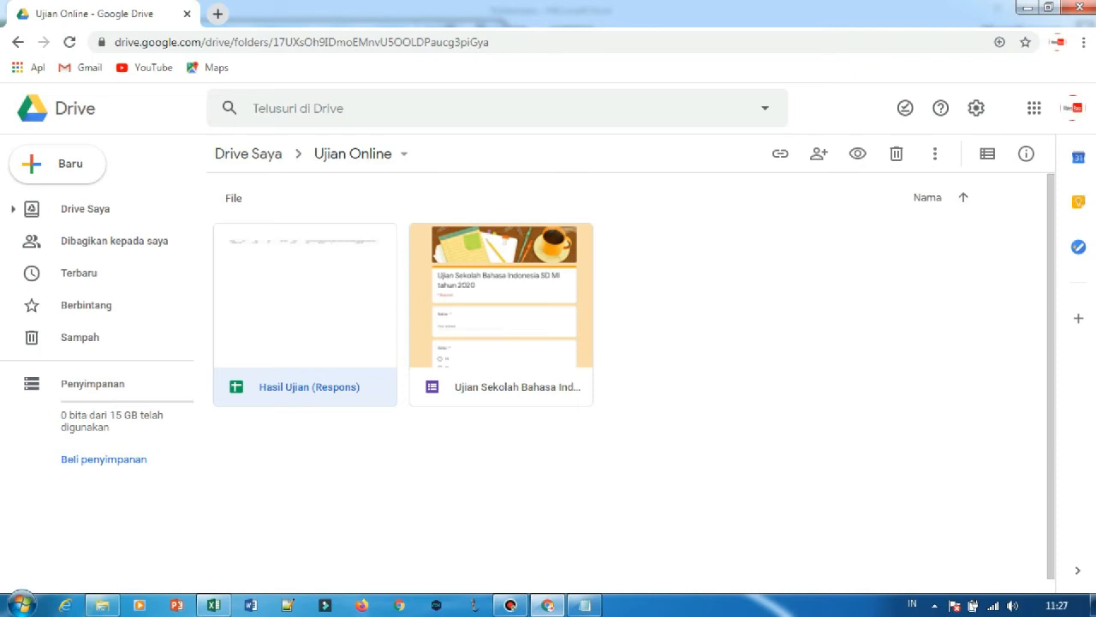
click(501, 386)
click(305, 386)
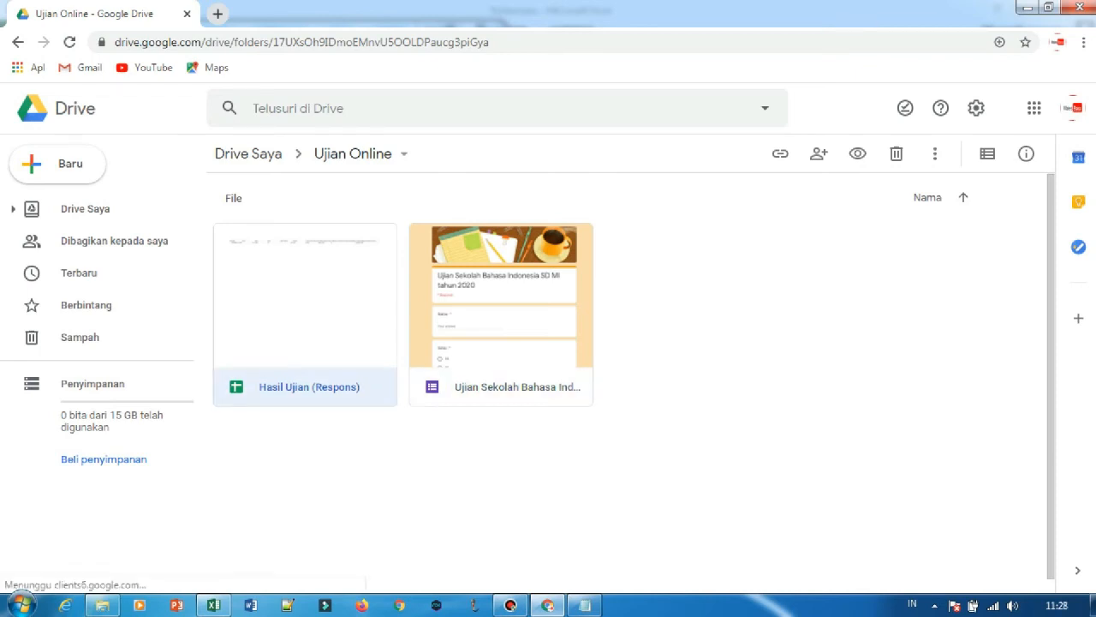
right_click(327, 255)
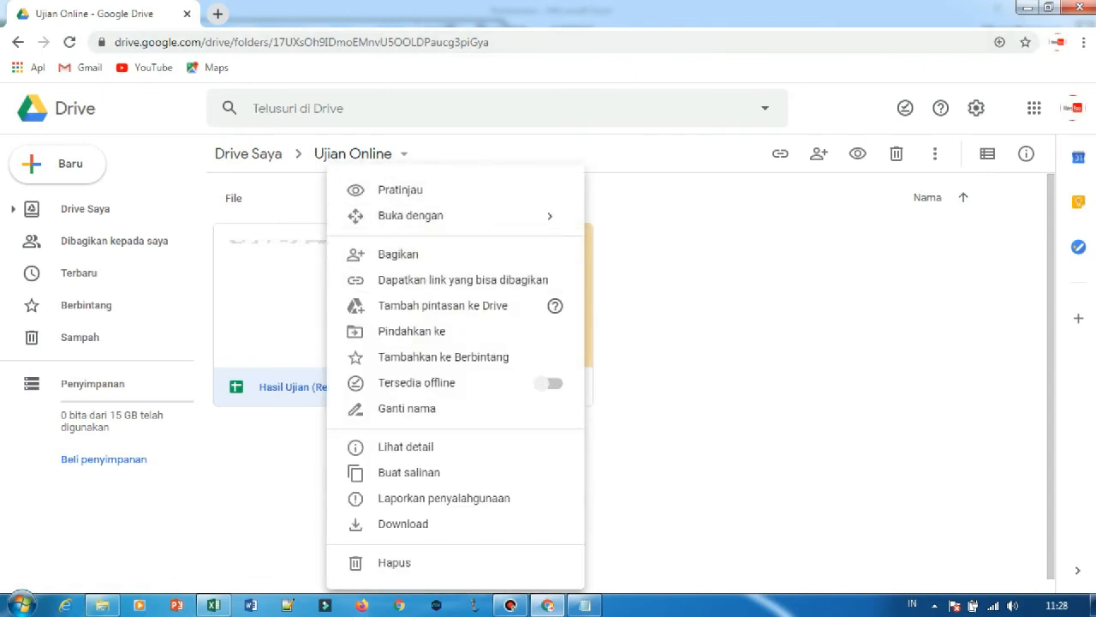
click(686, 257)
key(F5)
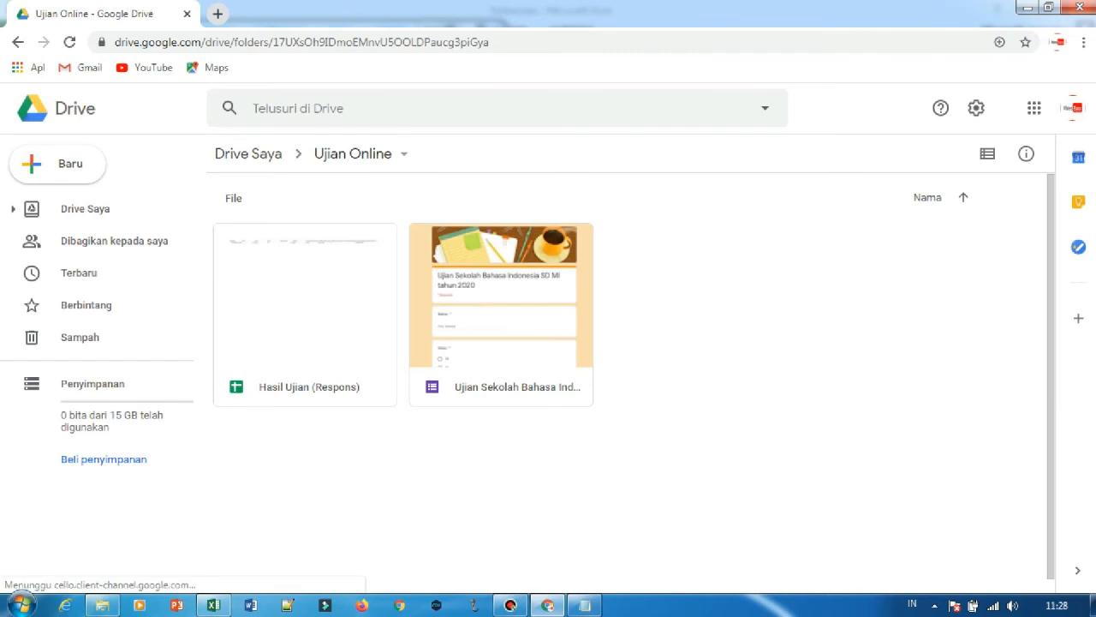
Open the Hasil Ujian (Respons) spreadsheet from the Ujian Online folder and examine the recorded exam response.
double_click(313, 381)
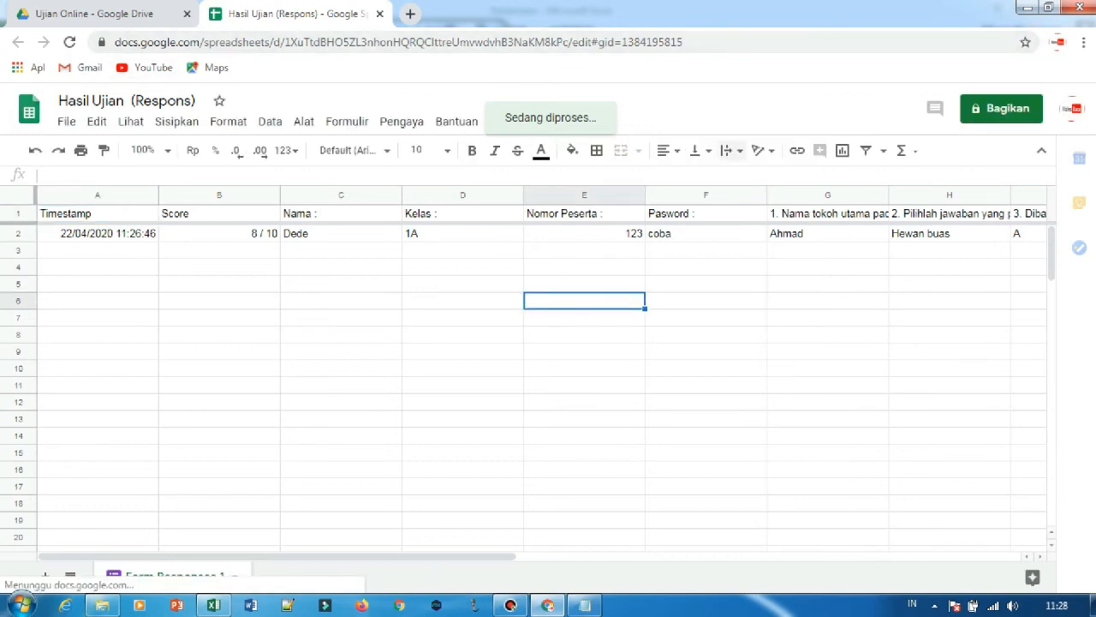
click(705, 335)
click(463, 335)
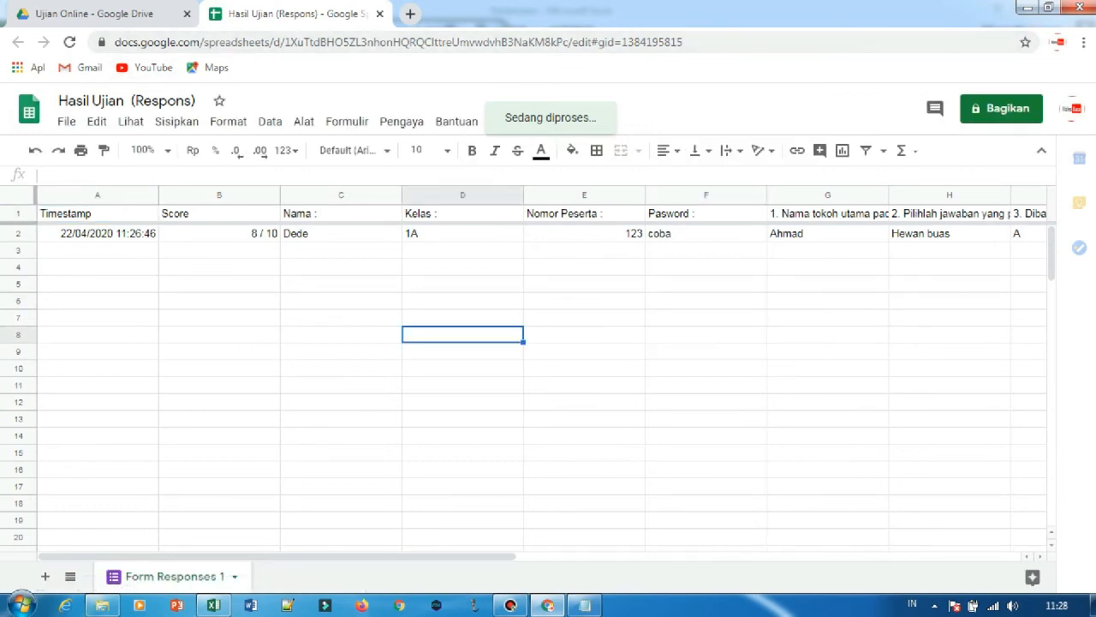
click(462, 284)
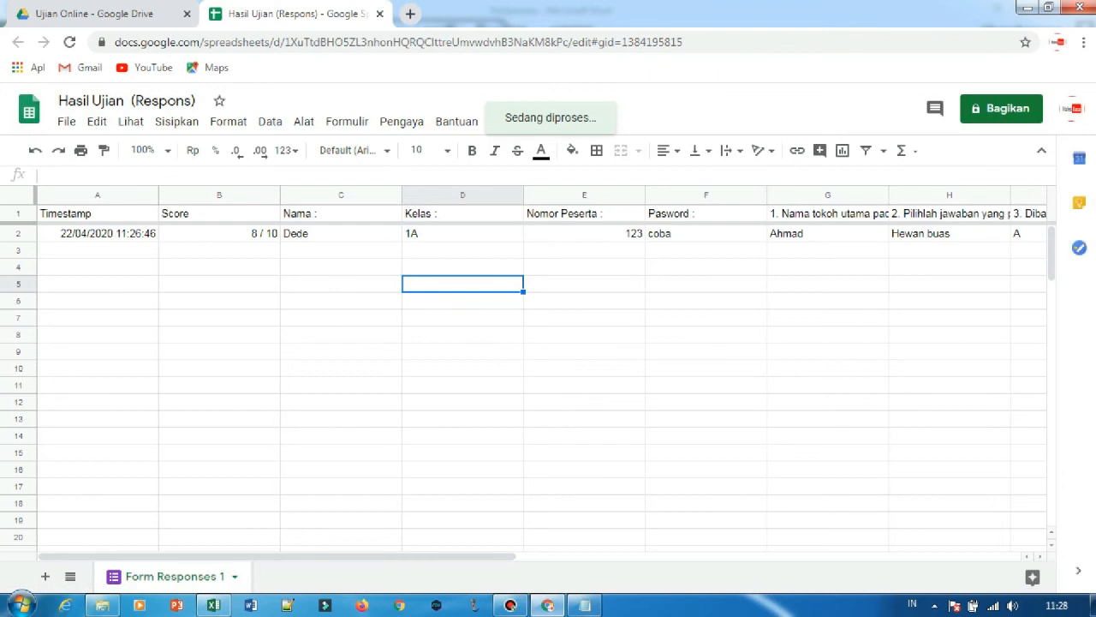
Enter the formula =sum(E2:E4) in cell E5 under the Nomor Peserta column.
click(584, 284)
text(=)
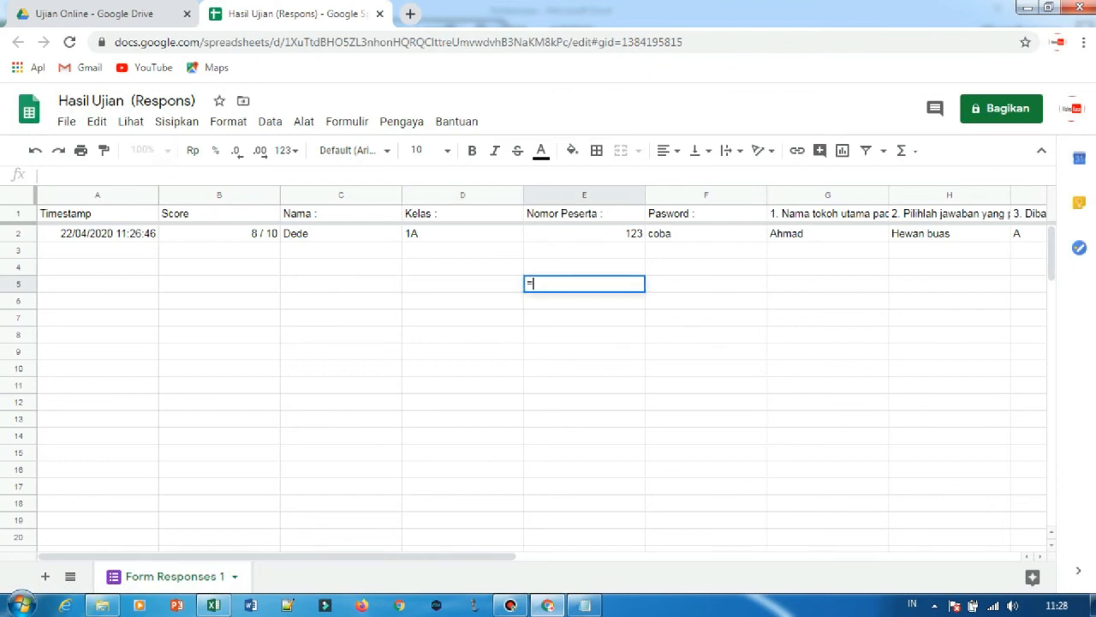
text(sum)
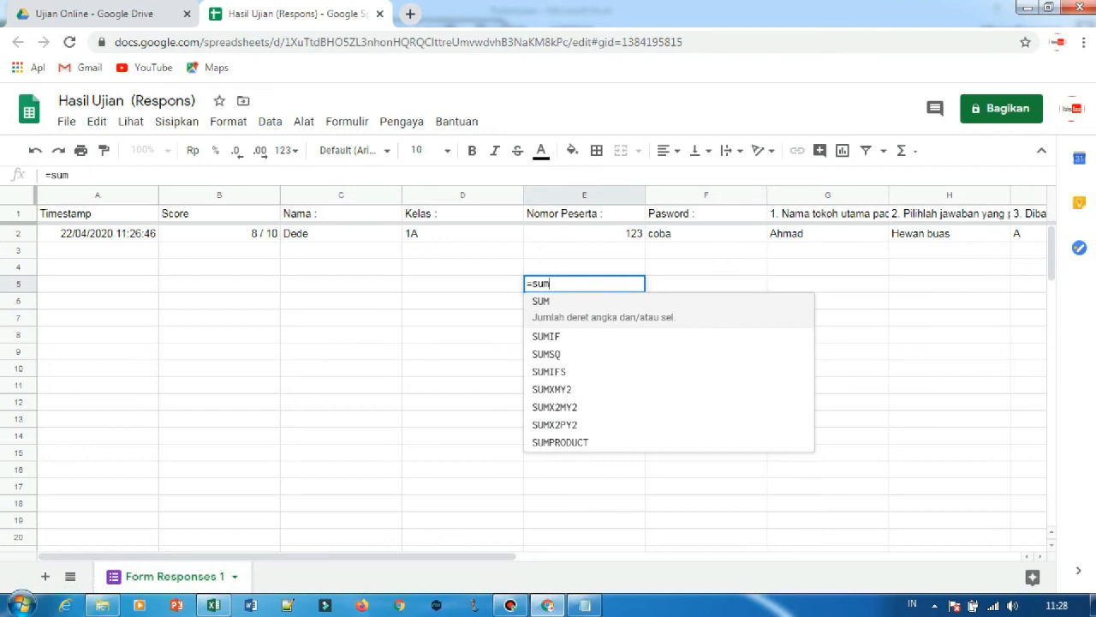
text(()
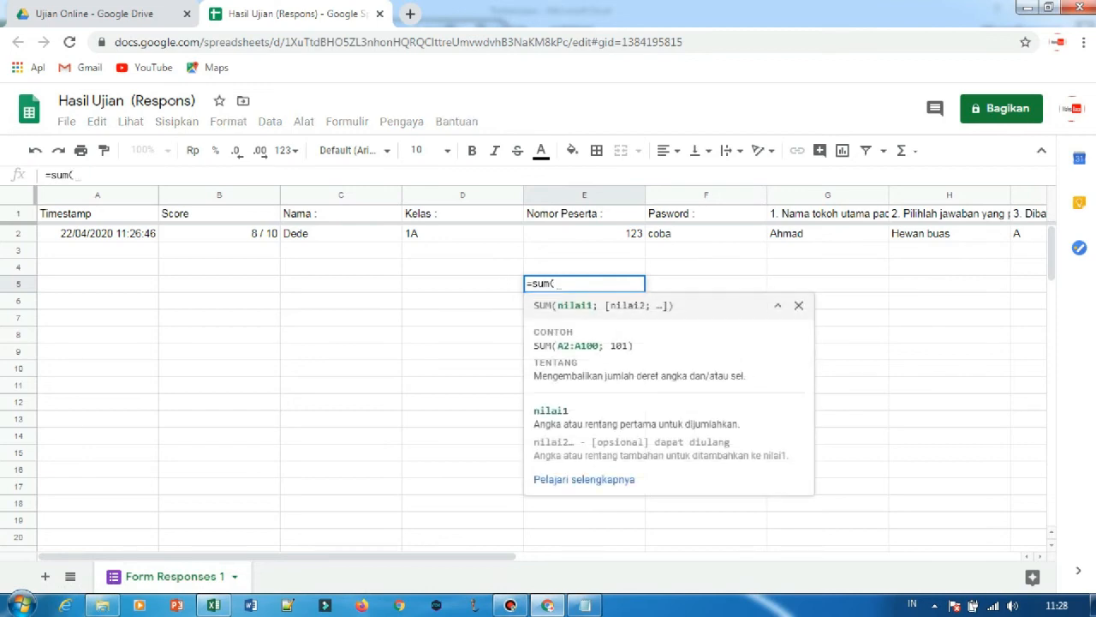
drag(582, 233, 582, 266)
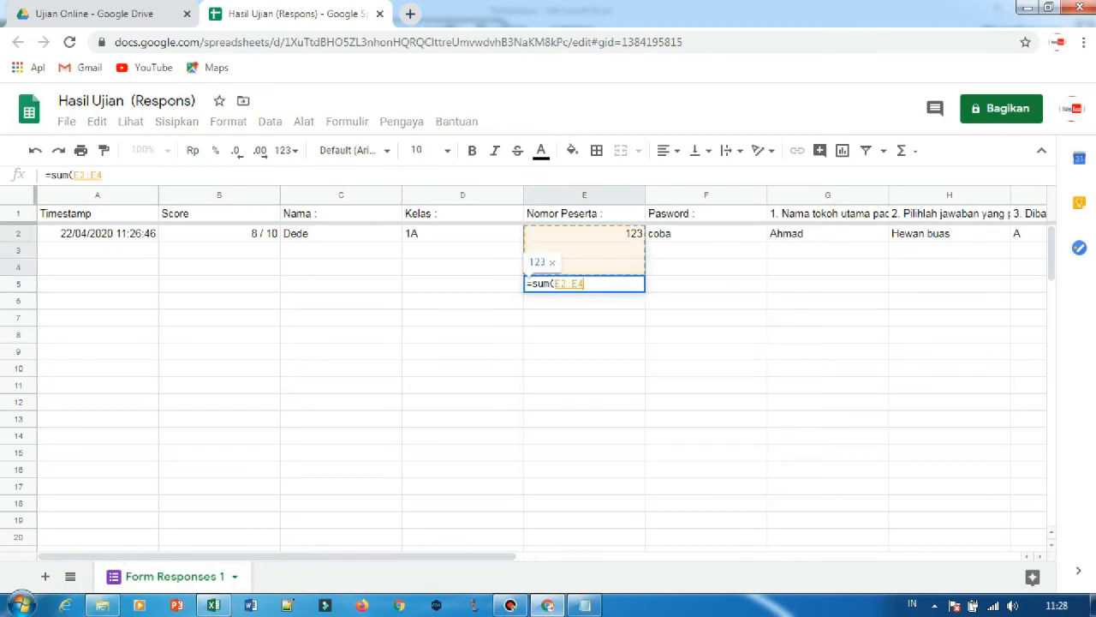
text())
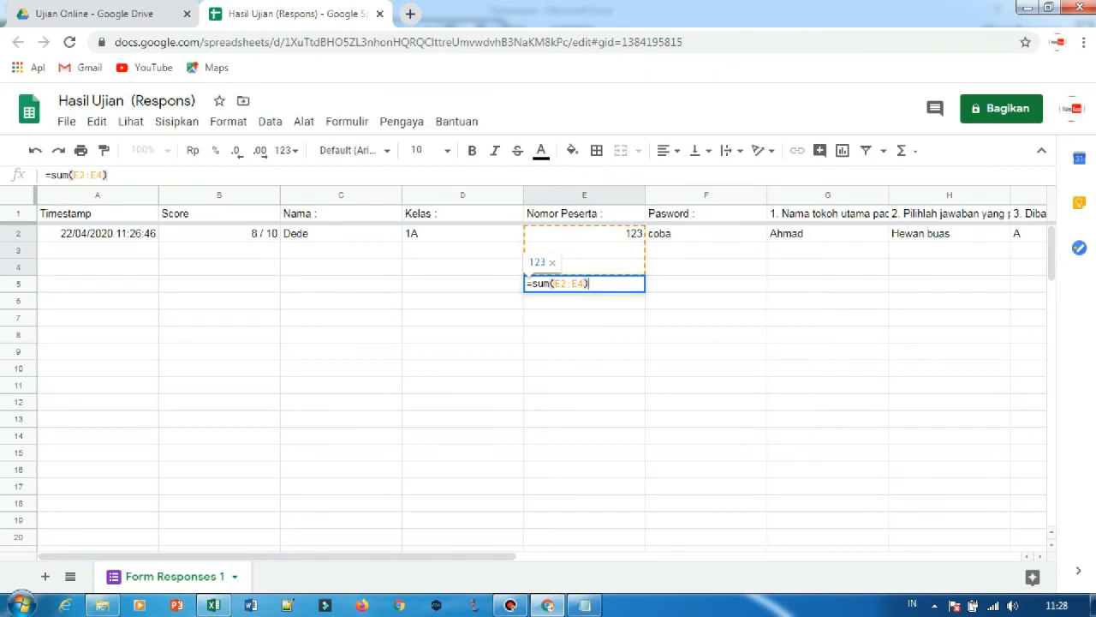
key(Return)
Enter the test value 1 in cells E3 and E4 to try out the sum formula.
click(584, 250)
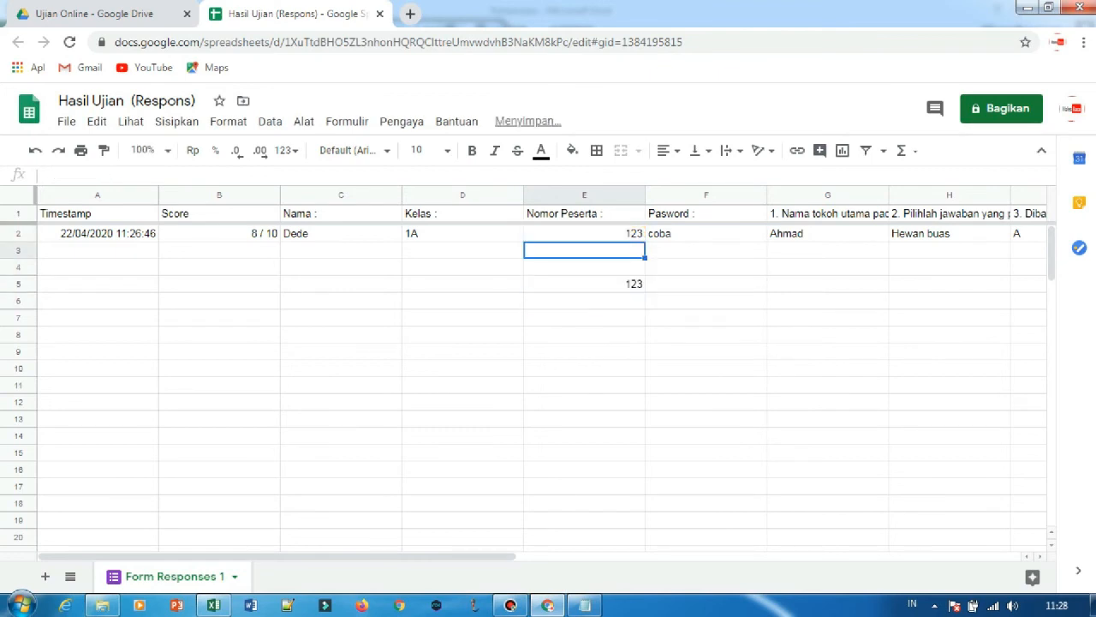
text(1)
key(Return)
text(1)
click(706, 300)
Clear the test values and the sum formula from cells E3 to E5.
drag(584, 250, 584, 284)
key(Delete)
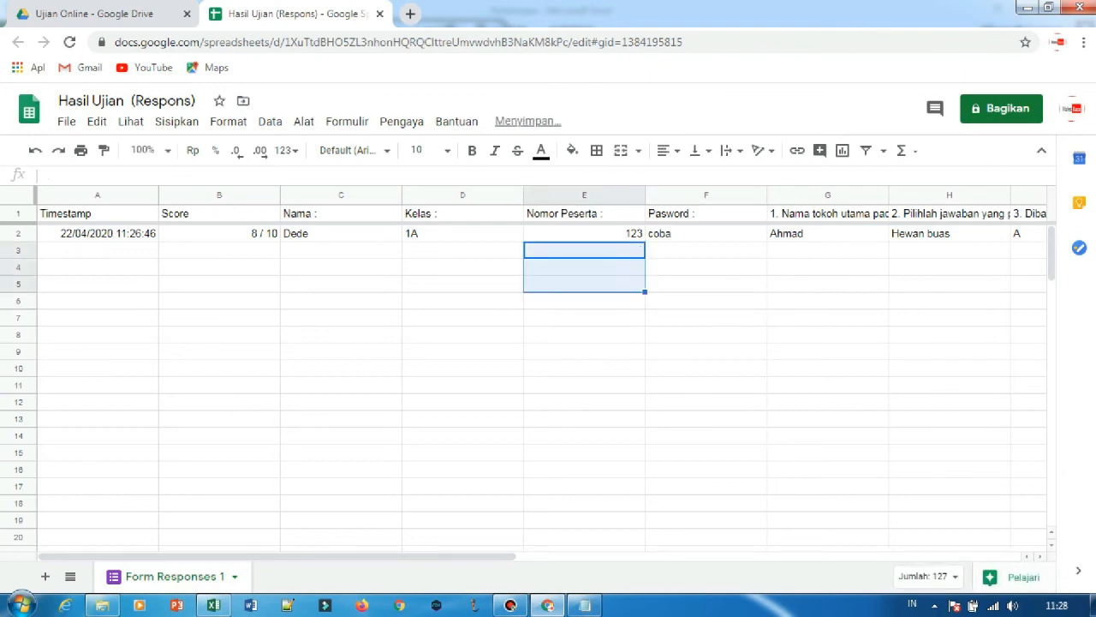
click(707, 335)
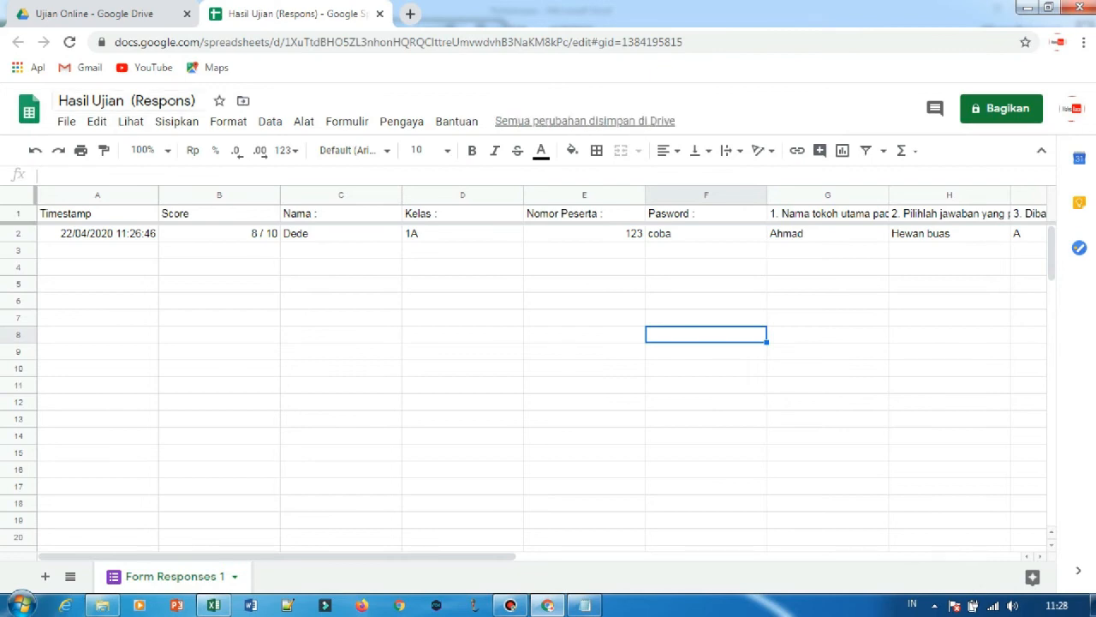
Check the file formats available for downloading the response spreadsheet, and return to the sheet without downloading.
click(66, 121)
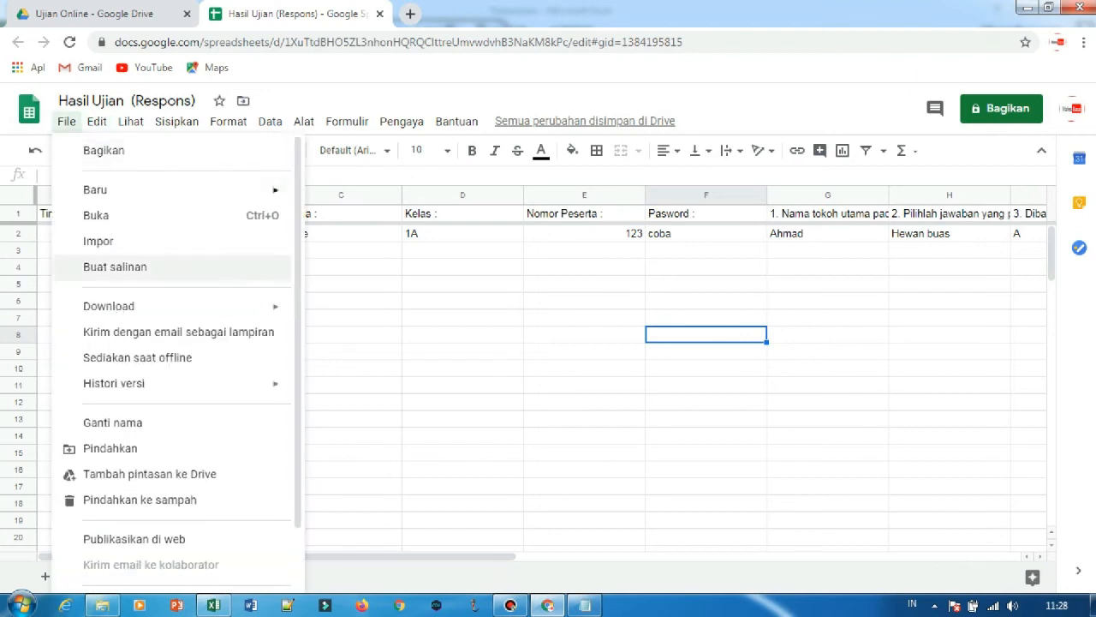
mouse_move(171, 305)
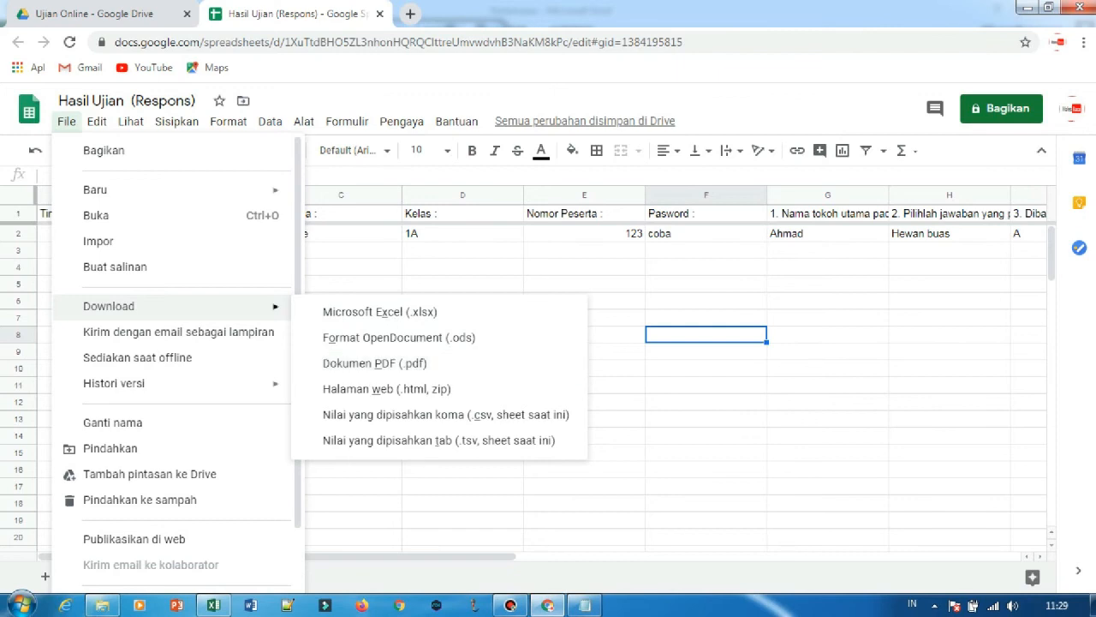
click(828, 419)
click(705, 369)
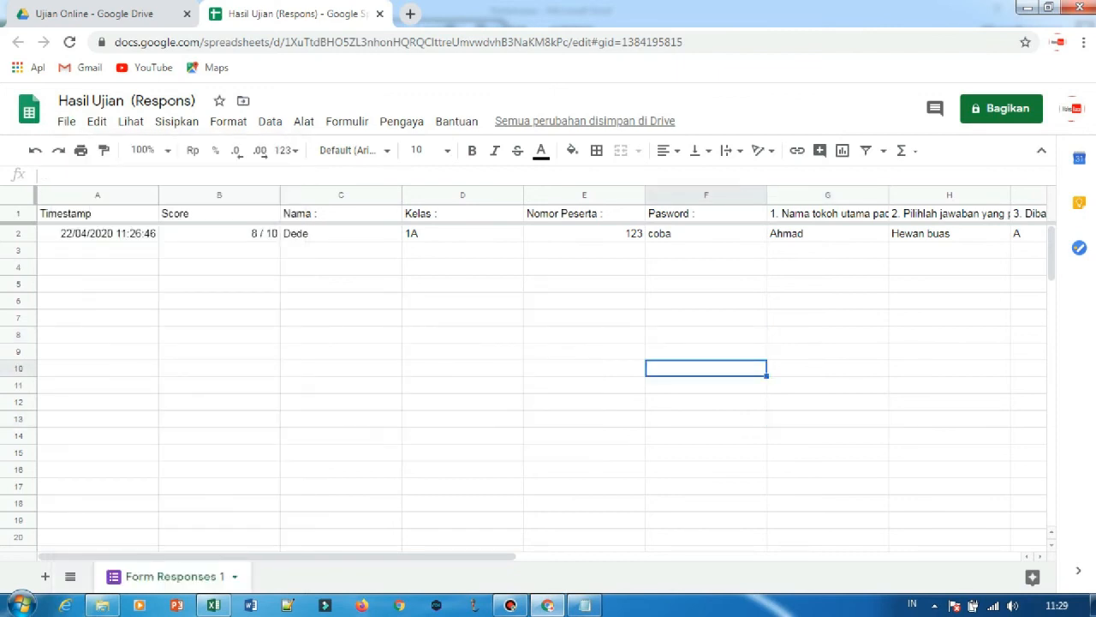
click(463, 351)
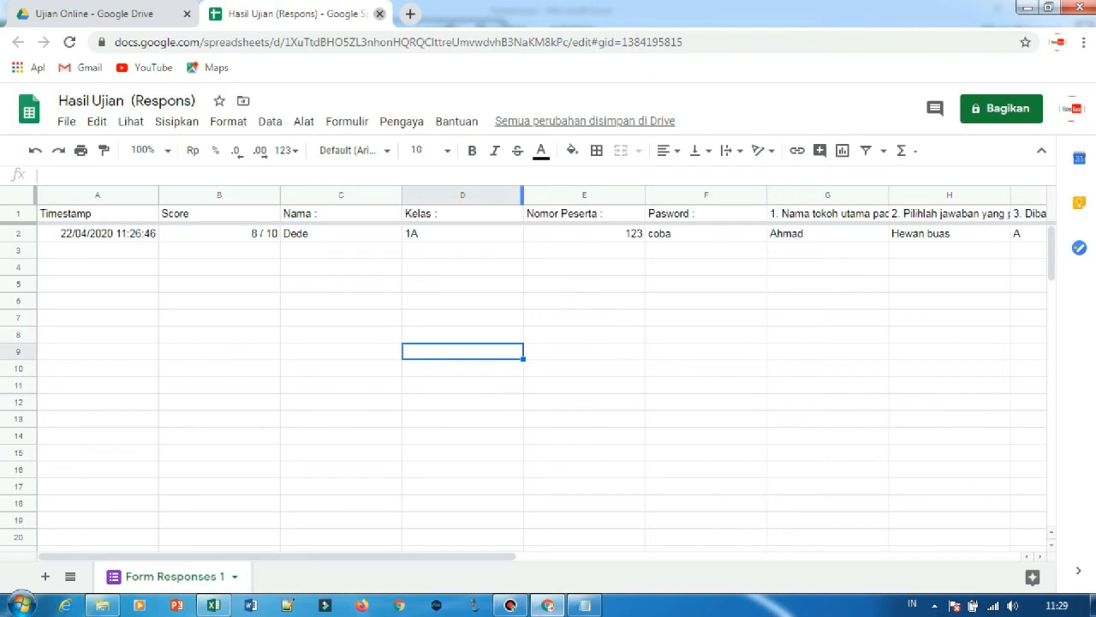
Close the response spreadsheet and open the Ujian Sekolah Bahasa Indonesia form from the Ujian Online folder.
click(379, 13)
double_click(501, 315)
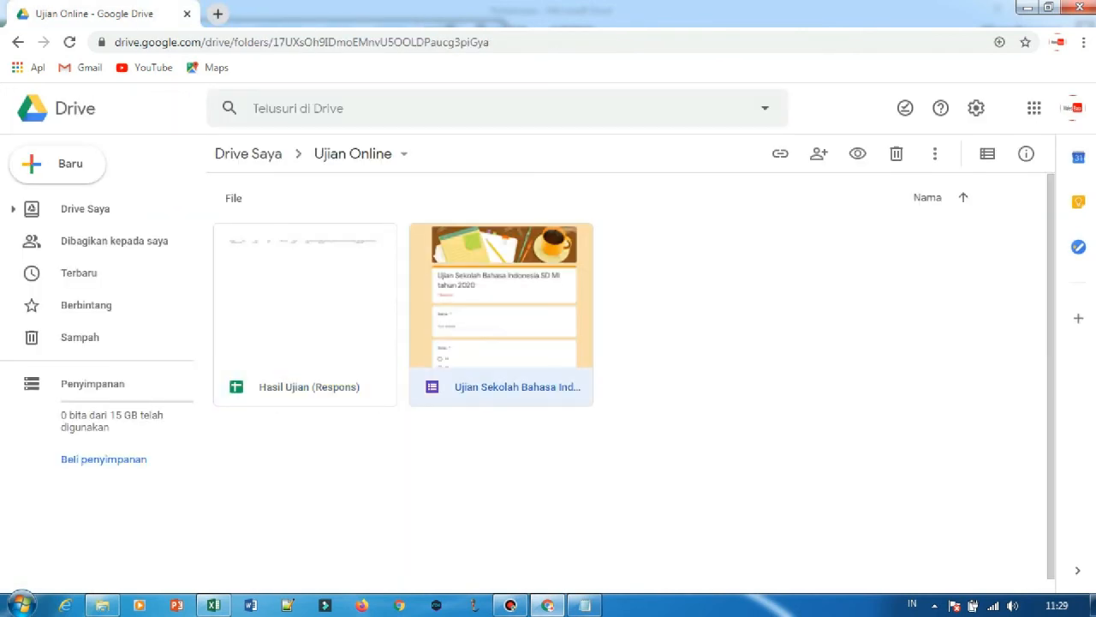
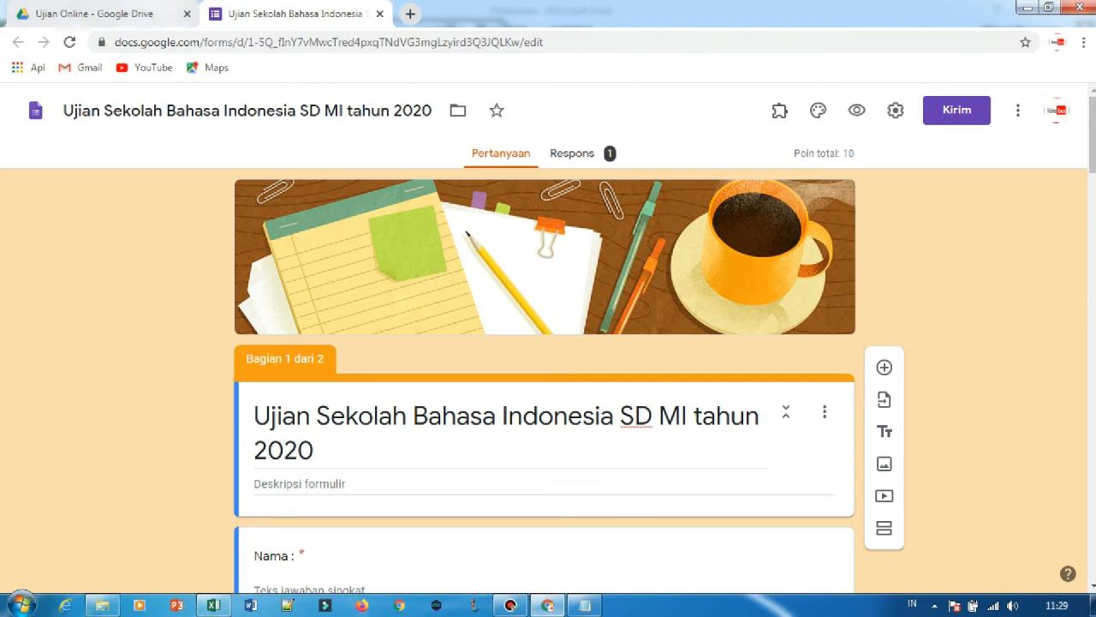
Look at the add-ons offered for Google Forms in the G Suite Marketplace and return to the form.
click(94, 13)
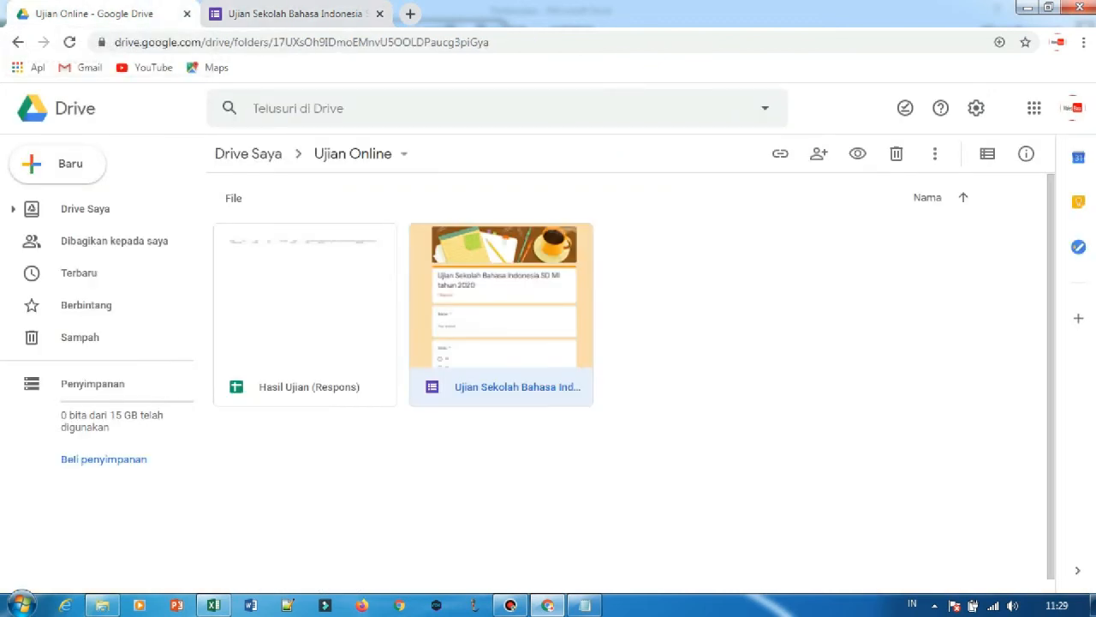
click(295, 13)
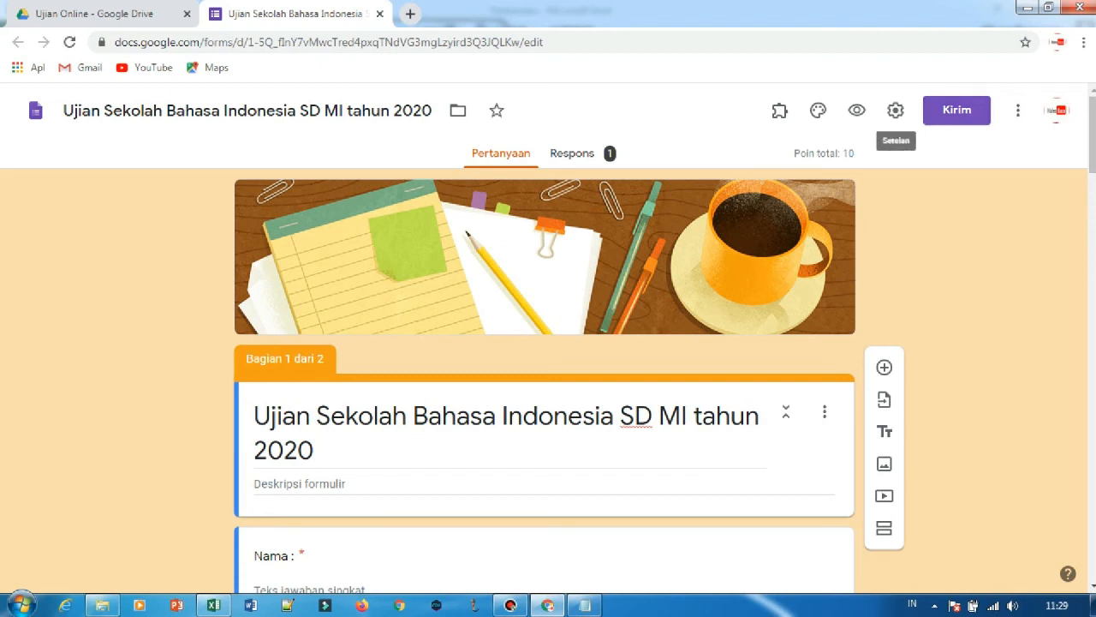
click(1017, 110)
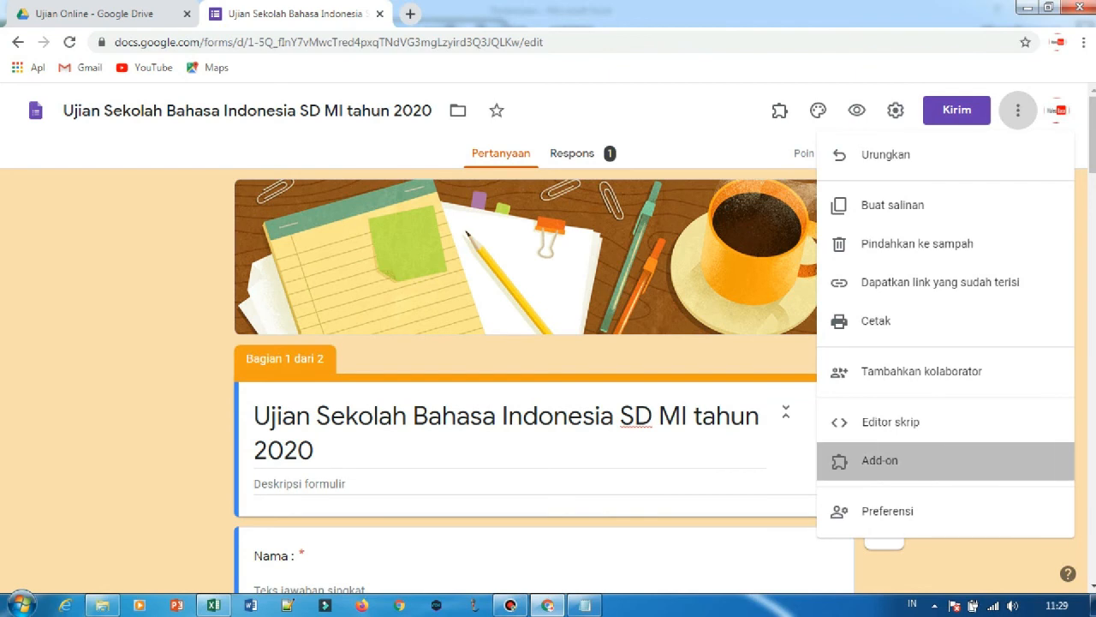
click(881, 460)
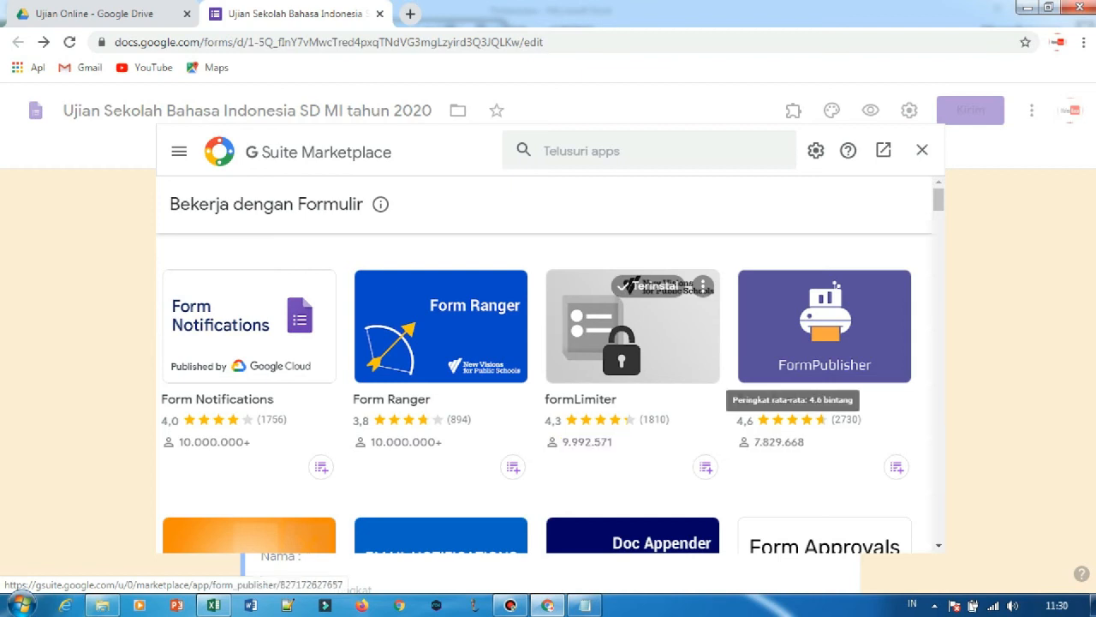
click(922, 150)
Check the installed formLimiter add-on's options and its help information, and return to the form.
click(780, 110)
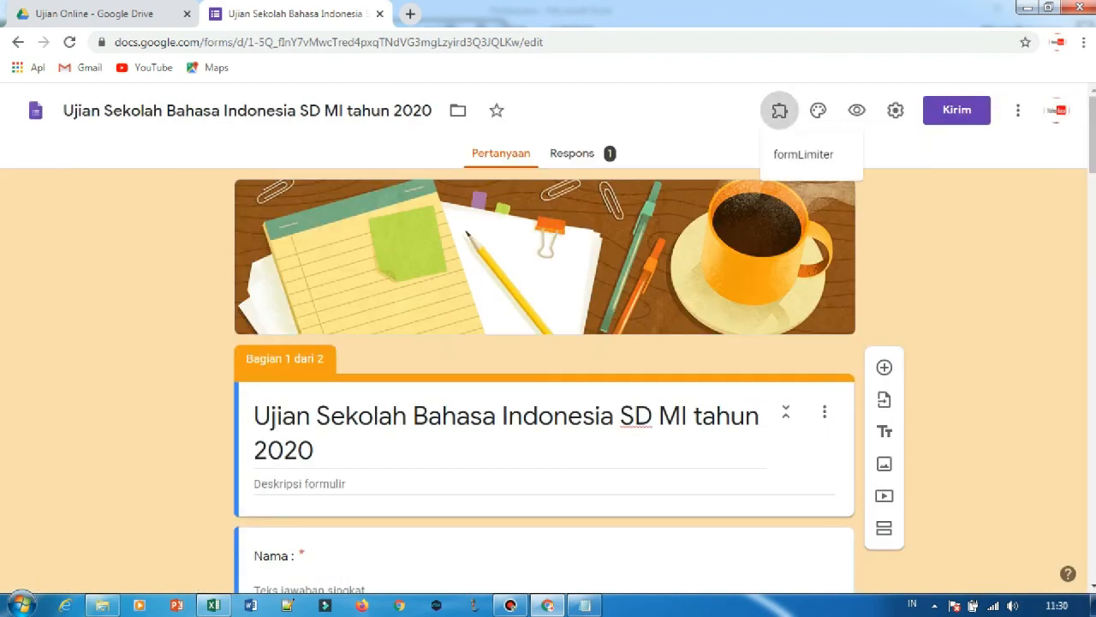
click(803, 155)
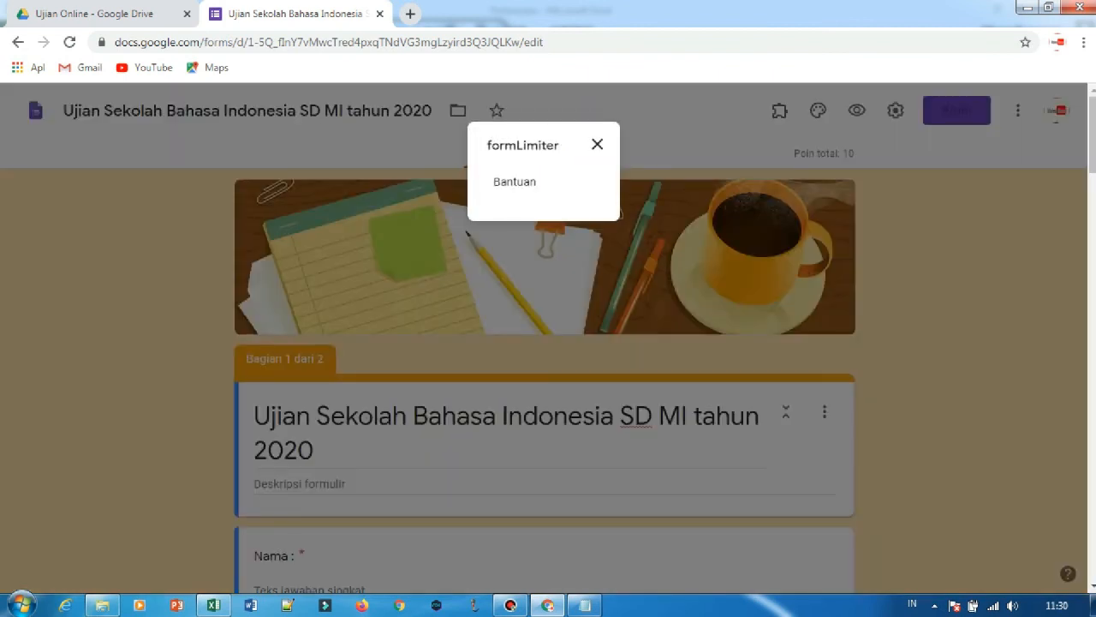
click(597, 143)
click(779, 110)
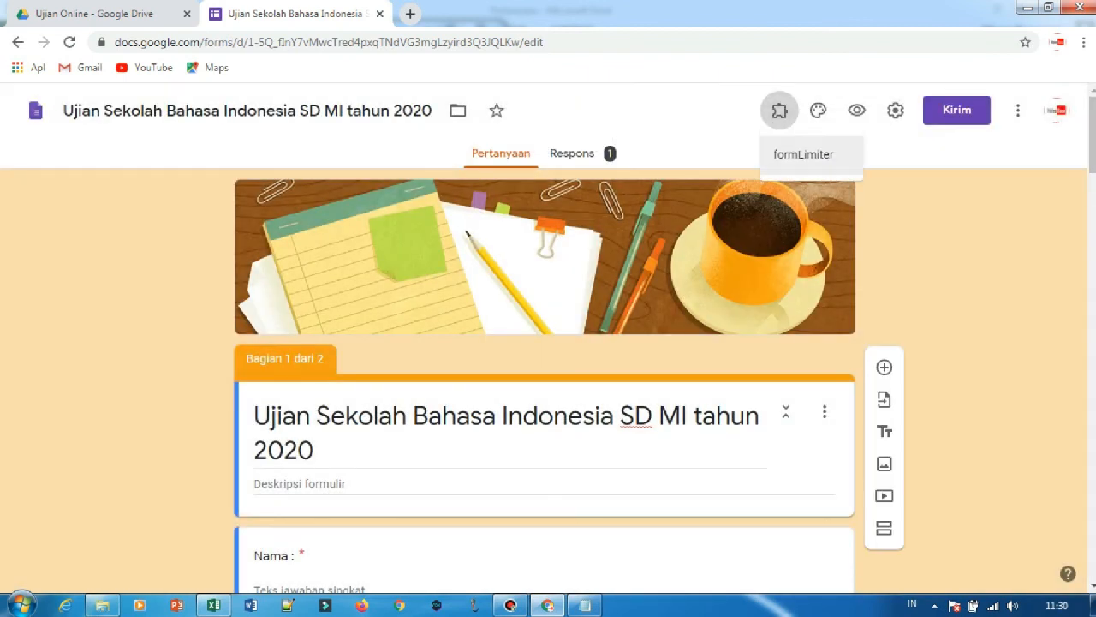
click(804, 155)
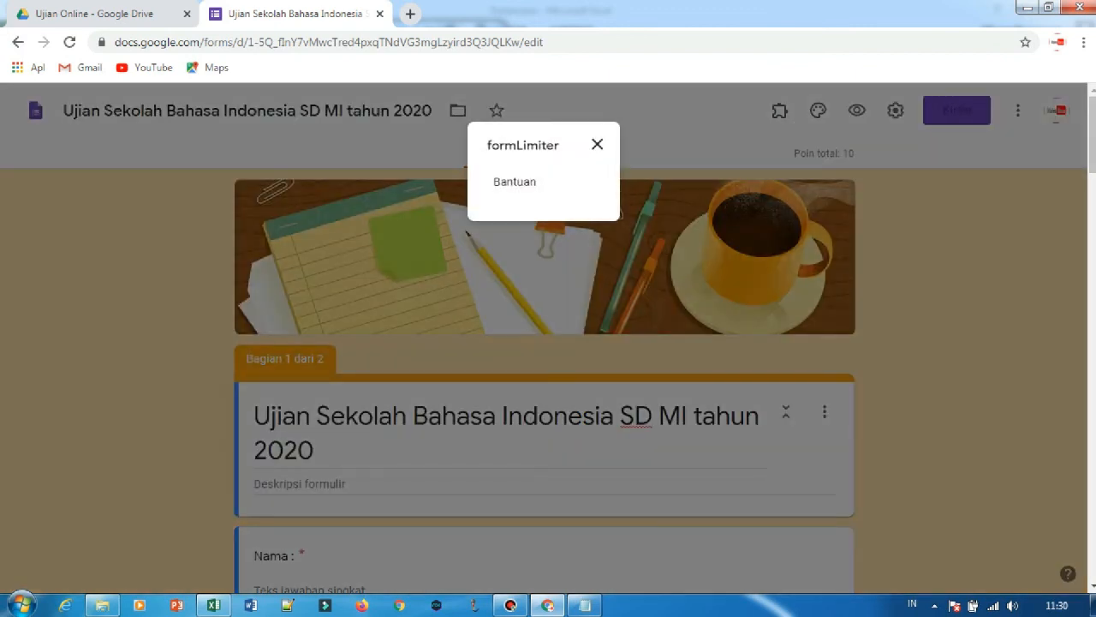
click(514, 182)
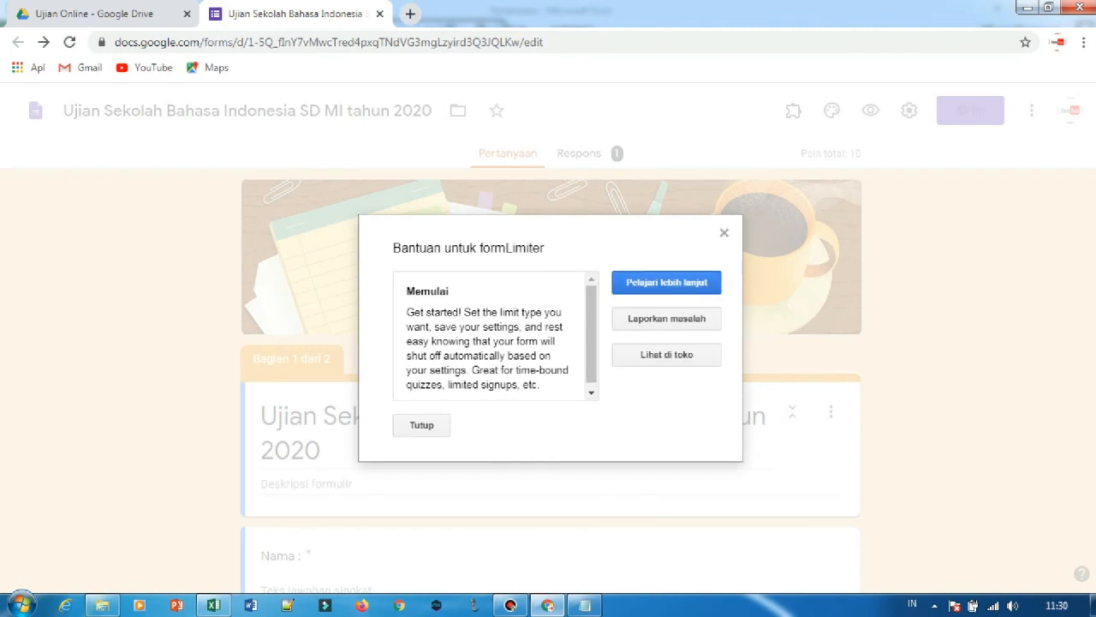
click(666, 282)
click(572, 14)
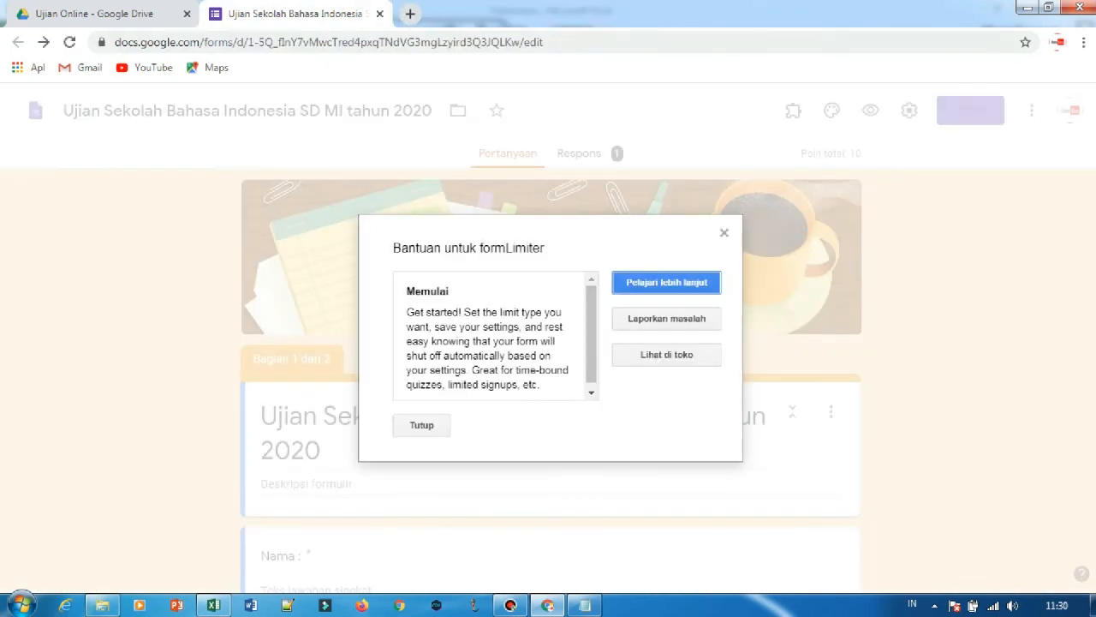
click(421, 425)
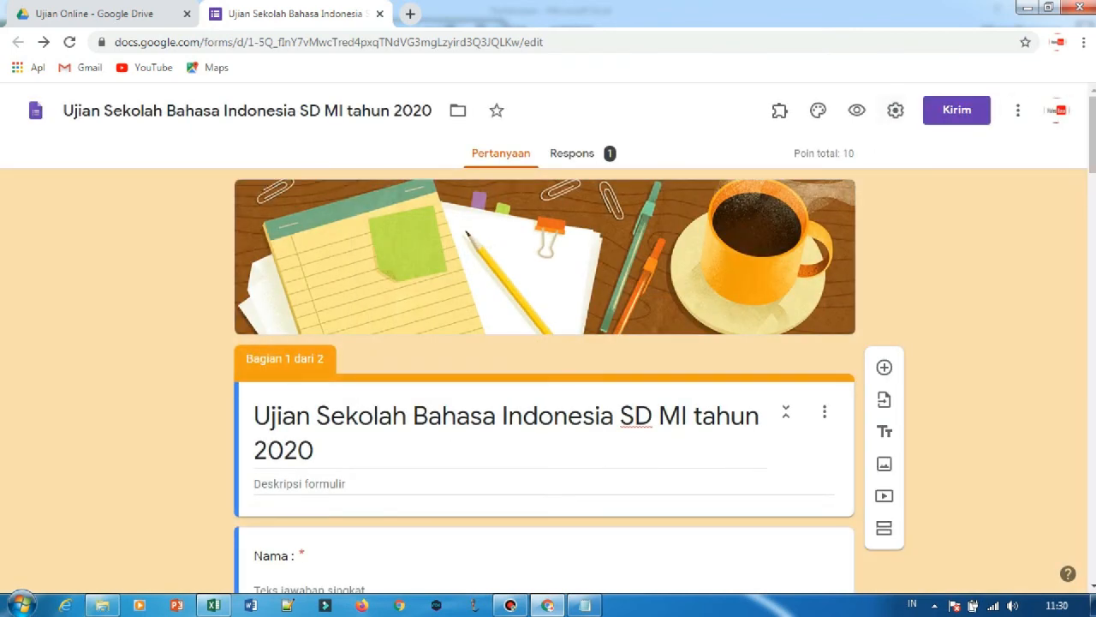
Uninstall the formLimiter add-on through the G Suite Marketplace.
click(1018, 110)
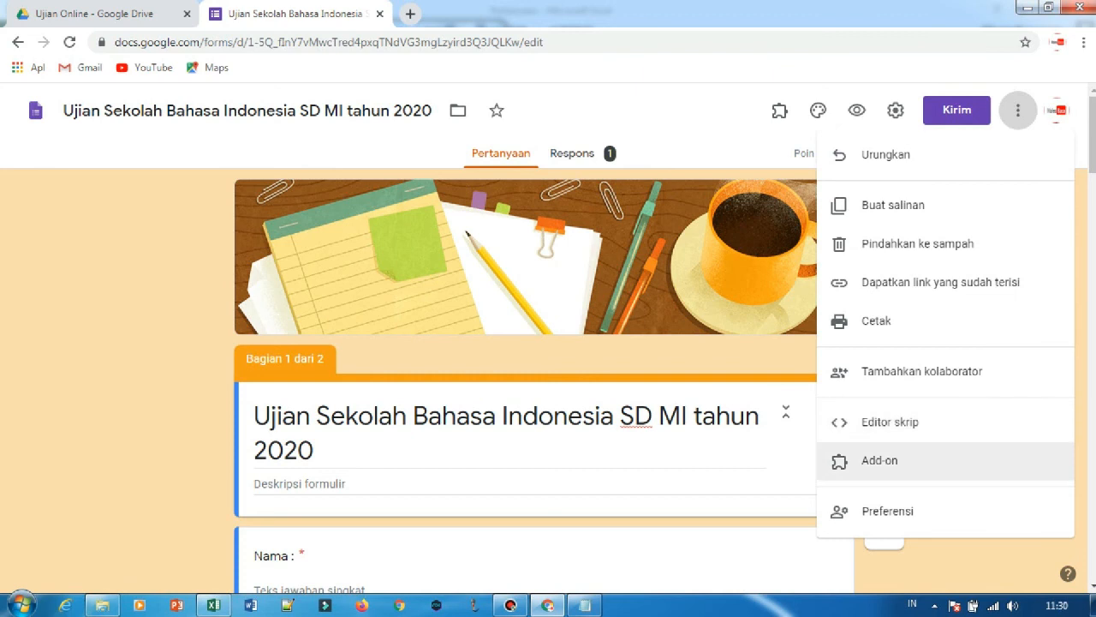
click(882, 460)
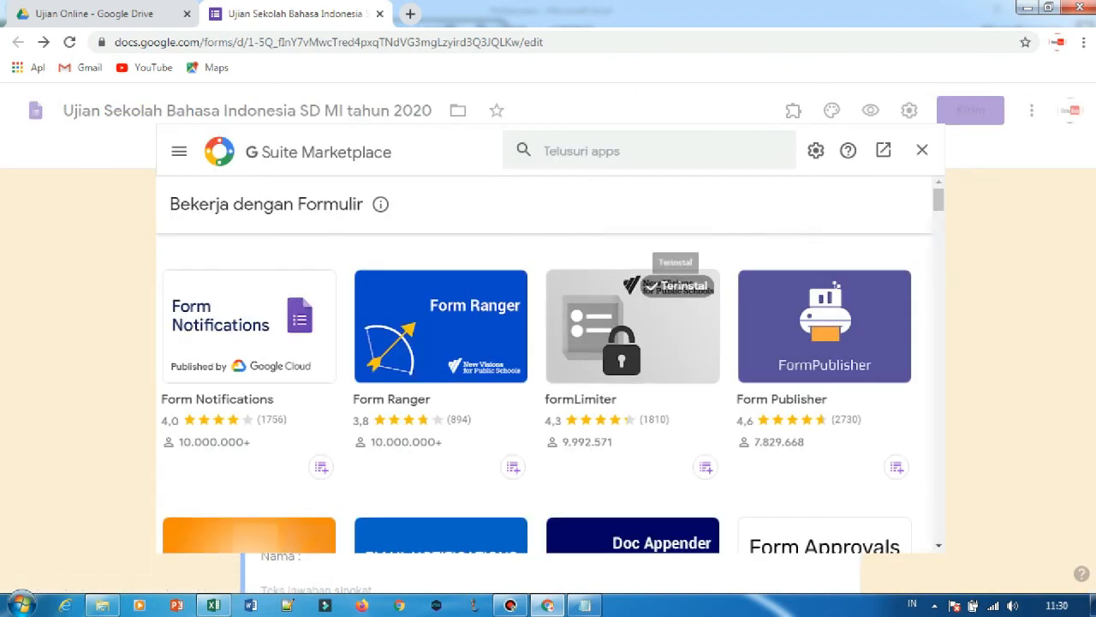
click(703, 285)
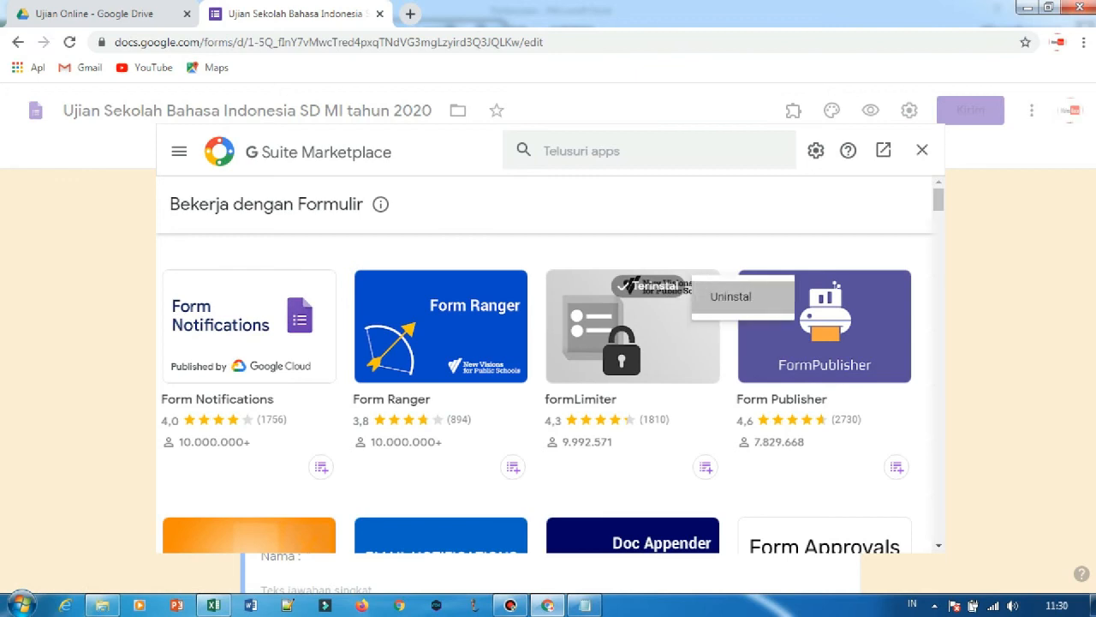
click(735, 295)
click(627, 423)
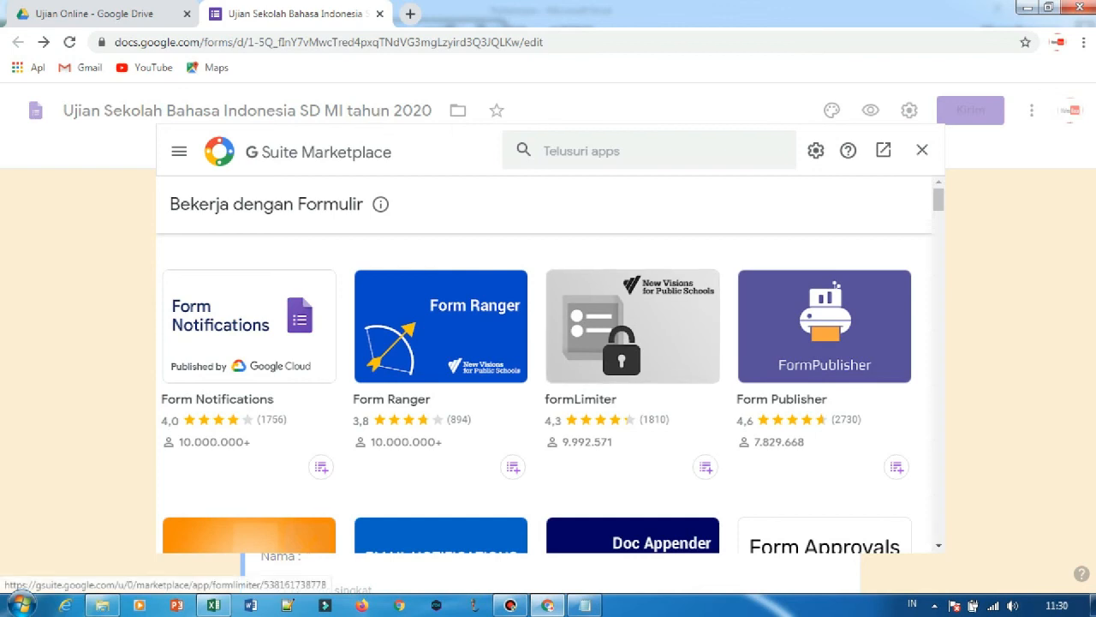
Install the formLimiter add-on by New Visions Cloudlab, authorizing it with the Google account, and return to the form.
click(632, 403)
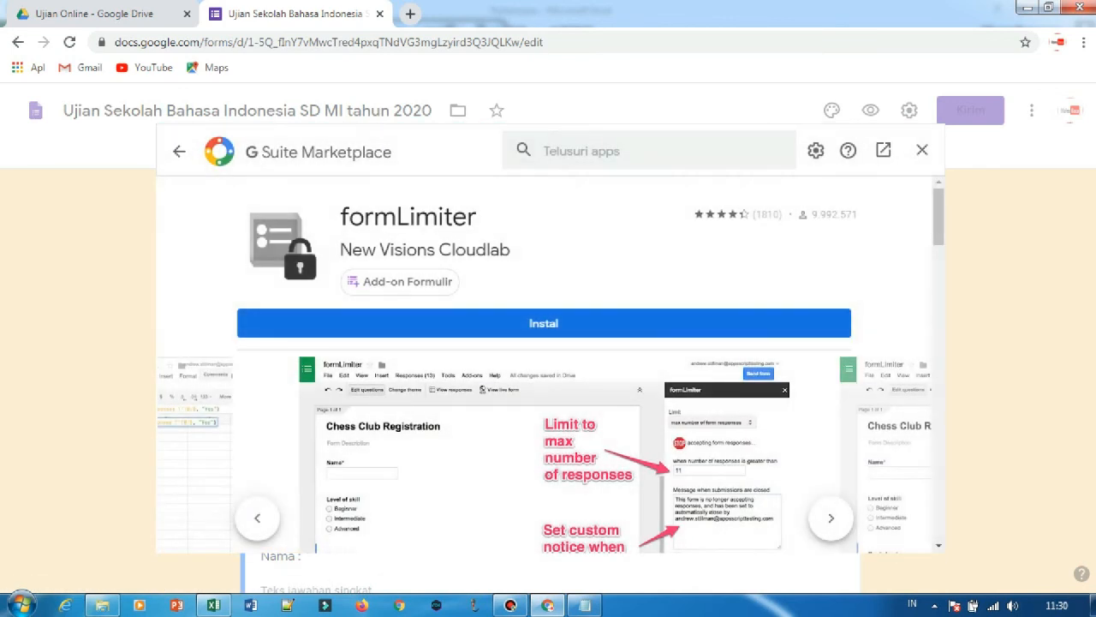
click(544, 323)
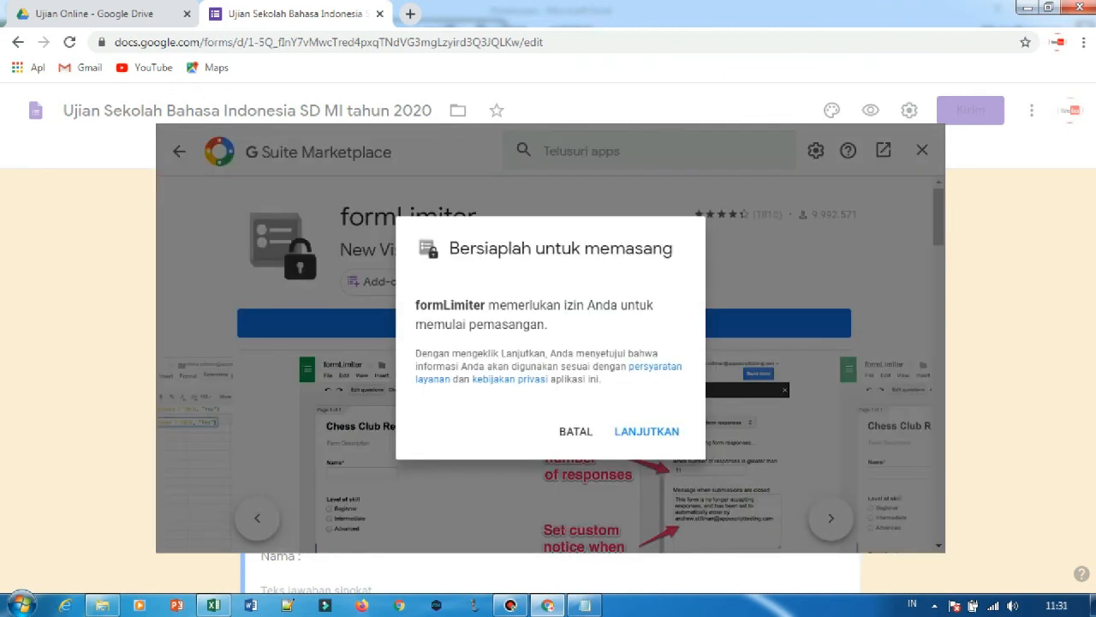
click(647, 431)
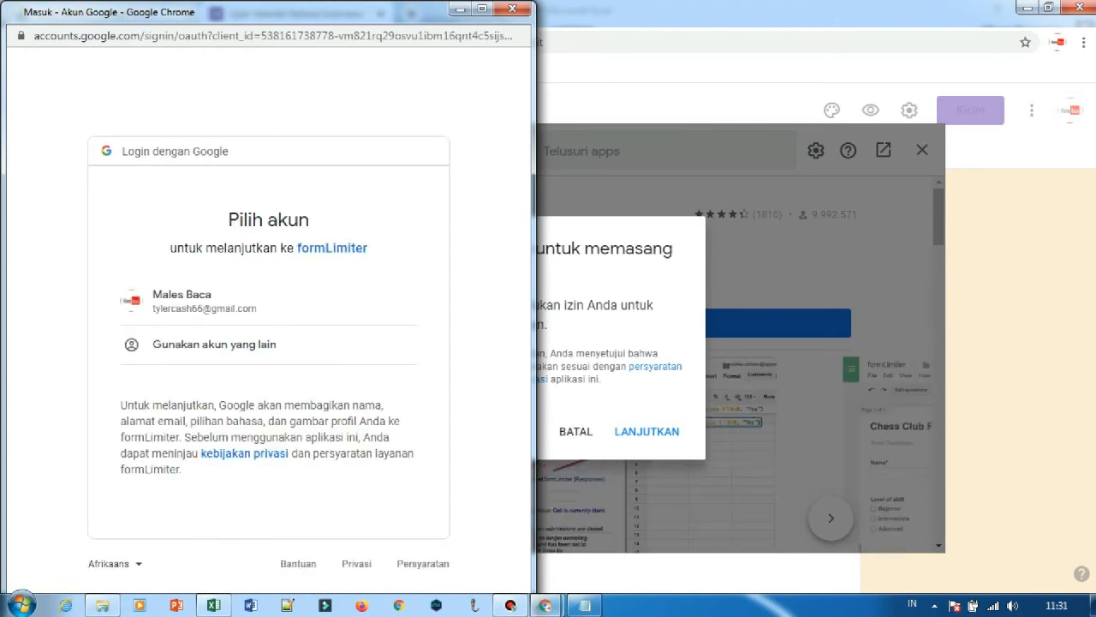
click(215, 300)
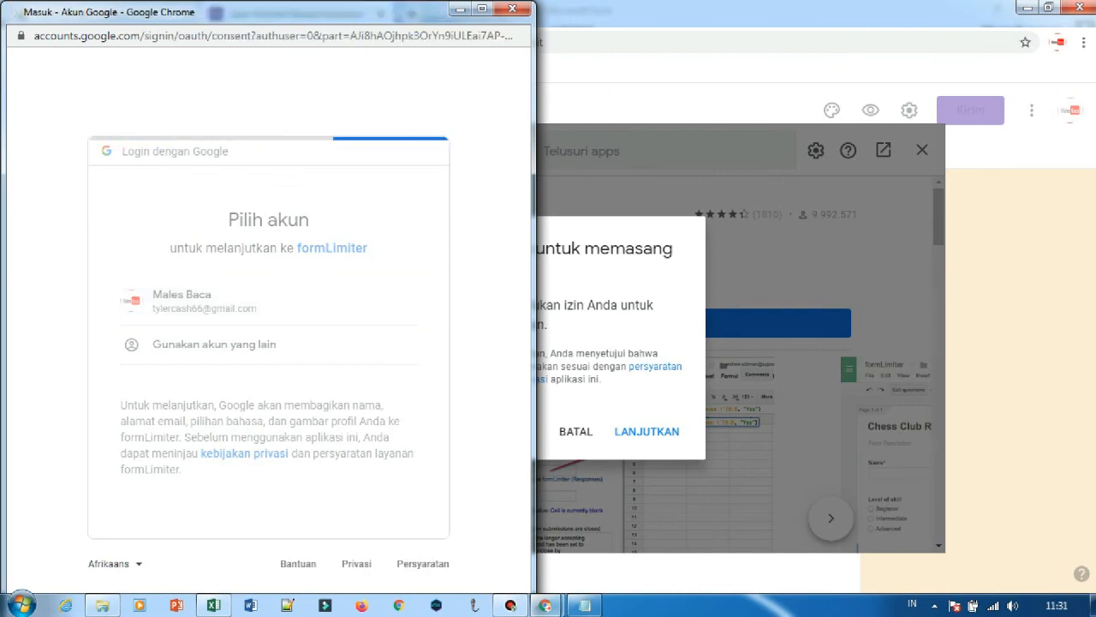
scroll(263, 343, down, 5)
scroll(262, 343, up, 5)
scroll(262, 343, down, 5)
click(375, 510)
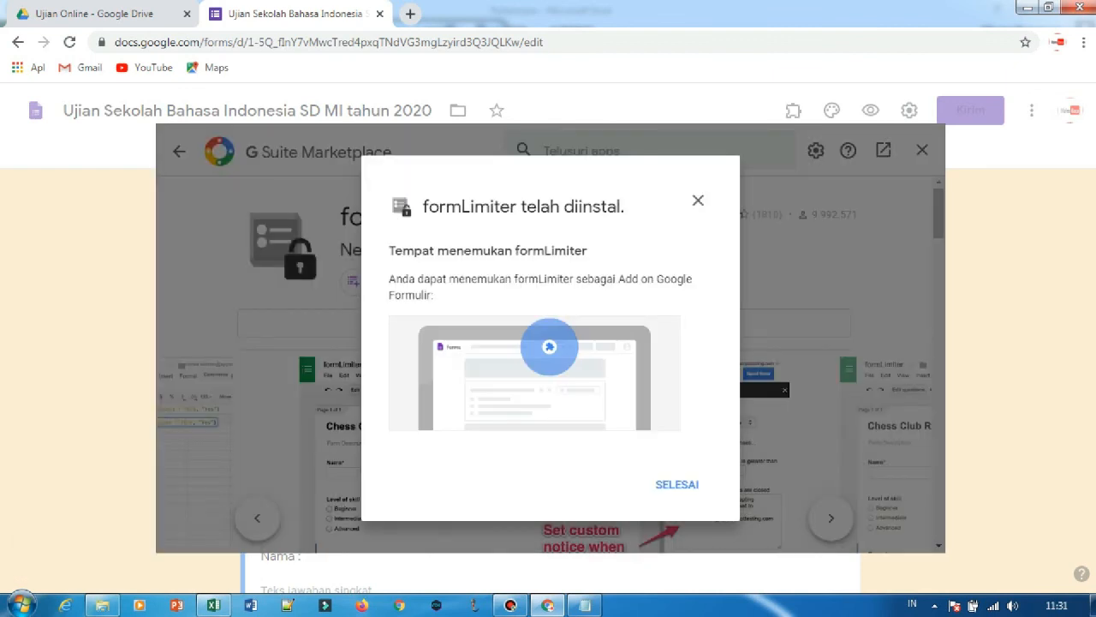
click(677, 484)
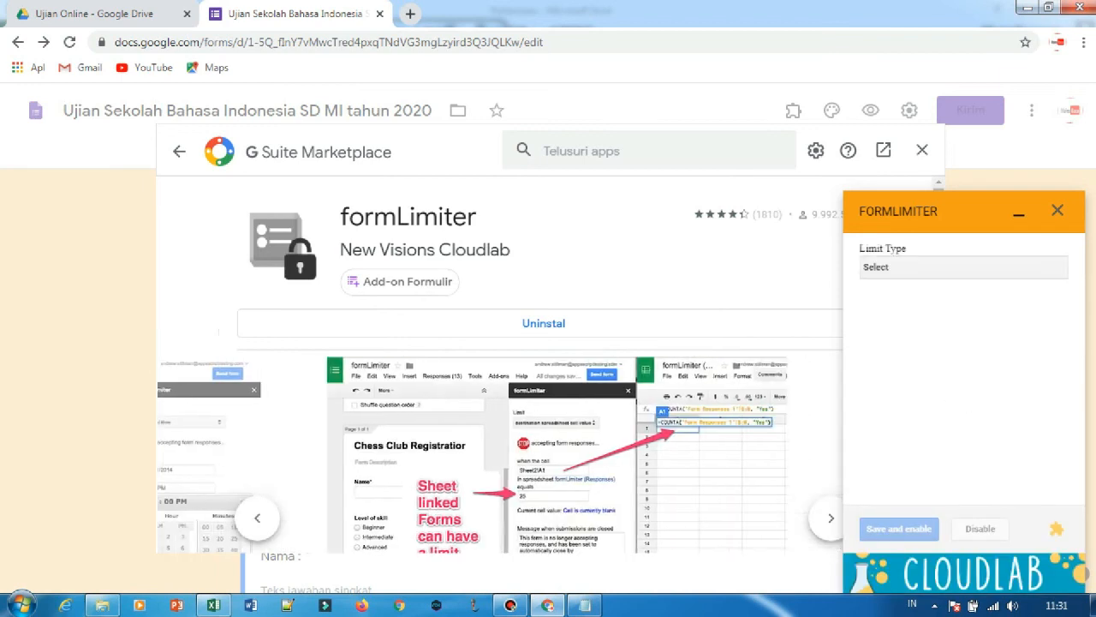
click(923, 150)
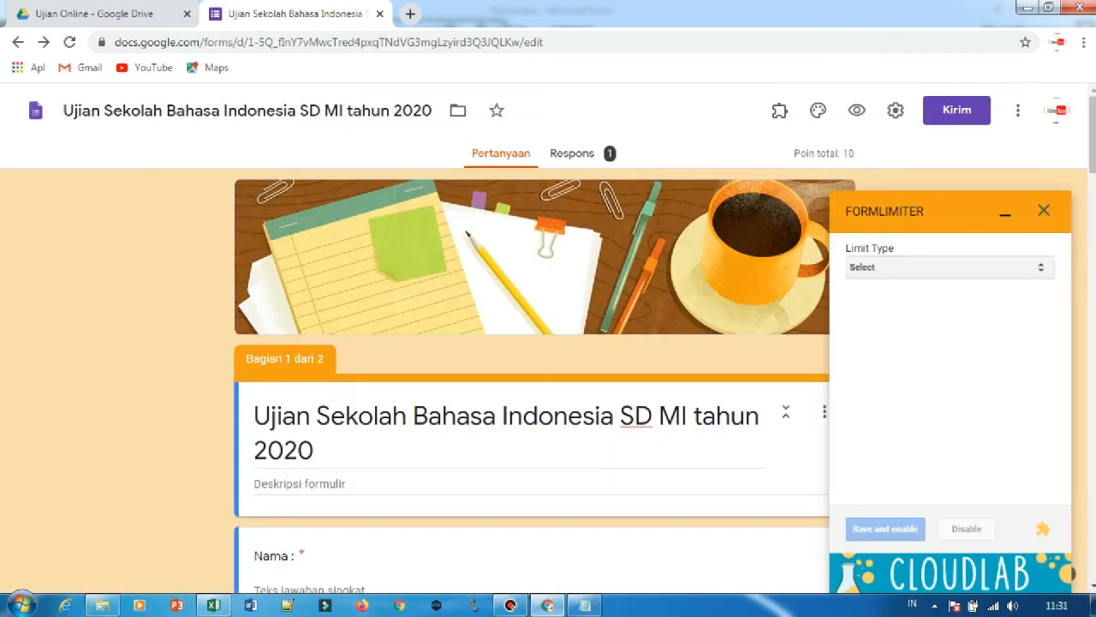
Try a formLimiter date and time limit of 04/22/2020 at 11:35 AM, and close the add-on without saving.
click(950, 267)
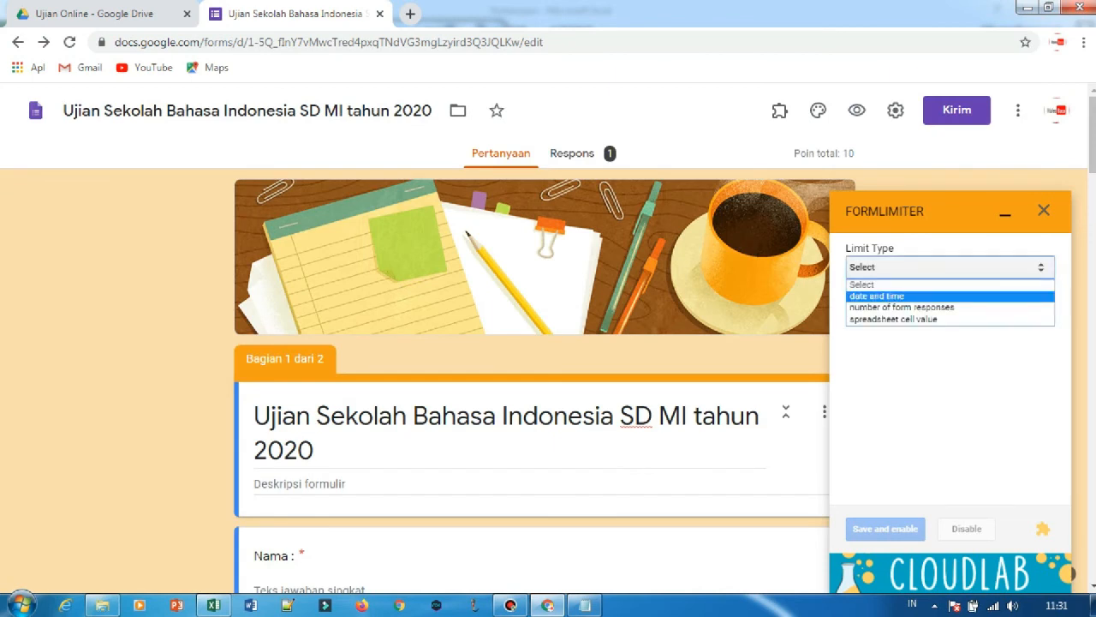
click(877, 296)
click(896, 339)
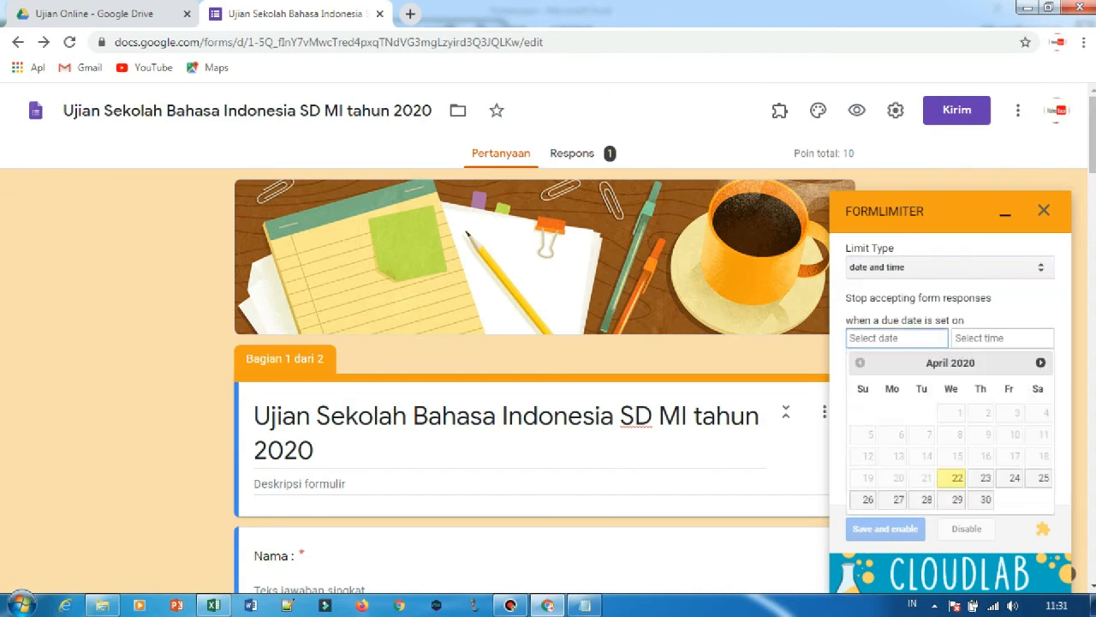
click(957, 477)
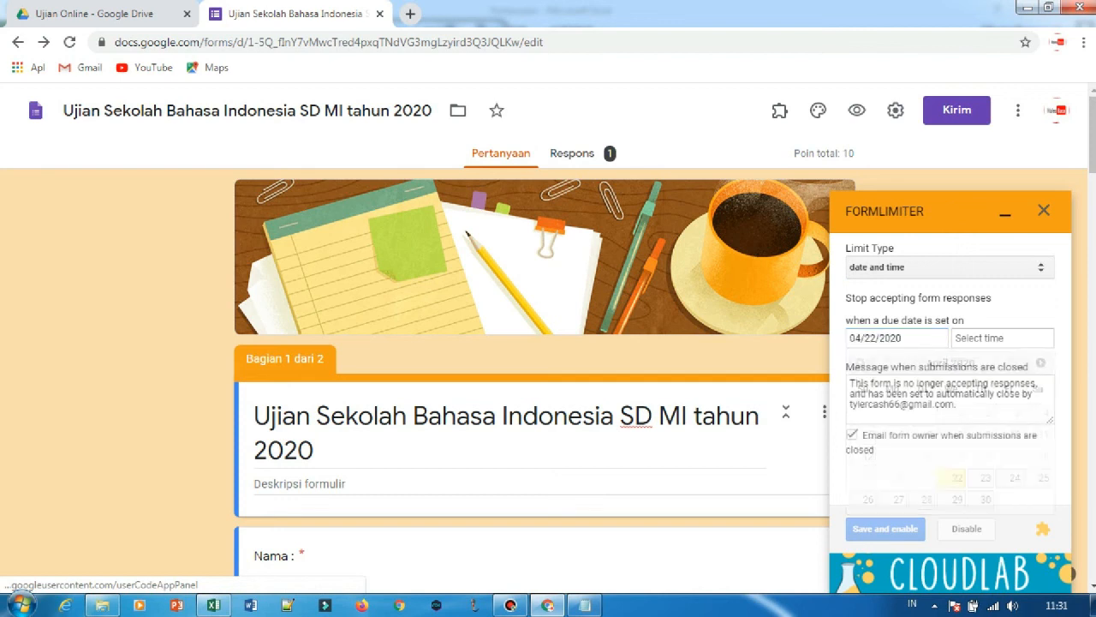
click(1002, 337)
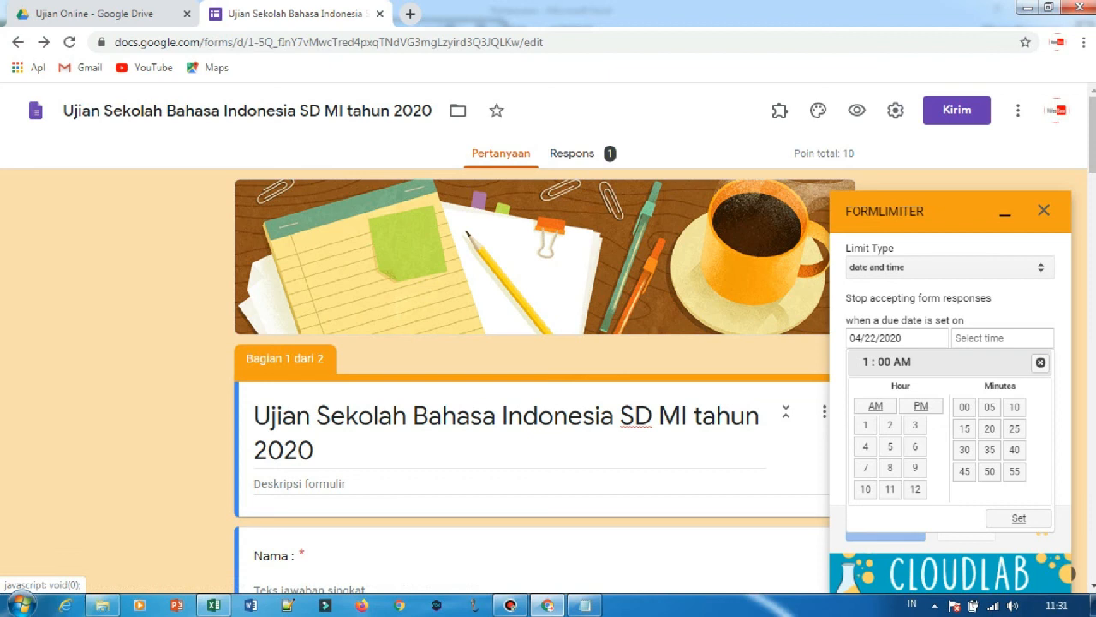
click(889, 489)
click(989, 451)
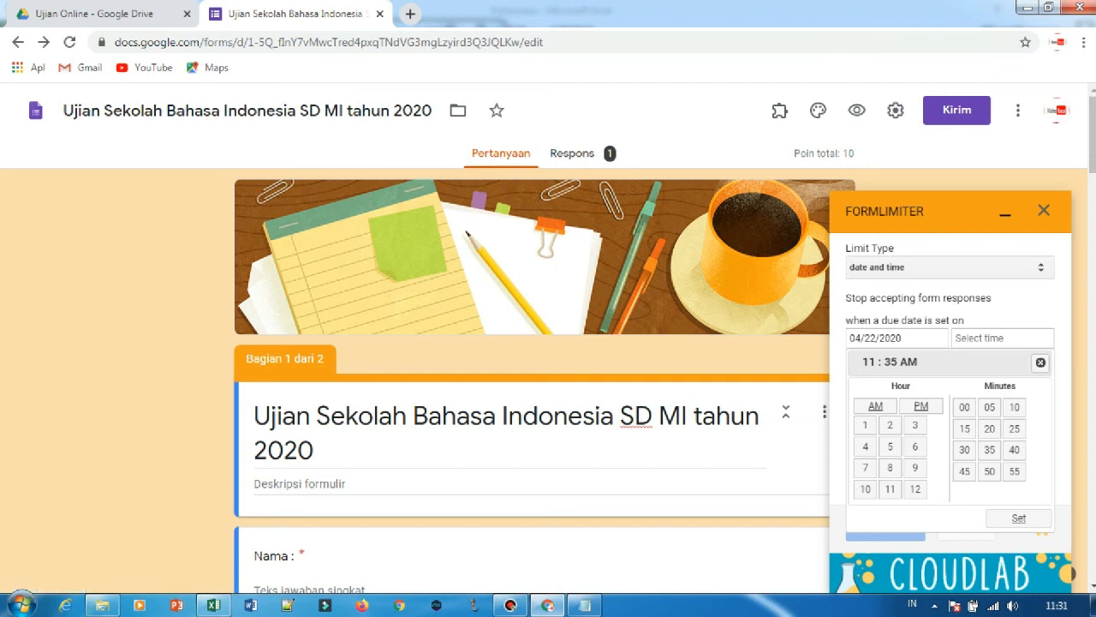
click(1043, 210)
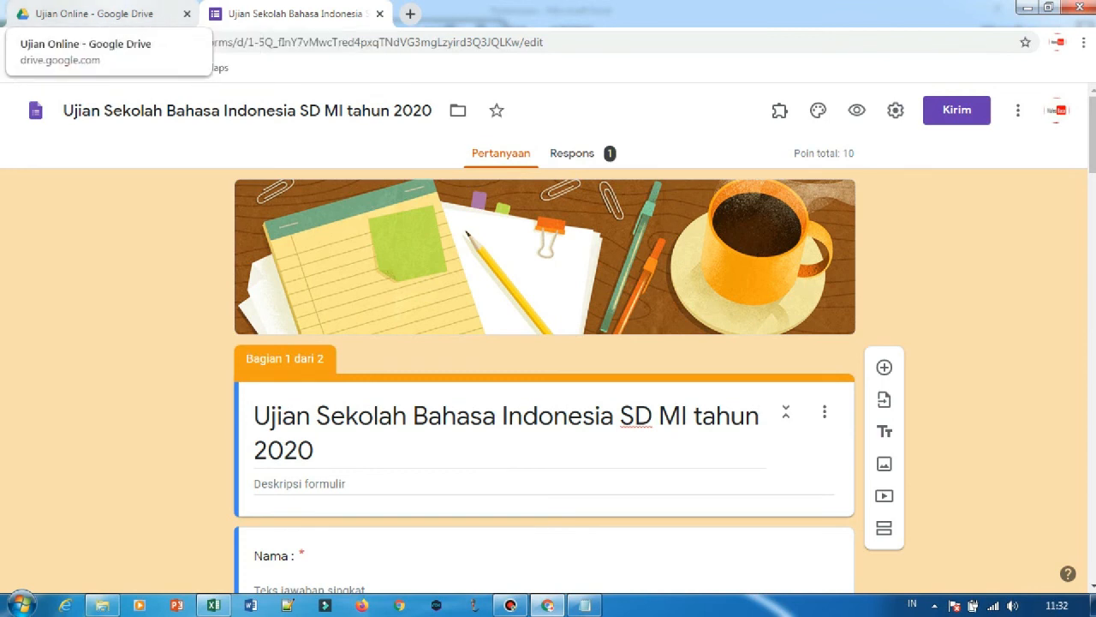
Turn off accepting responses for the exam form and turn it back on.
click(94, 13)
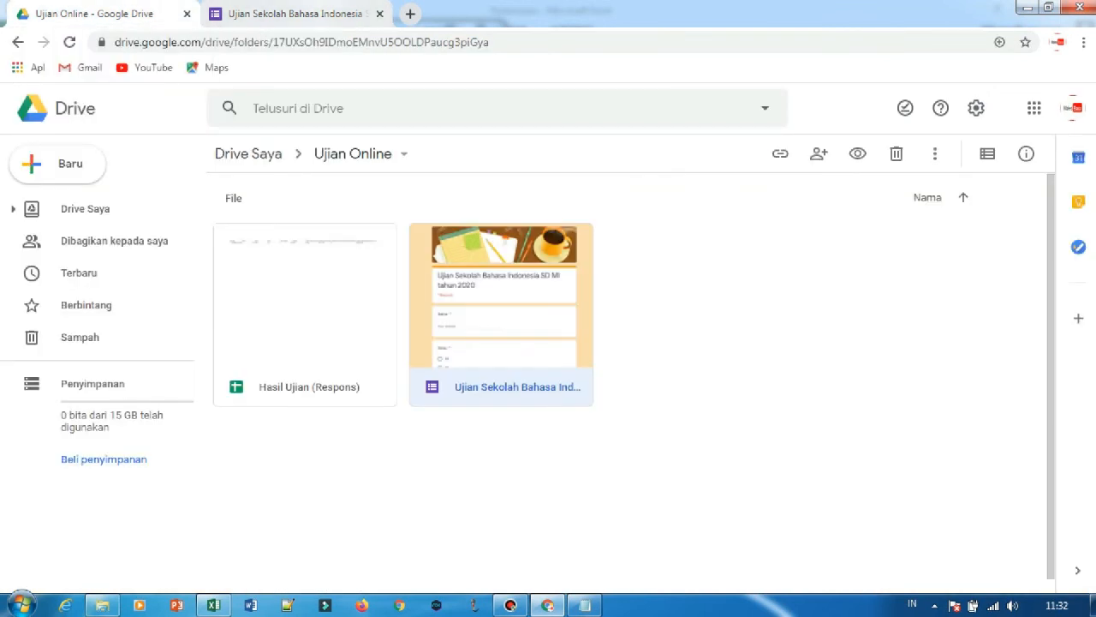
click(299, 13)
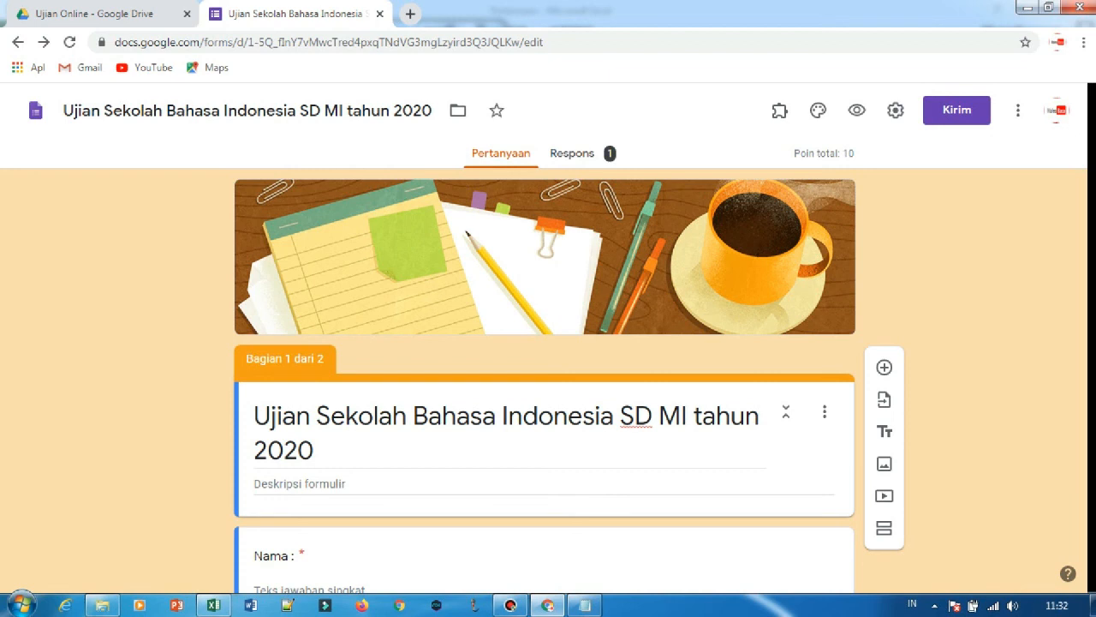
click(573, 153)
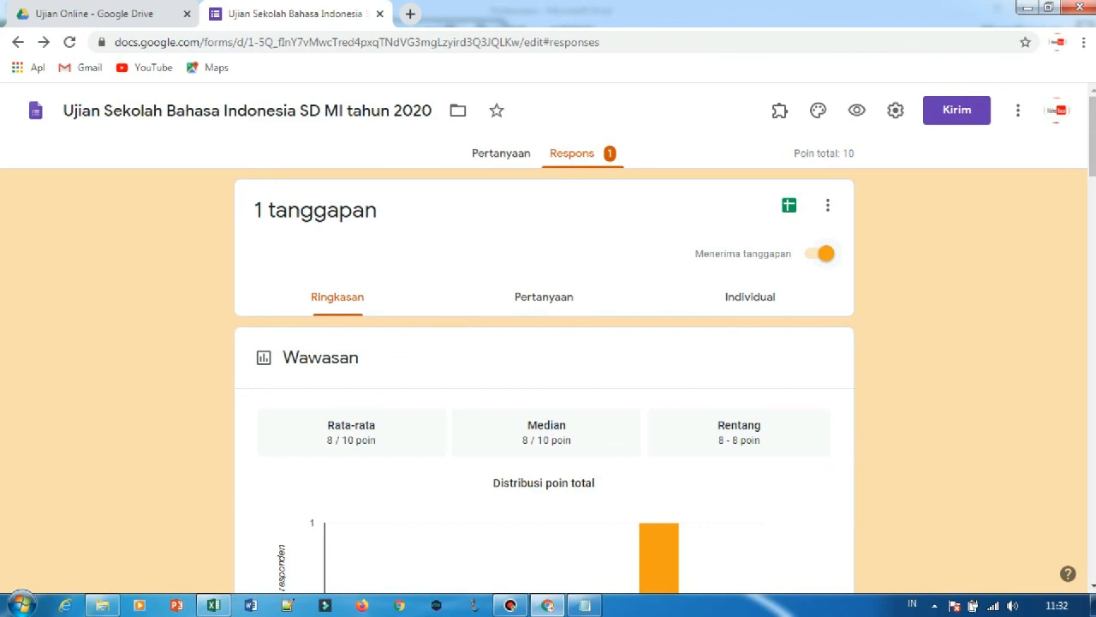
click(824, 254)
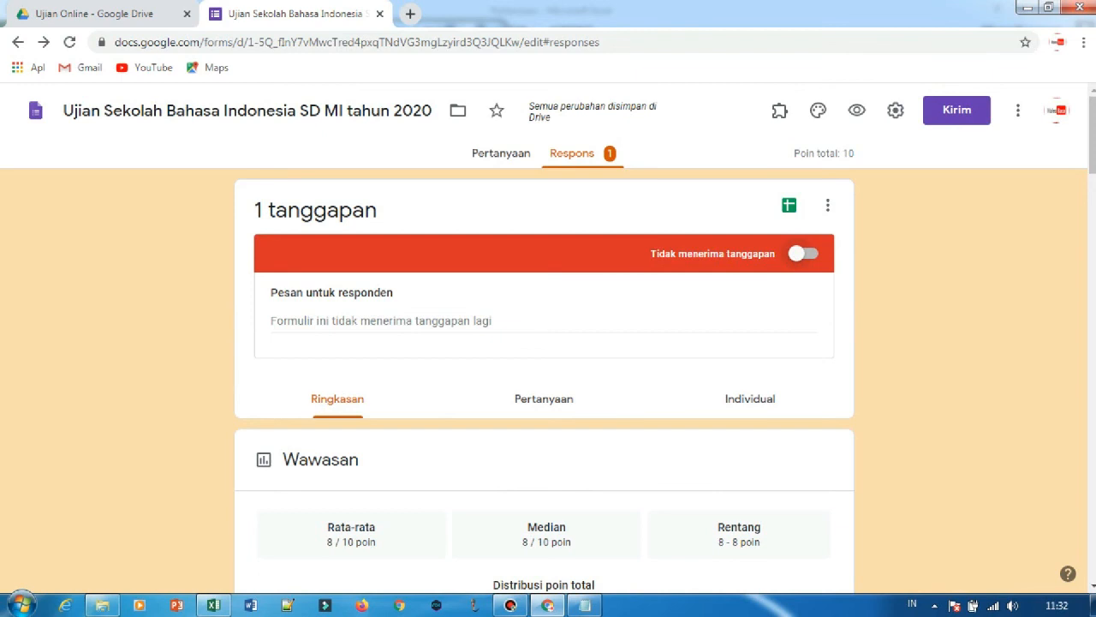
click(803, 254)
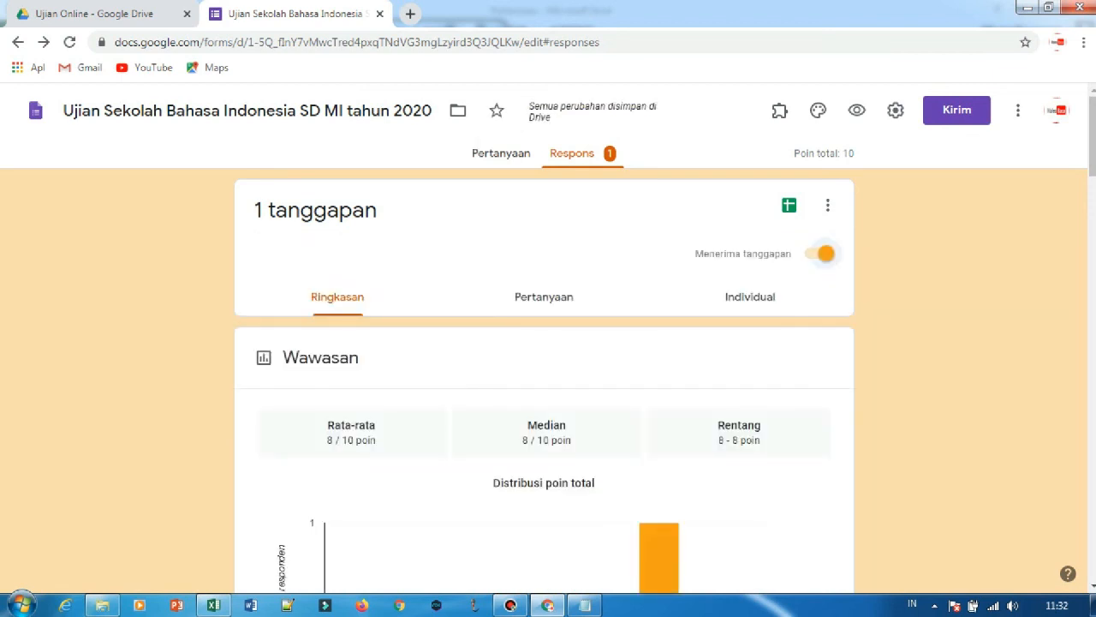
Open the Ujian Sekolah Bahasa Indonesia form again from the Ujian Online folder in Drive.
click(94, 14)
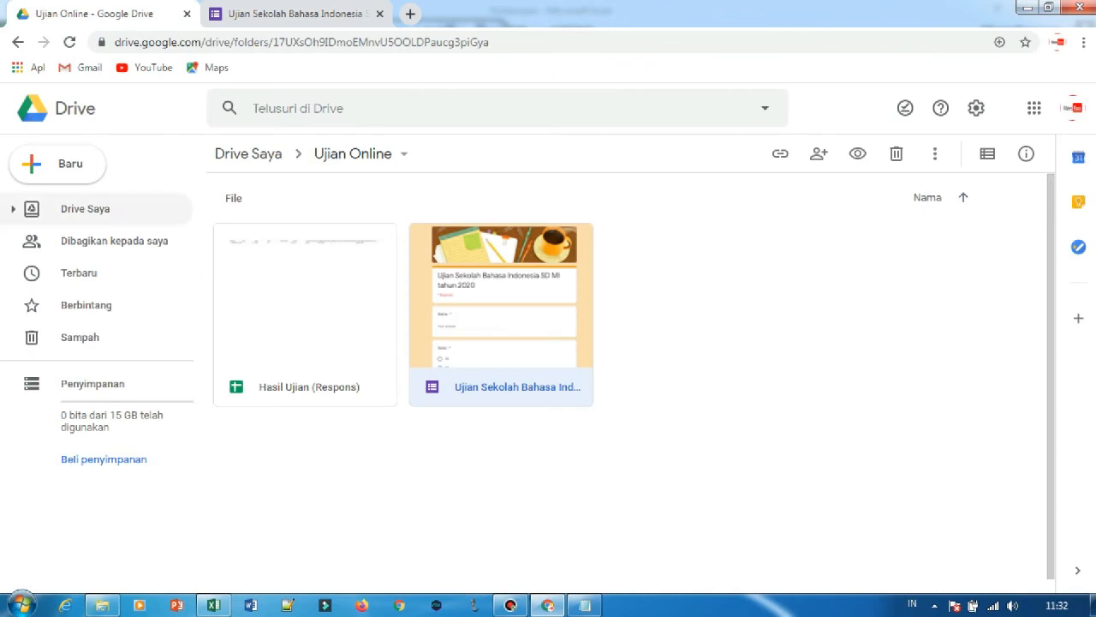
double_click(501, 314)
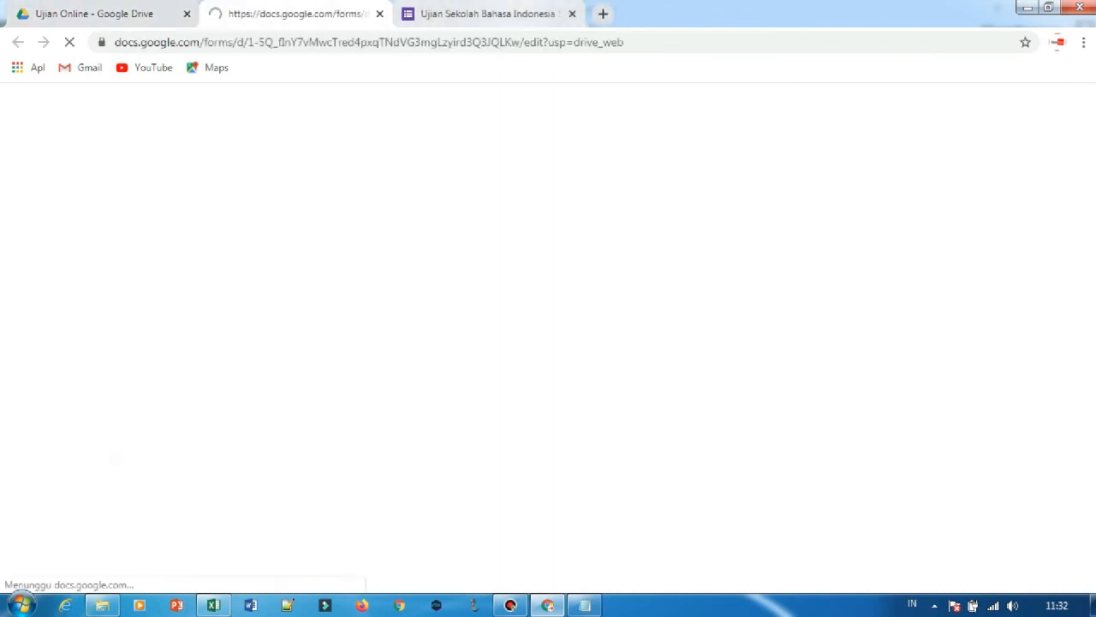
Close the duplicate exam form tab and open the Hasil Ujian (Respons) spreadsheet from the Ujian Online folder in Drive.
click(519, 13)
click(572, 14)
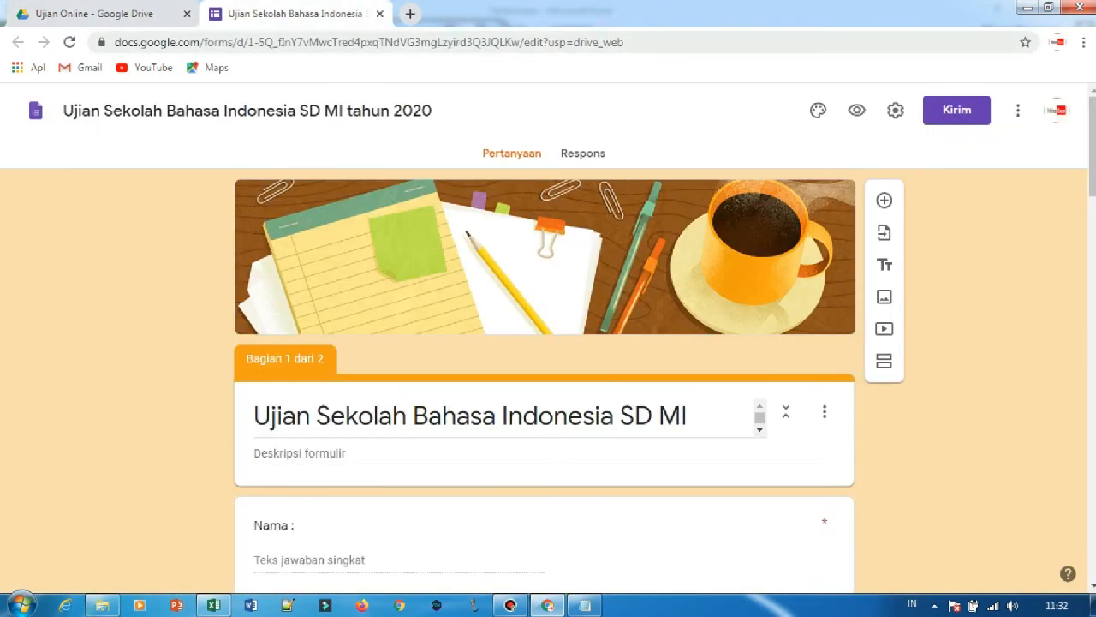
scroll(544, 343, down, 8)
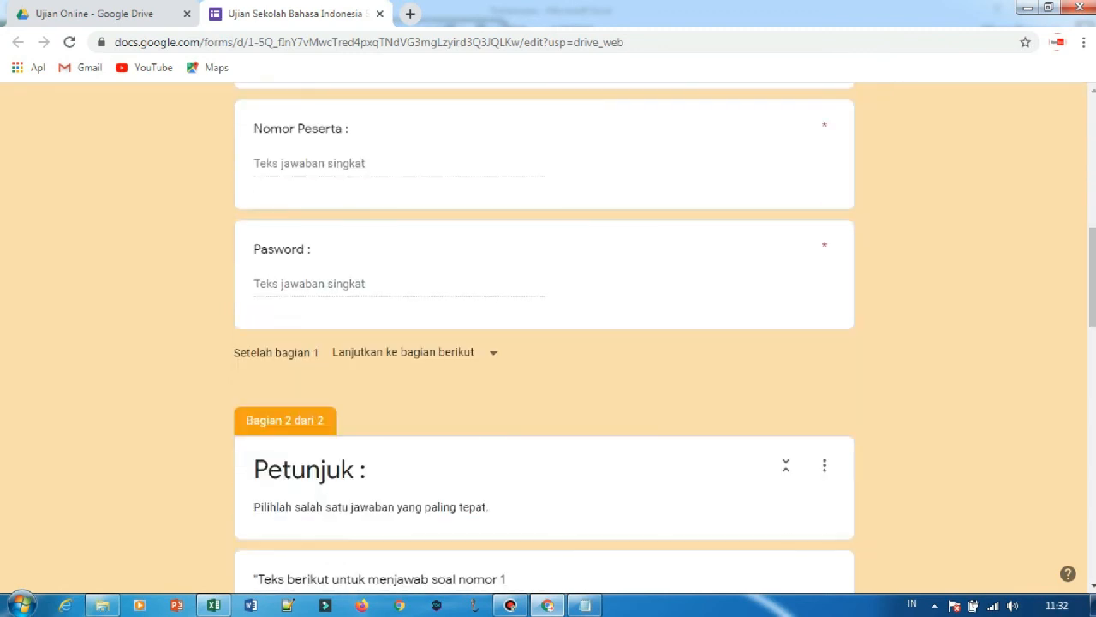
click(94, 14)
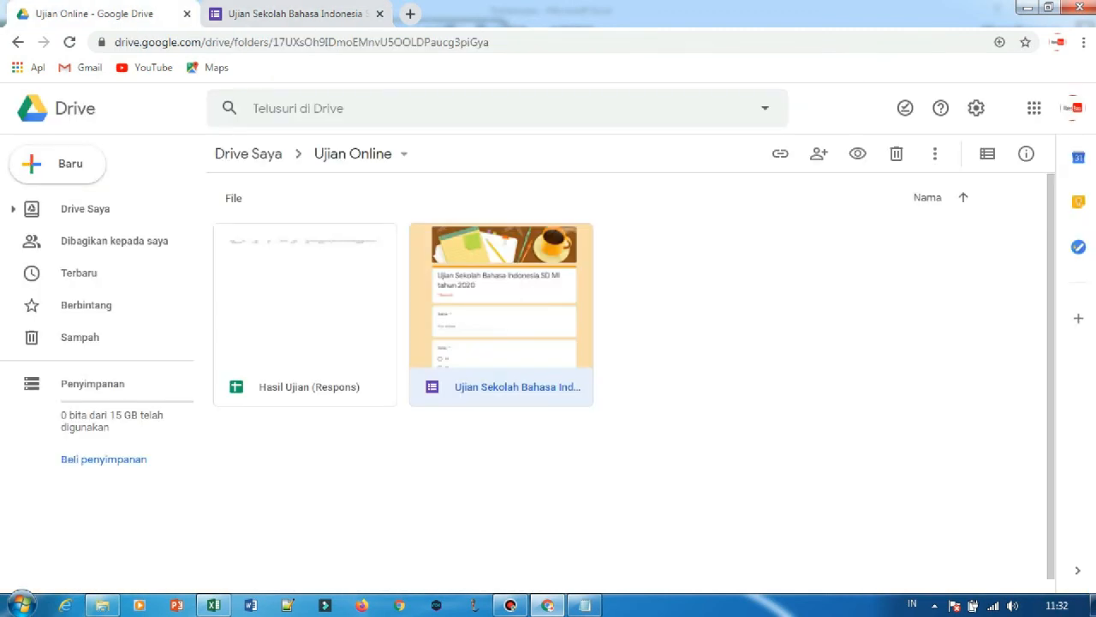
double_click(304, 317)
Generate a shortened sharing link for the Ujian Sekolah Bahasa Indonesia form and copy it.
click(489, 14)
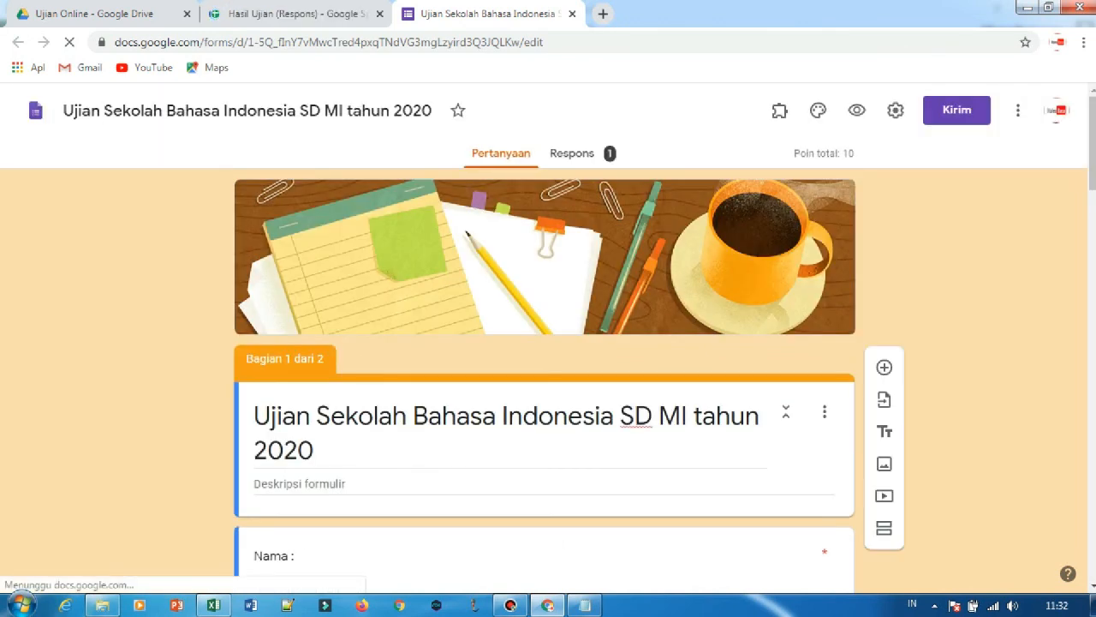
click(957, 109)
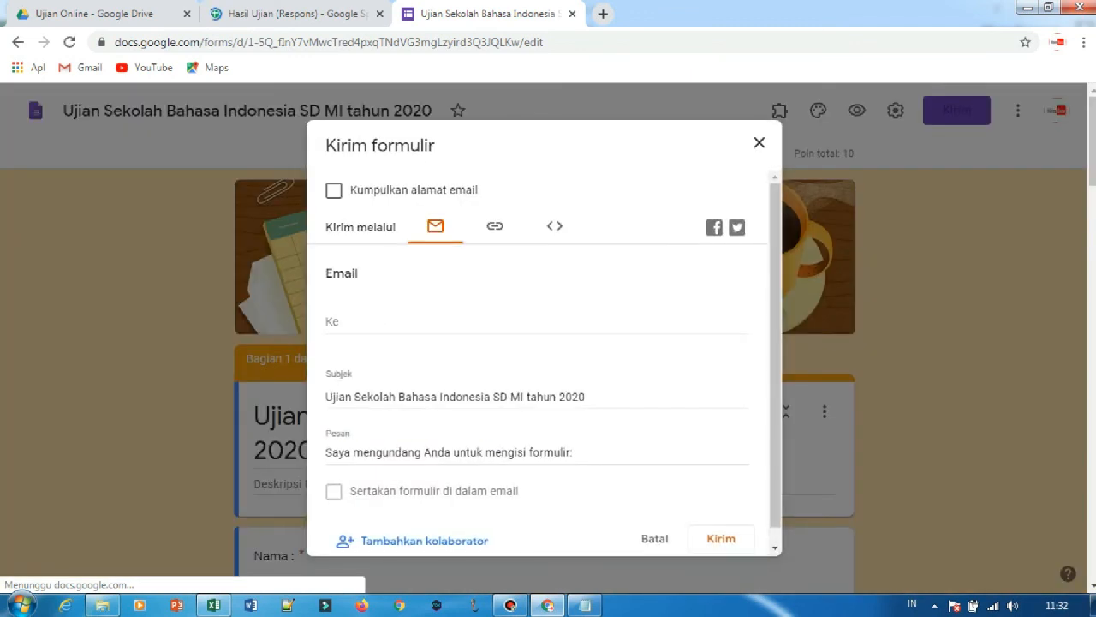
click(495, 226)
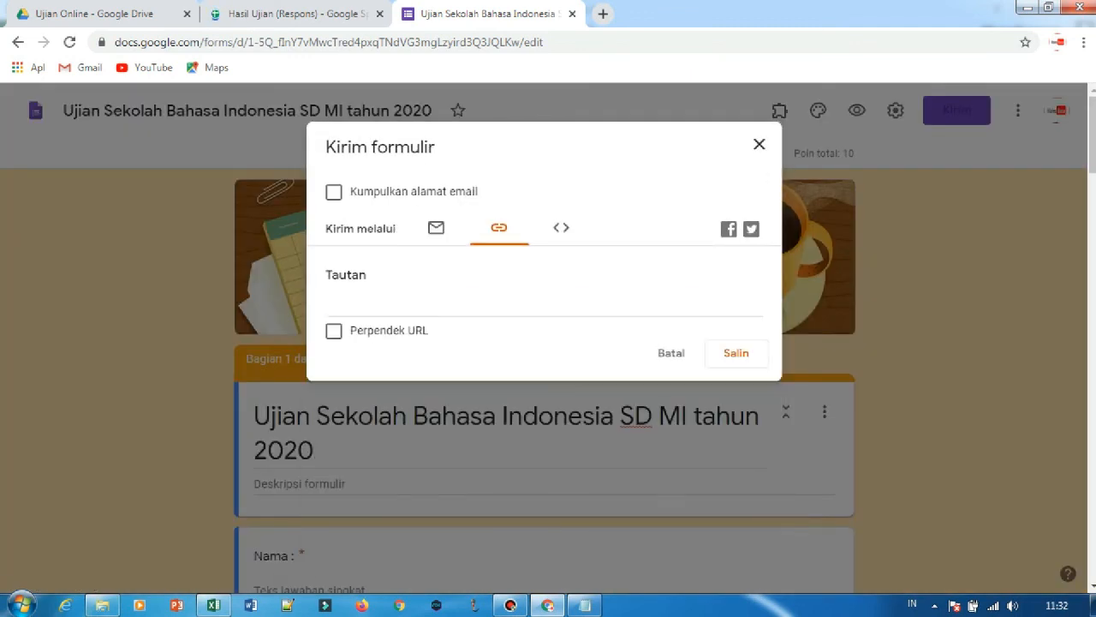
click(334, 331)
key(ctrl+c)
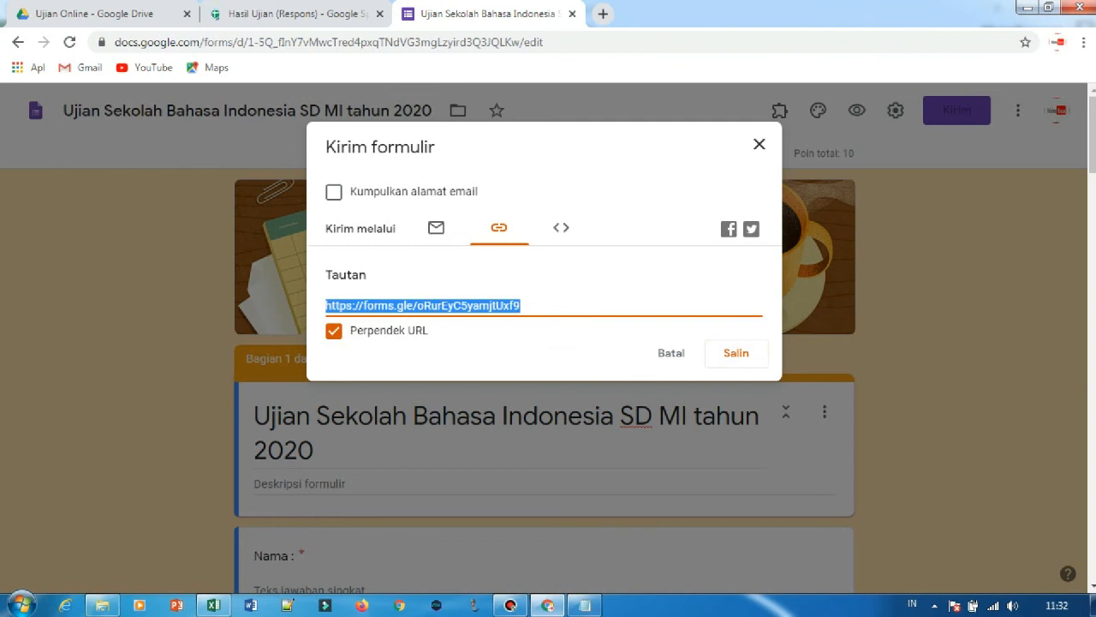
click(736, 353)
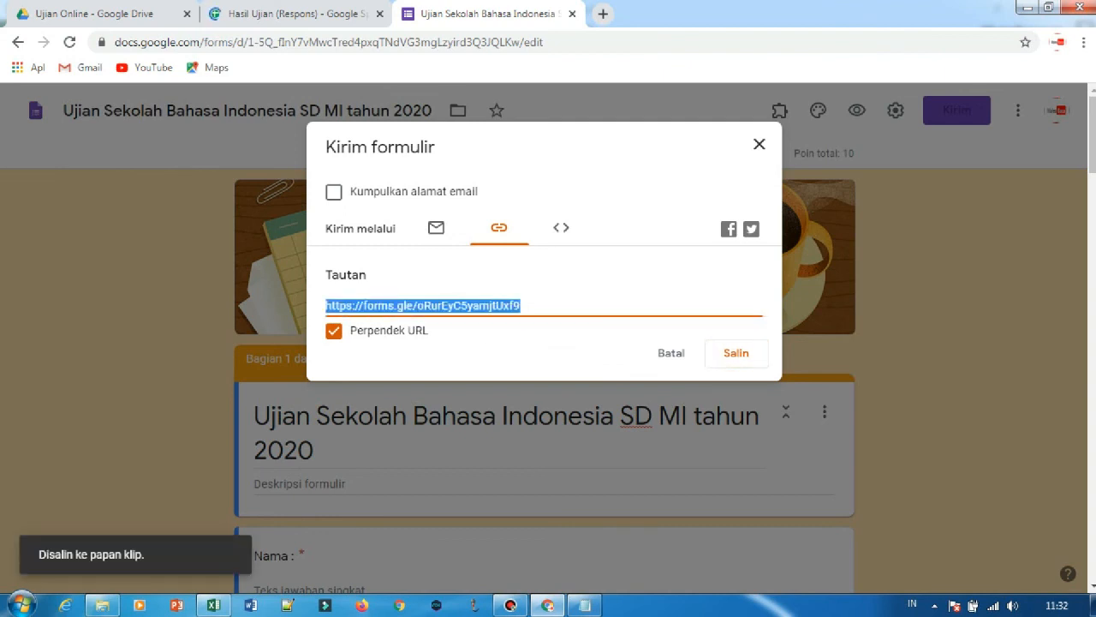
Open the copied exam link in a new browser tab.
click(603, 14)
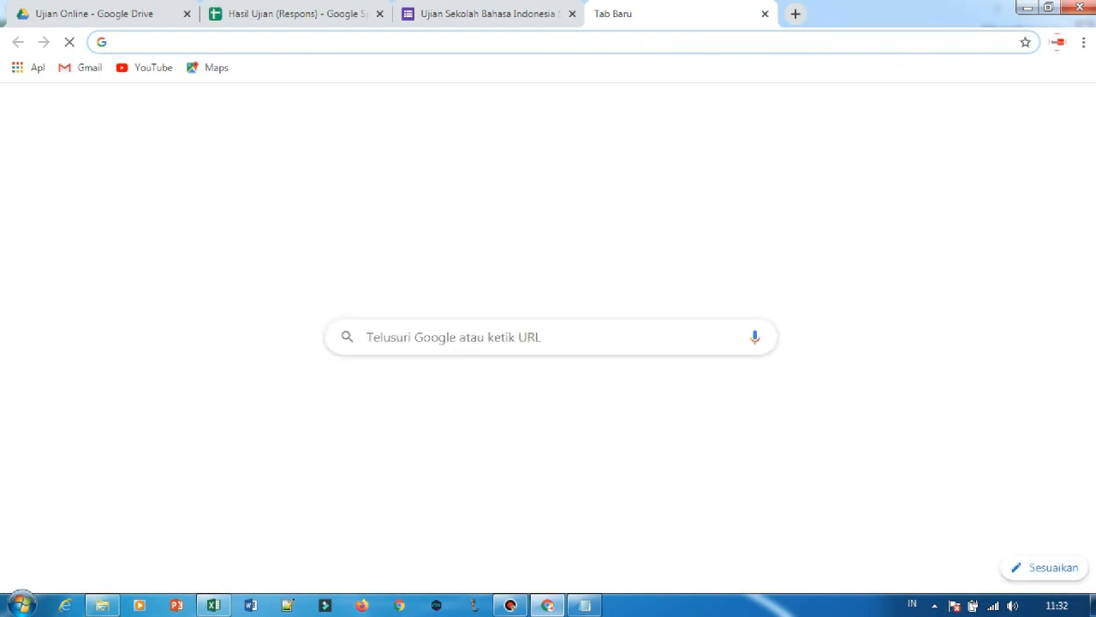
key(ctrl+v)
key(Return)
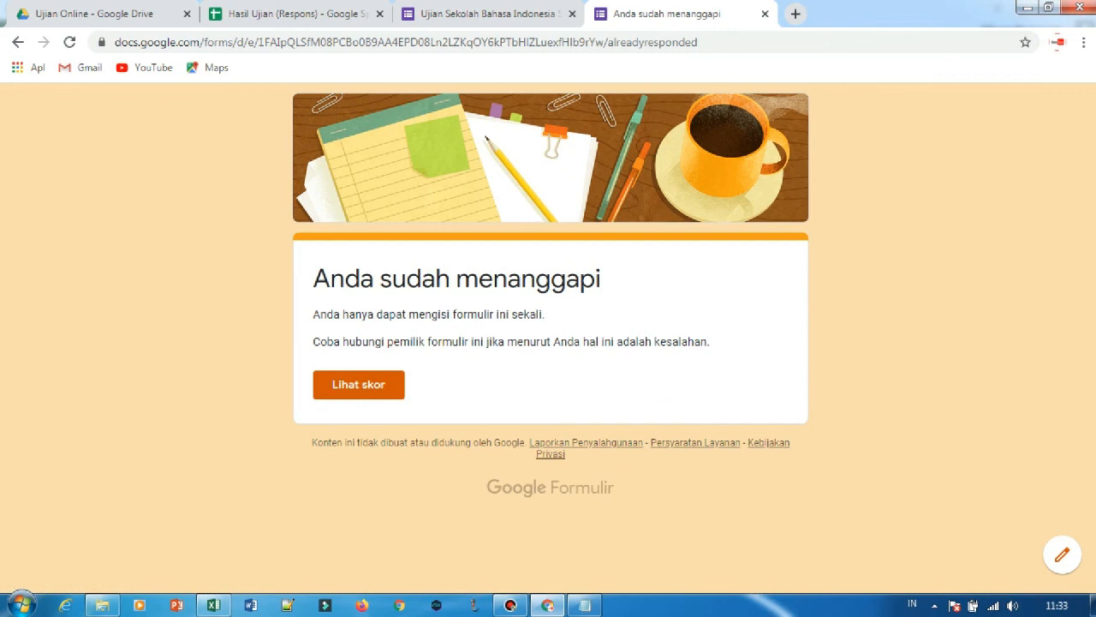
Return to the form editor, close the send dialog, and examine the Pasword question's response validation and error text.
click(533, 14)
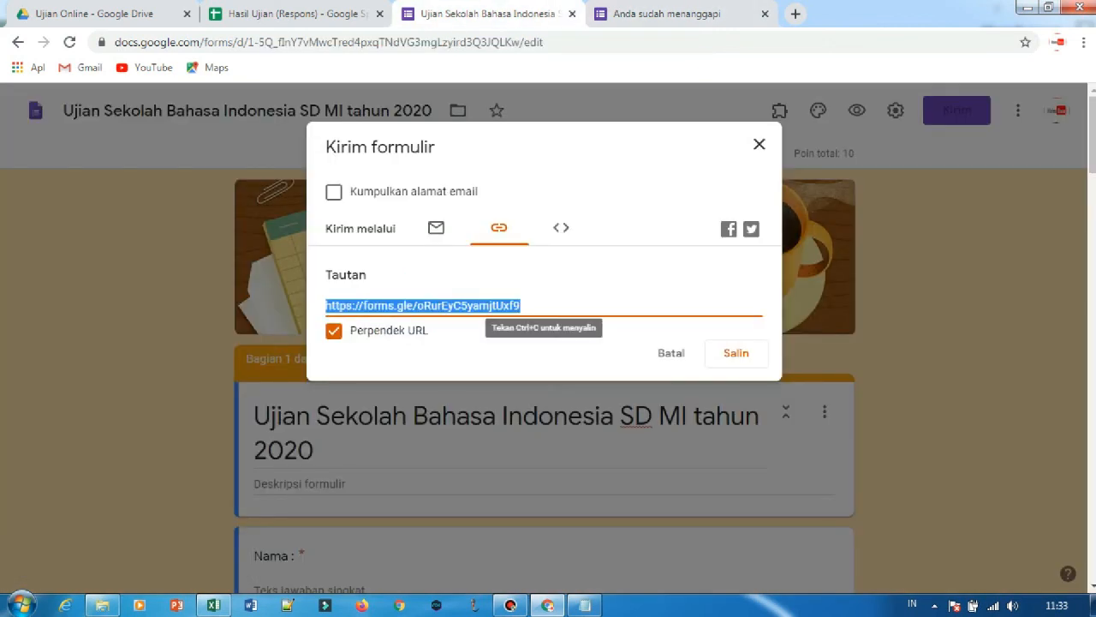
click(760, 144)
scroll(685, 300, down, 5)
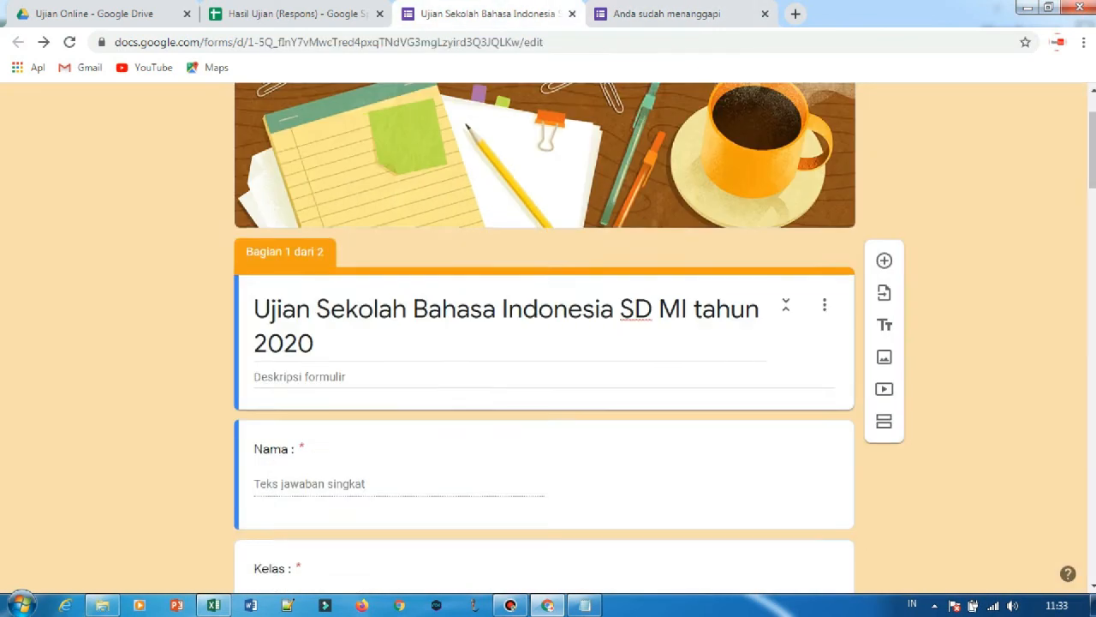
scroll(543, 343, down, 3)
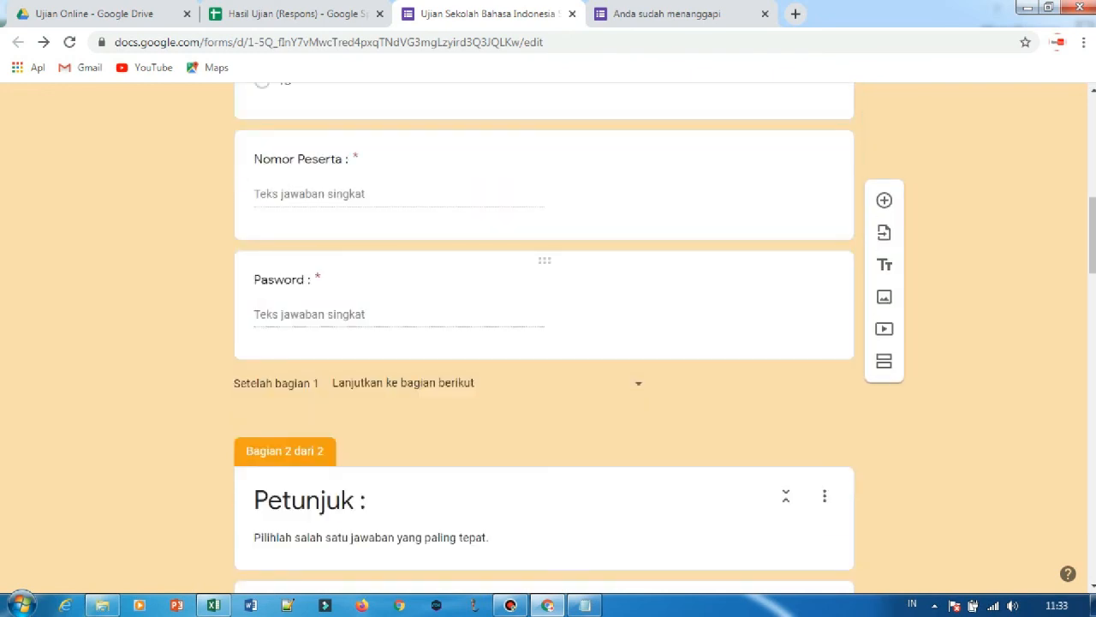
click(488, 300)
scroll(488, 300, down, 3)
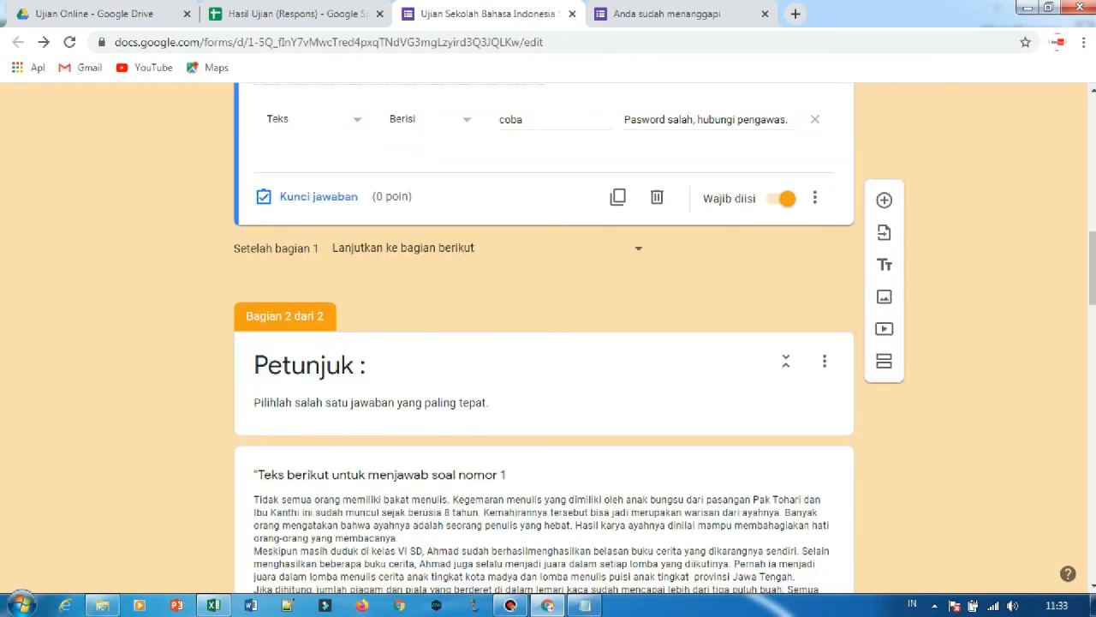
scroll(489, 300, up, 1)
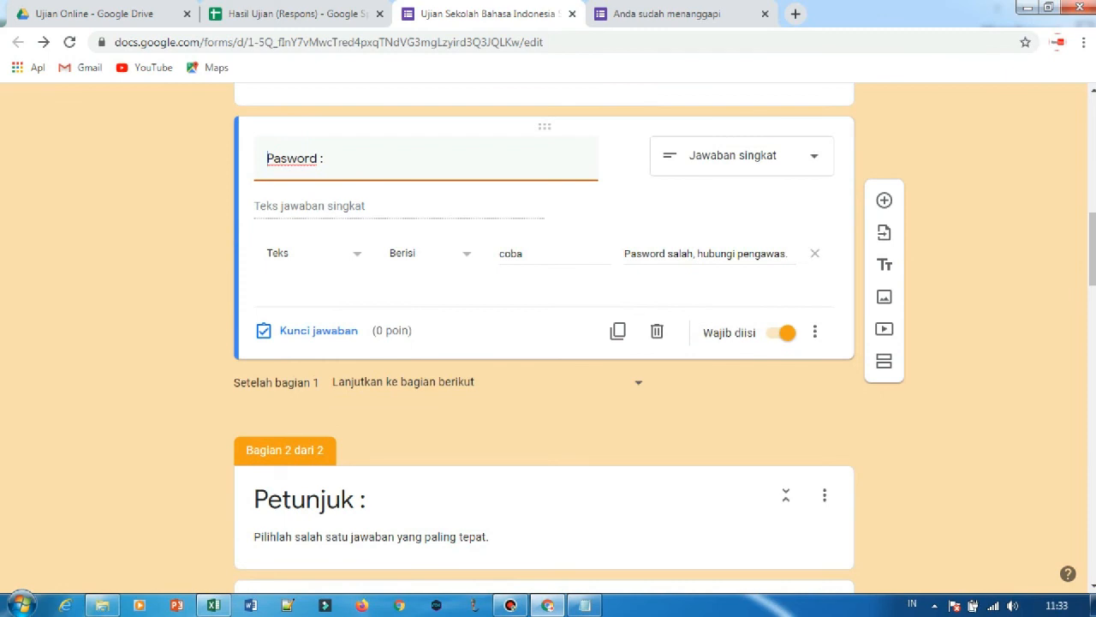
click(525, 254)
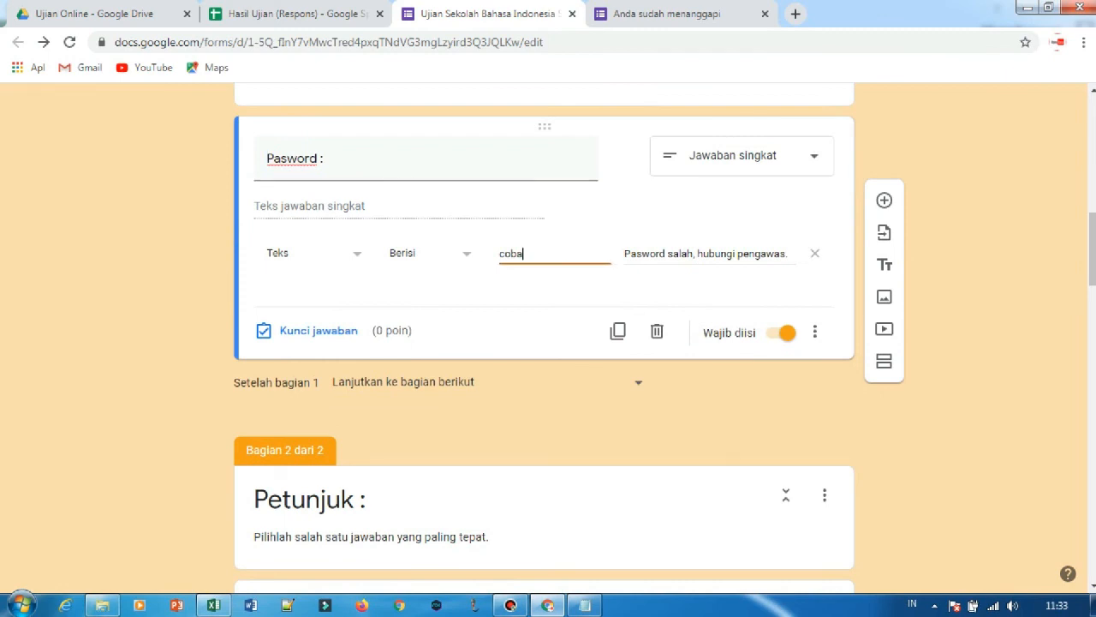
drag(500, 253, 522, 254)
click(548, 287)
click(300, 14)
click(484, 14)
scroll(544, 343, up, 15)
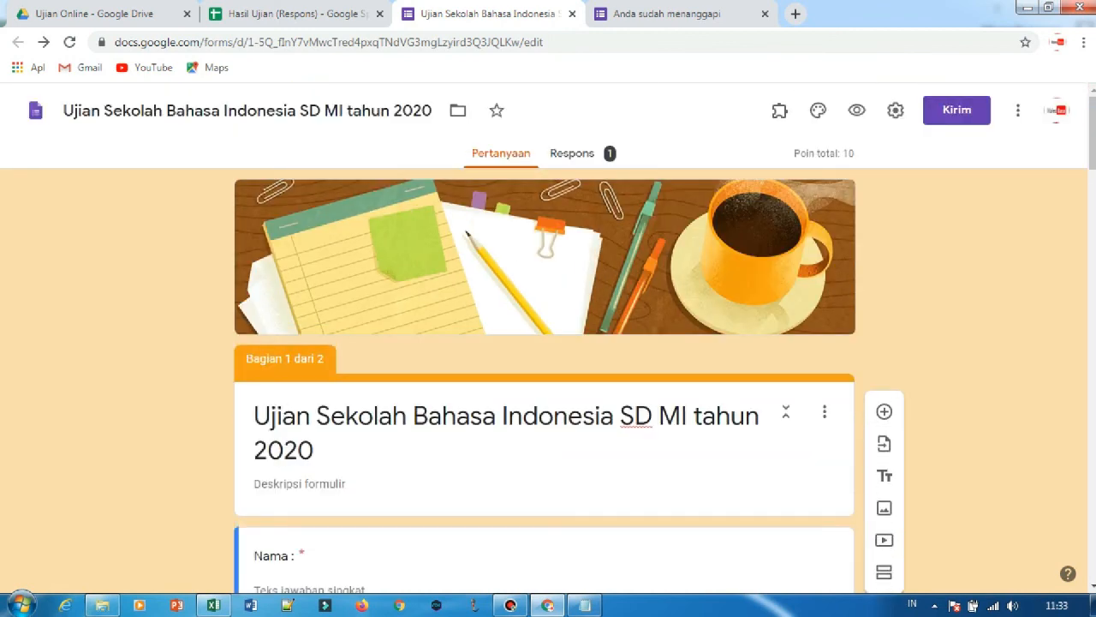
scroll(544, 343, down, 3)
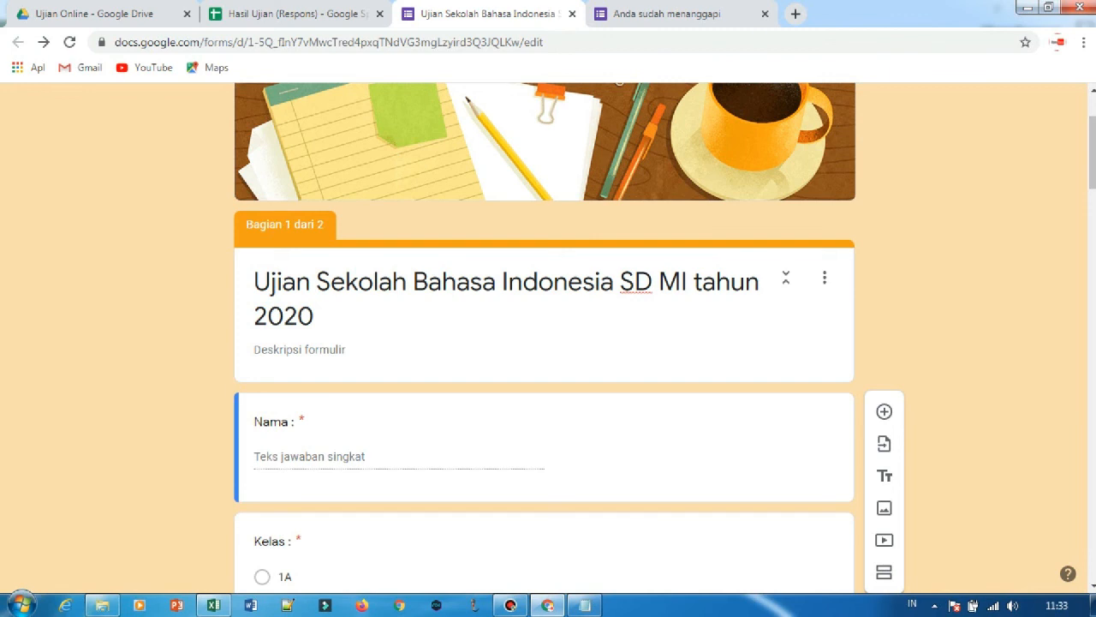
scroll(544, 342, up, 3)
scroll(544, 343, down, 15)
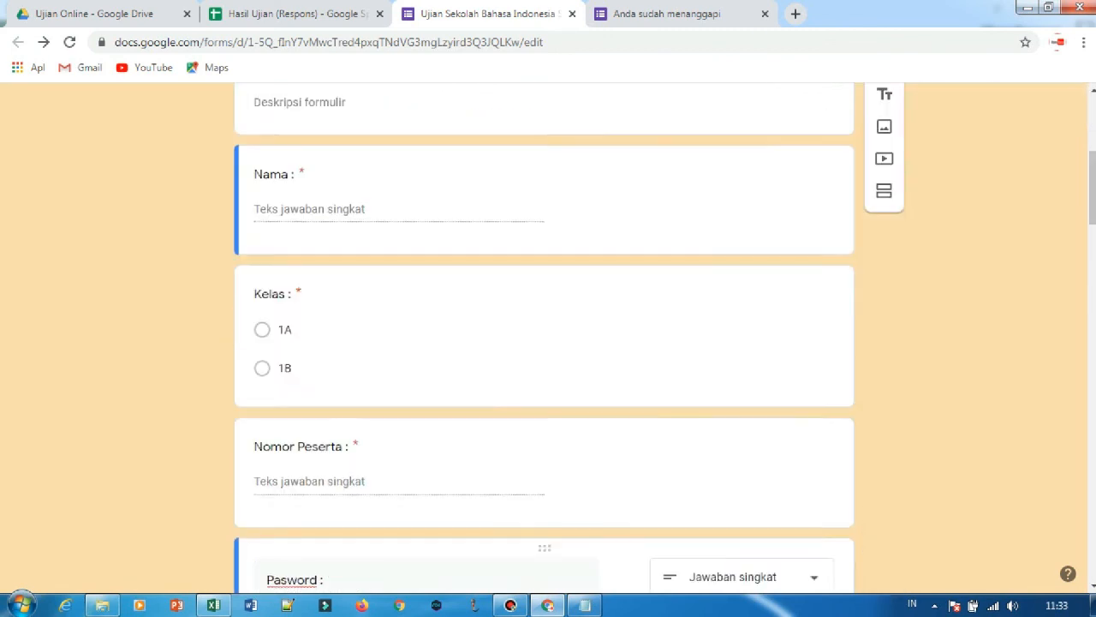
scroll(544, 342, up, 15)
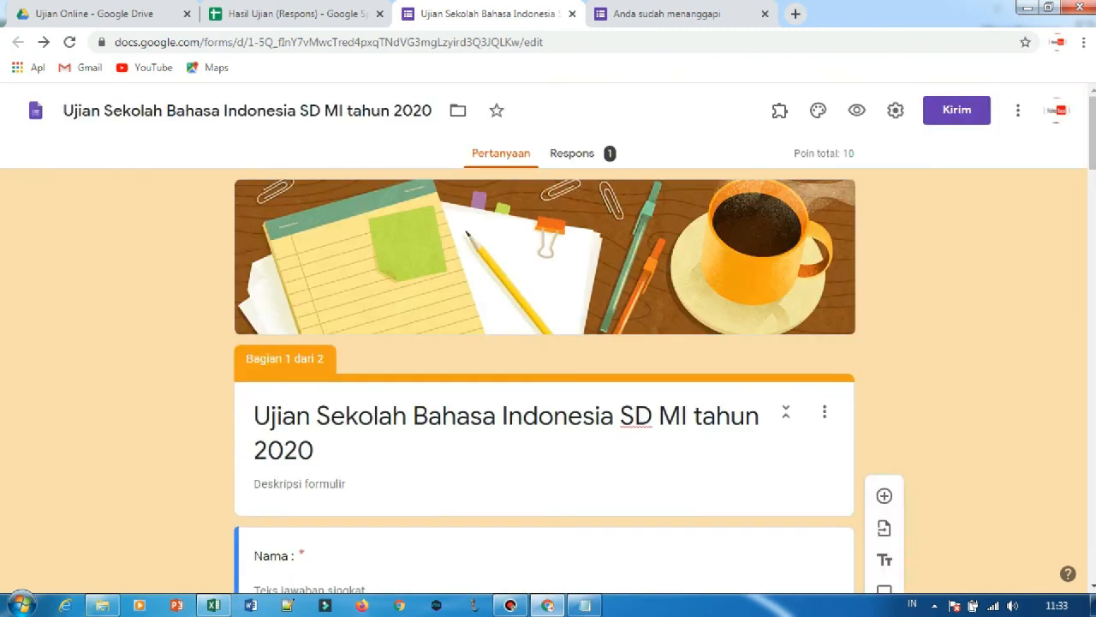